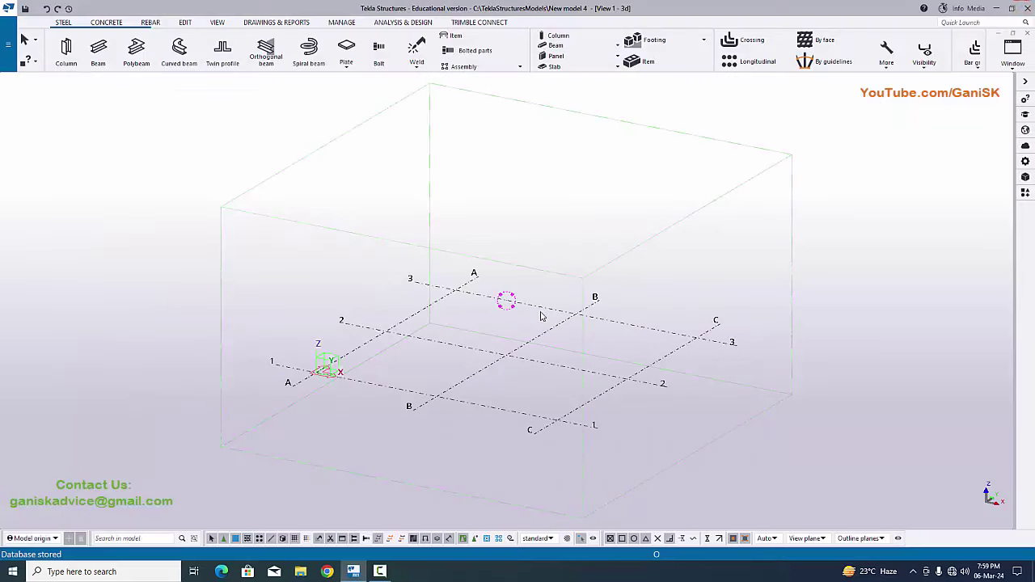
- Open the desktop PDF for Tekla 2023 Tutorial 9 on creating a baseplate and view its full drawing page
scroll(511, 321, down, 2)
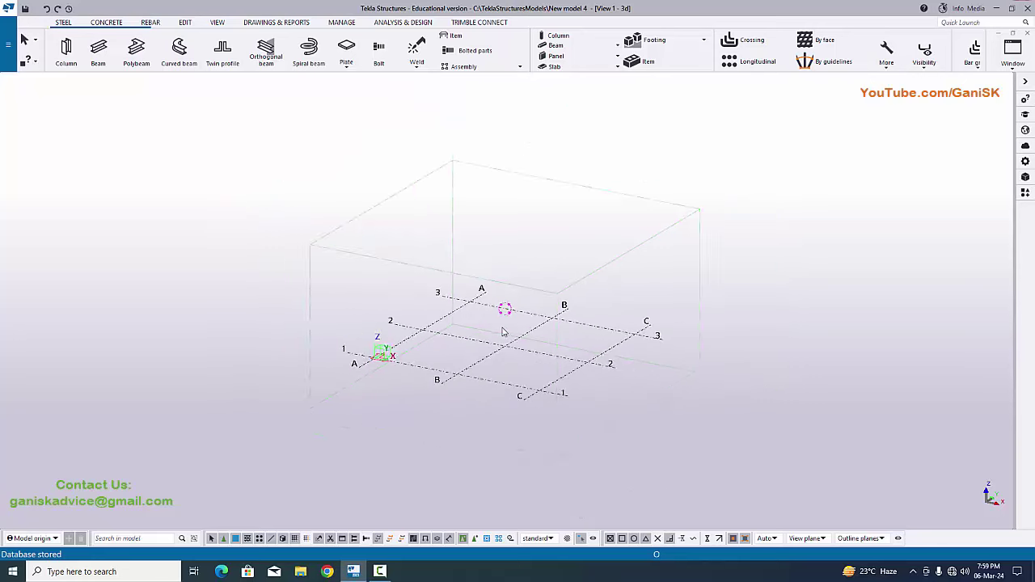
scroll(315, 291, up, 4)
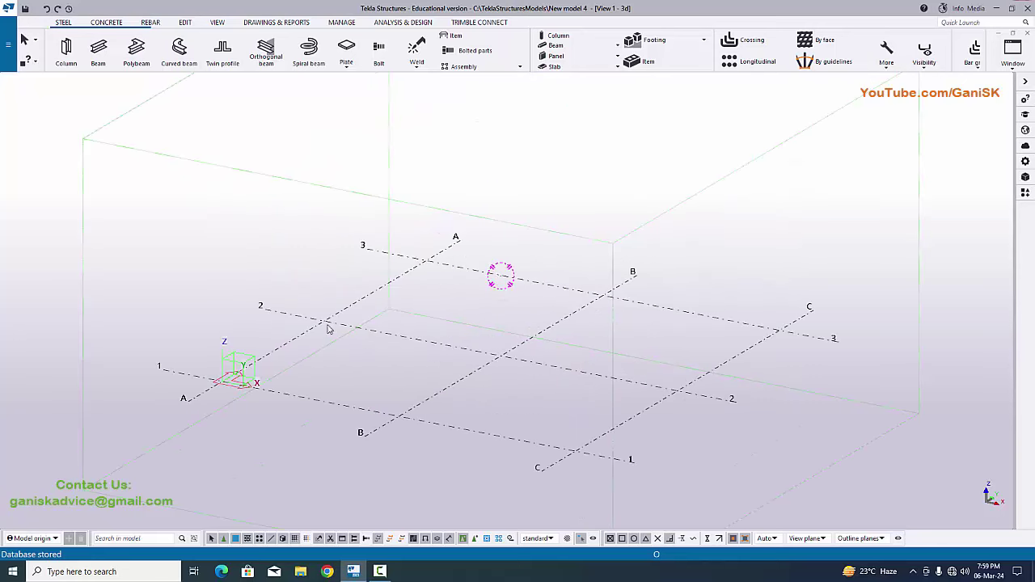
click(997, 8)
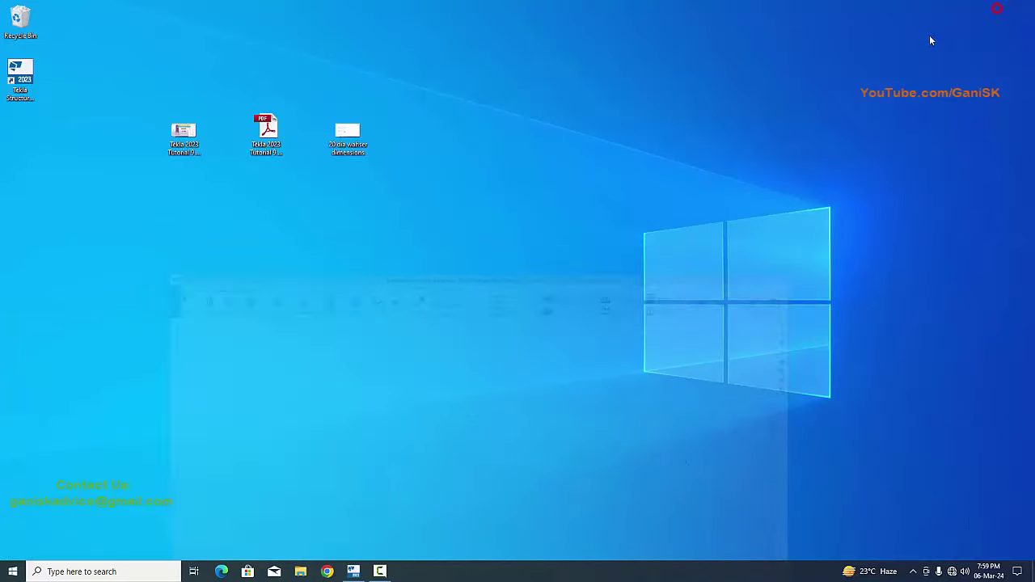
click(262, 144)
double_click(261, 144)
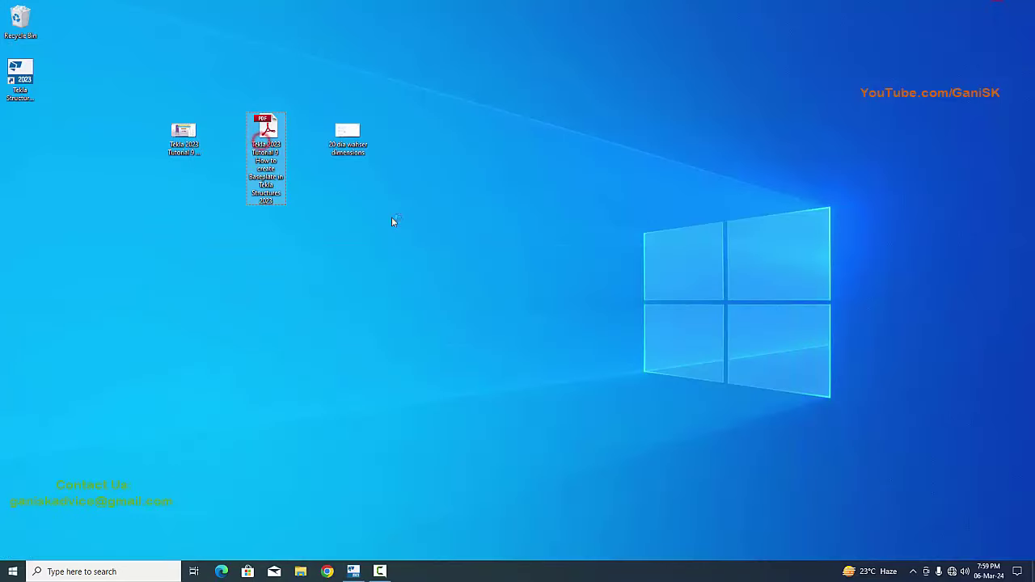
scroll(474, 174, down, 3)
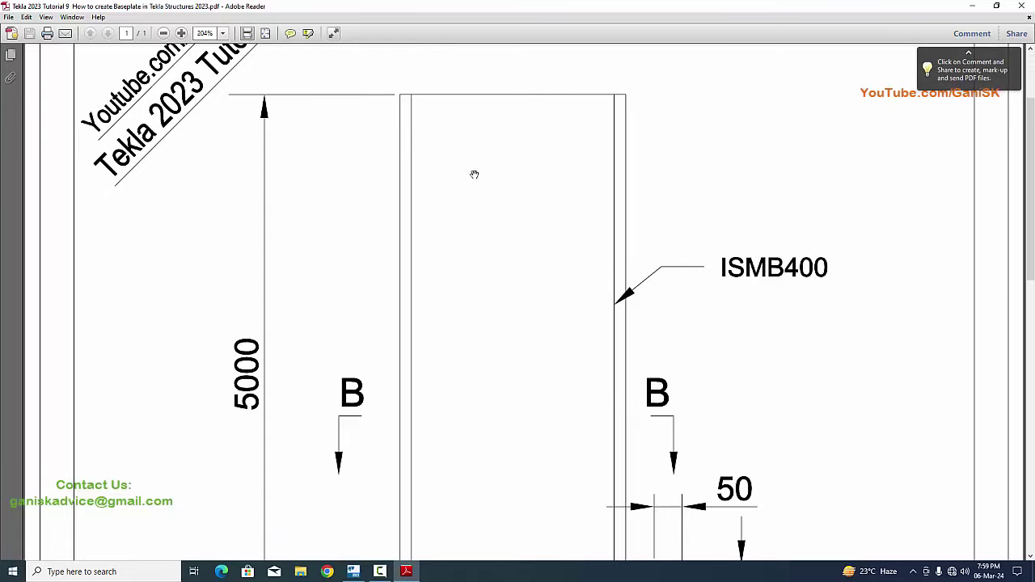
click(264, 33)
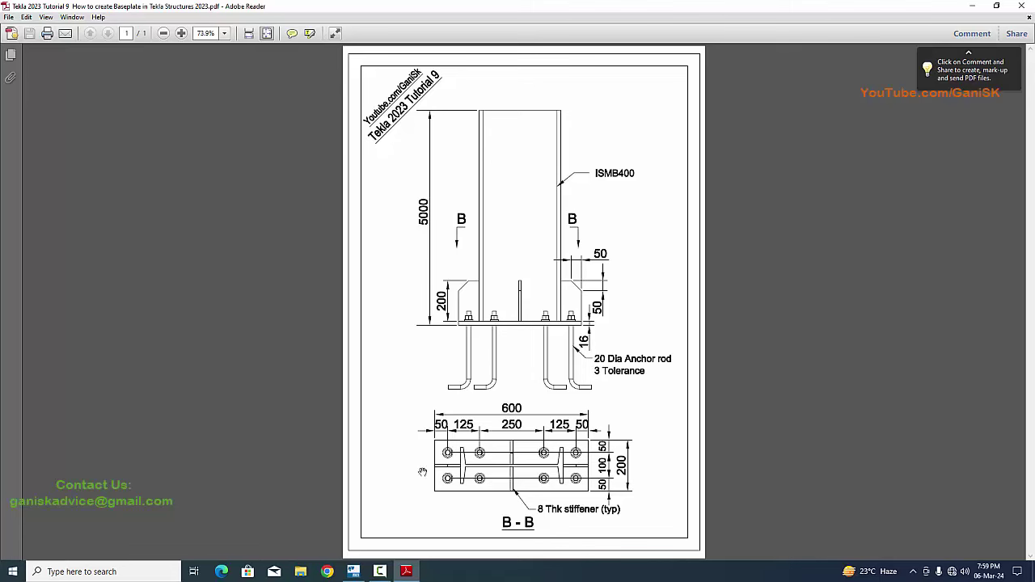
- Switch back to Tekla Structures and create all views along the grid lines, using the name prefix ALONG GRID @ for the ZY and XZ planes
click(354, 572)
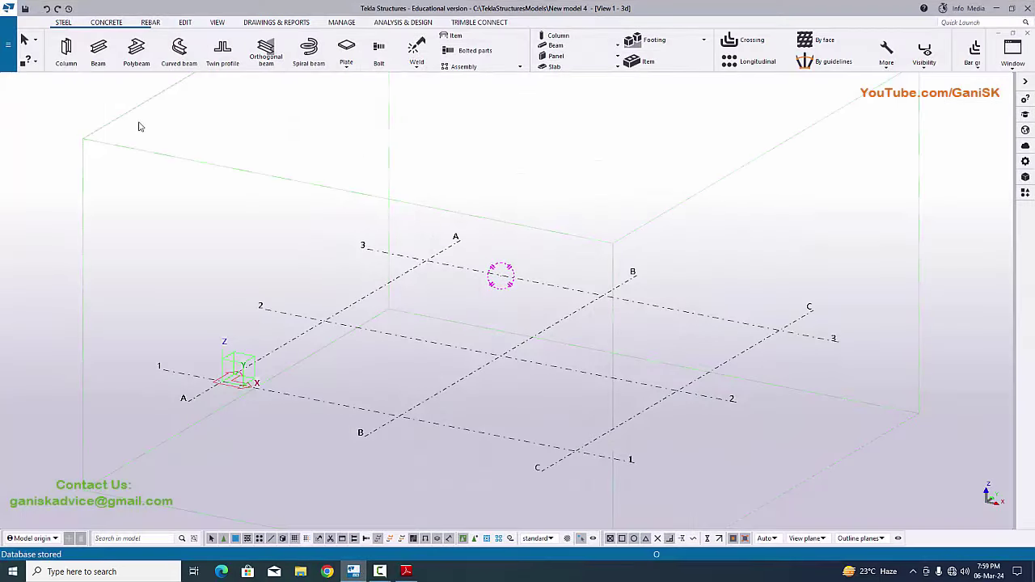
click(350, 328)
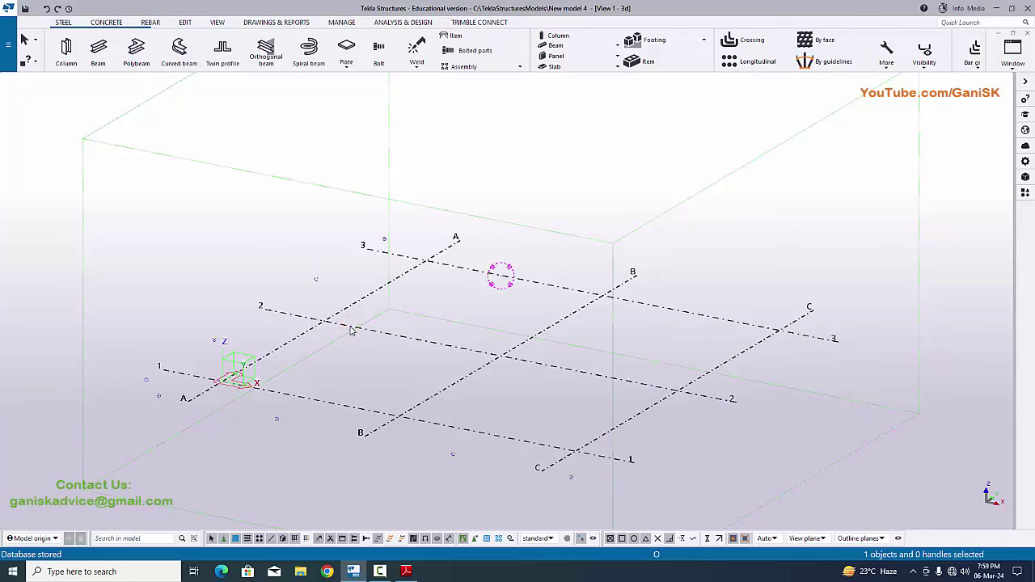
right_click(357, 333)
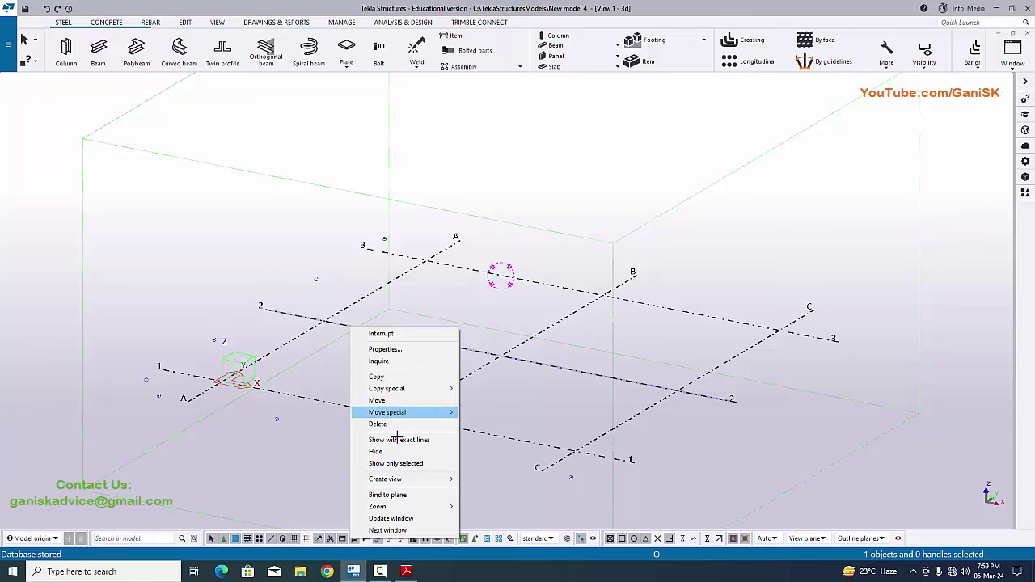
mouse_move(398, 480)
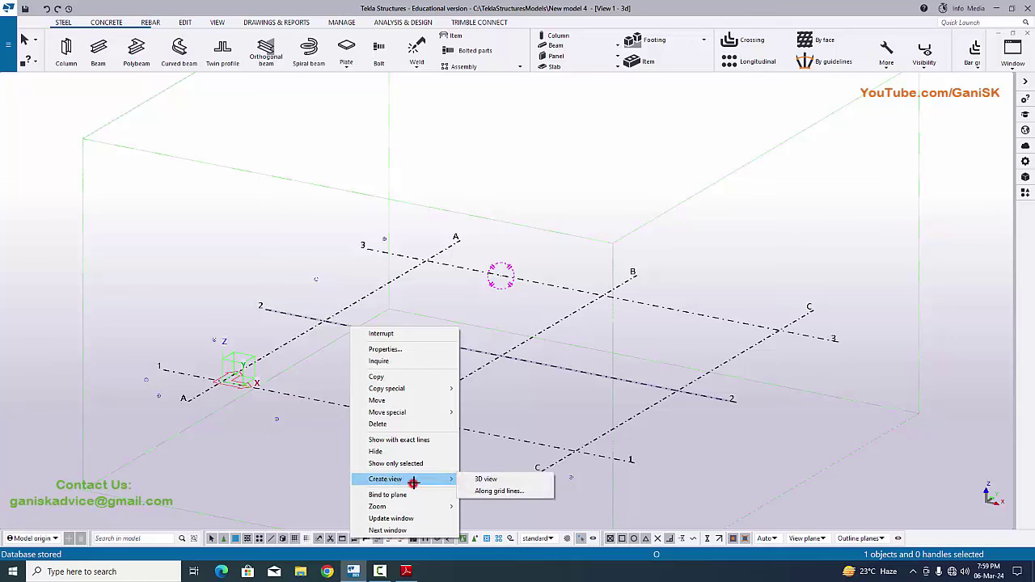
click(479, 491)
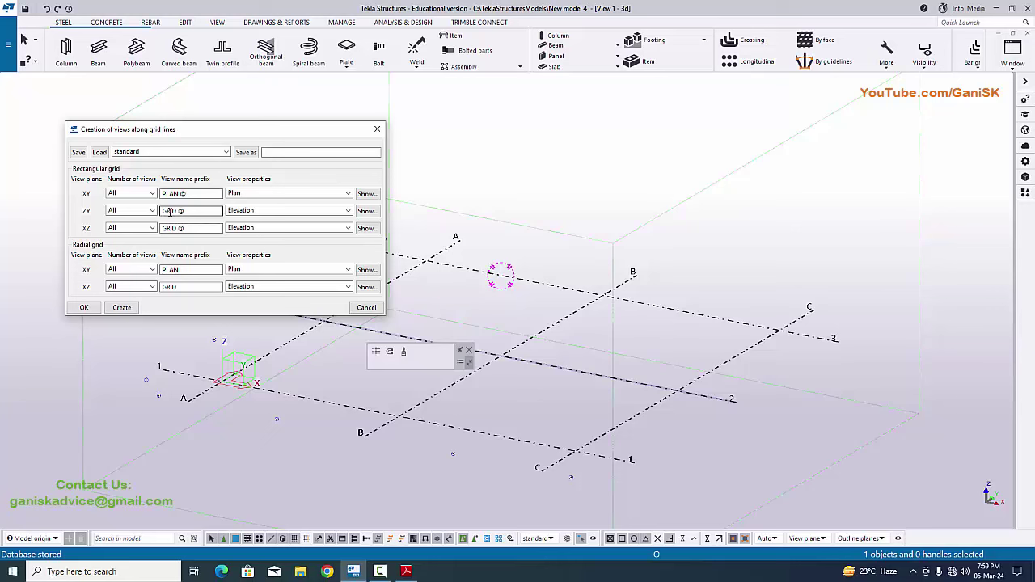
click(163, 211)
text(ALONG)
click(161, 228)
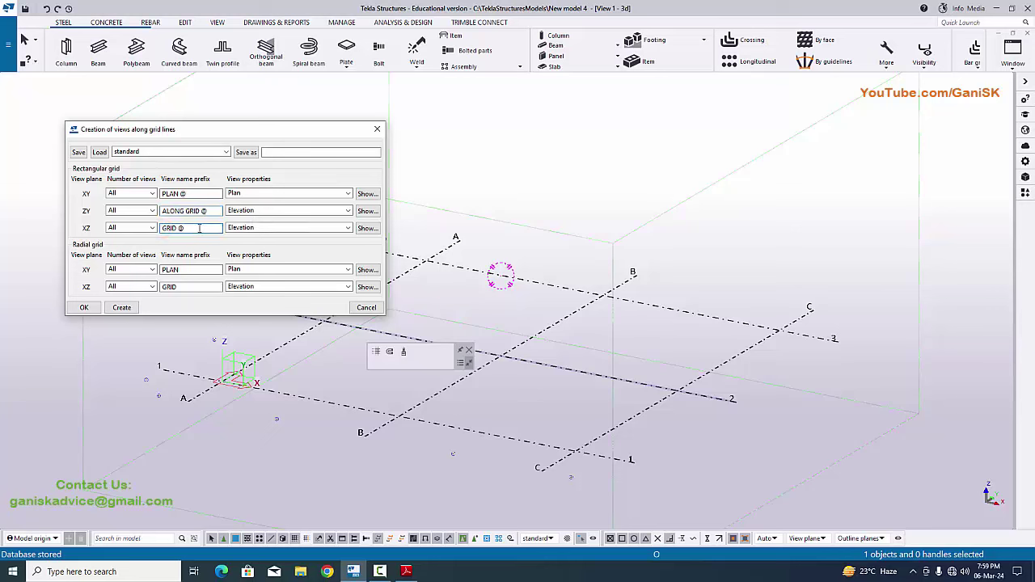
text(ALONG)
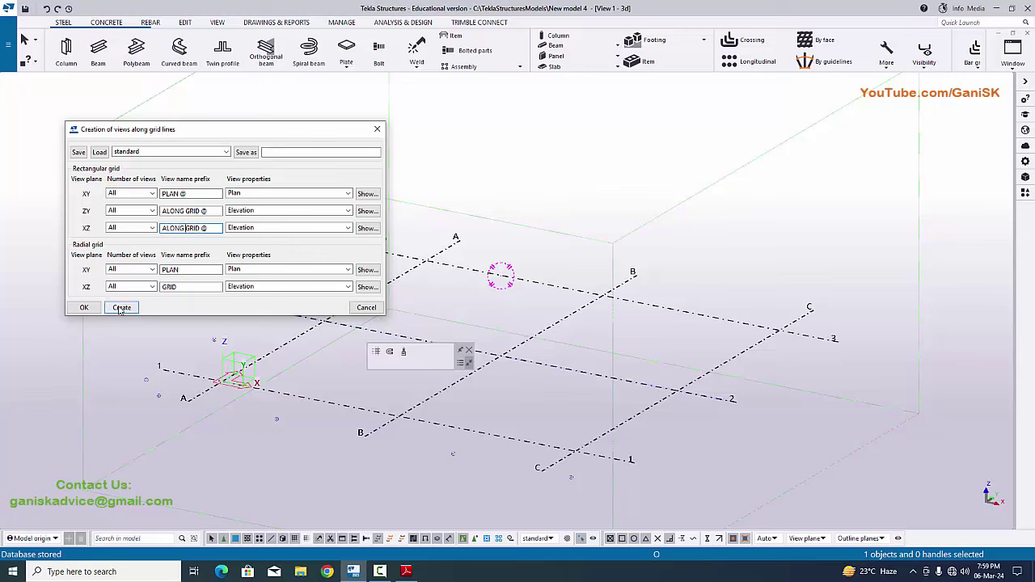
click(88, 308)
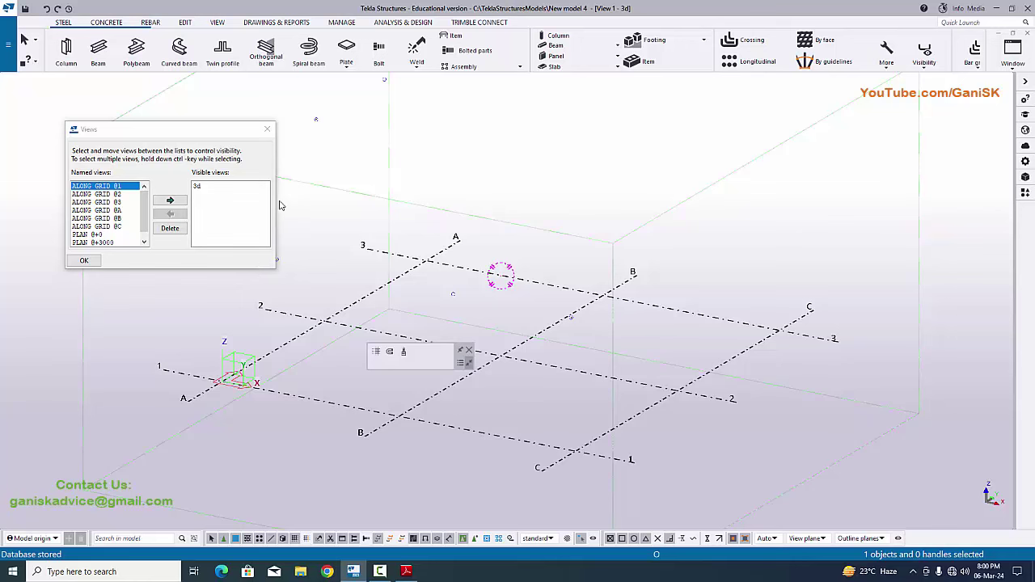
- Check the named views in the view list with its dialog enlarged, and close it
drag(277, 199, 482, 199)
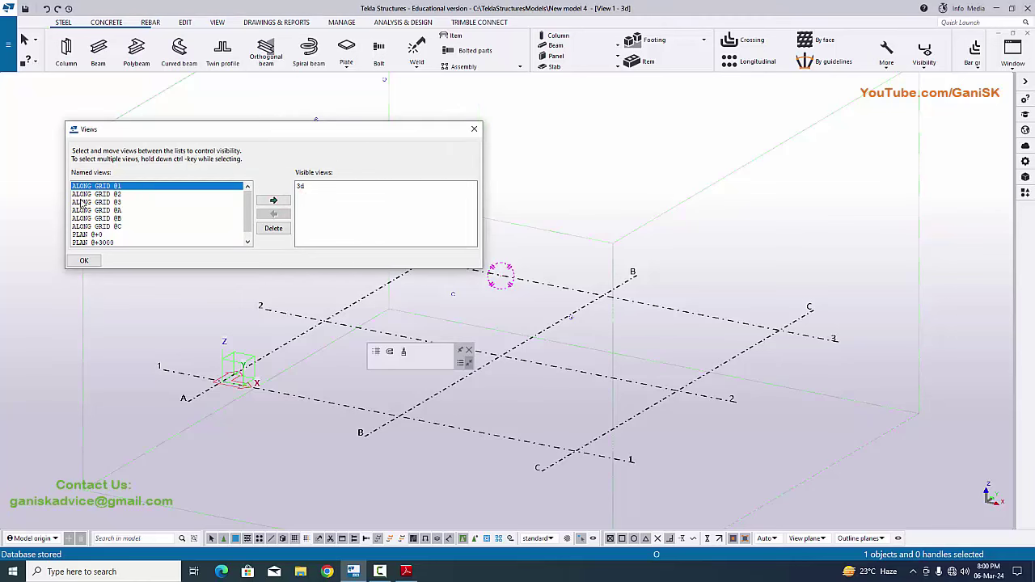
click(473, 129)
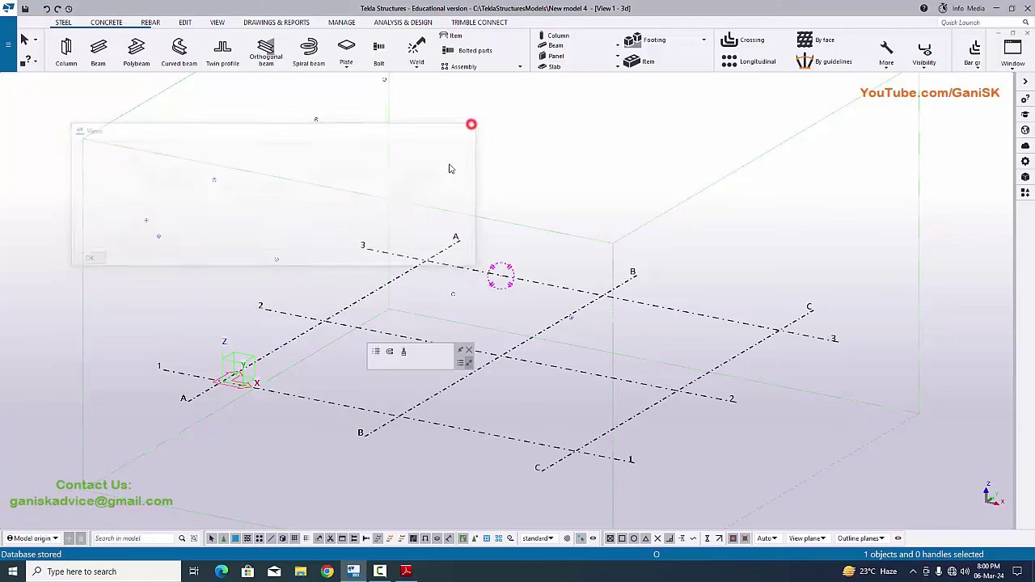
click(1010, 65)
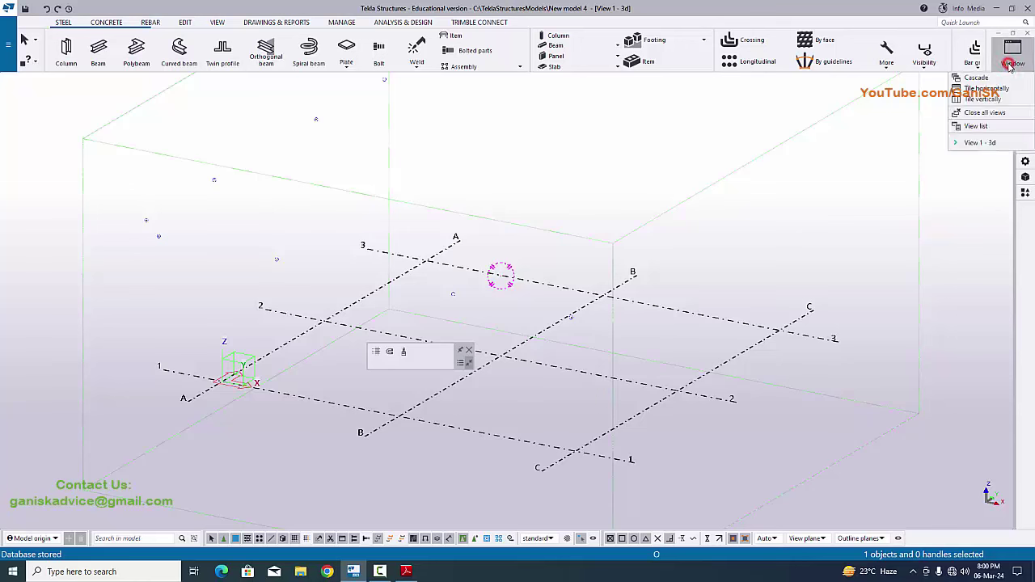
click(980, 126)
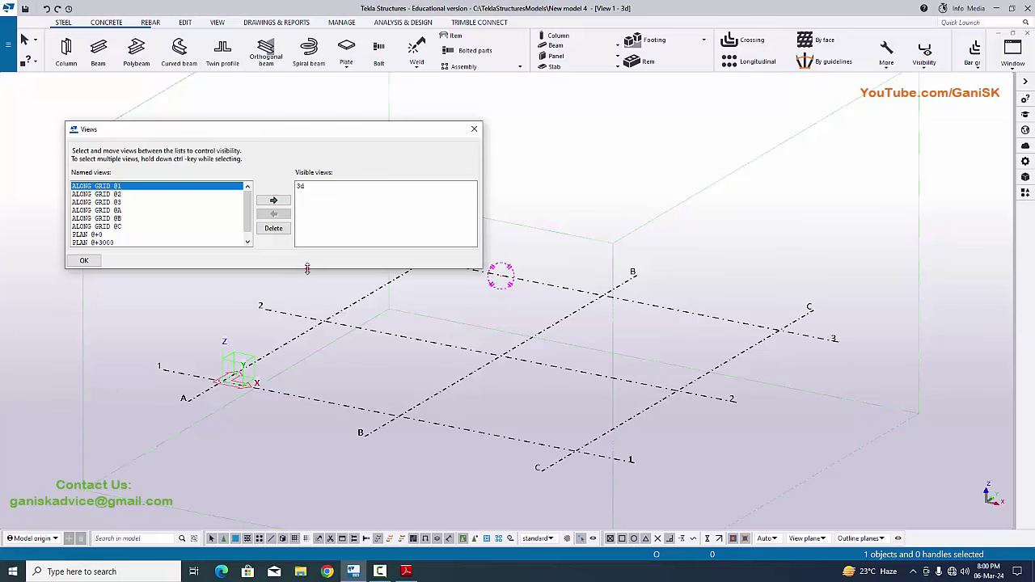
drag(308, 268, 307, 352)
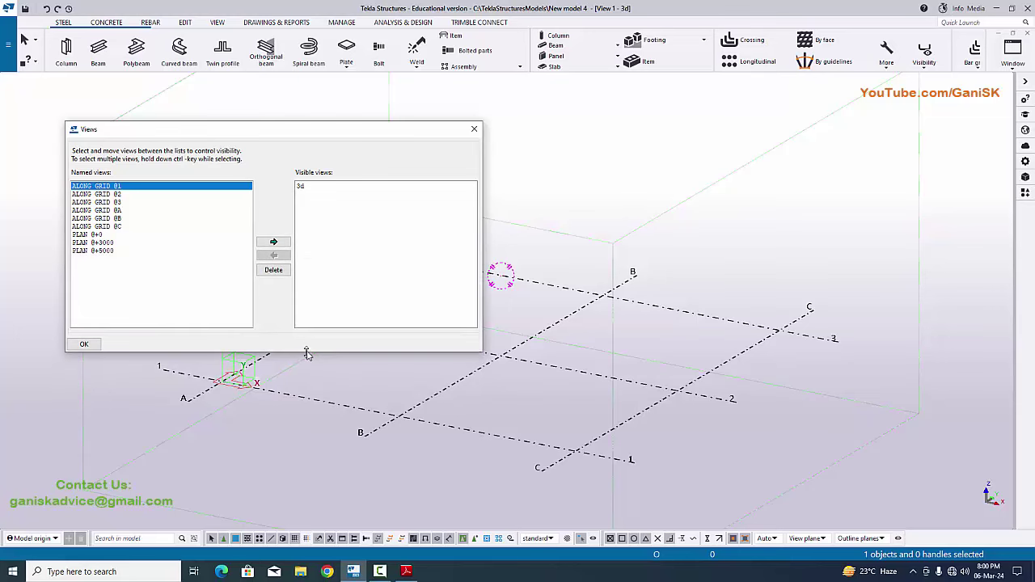
click(474, 129)
- Place a steel column at the intersection of grid lines A and 1, and end the column command
scroll(394, 320, up, 2)
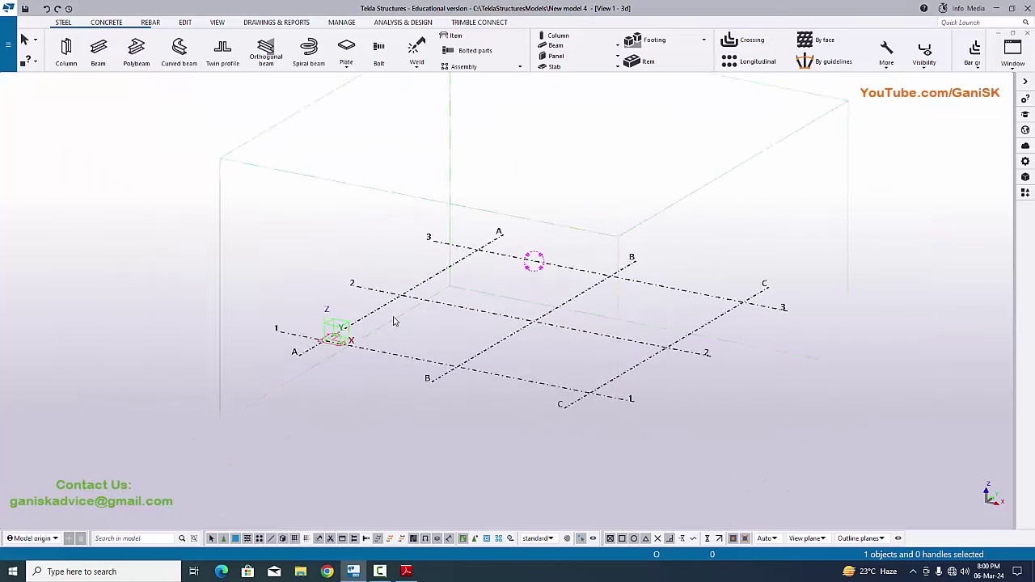
scroll(308, 342, up, 4)
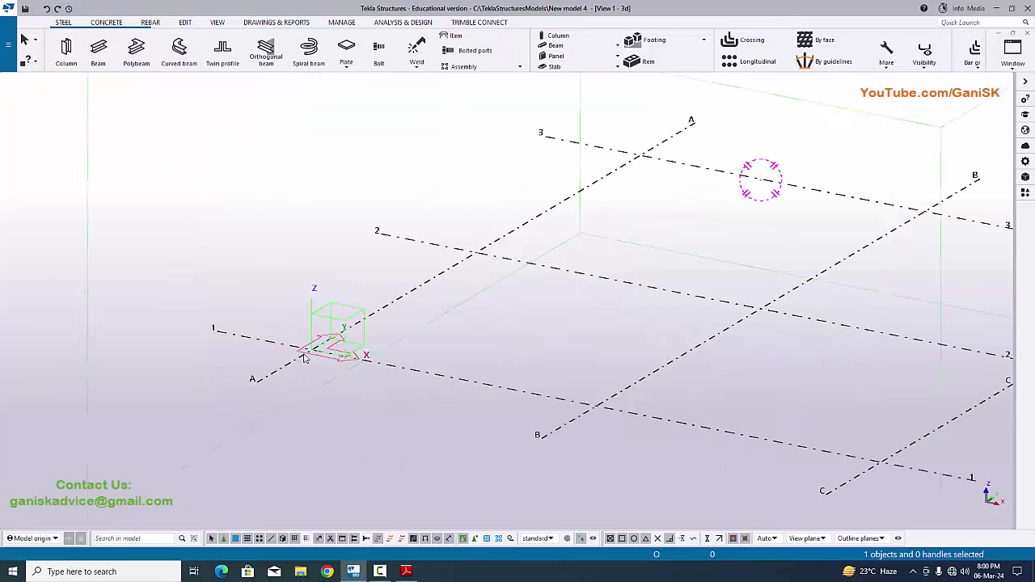
click(64, 63)
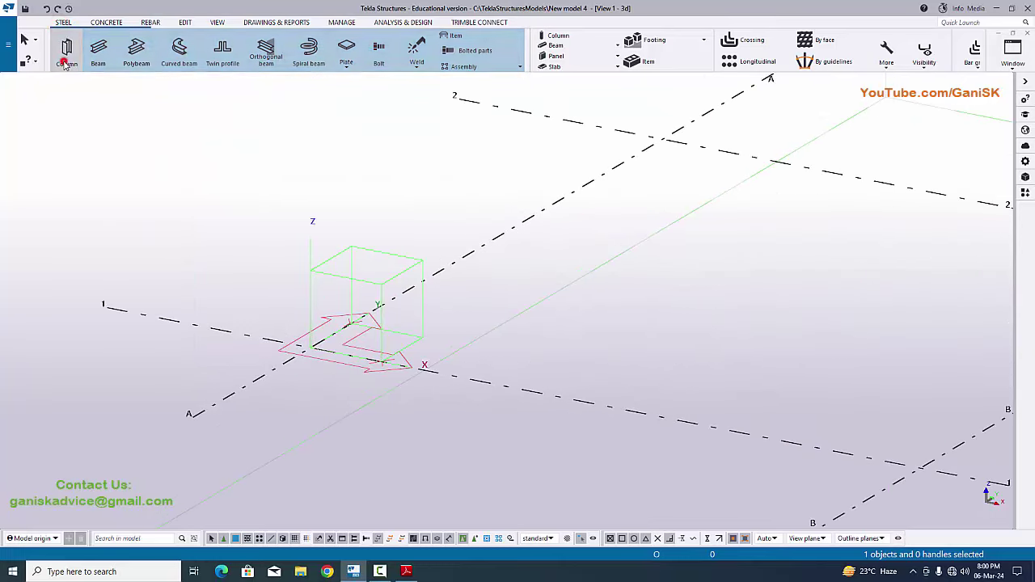
click(311, 348)
scroll(377, 275, down, 2)
right_click(384, 173)
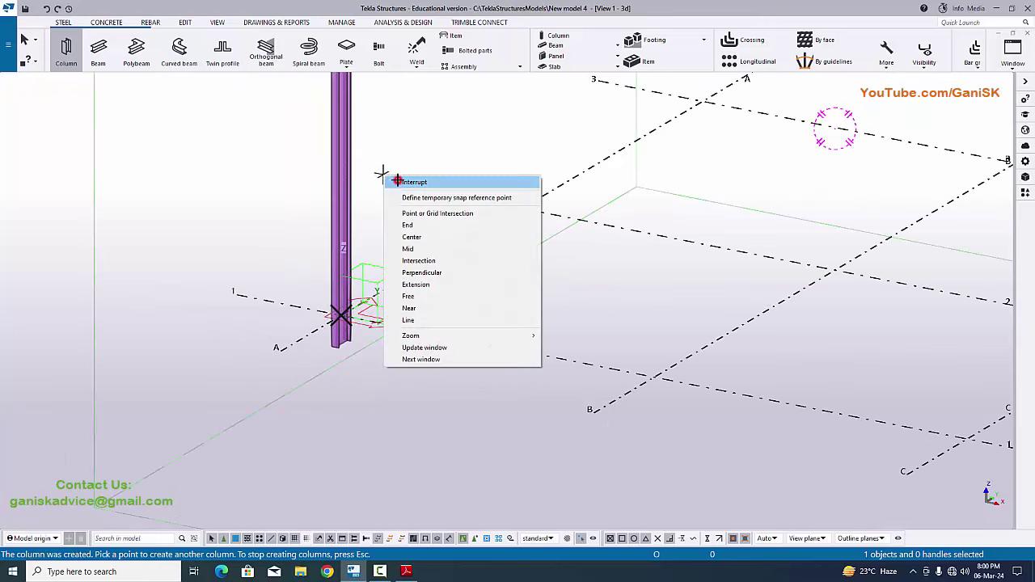
click(408, 182)
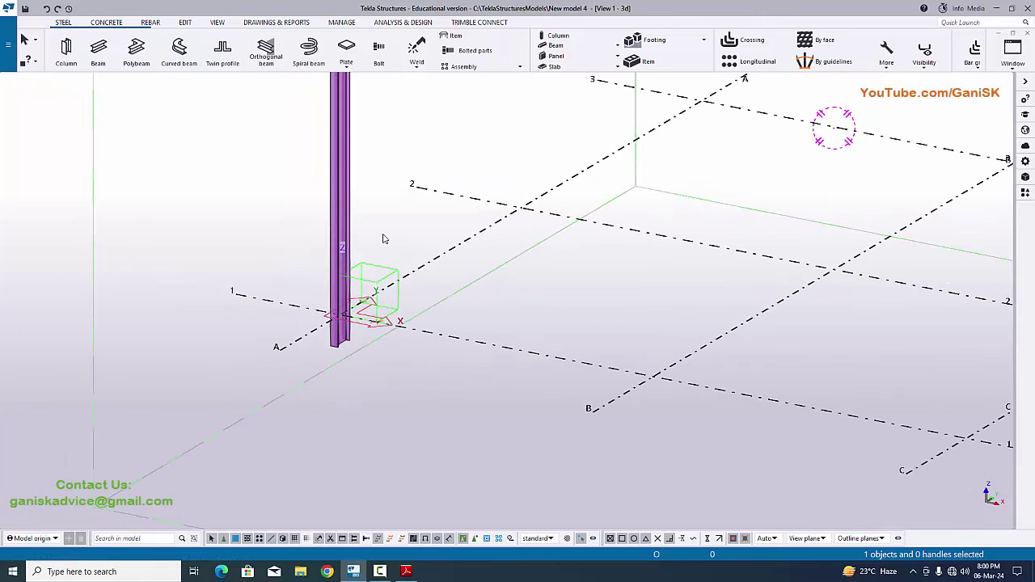
- Set the view rotation origin at the base of the column on grid A-1
scroll(384, 239, down, 2)
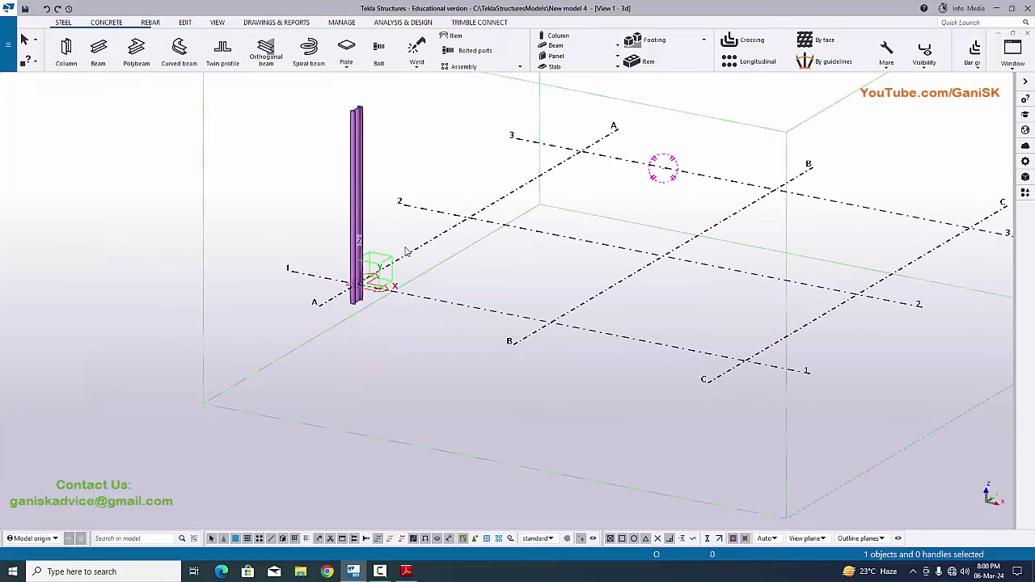
scroll(407, 252, up, 4)
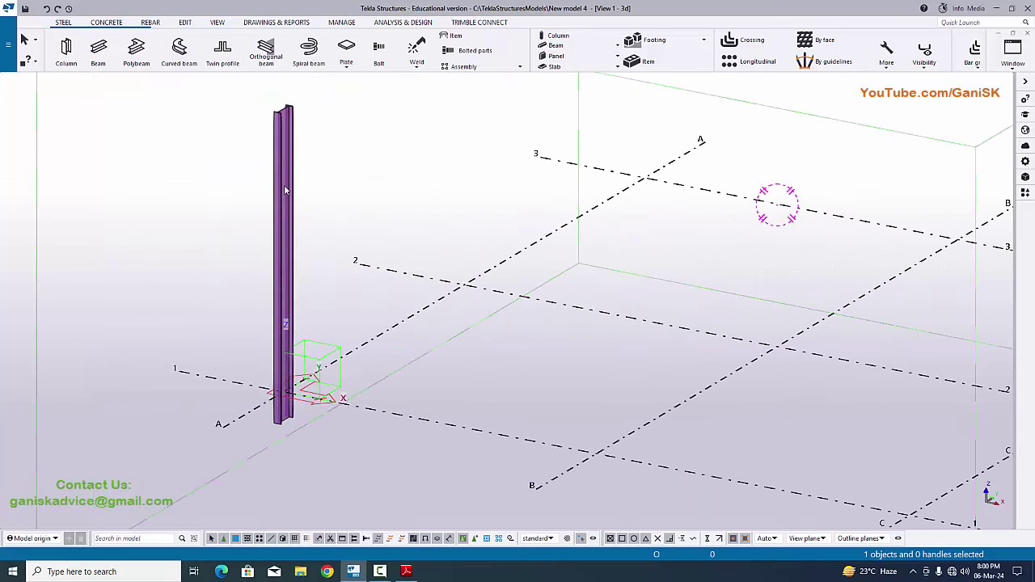
scroll(278, 418, up, 5)
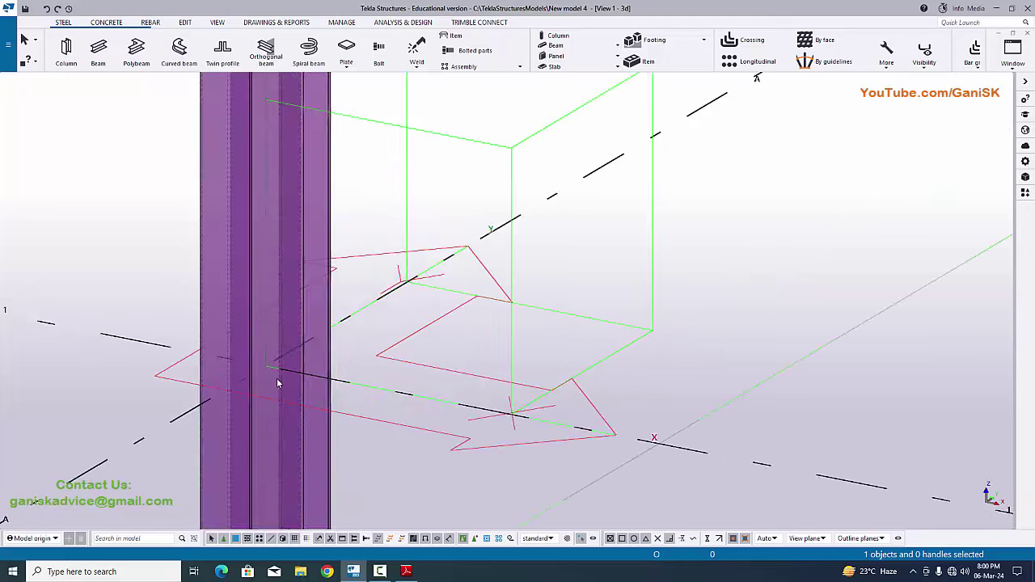
scroll(263, 370, down, 6)
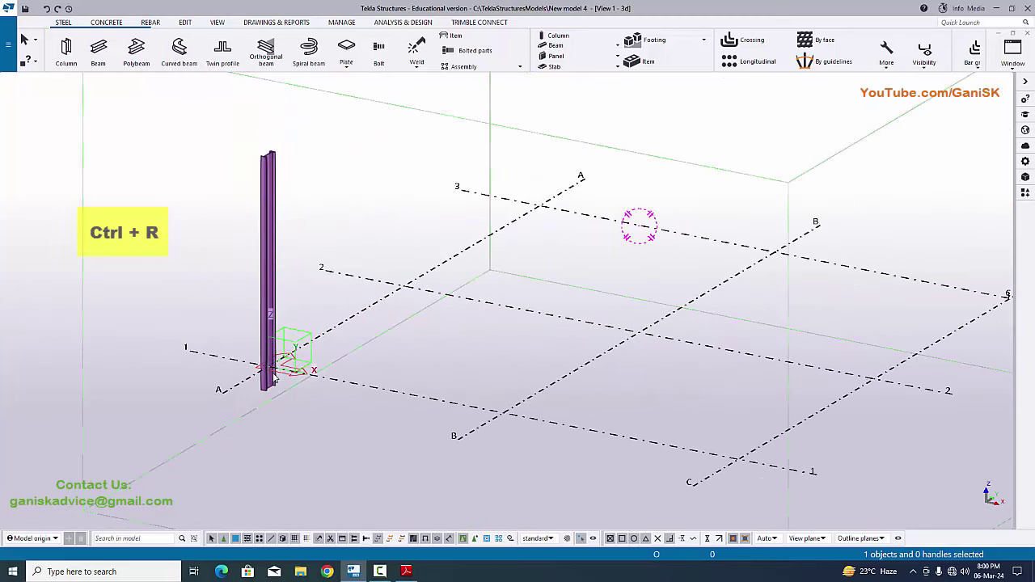
key(ctrl+r)
scroll(269, 381, up, 3)
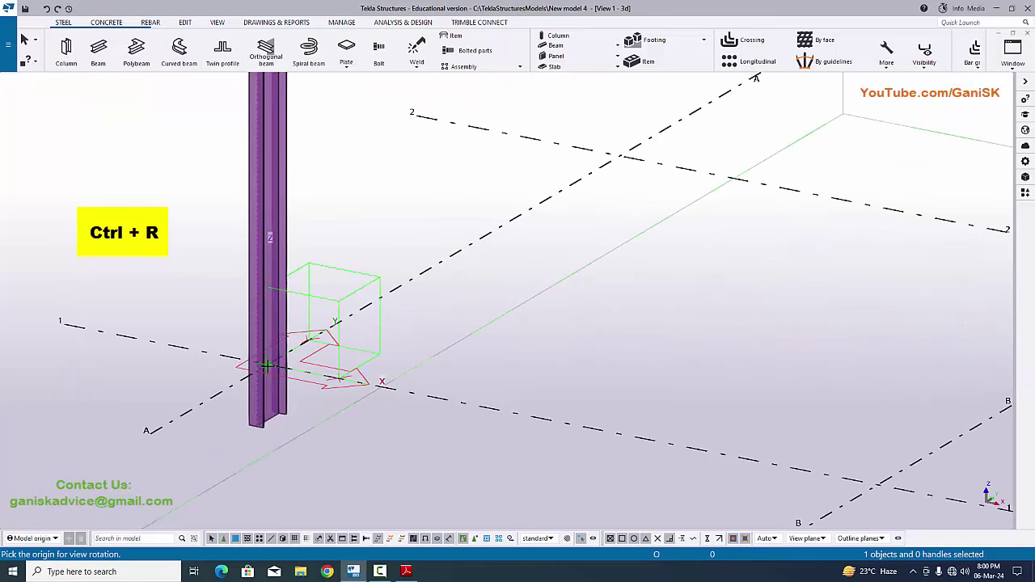
click(271, 379)
- Rotate the model around the column and examine the column from its base to its top end
scroll(276, 370, down, 2)
scroll(276, 371, down, 4)
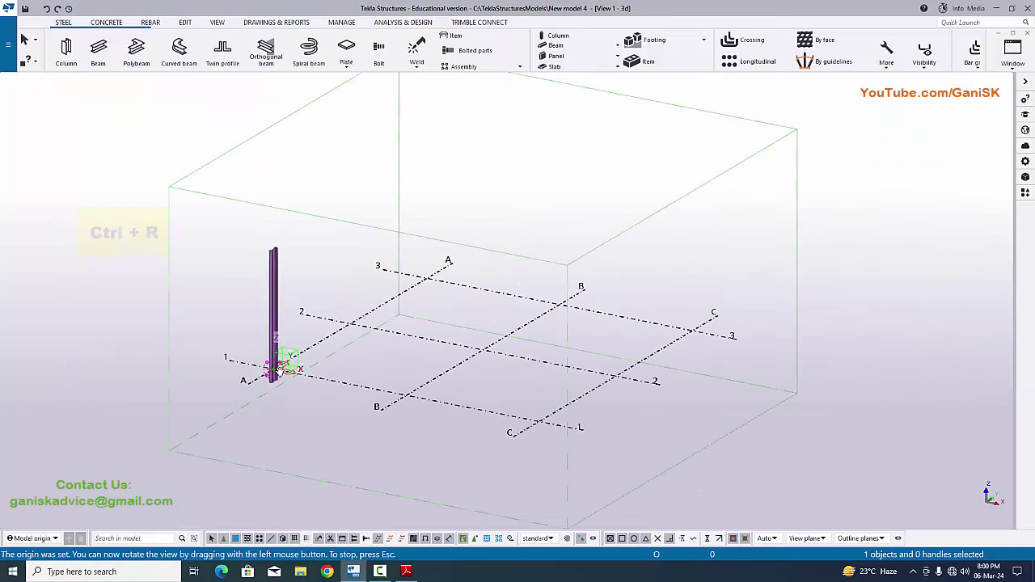
mouse_move(297, 374)
mouse_down()
mouse_move(495, 376)
mouse_move(279, 368)
mouse_up()
scroll(274, 366, up, 5)
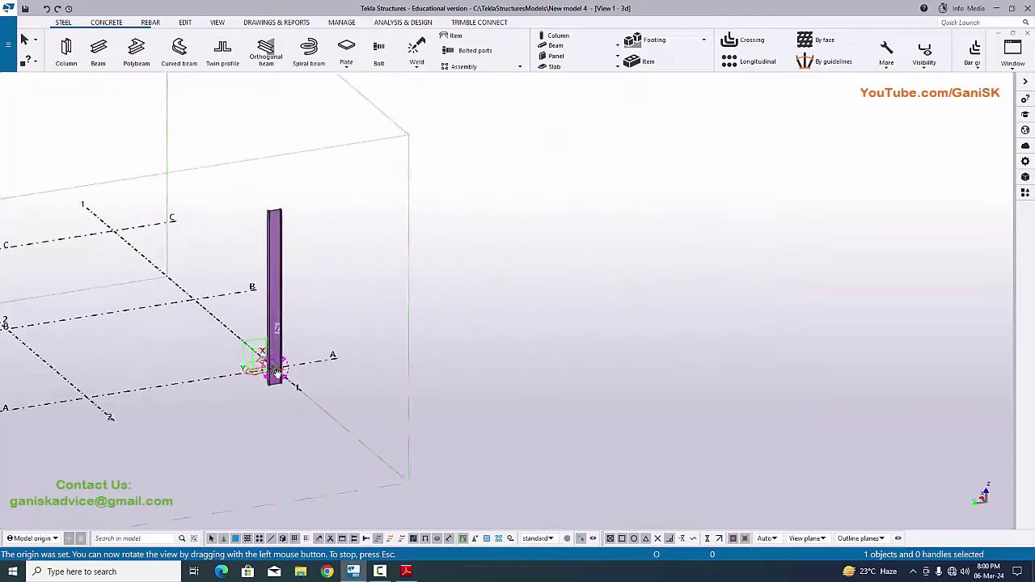
scroll(275, 365, down, 6)
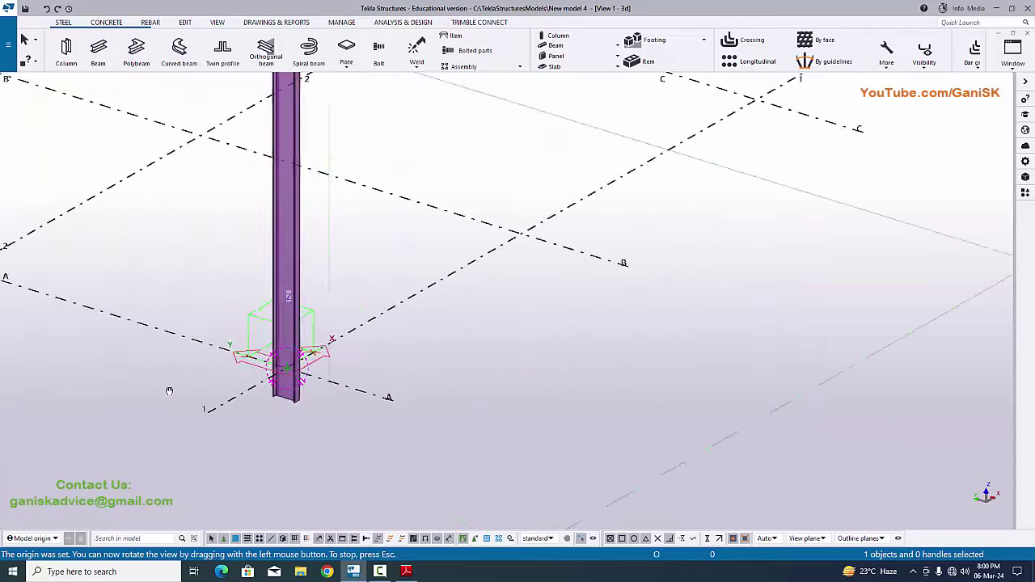
drag(281, 391, 198, 393)
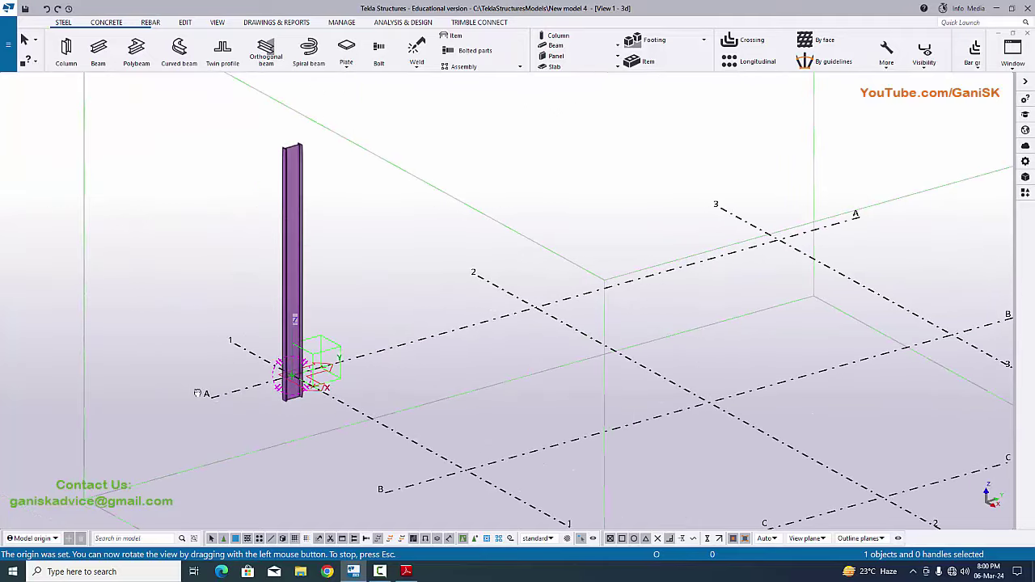
right_click(368, 193)
click(381, 200)
scroll(381, 203, up, 4)
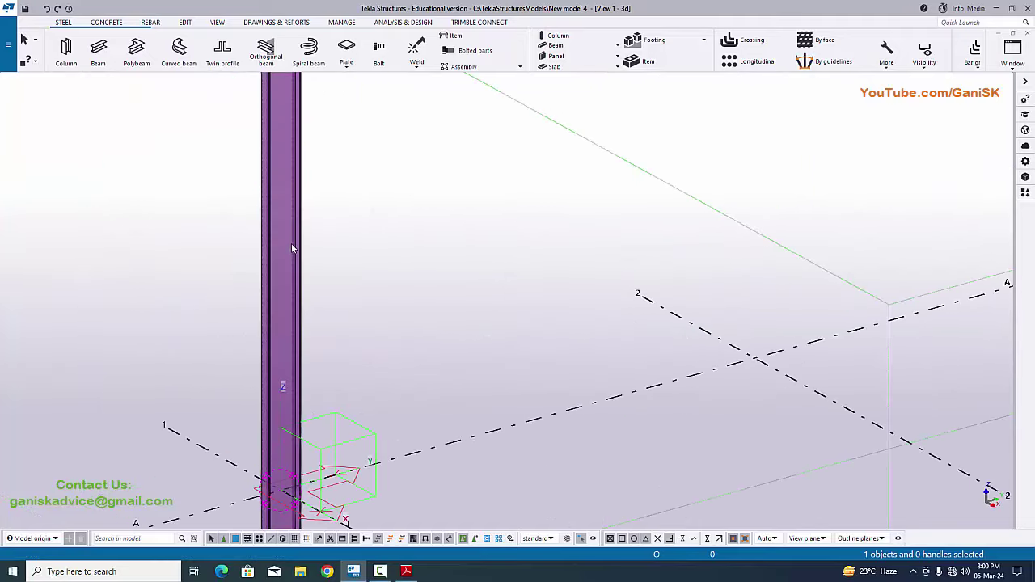
scroll(291, 242, down, 5)
scroll(281, 153, up, 7)
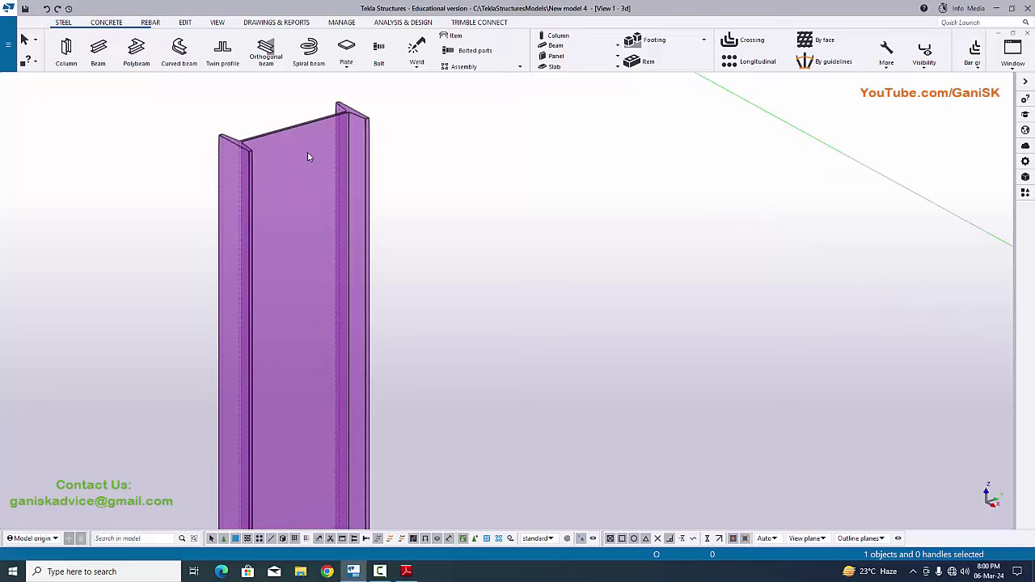
- Switch the parts in the view to the opaque rendered display and check the column on grid A-1
scroll(289, 178, down, 4)
key(ctrl+4)
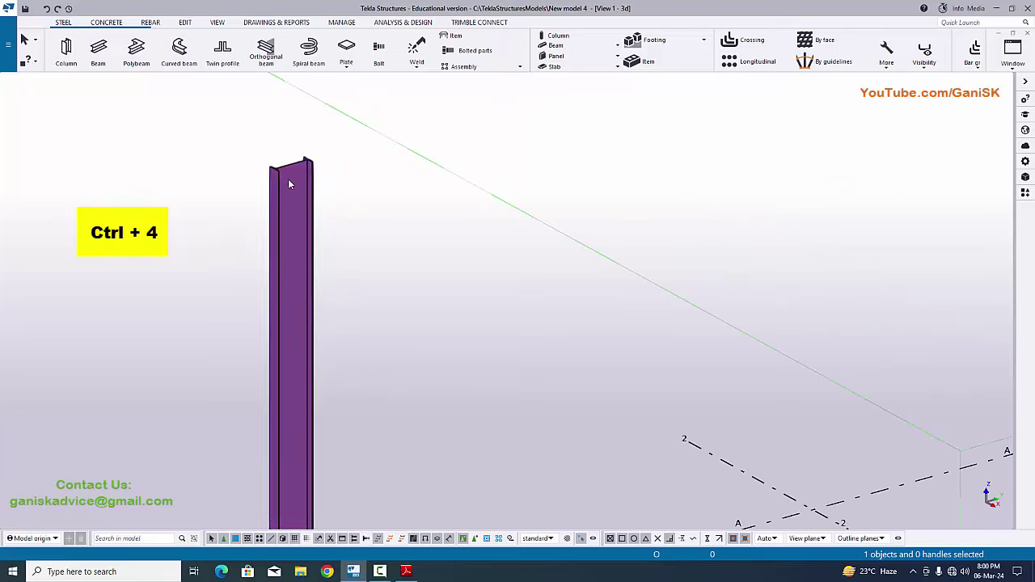
scroll(289, 184, down, 3)
scroll(276, 371, up, 5)
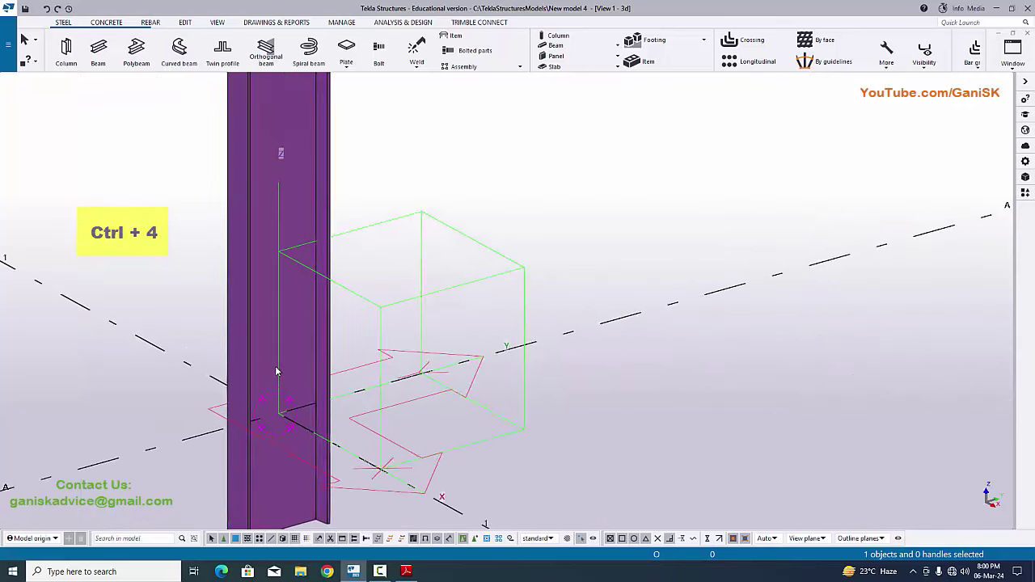
scroll(276, 371, down, 2)
scroll(273, 404, up, 3)
scroll(277, 397, down, 4)
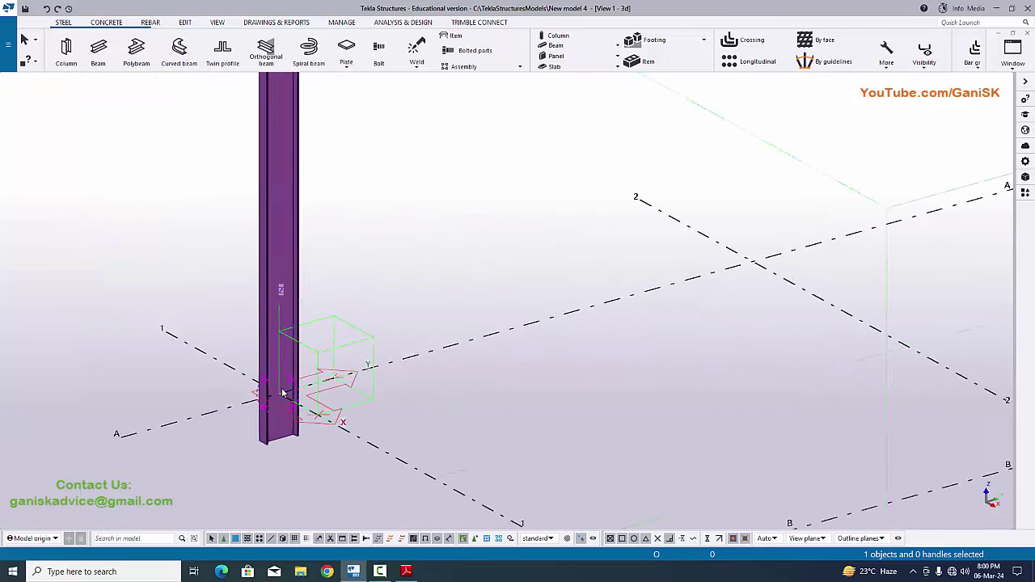
scroll(283, 394, down, 2)
- Open the steel column's properties and compare its profile with the column section given in the PDF drawing
click(406, 571)
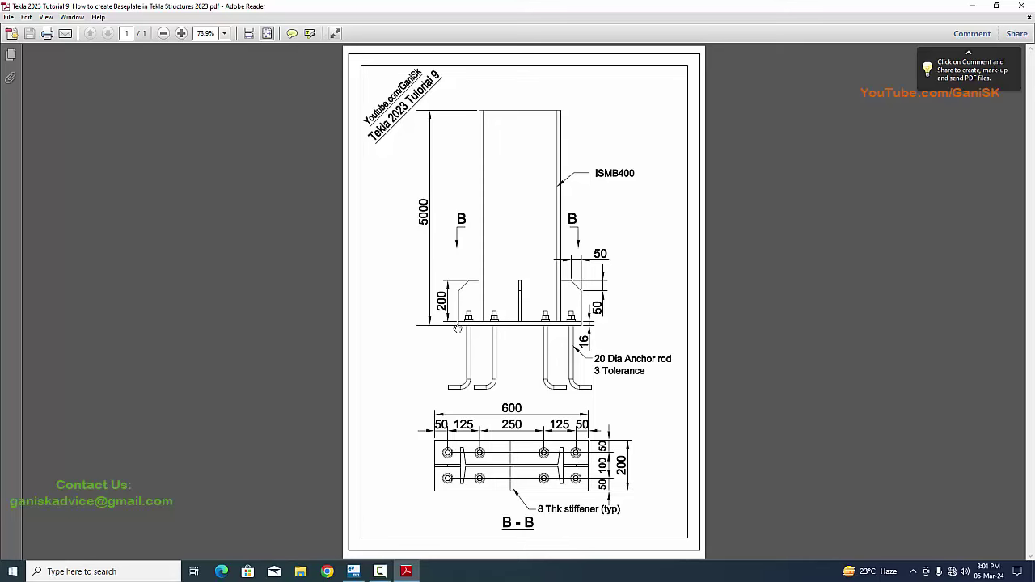
click(352, 571)
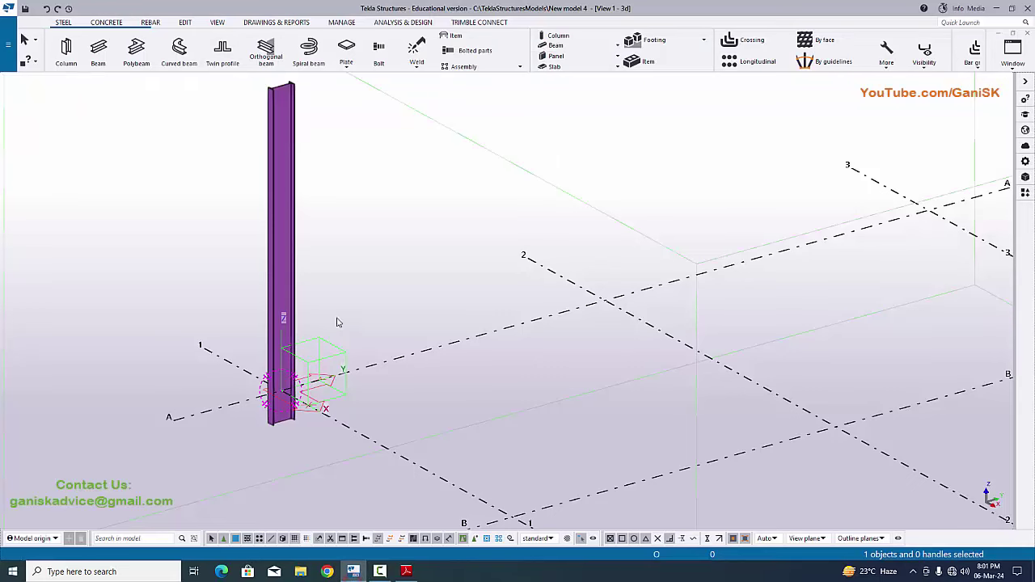
double_click(277, 272)
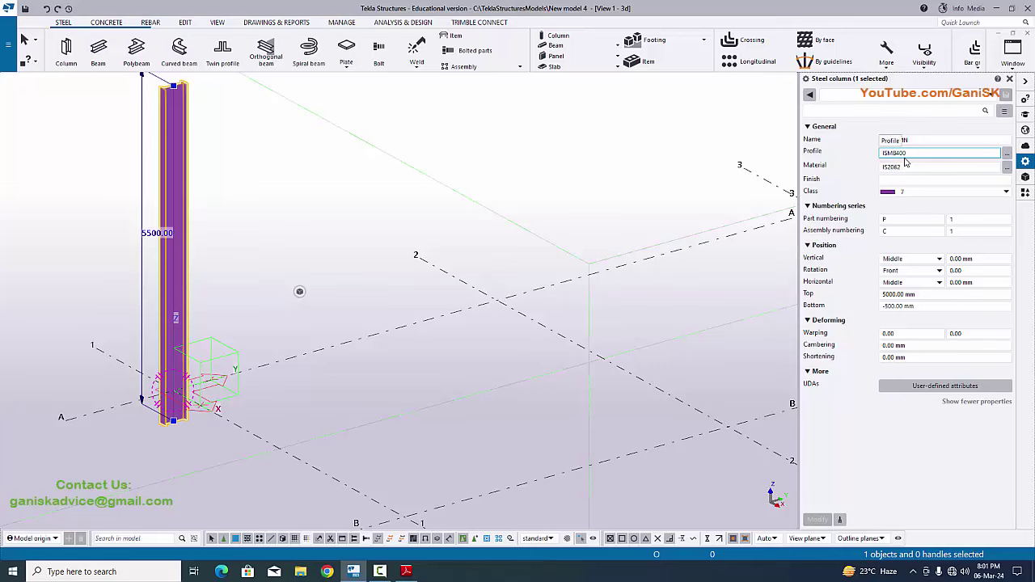
click(405, 571)
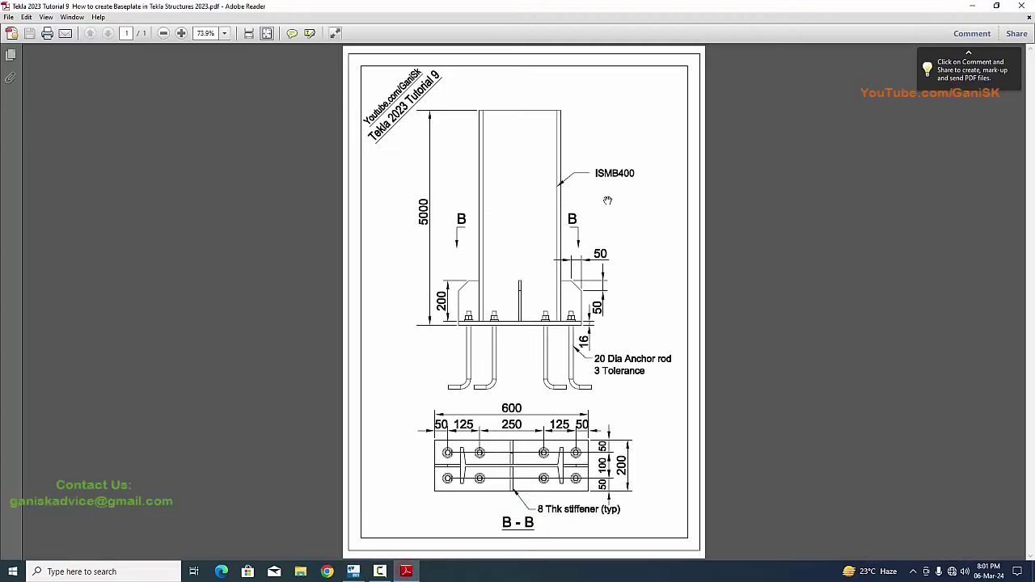
click(352, 571)
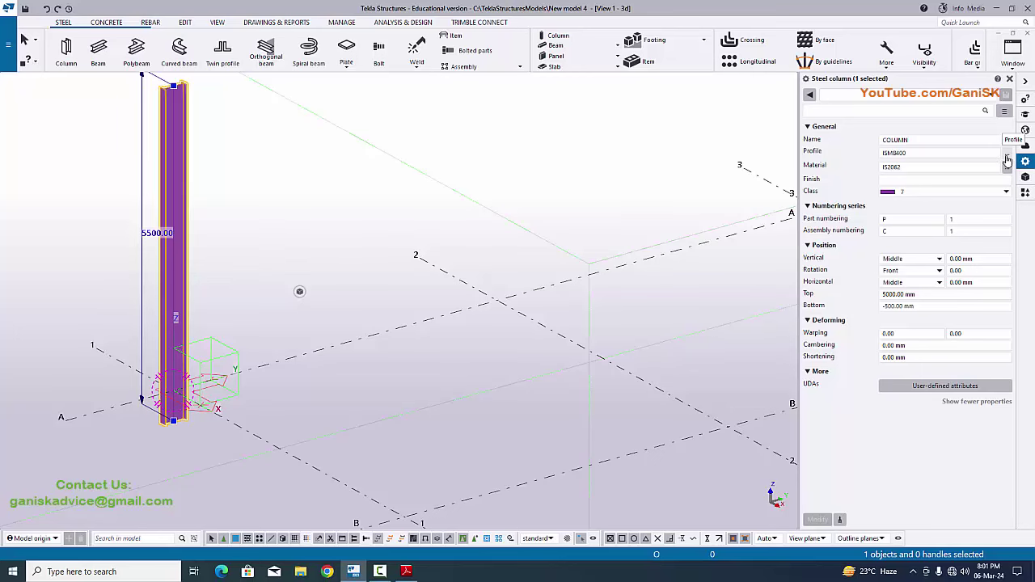
- Set the column's profile to ISMB300 from the ISMB group of the profile catalogue and apply it to the model
click(1006, 160)
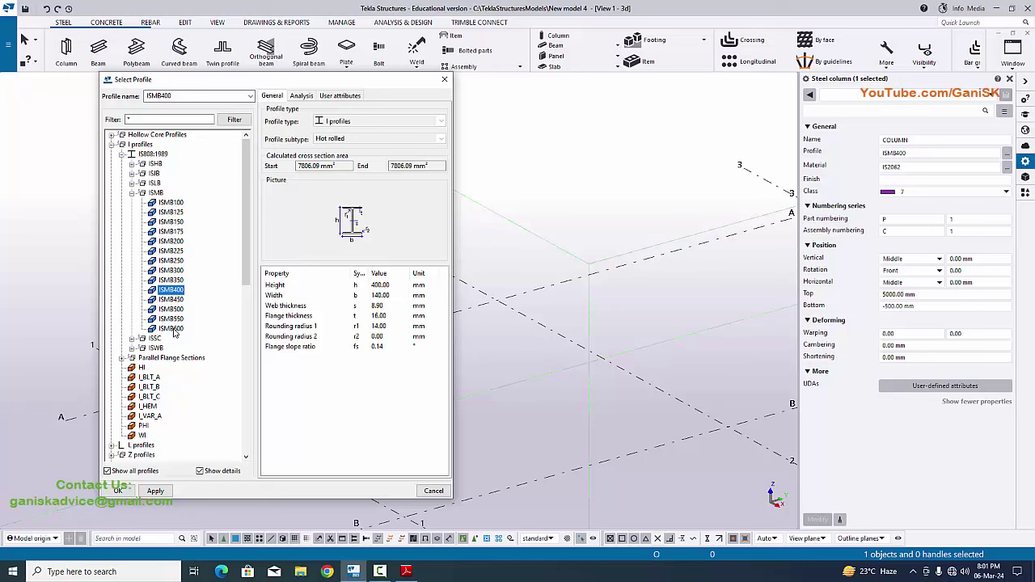
click(171, 271)
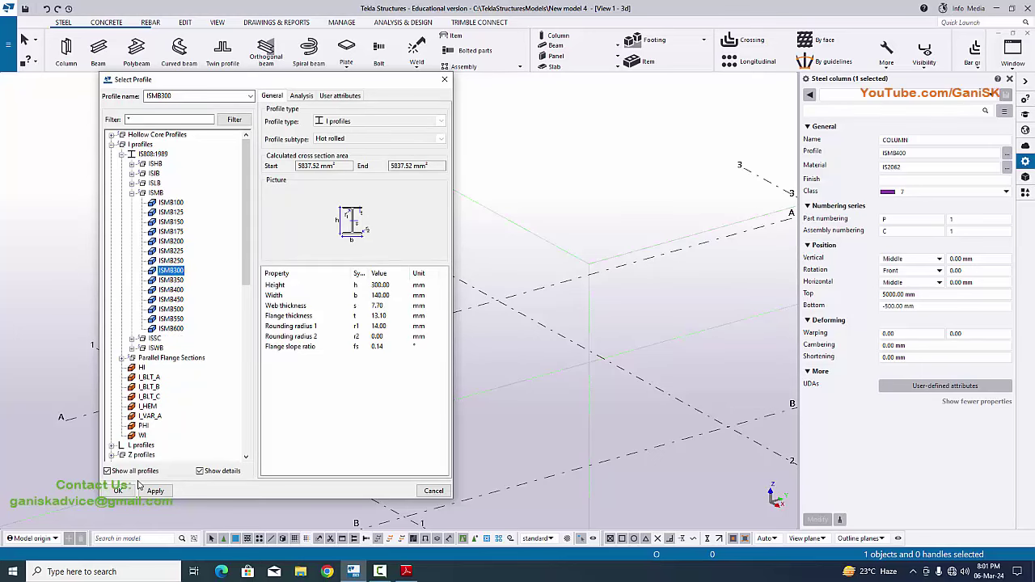
click(155, 491)
click(118, 491)
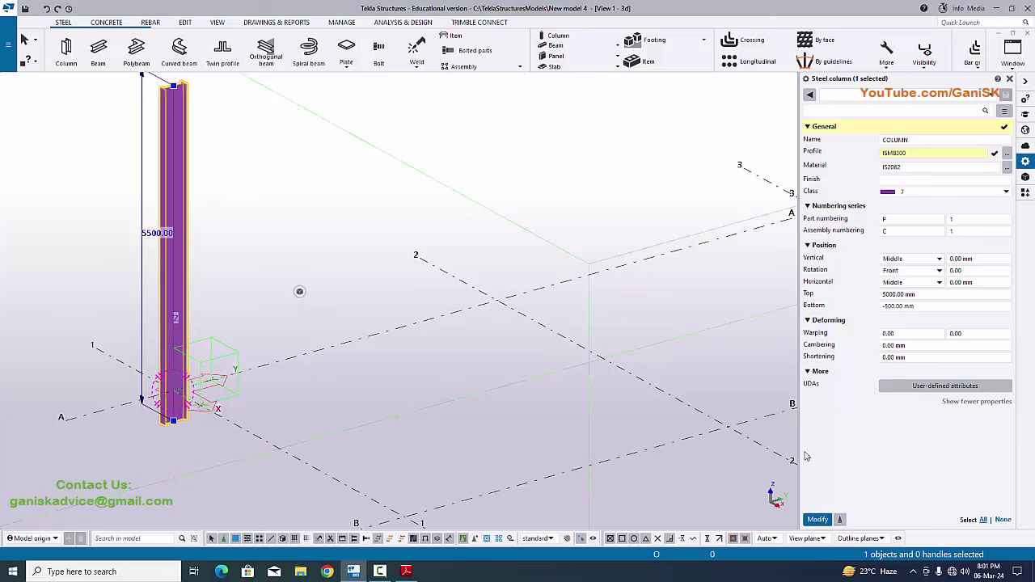
click(835, 521)
scroll(233, 176, up, 2)
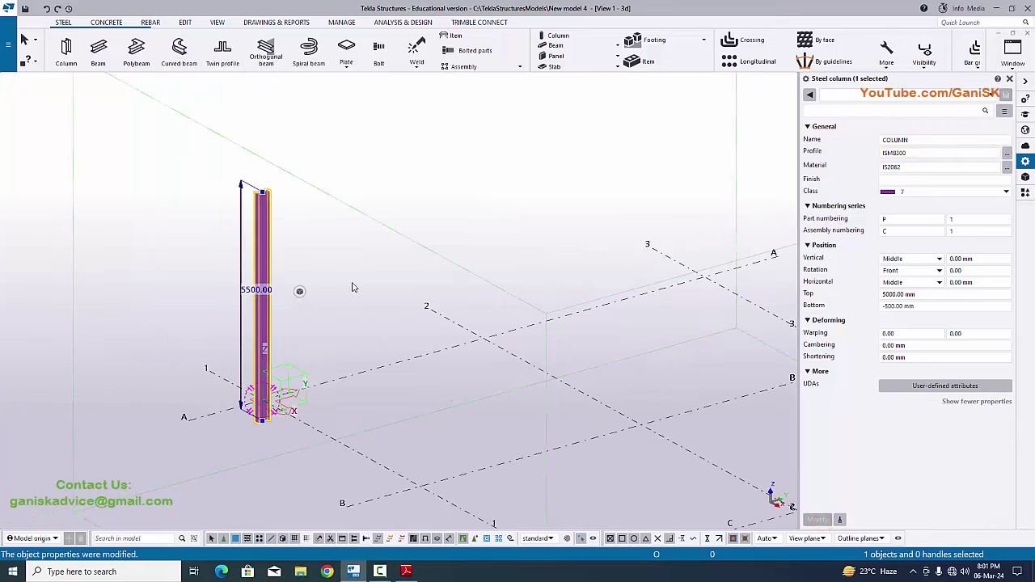
scroll(233, 176, up, 8)
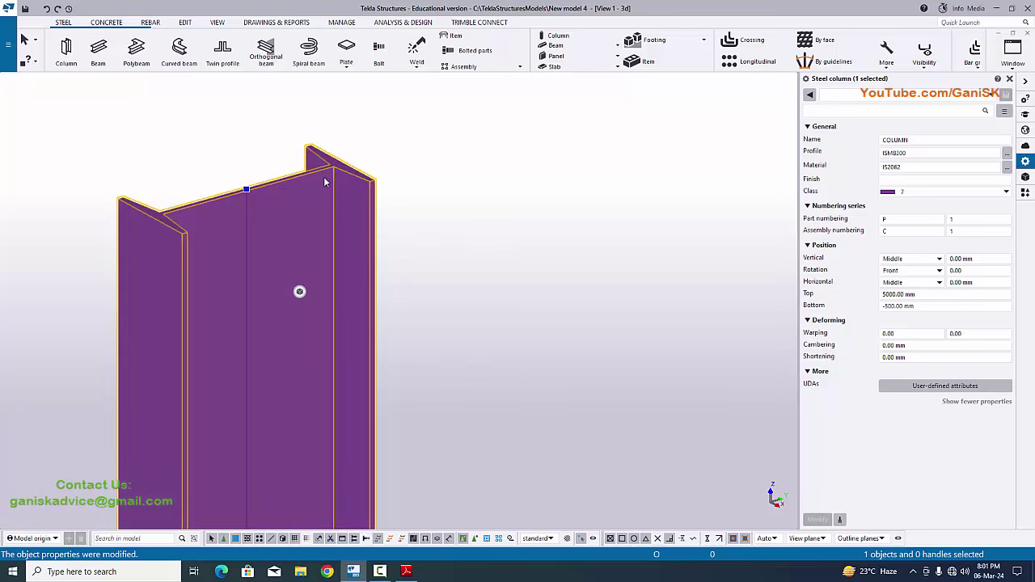
- Set the column's profile to ISMB400 from the profile catalogue, as in the PDF drawing, and modify the column
click(405, 571)
click(405, 571)
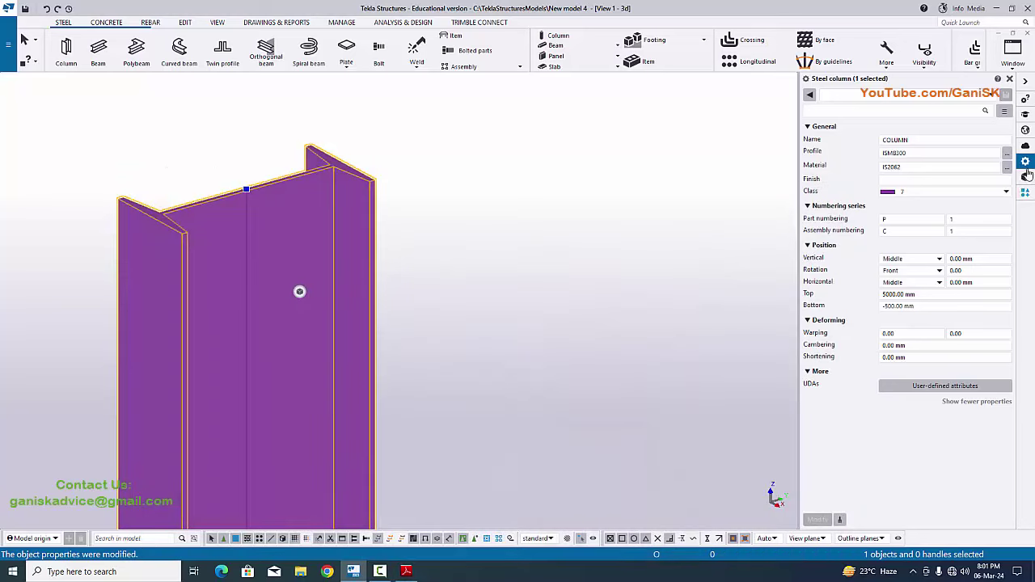
click(1006, 155)
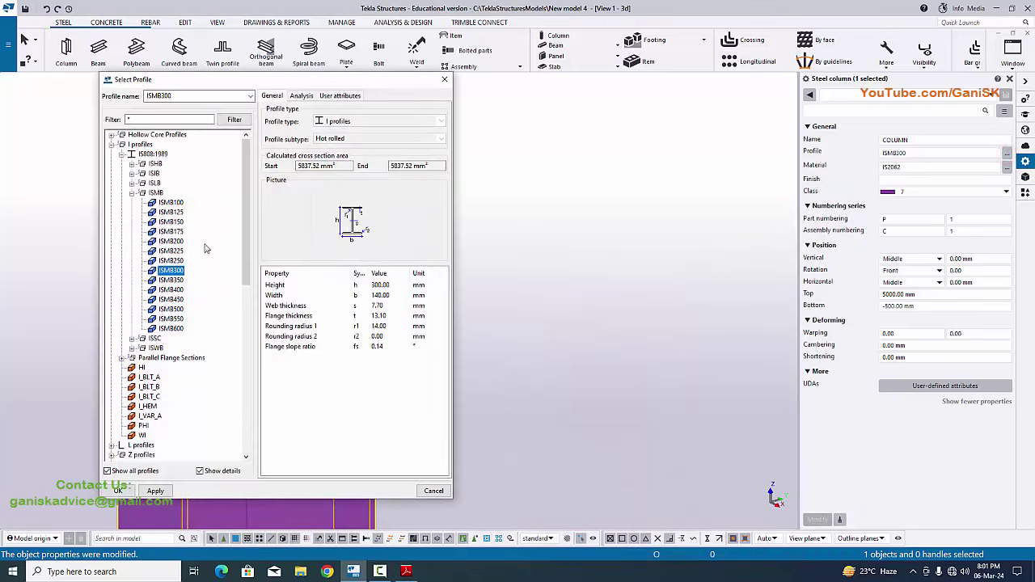
click(171, 289)
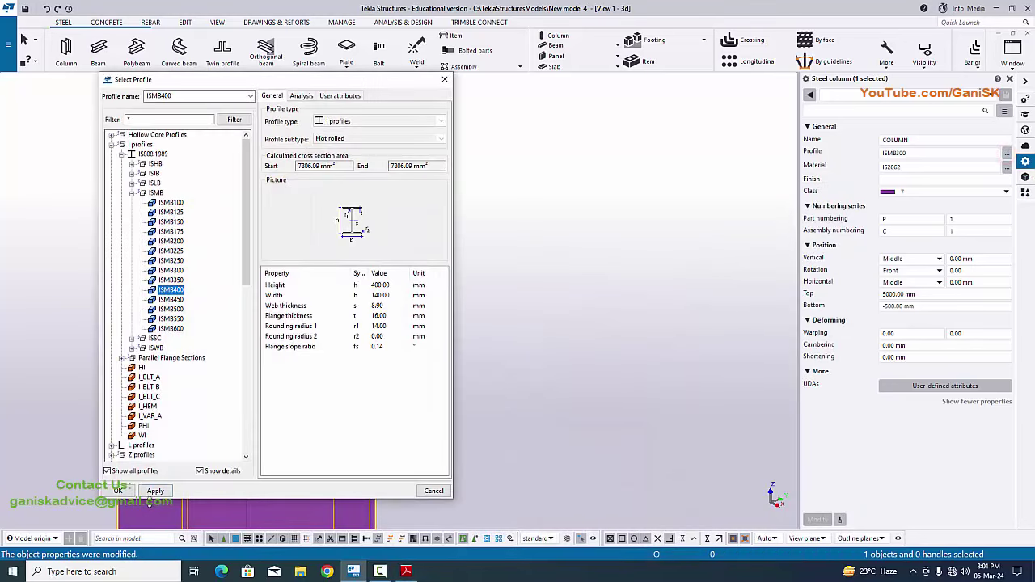
click(153, 491)
click(121, 491)
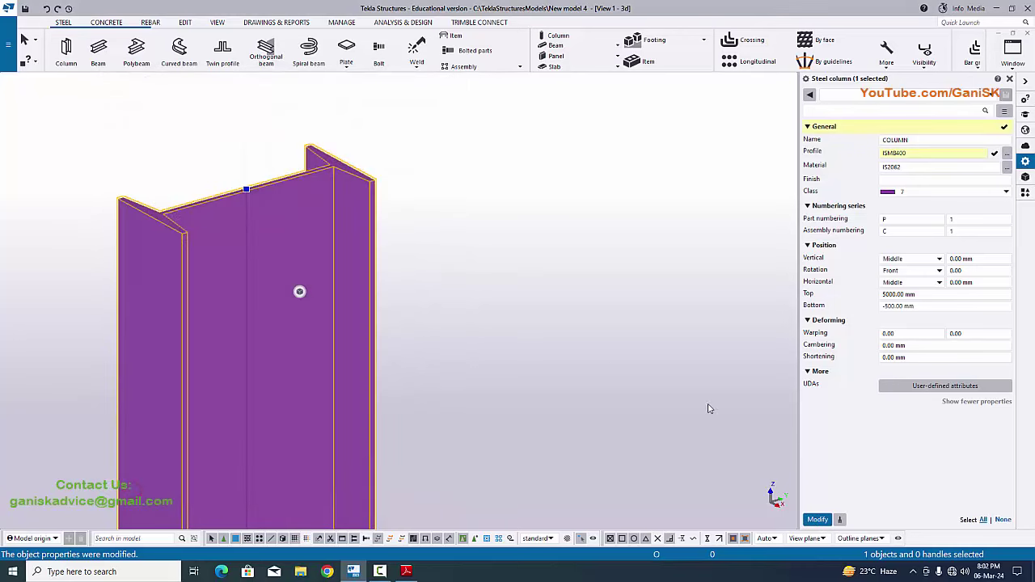
click(307, 212)
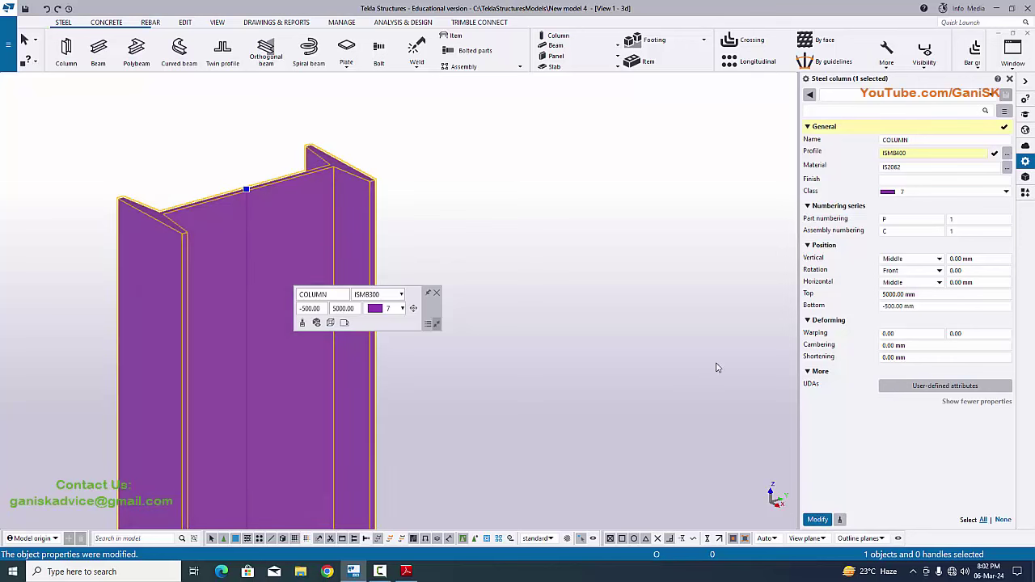
click(816, 519)
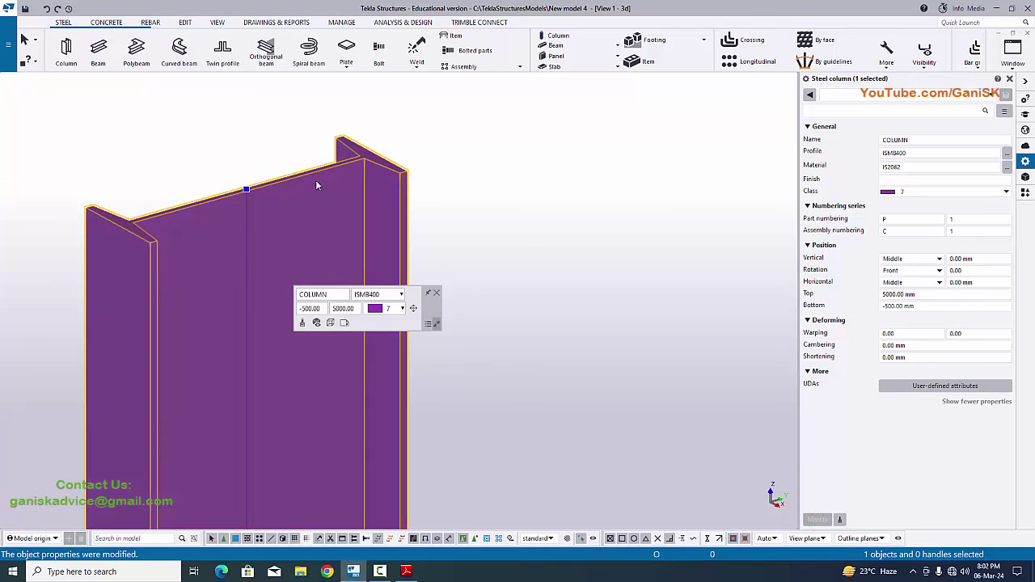
scroll(420, 243, down, 10)
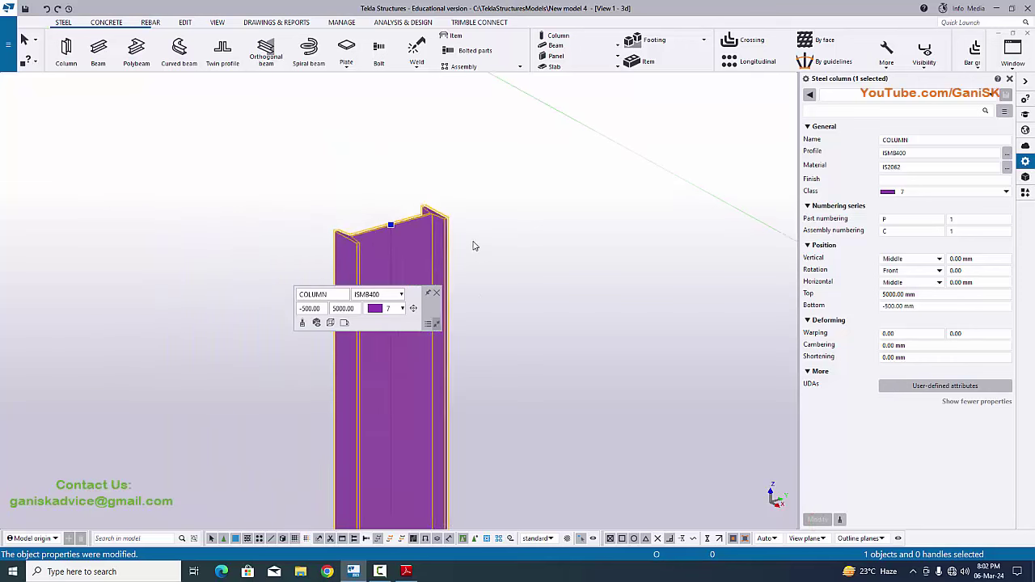
scroll(480, 388, up, 3)
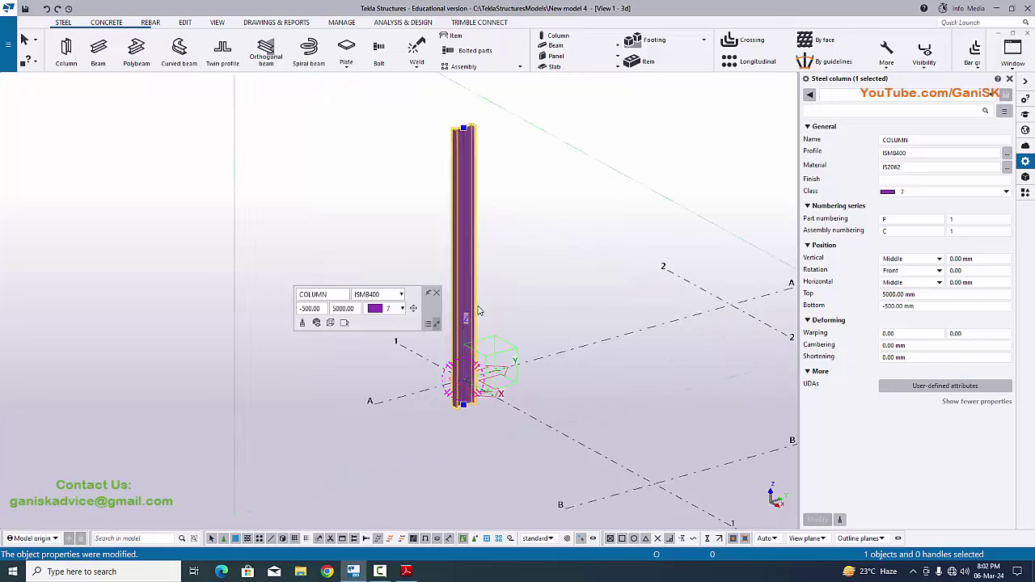
- Check the column height in the PDF drawing, set the column's bottom level to 0 mm and modify the column
click(406, 571)
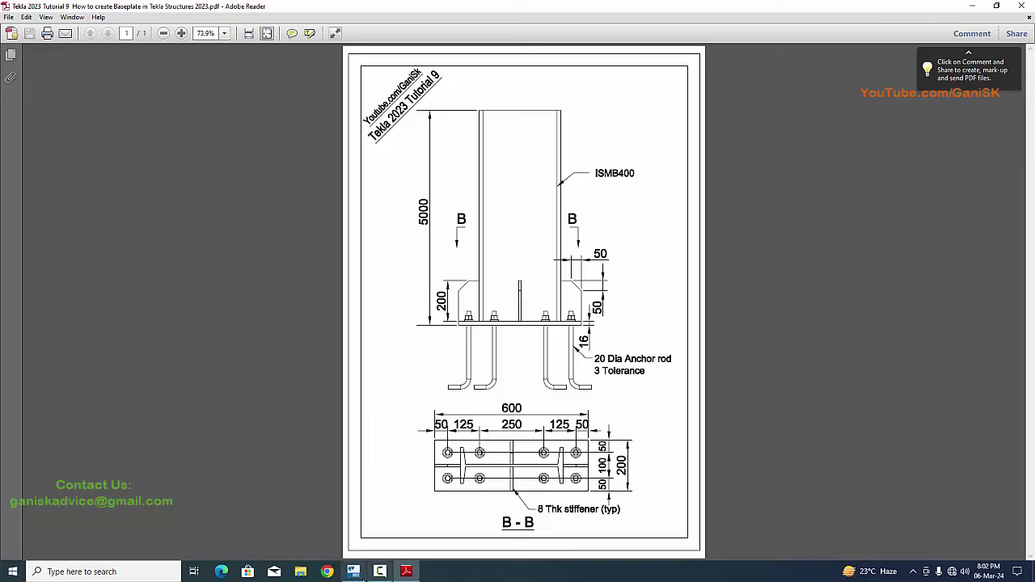
click(352, 572)
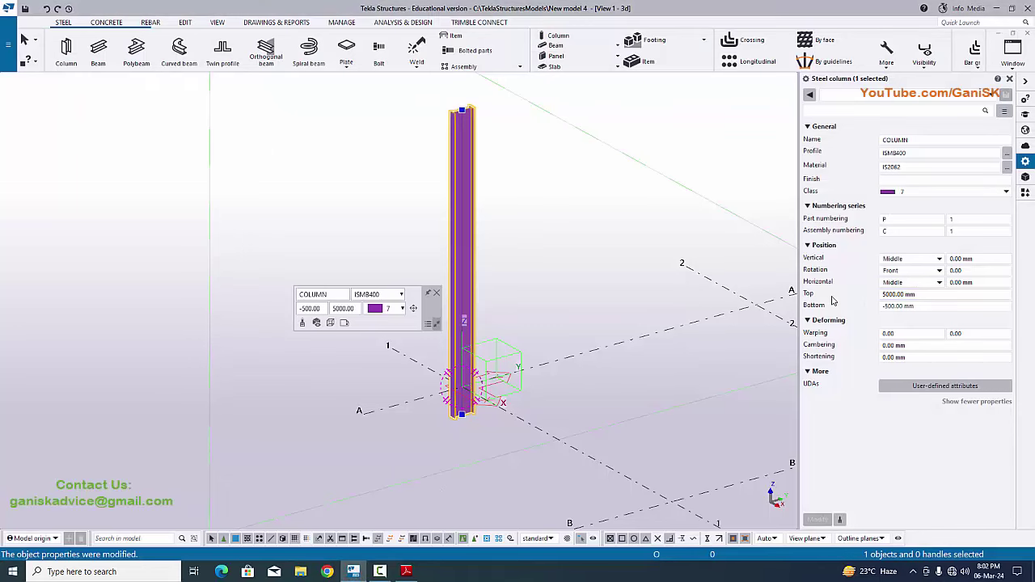
click(889, 295)
key(Tab)
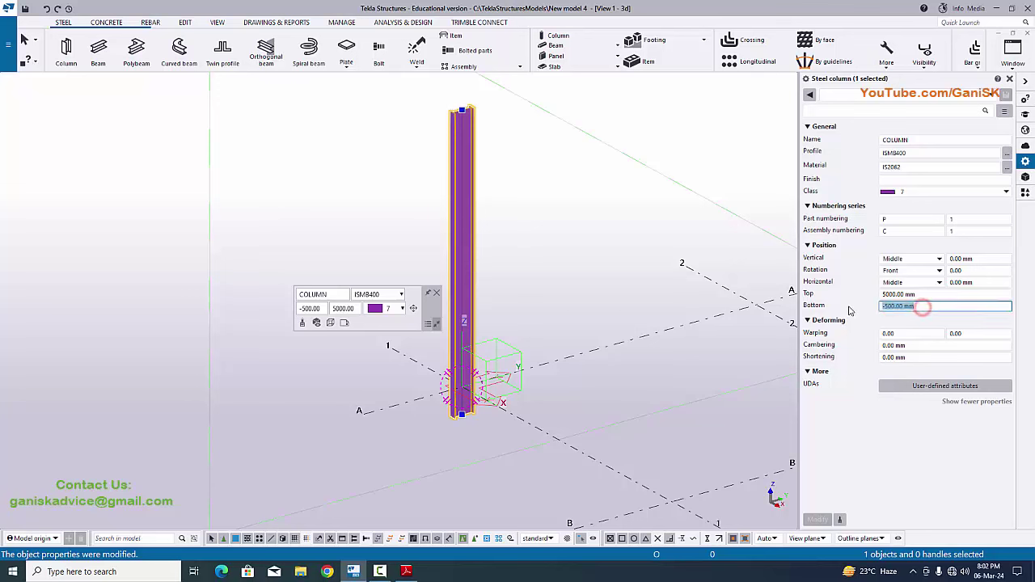
text(0)
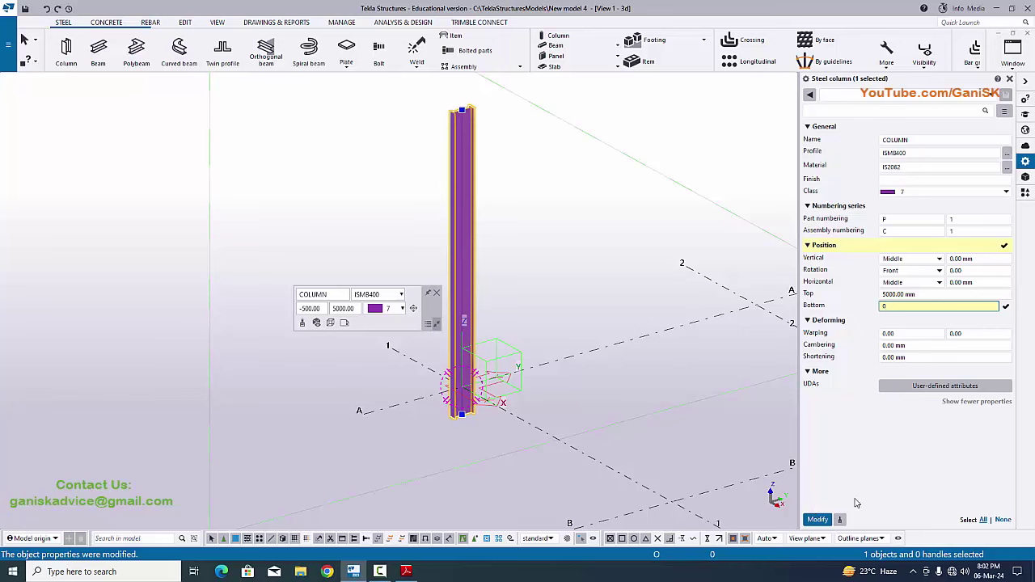
click(818, 519)
scroll(465, 394, up, 3)
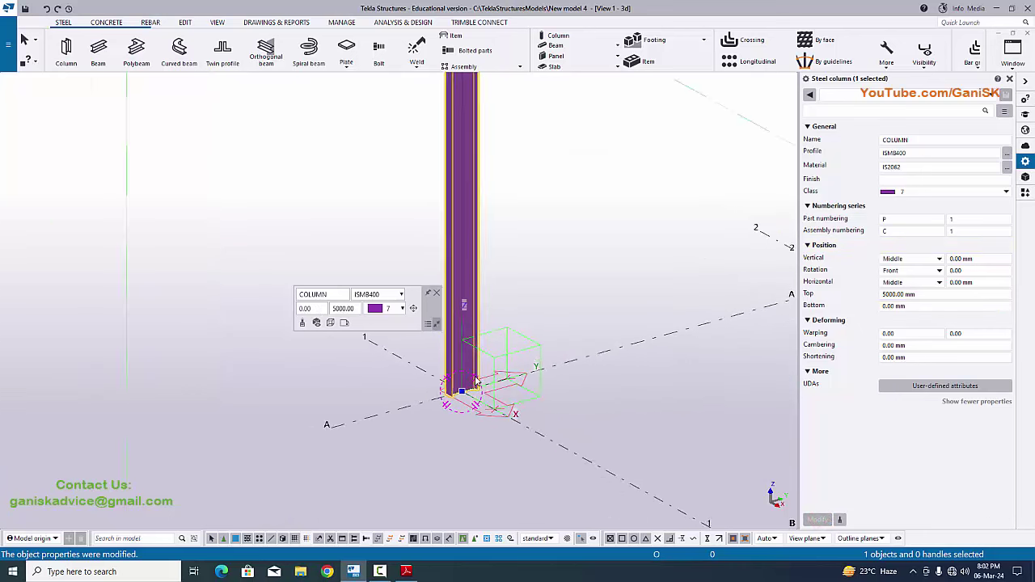
scroll(467, 396, down, 3)
scroll(462, 384, up, 3)
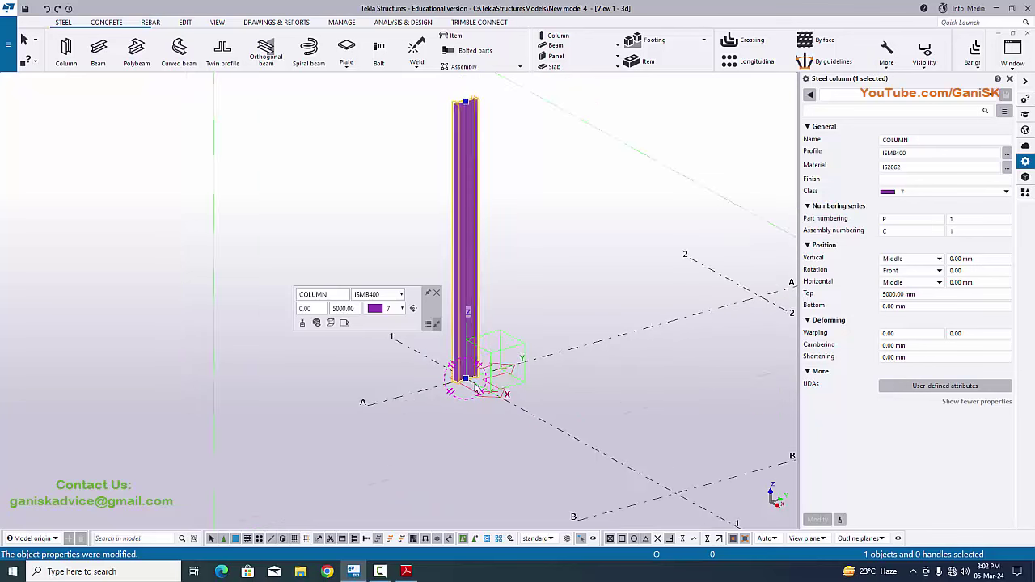
scroll(462, 380, down, 3)
scroll(472, 210, up, 2)
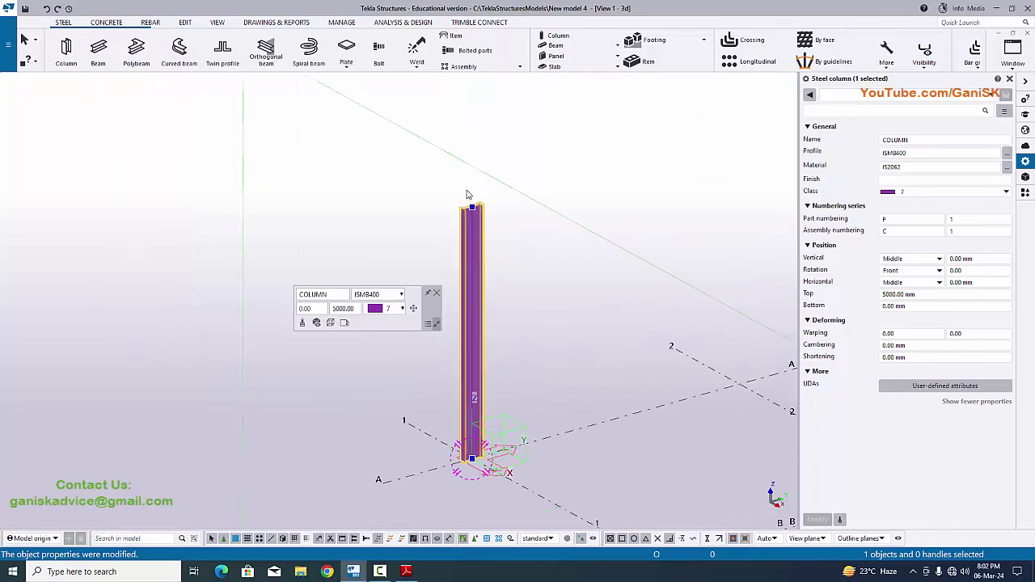
scroll(526, 298, down, 3)
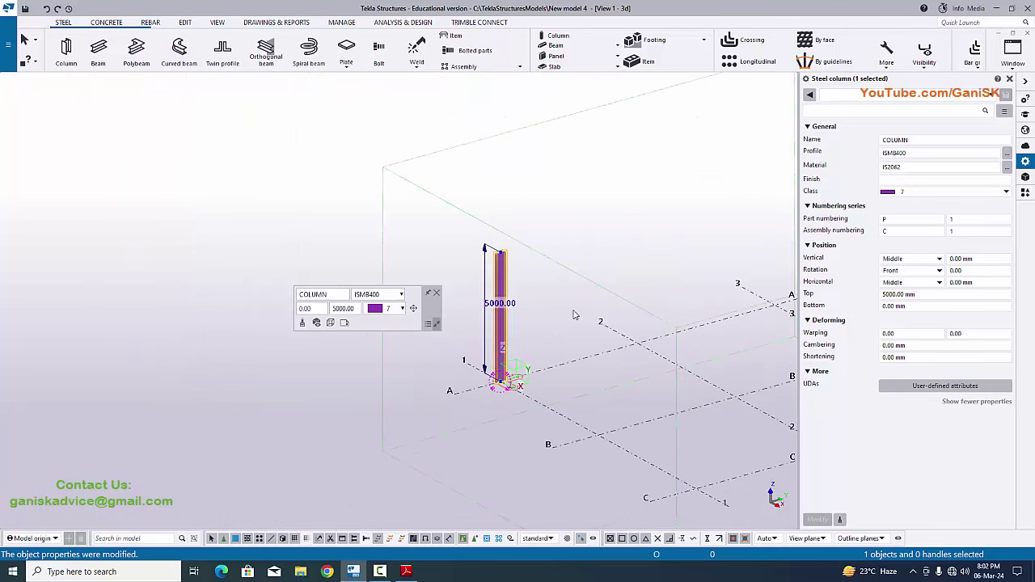
- Close the steel column's properties, clear the selection and bring the column base into close view
click(1009, 78)
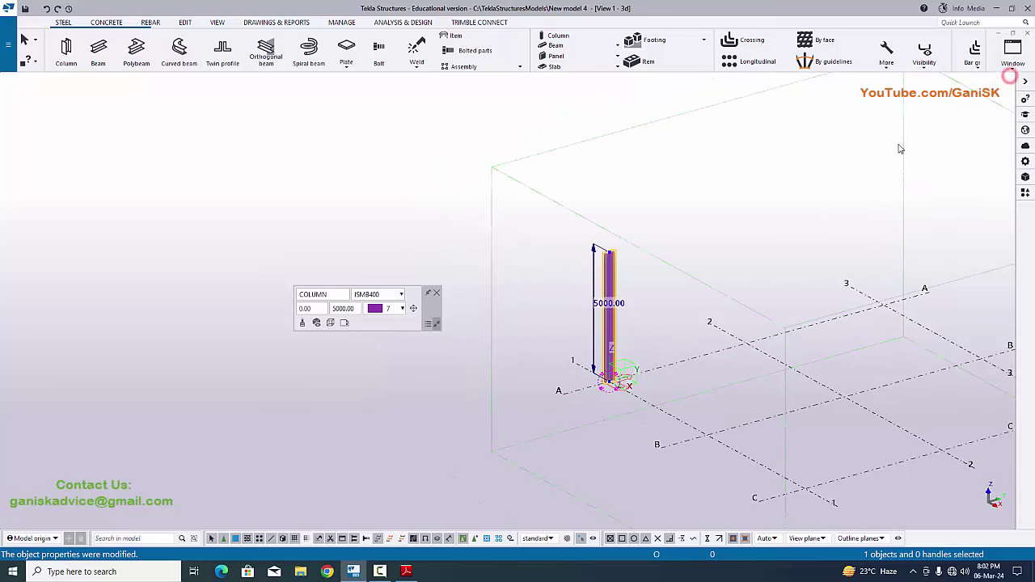
right_click(558, 199)
scroll(623, 380, up, 6)
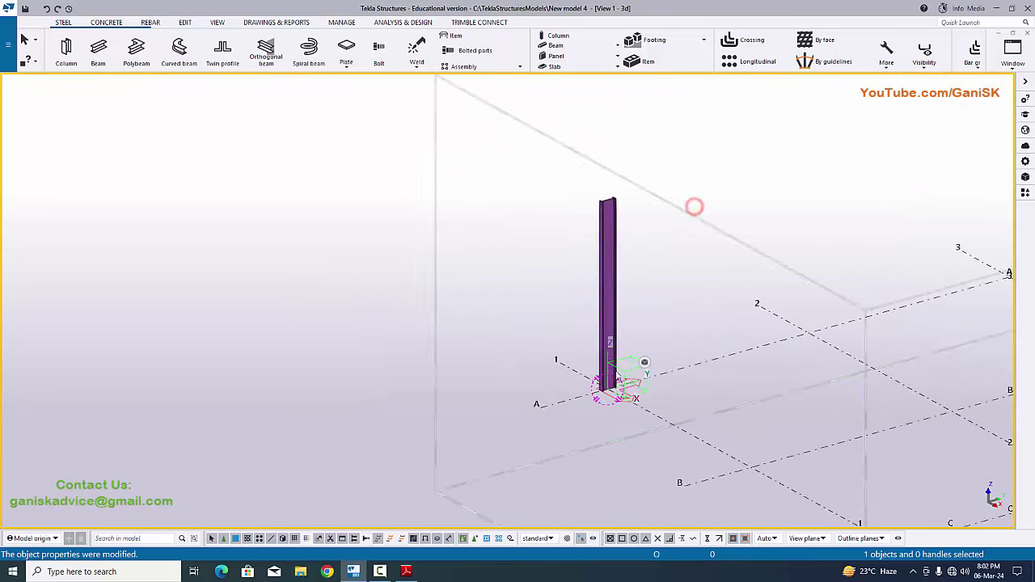
middle_drag(611, 414, 356, 438)
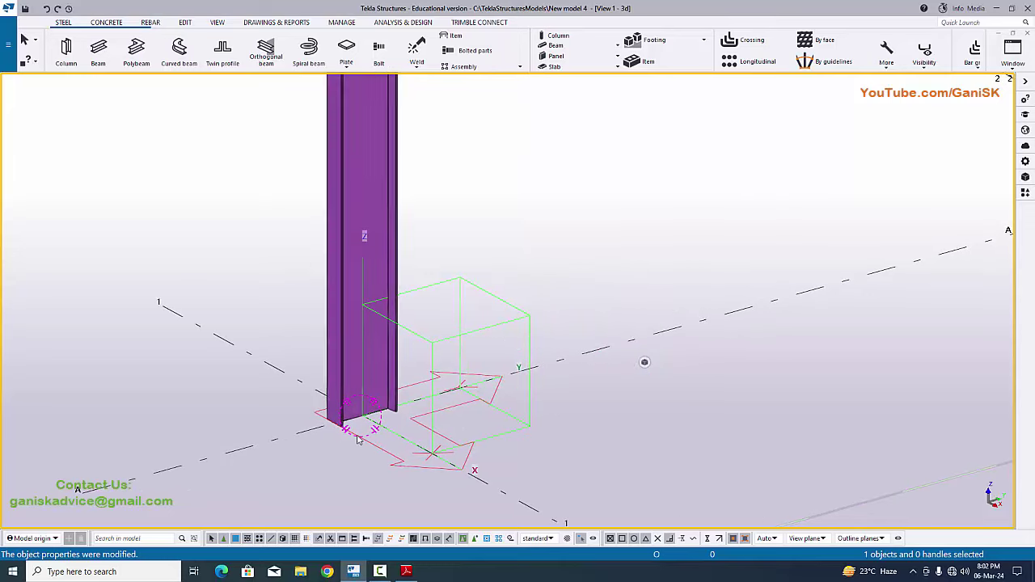
- Check the base plate details in the PDF drawing and open the Applications & components catalogue in Tekla Structures
click(406, 570)
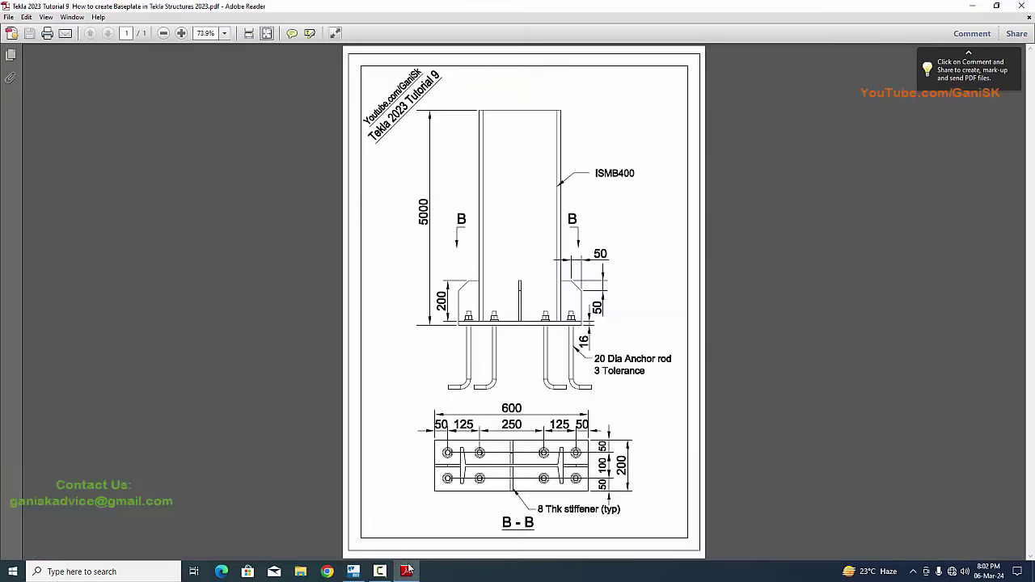
click(352, 571)
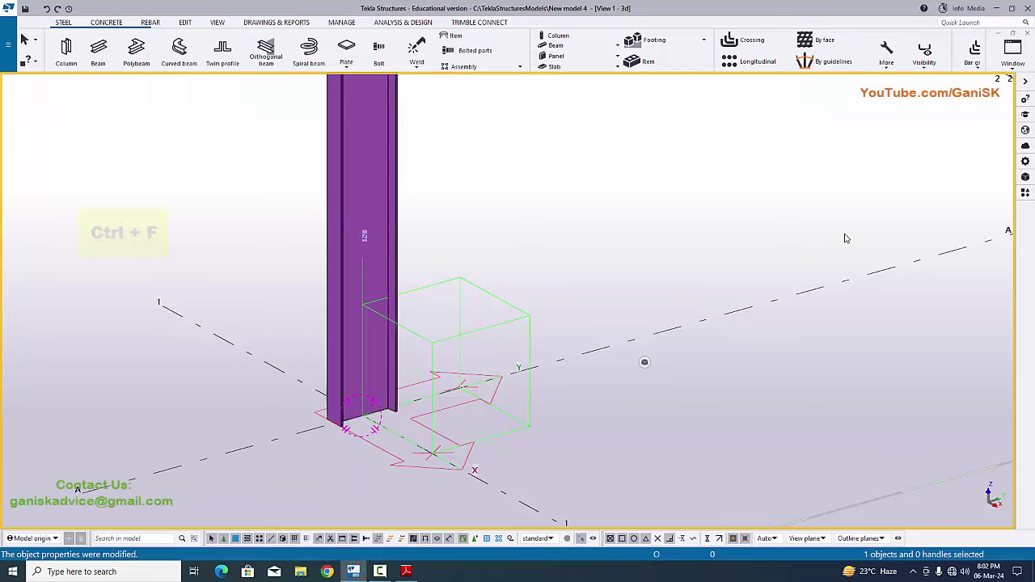
key(ctrl+f)
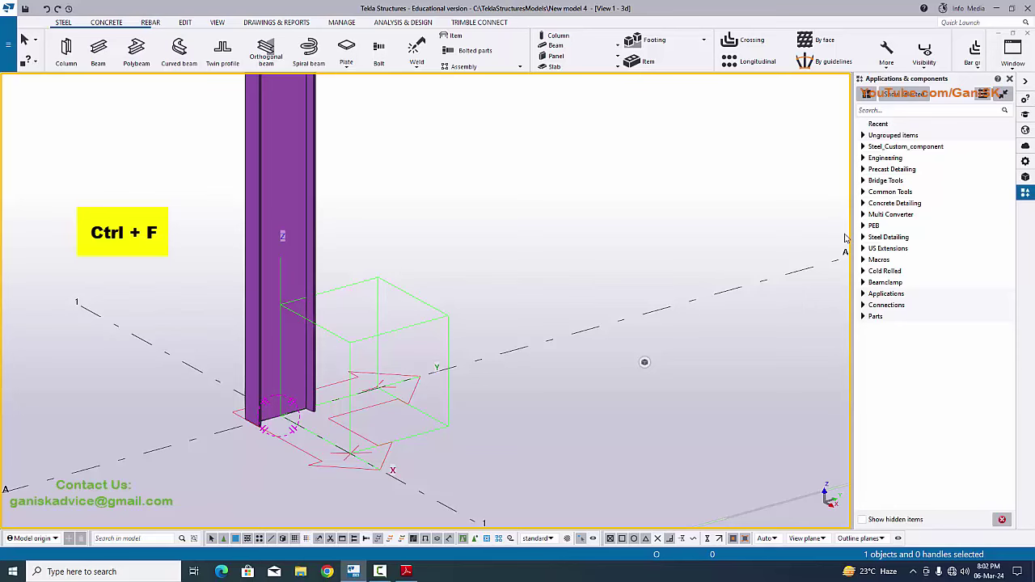
- Reopen the Applications & components catalogue, search it for "BASE" and compare the base plate components with the PDF drawing
click(1009, 79)
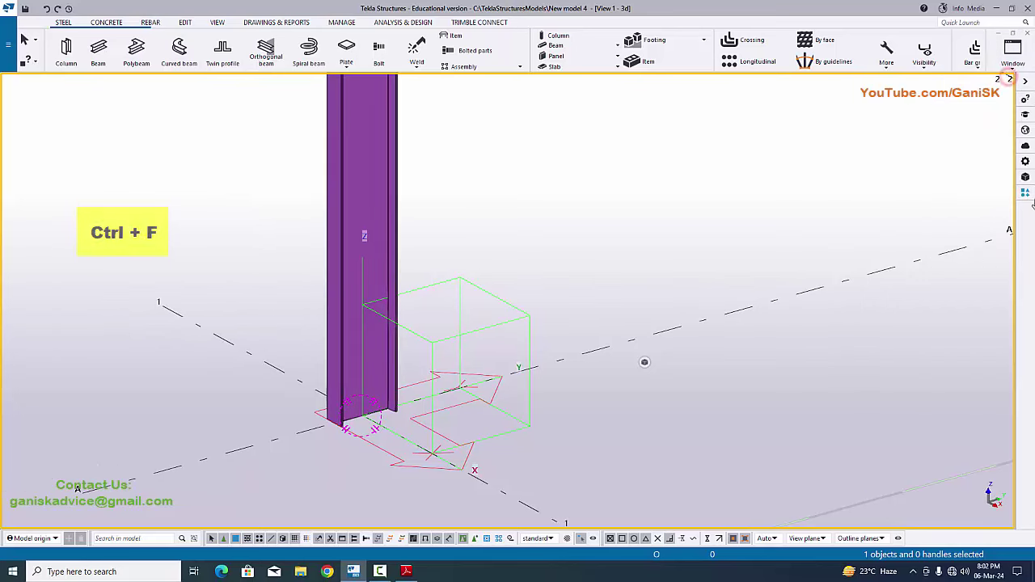
click(1025, 199)
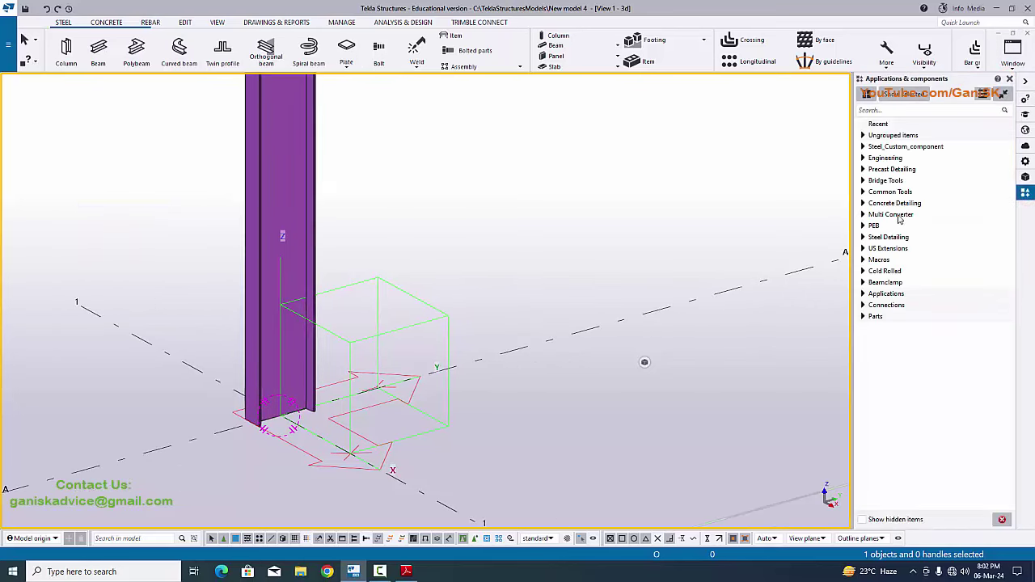
click(889, 110)
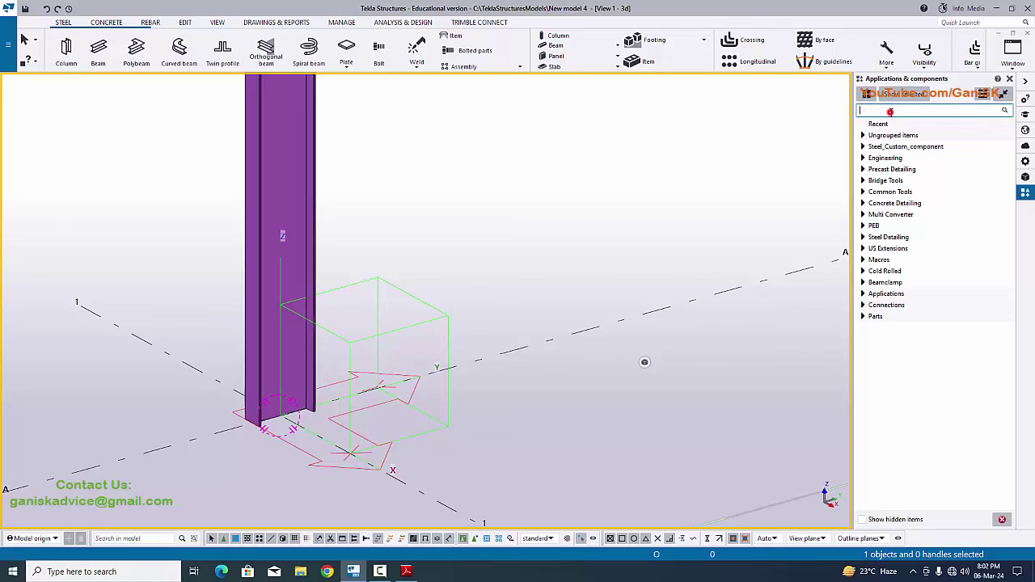
text(BASE)
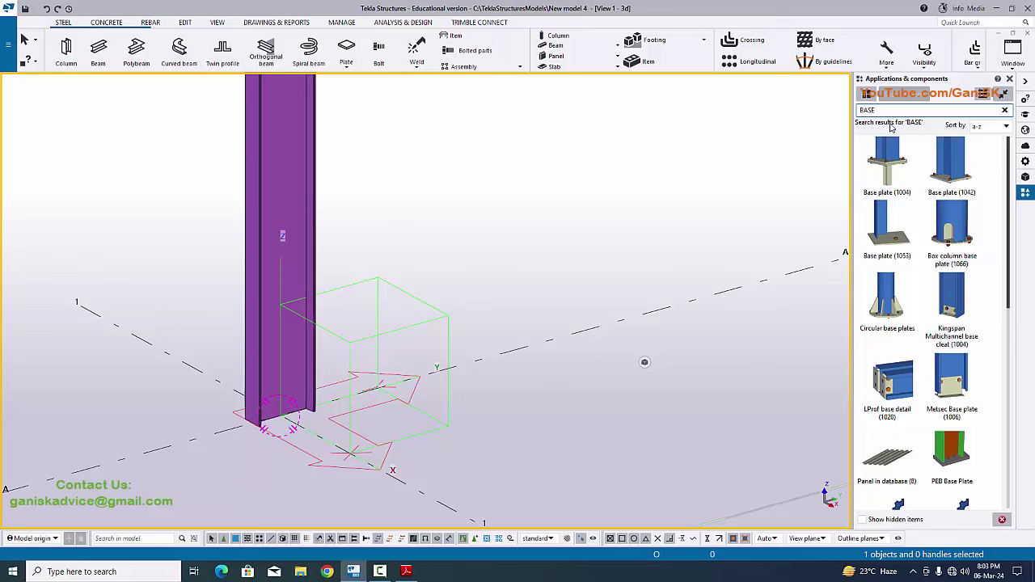
scroll(940, 193, down, 10)
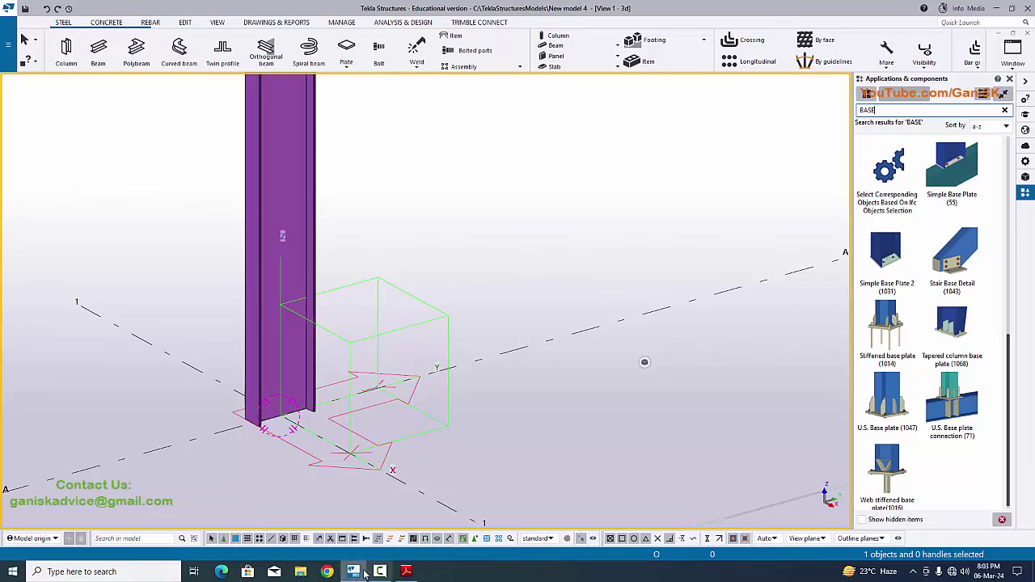
click(406, 572)
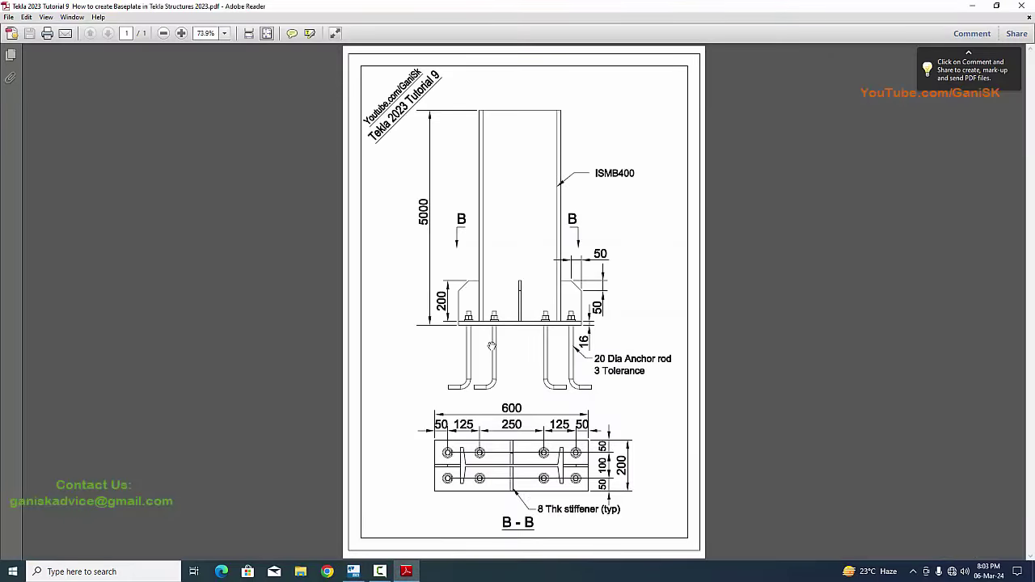
click(406, 571)
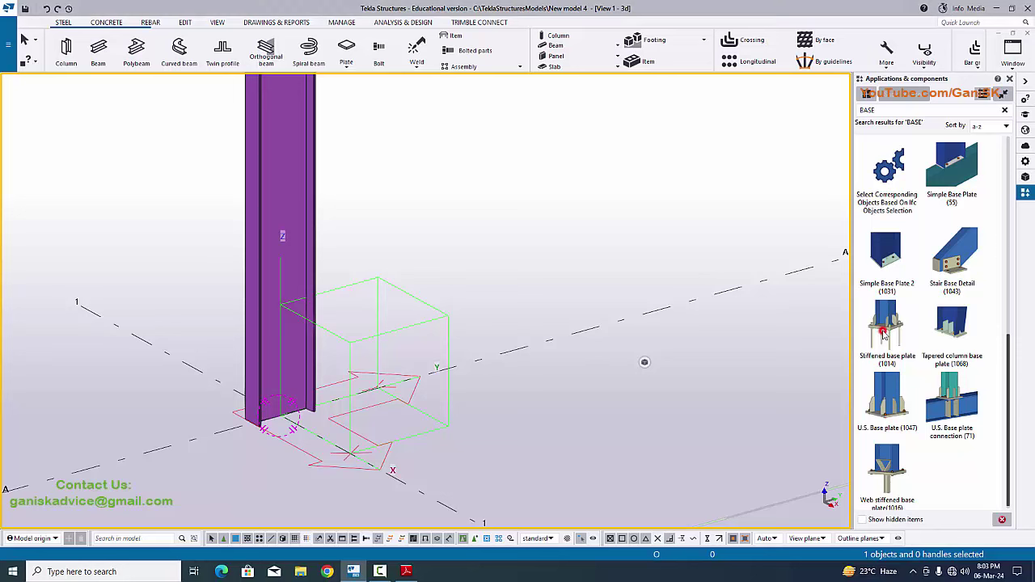
- Apply the Stiffened base plate (1014) component to the column at its bottom point and end the command
click(884, 331)
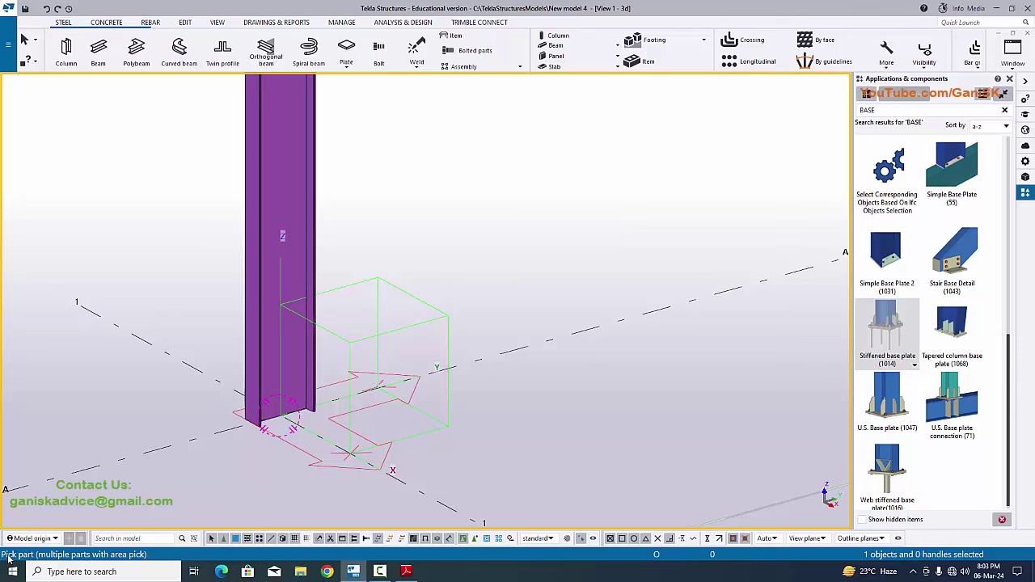
click(298, 170)
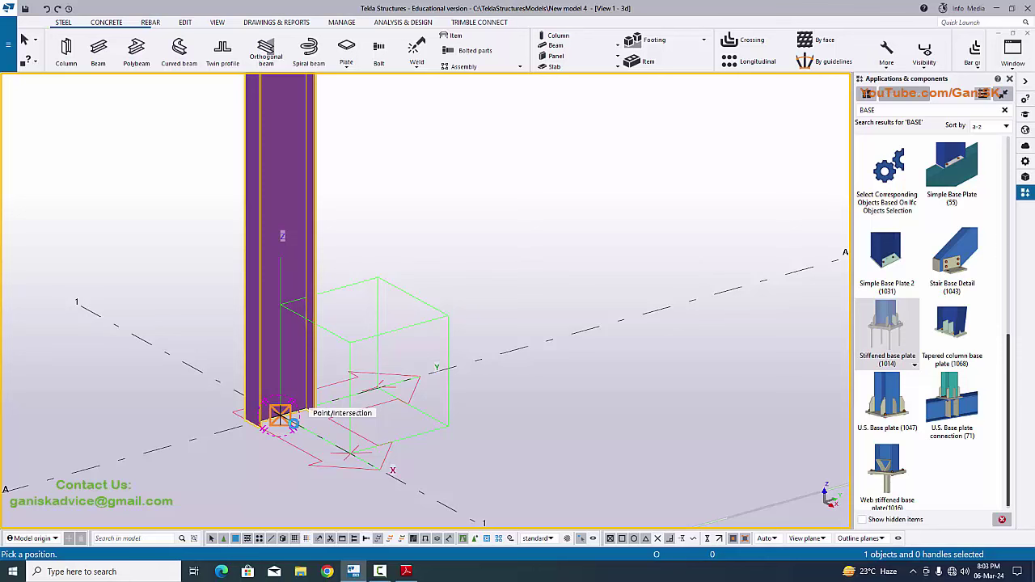
click(280, 414)
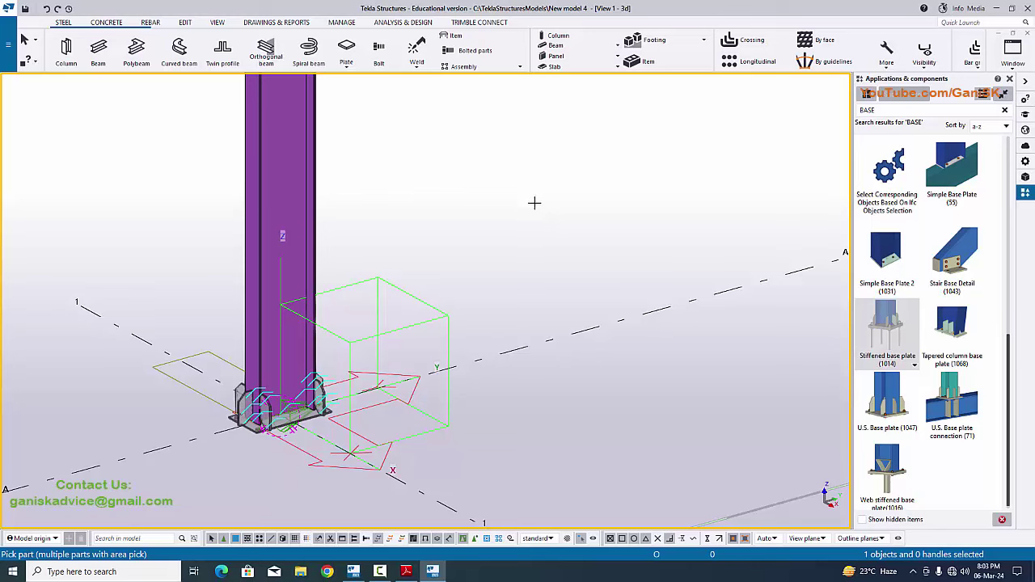
right_click(547, 173)
click(554, 181)
- Redraw the view and examine the base plate and stiffeners at the column's foot up close
scroll(547, 208, down, 3)
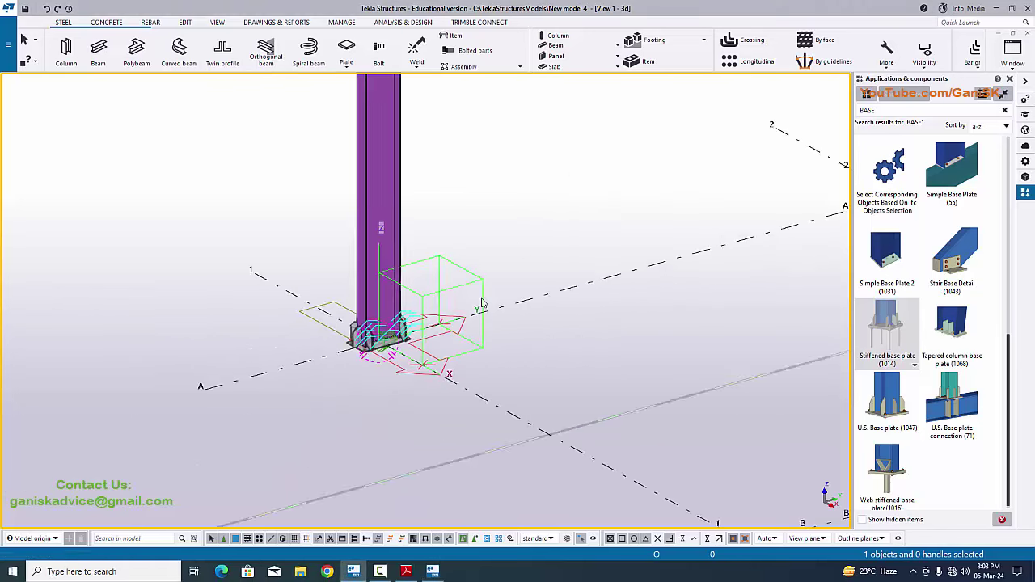
scroll(481, 303, up, 2)
right_click(599, 143)
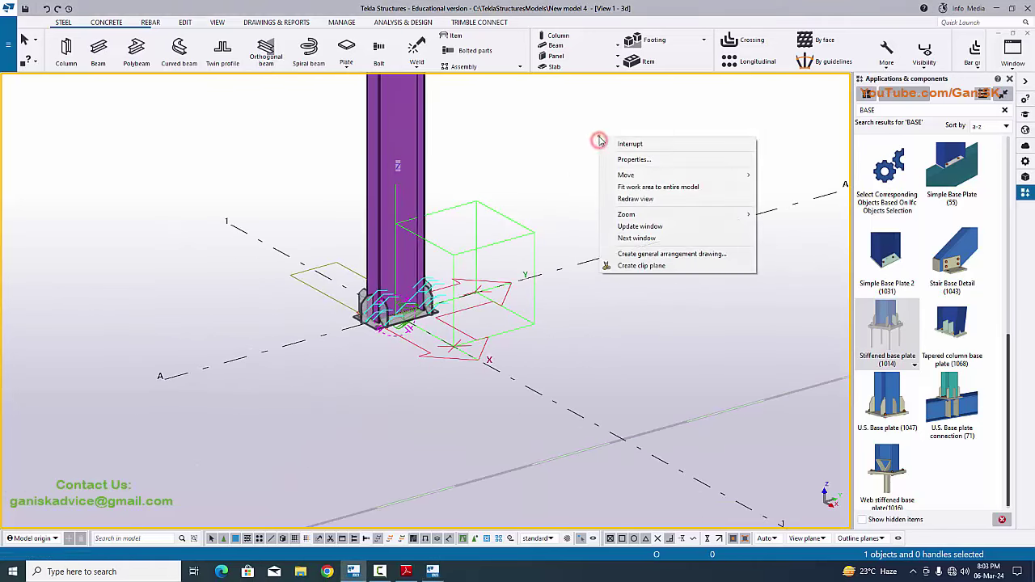
click(630, 198)
scroll(420, 324, up, 3)
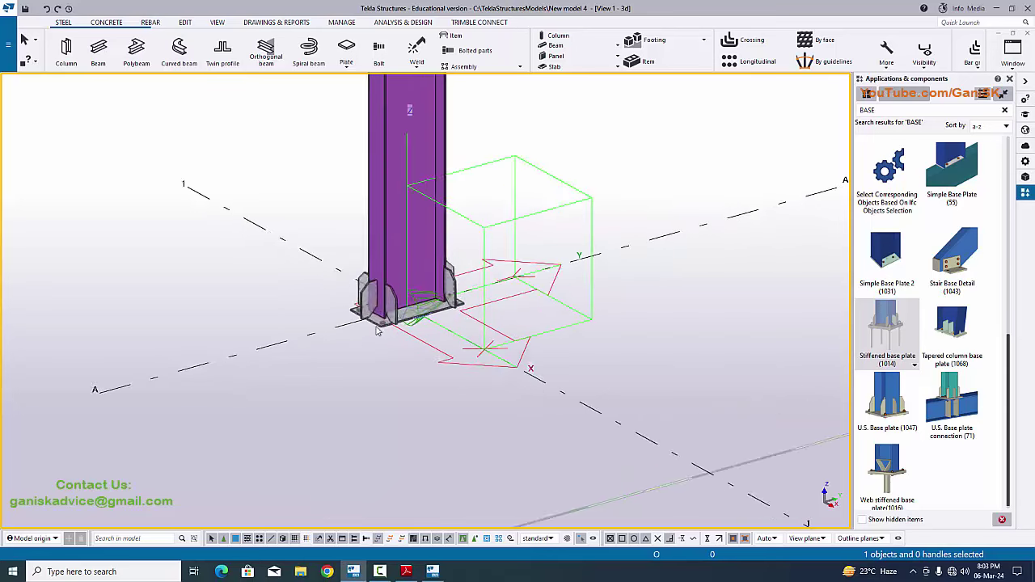
scroll(377, 315, down, 4)
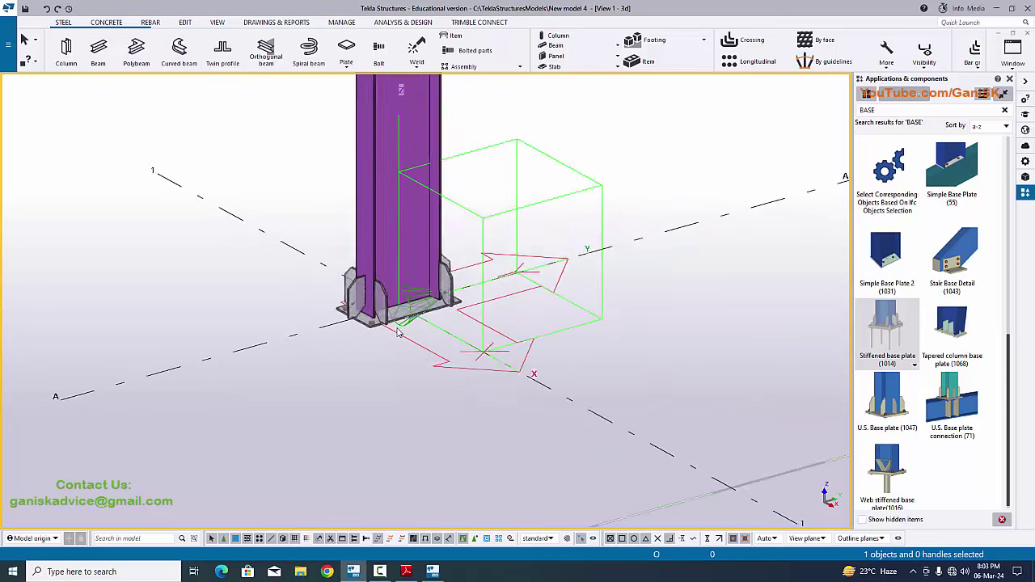
scroll(408, 360, up, 6)
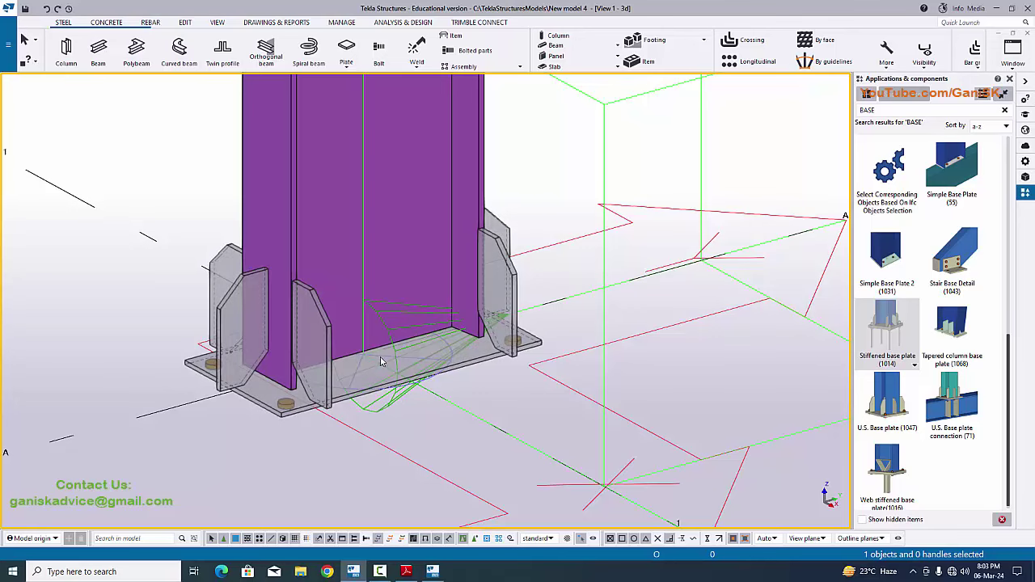
- Compare the base plate with the PDF drawing and close the Applications & components catalogue in Tekla Structures
click(406, 570)
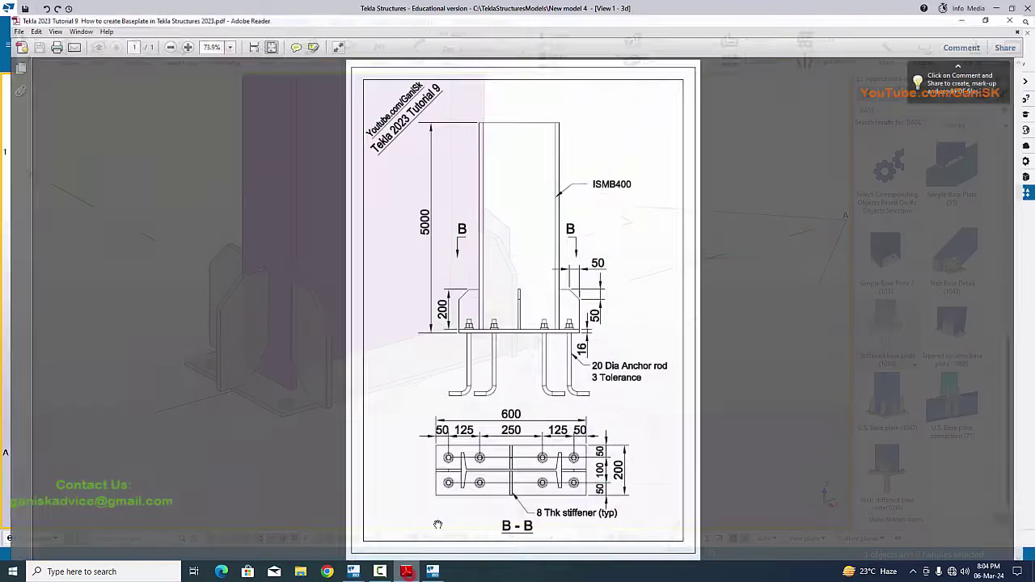
click(353, 570)
click(1008, 78)
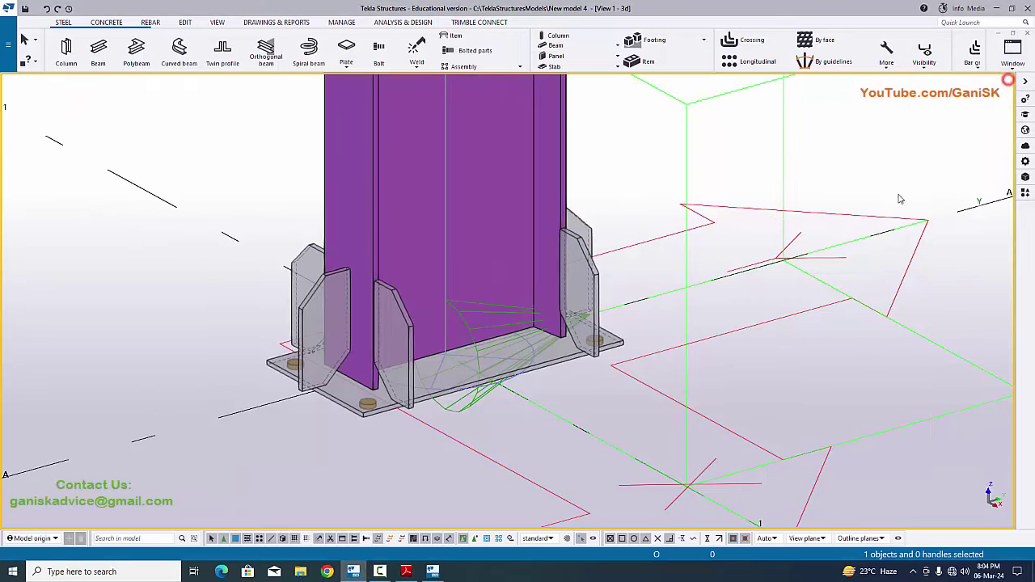
right_click(765, 152)
click(780, 159)
- Switch the component parts to rendered, opaque display and examine the base plate and stiffeners from near and far
scroll(443, 376, up, 8)
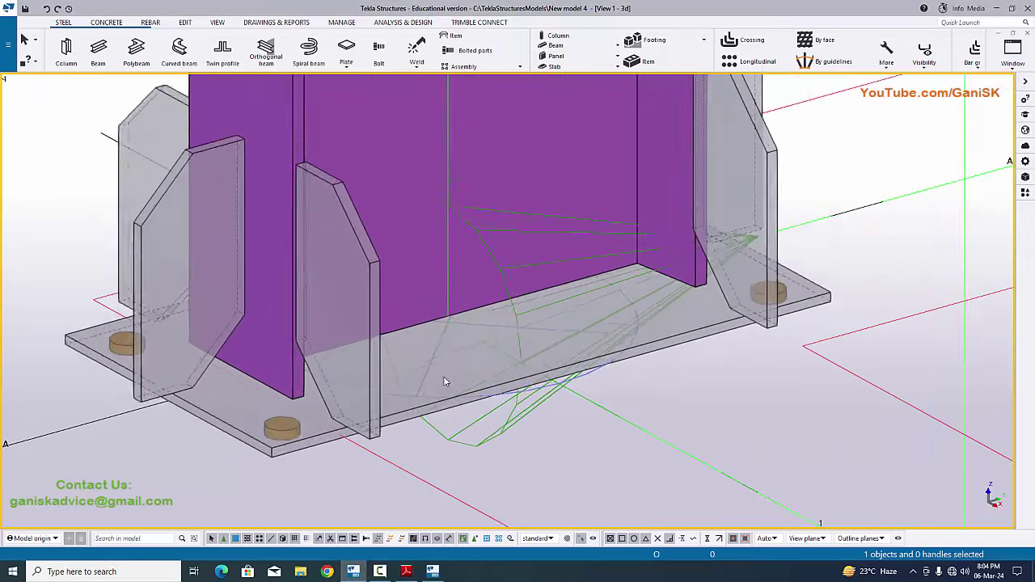
scroll(447, 380, down, 3)
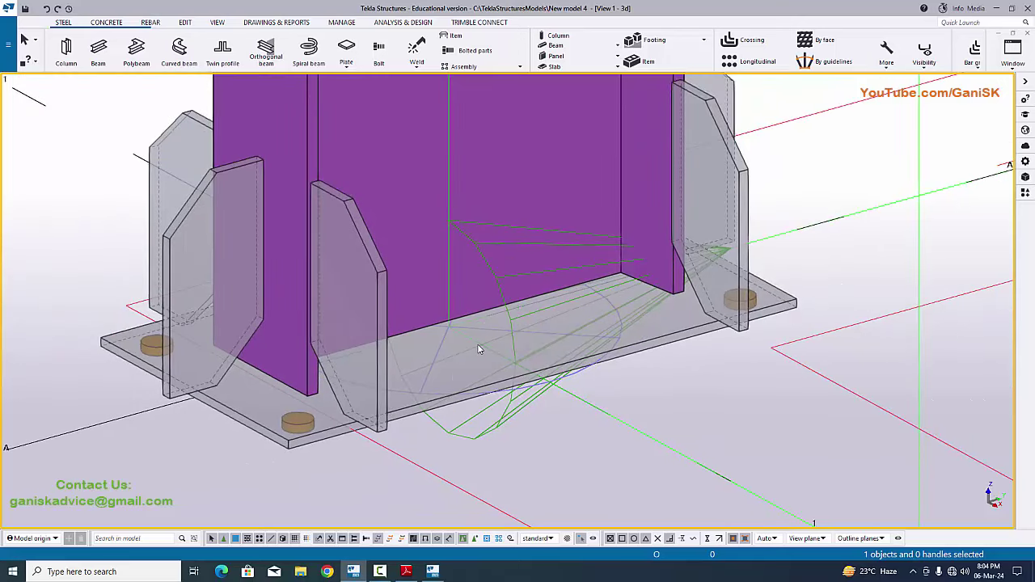
scroll(296, 336, up, 3)
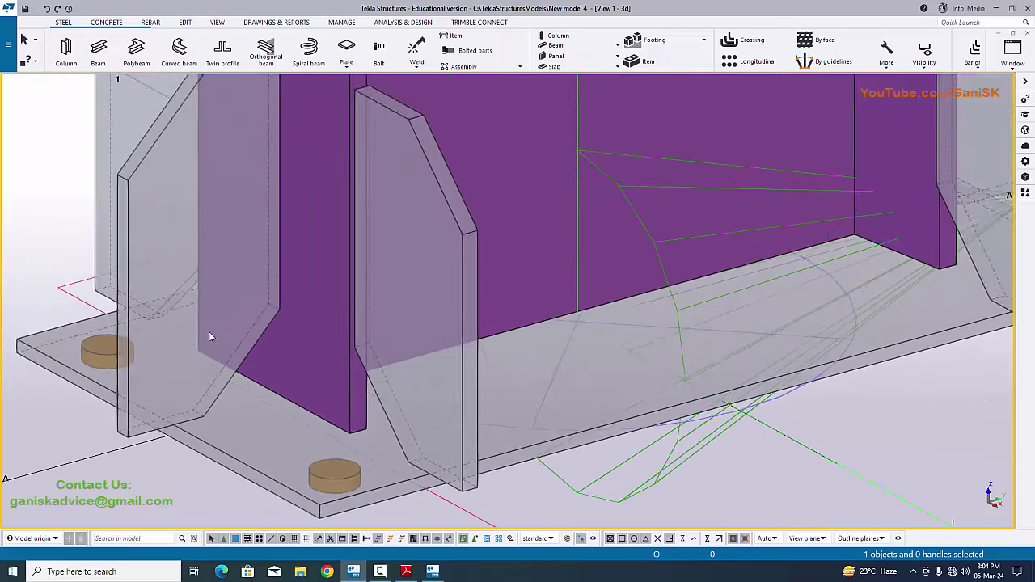
key(shift+4)
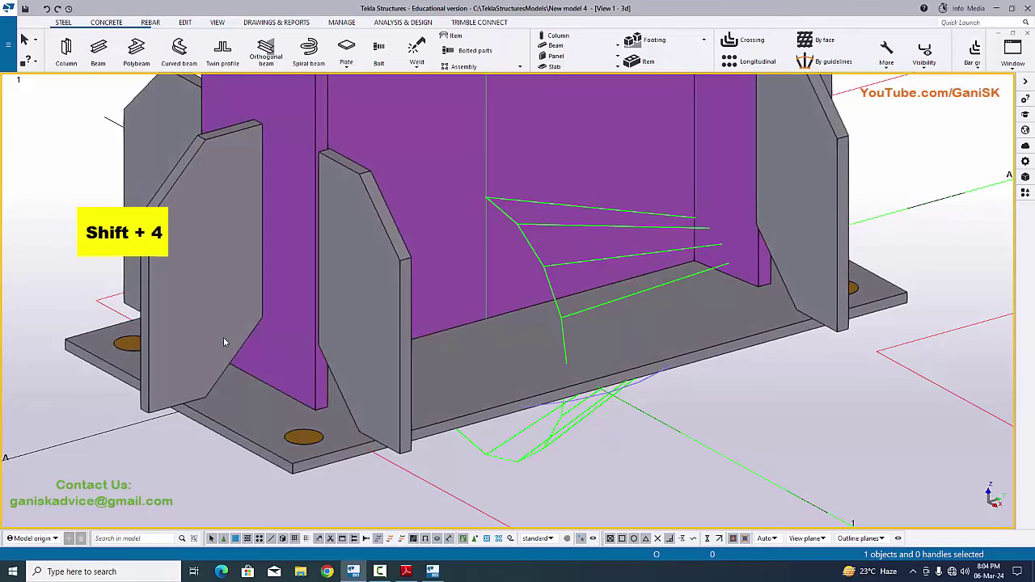
scroll(418, 349, down, 4)
scroll(477, 356, up, 4)
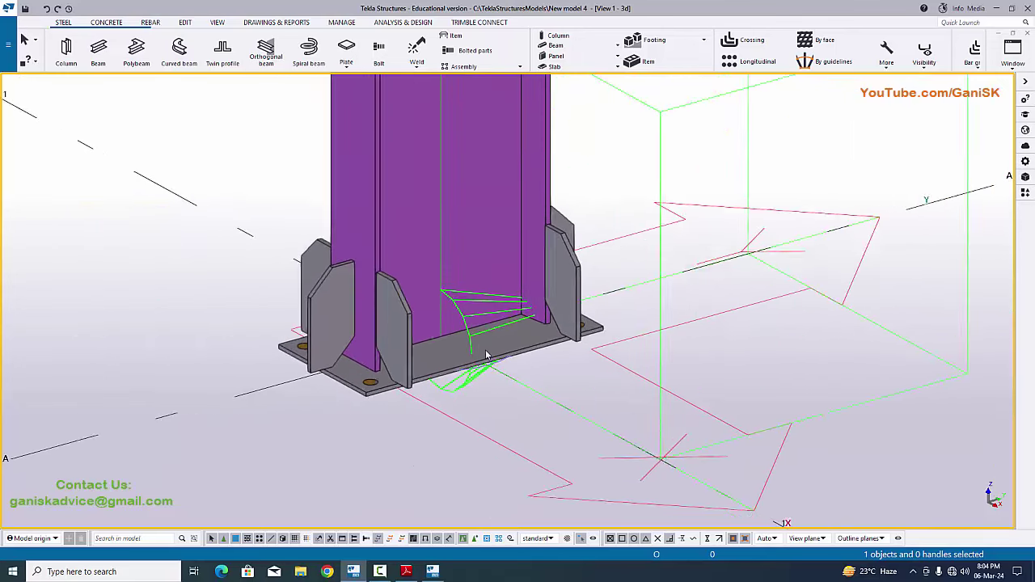
scroll(479, 354, down, 5)
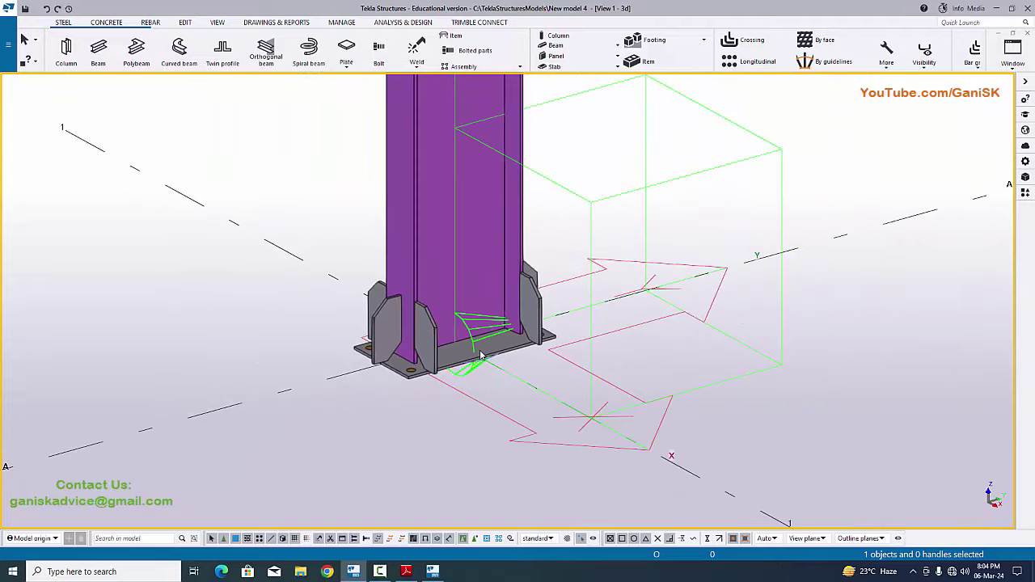
scroll(489, 366, up, 5)
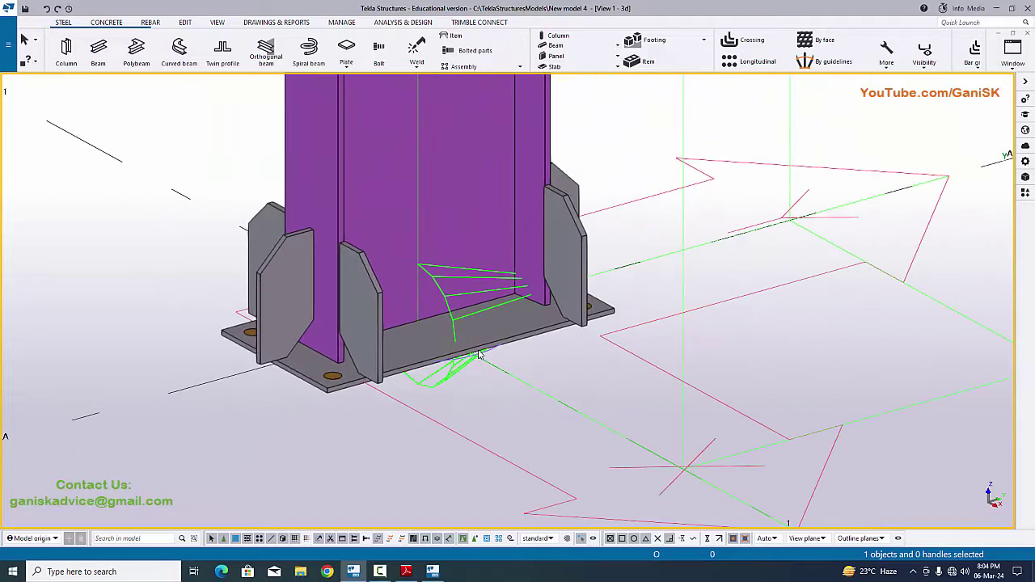
double_click(422, 352)
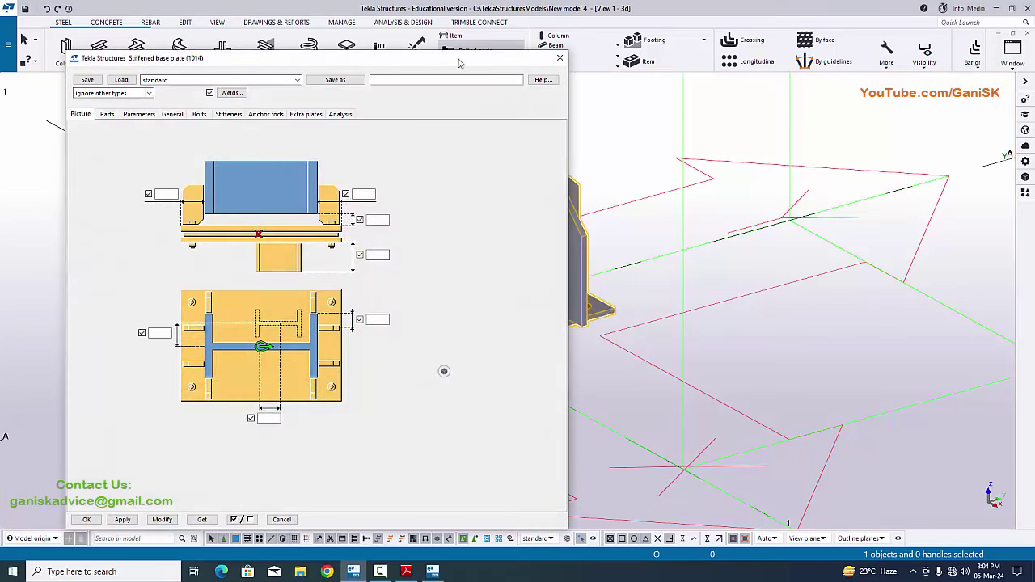
click(559, 57)
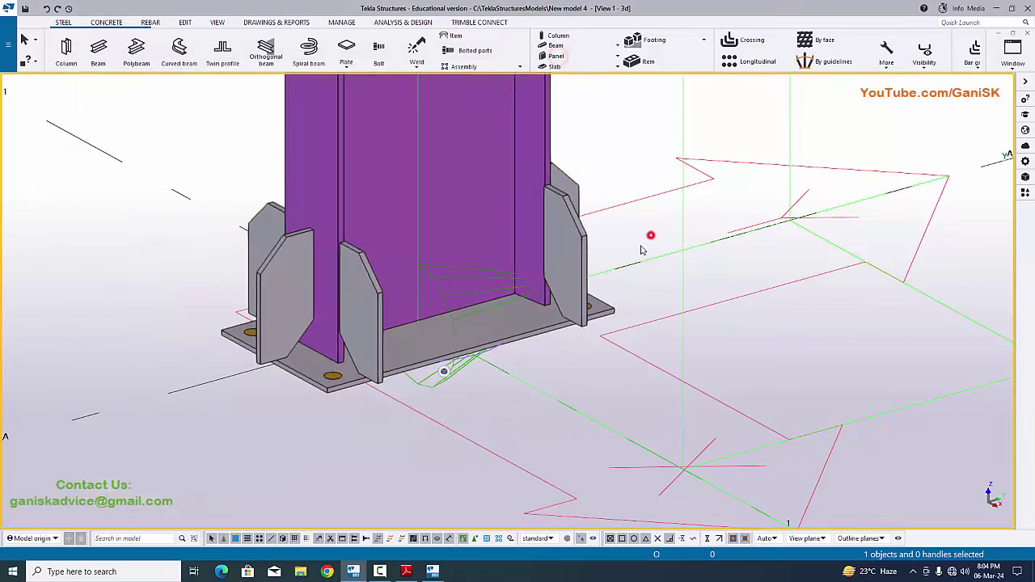
click(511, 327)
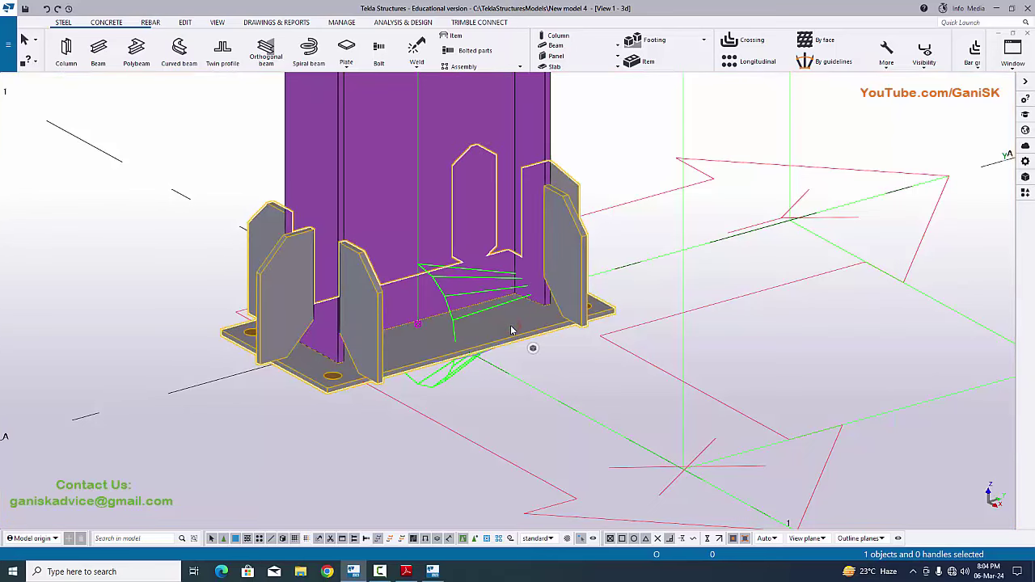
right_click(510, 330)
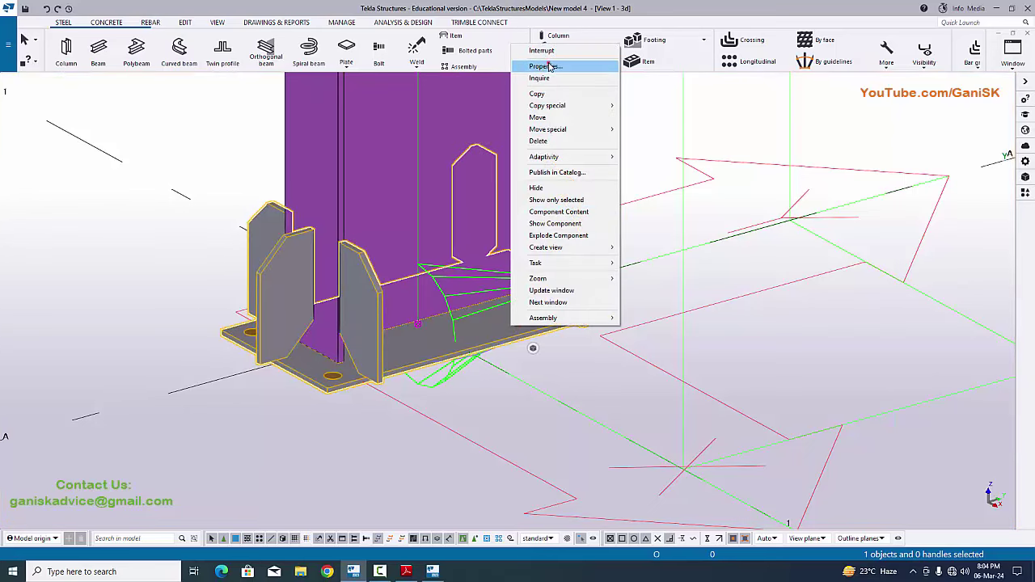
click(547, 66)
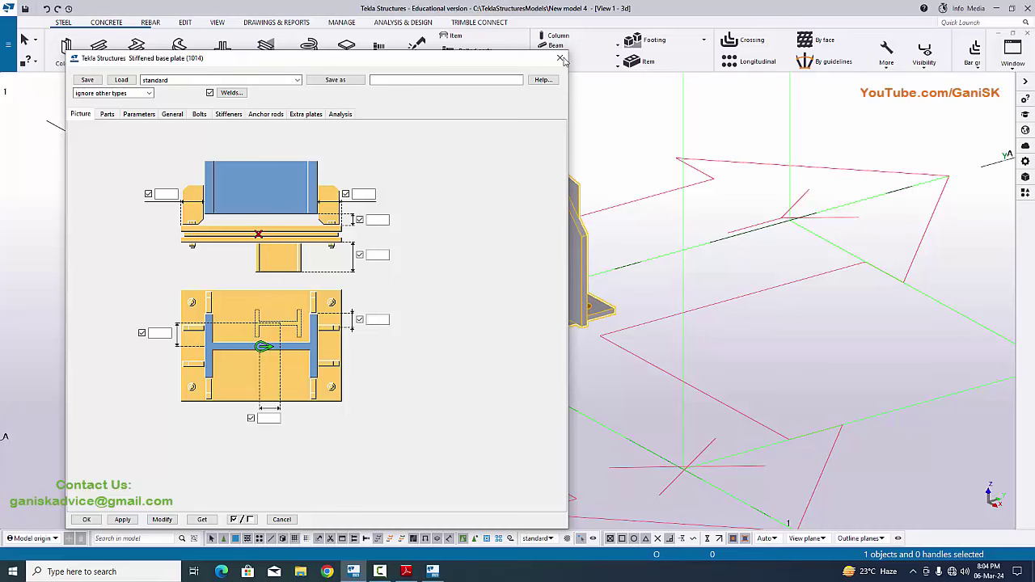
click(561, 59)
- Check the base plate thickness in the PDF drawing, then set the component's plate thickness to 16 mm in Tekla Structures and update the model
scroll(470, 309, up, 6)
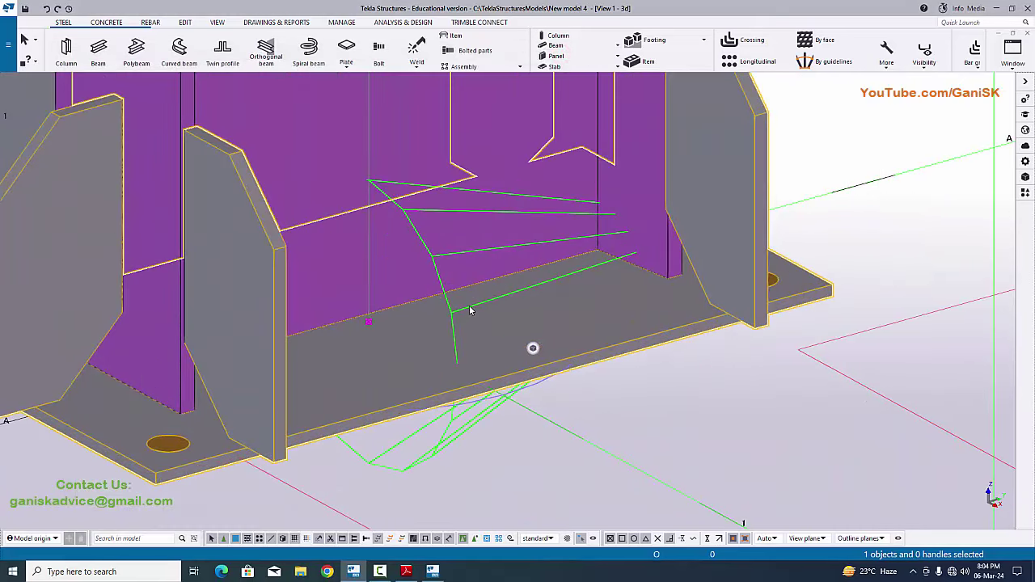
double_click(452, 420)
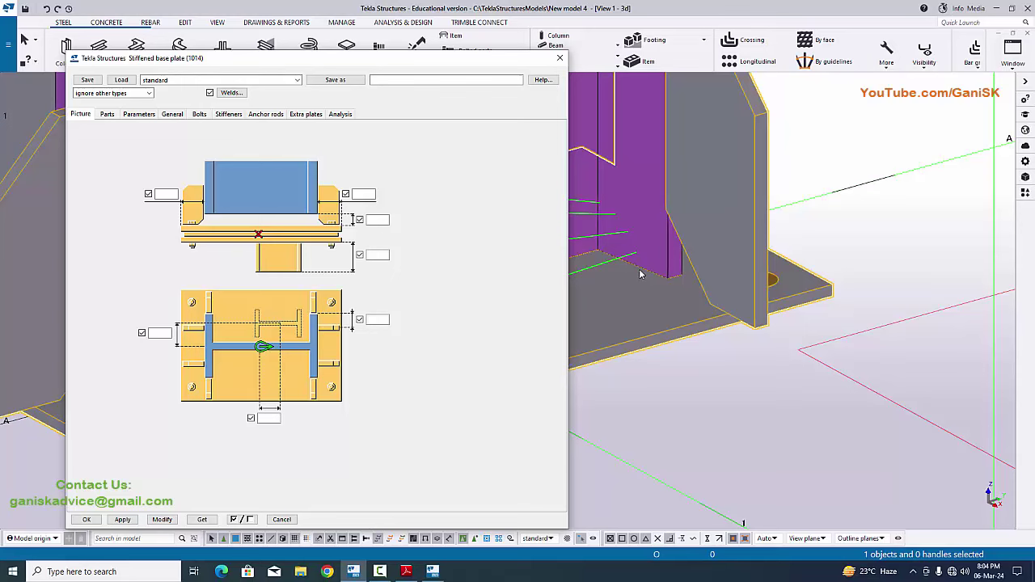
click(106, 115)
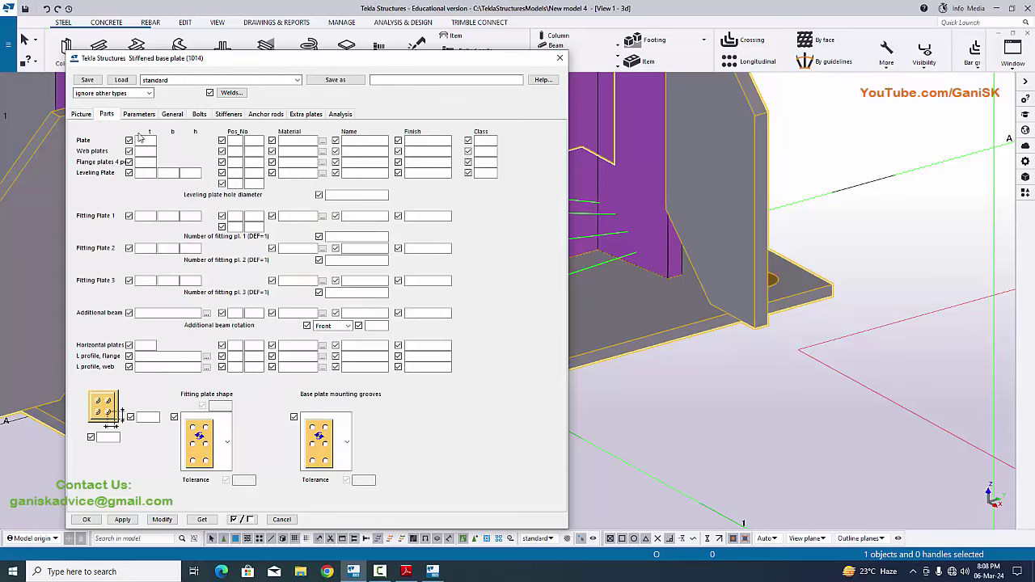
click(433, 572)
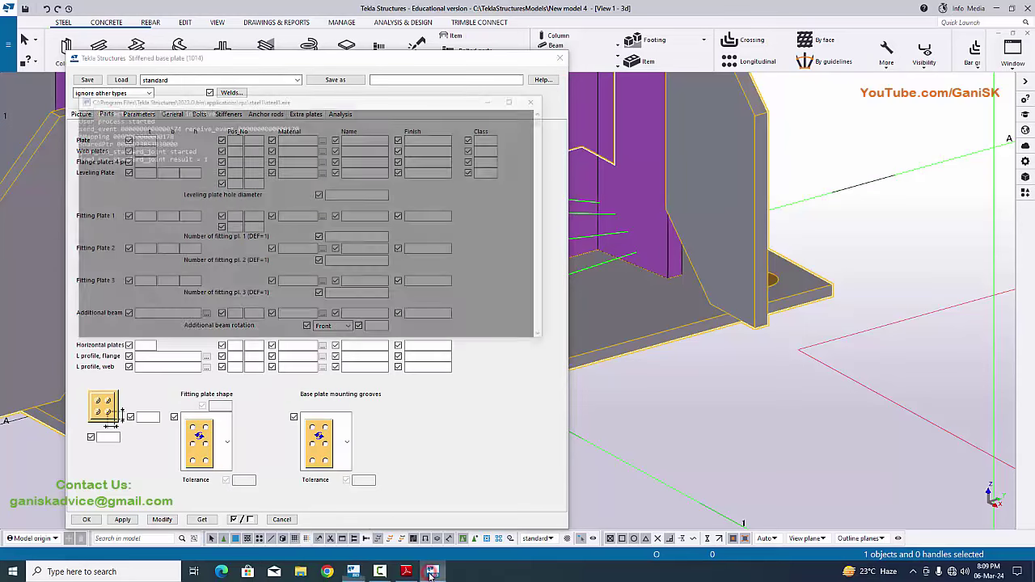
click(433, 571)
click(406, 571)
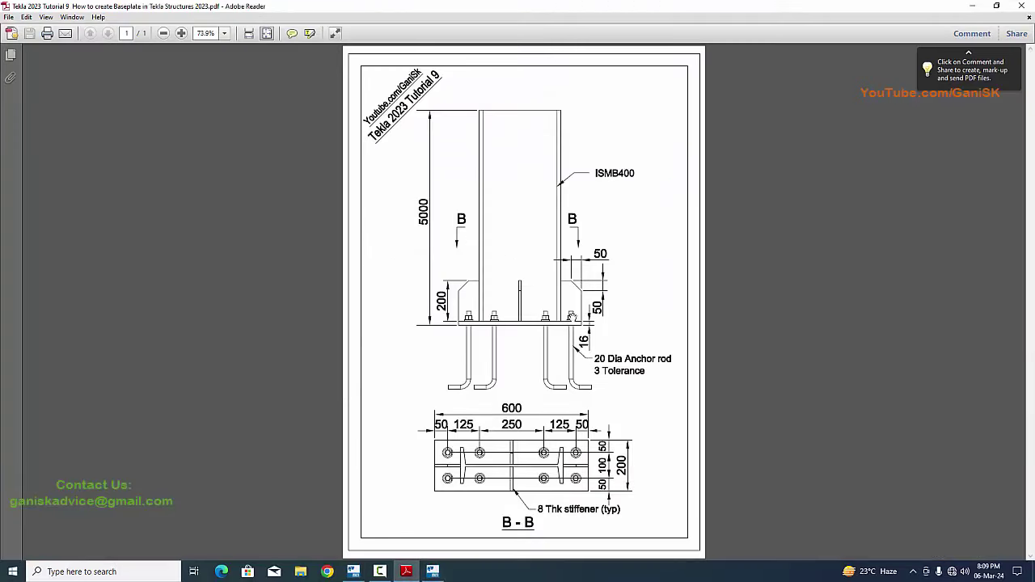
ctrl+scroll(586, 346, up, 3)
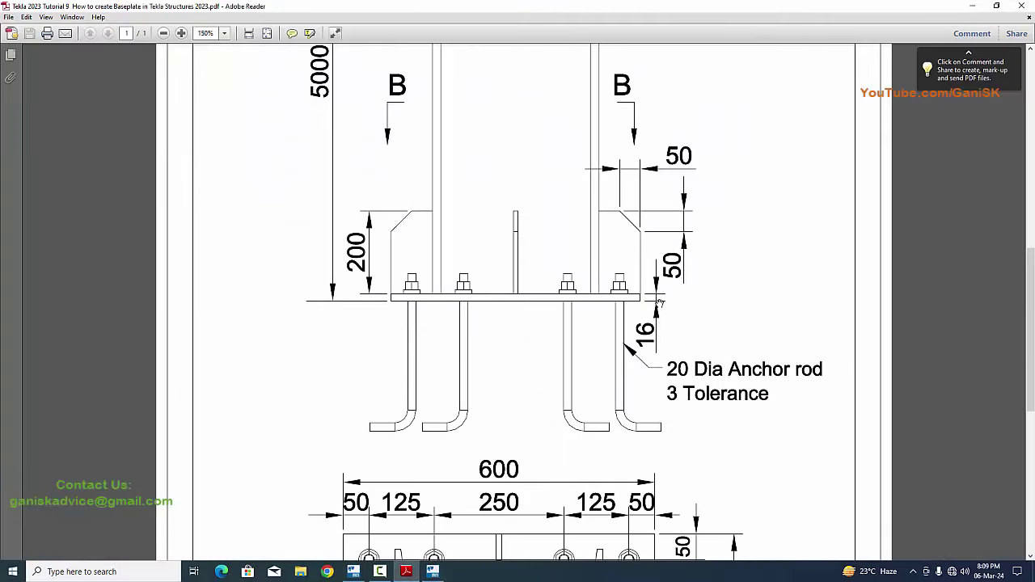
click(353, 571)
click(145, 141)
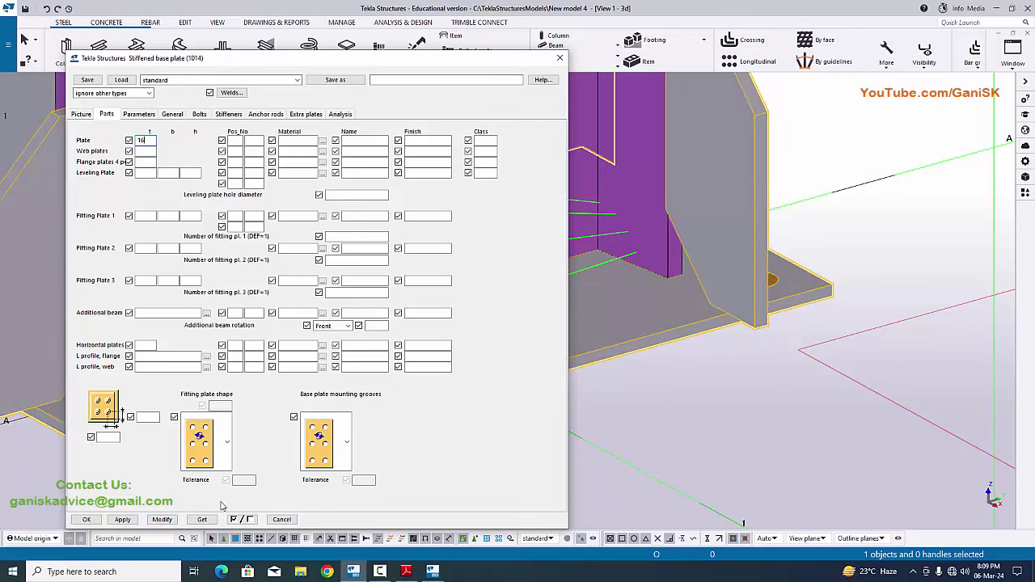
click(162, 519)
mouse_move(663, 327)
ctrl+middle_down()
mouse_move(702, 324)
mouse_move(697, 334)
mouse_move(679, 325)
ctrl+middle_up()
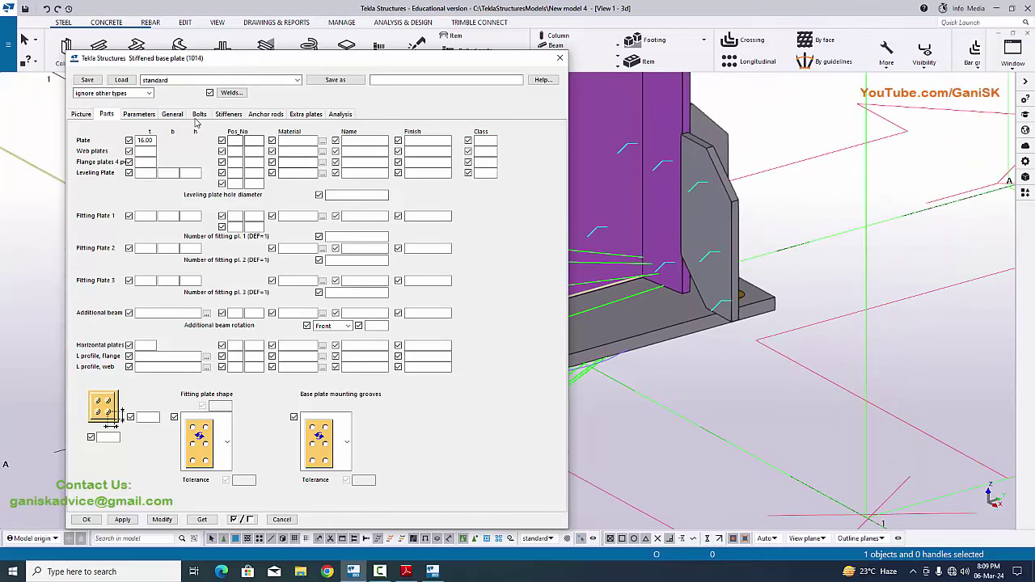
- Check the anchor rod diameter in the PDF drawing and set the component's rod profile to circular section ROD20 in Tekla Structures
click(267, 114)
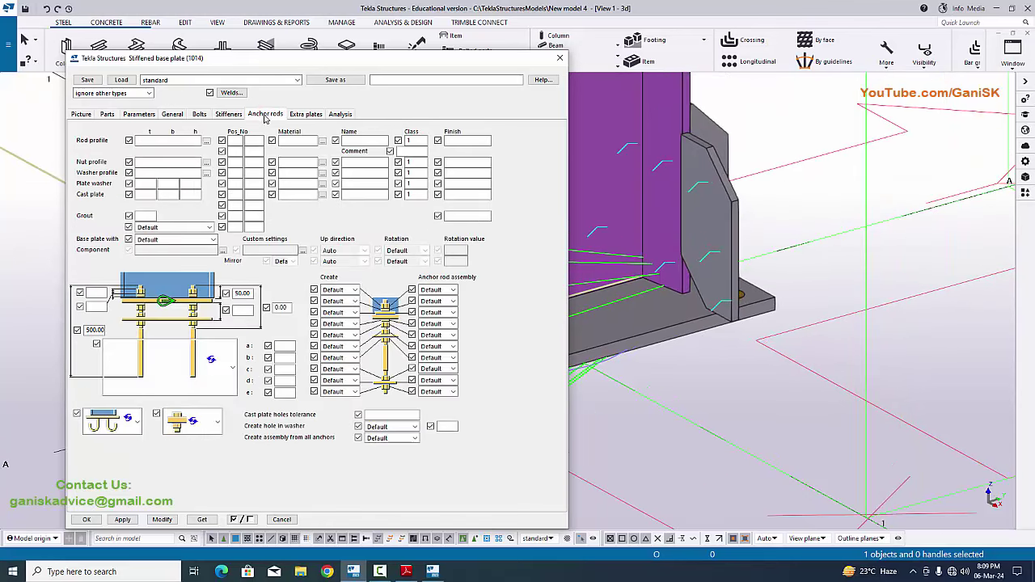
click(406, 571)
scroll(704, 384, down, 1)
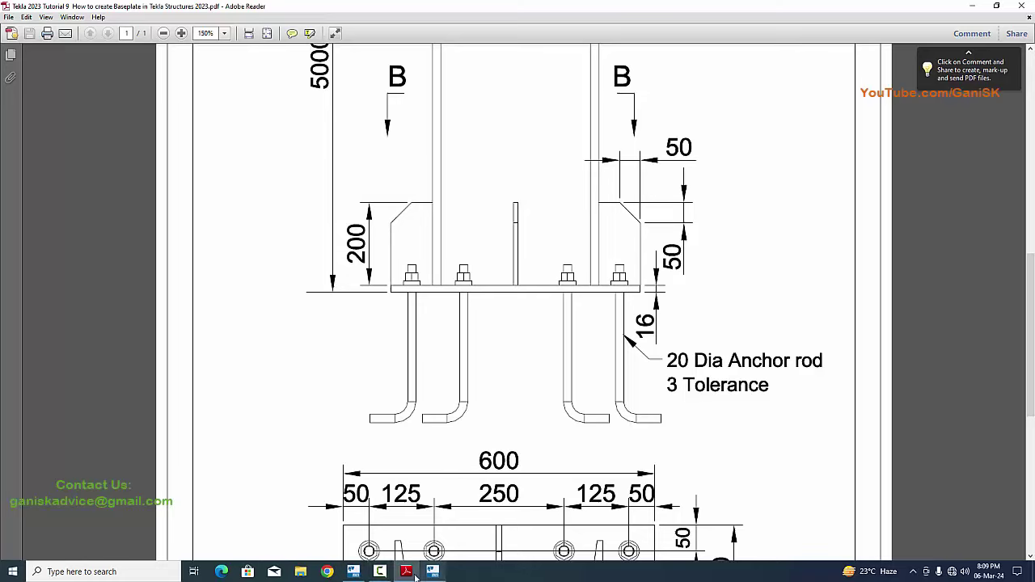
click(349, 572)
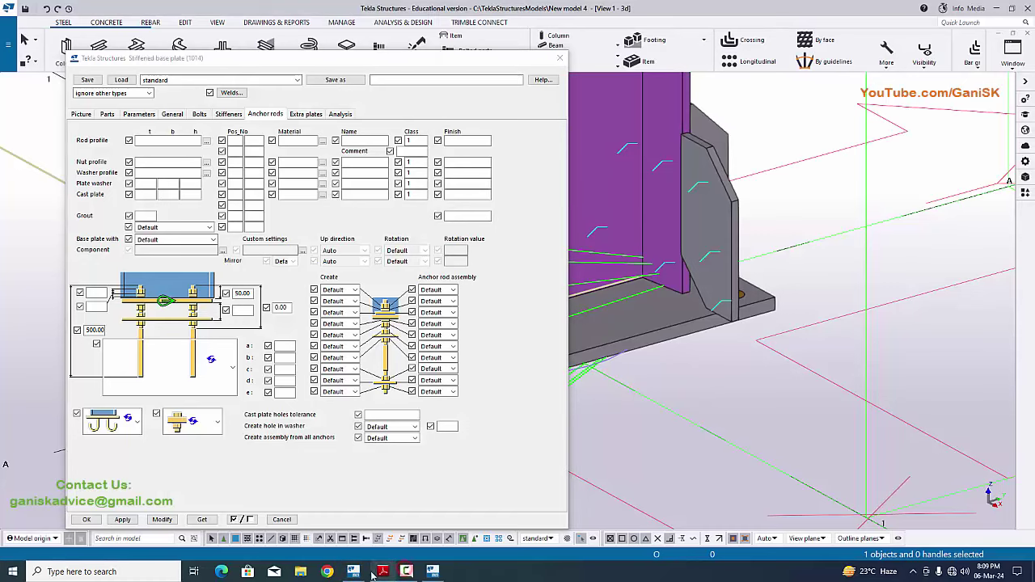
click(206, 142)
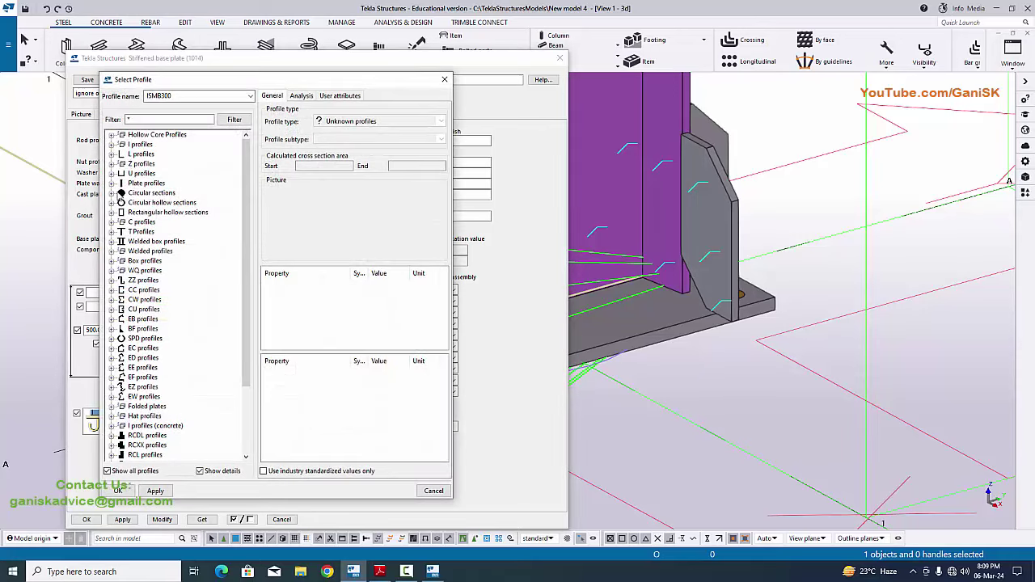
click(117, 193)
click(145, 232)
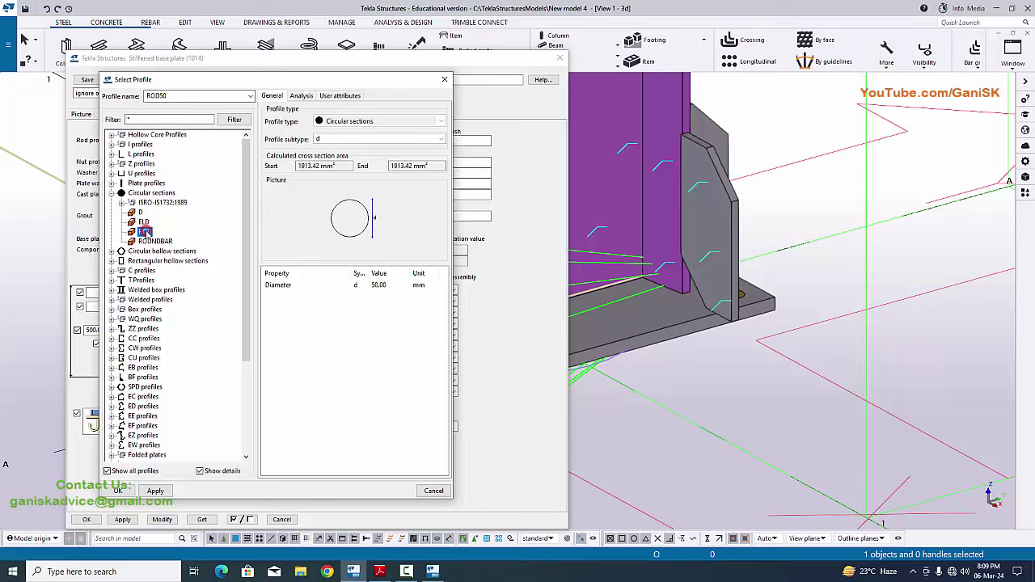
double_click(382, 285)
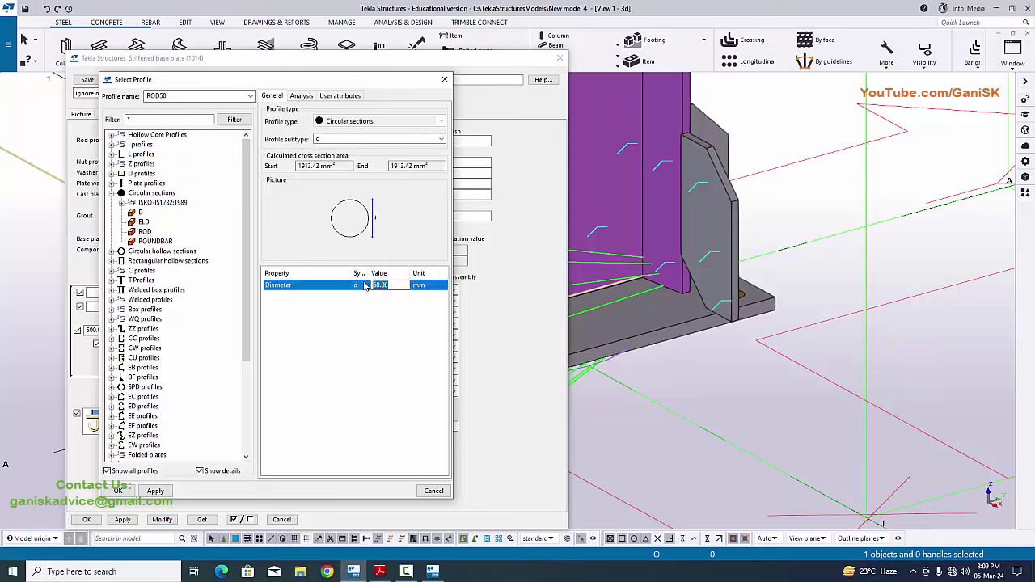
click(155, 490)
click(118, 490)
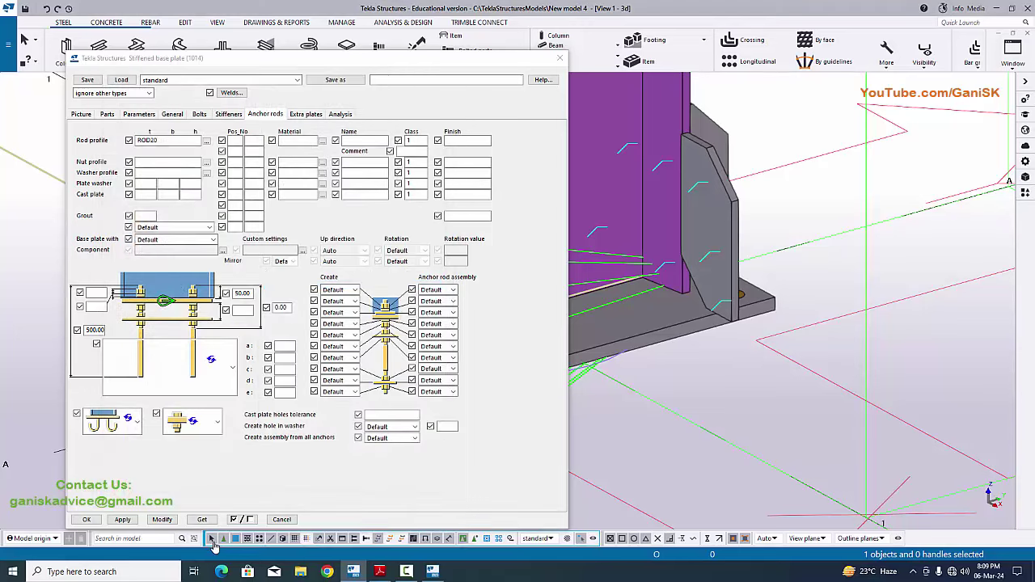
click(162, 519)
ctrl+middle_drag(687, 348, 596, 346)
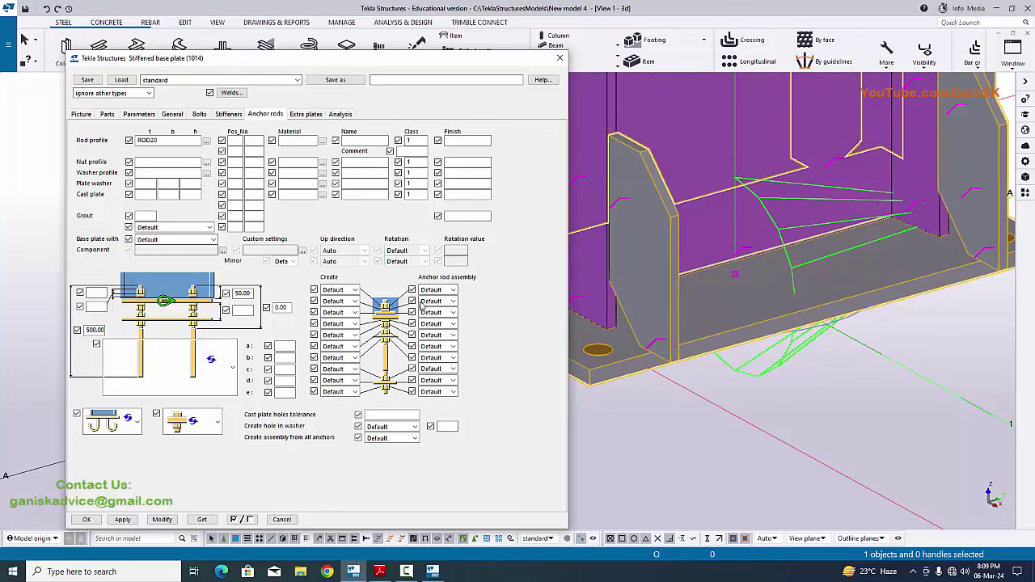
- Set the base plate to be created with anchor rods and update the component in the model
click(161, 239)
click(166, 267)
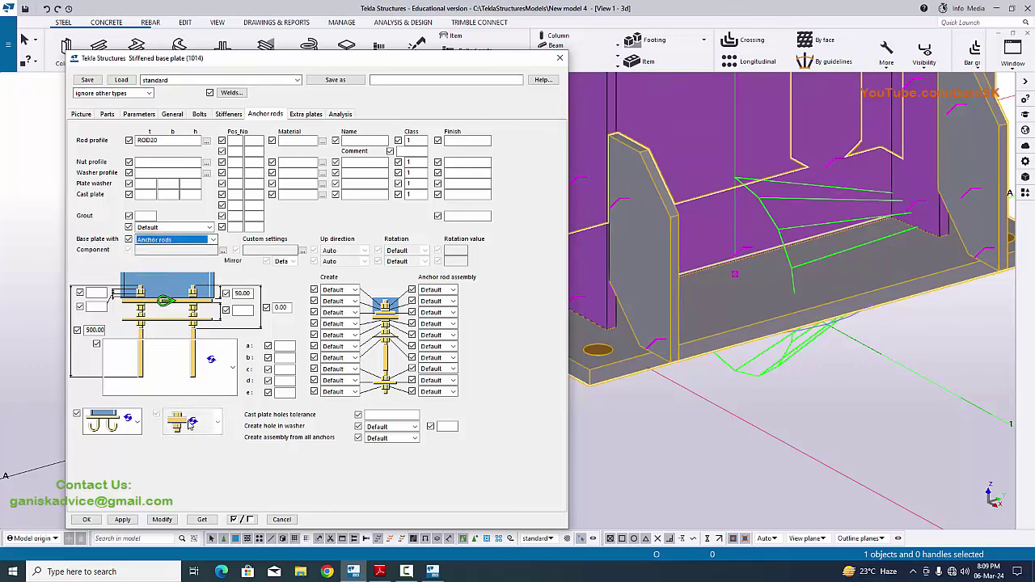
click(162, 519)
scroll(657, 395, down, 5)
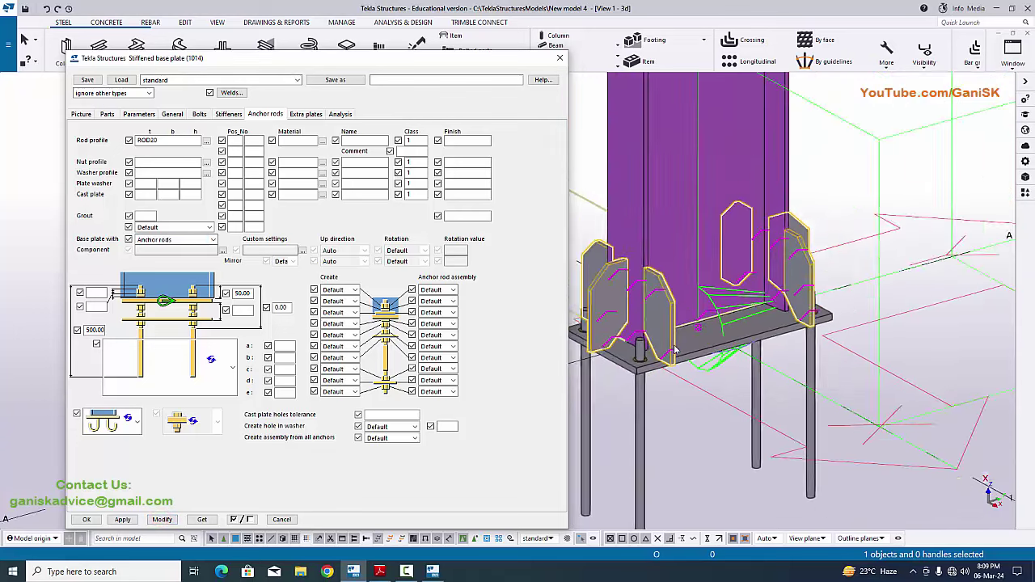
ctrl+middle_drag(656, 395, 643, 237)
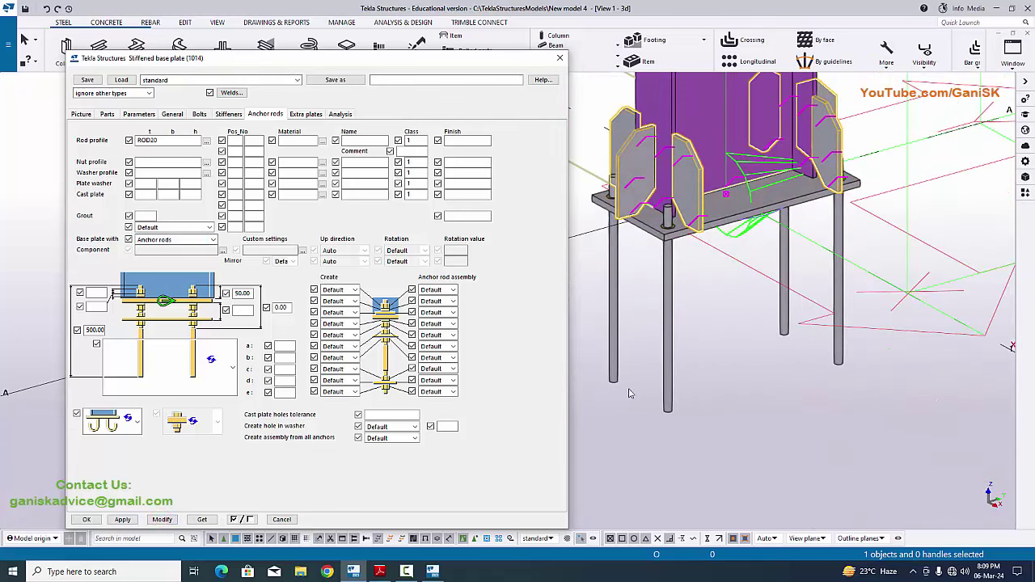
- Change the anchor rod shape to the L-bent type with dimensions a and b and update the component
click(168, 377)
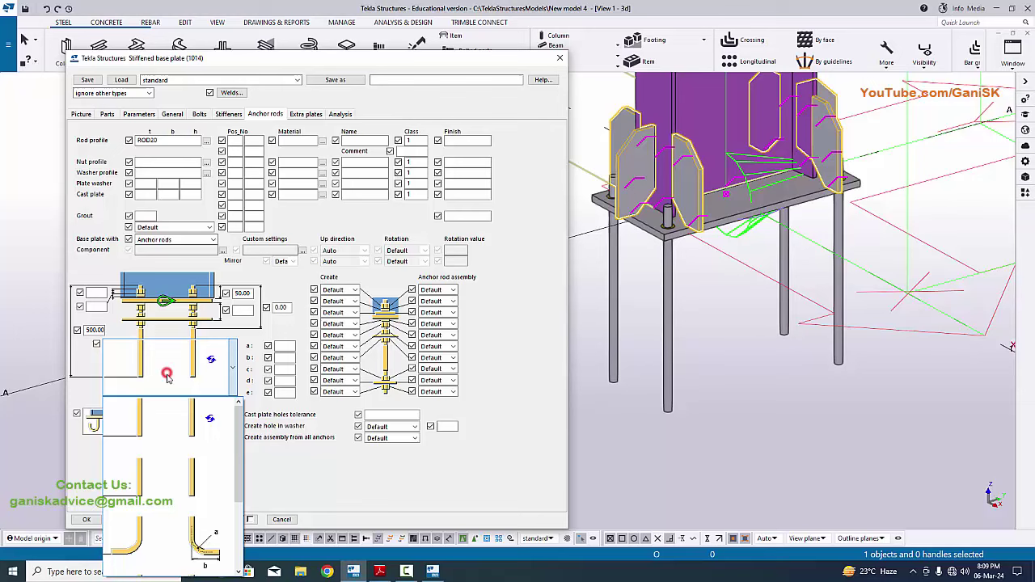
click(150, 535)
click(161, 519)
scroll(593, 359, down, 2)
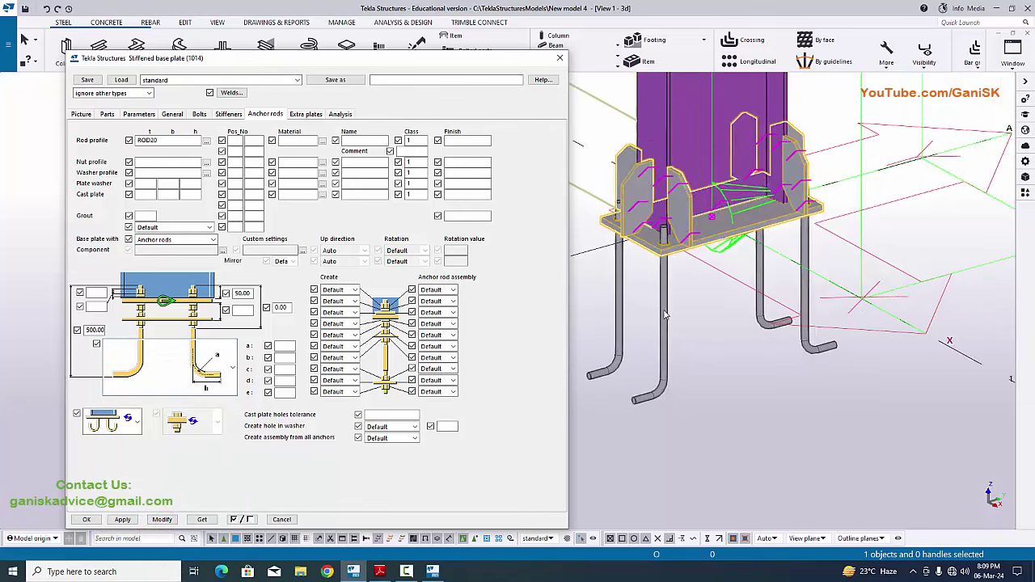
ctrl+middle_drag(592, 359, 677, 433)
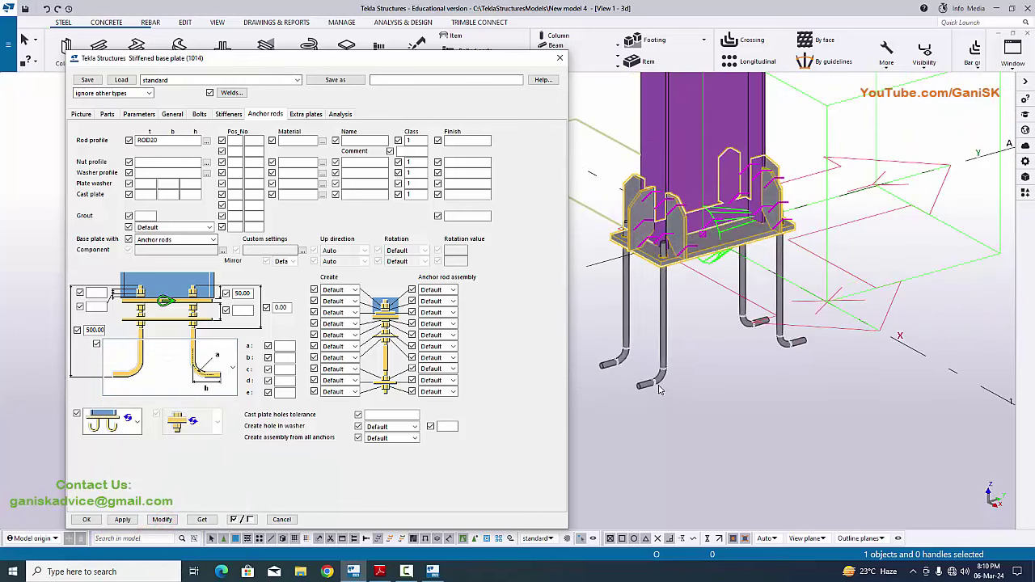
scroll(659, 389, up, 3)
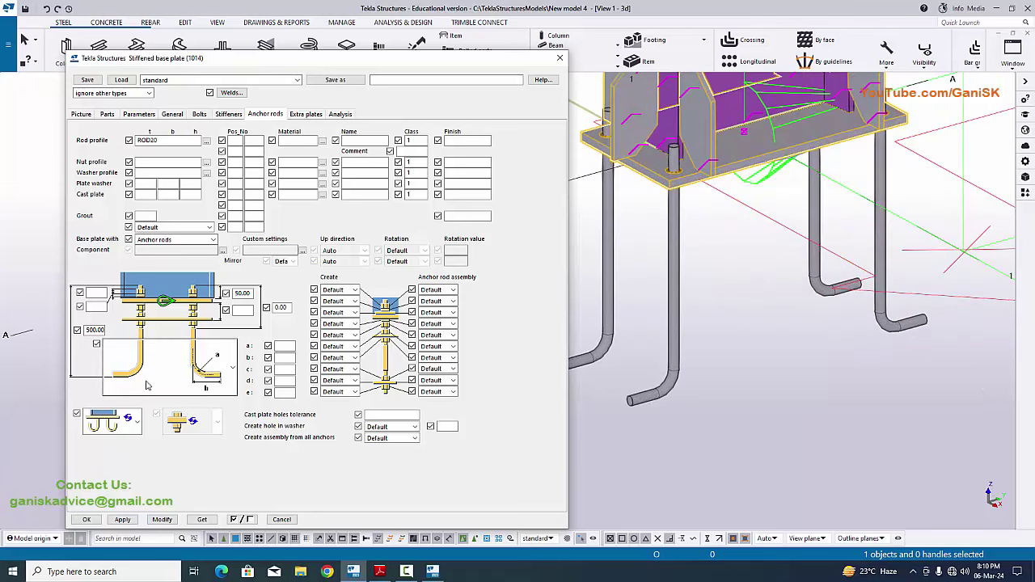
- Review the rod length and the bend dimensions a and b against the bent anchor rod ends in the model
click(88, 329)
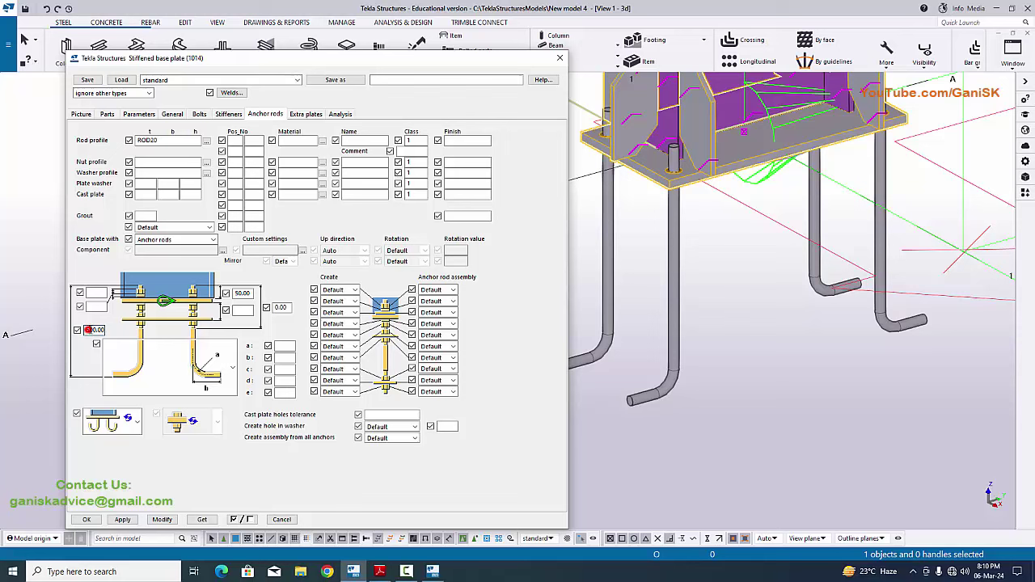
double_click(89, 330)
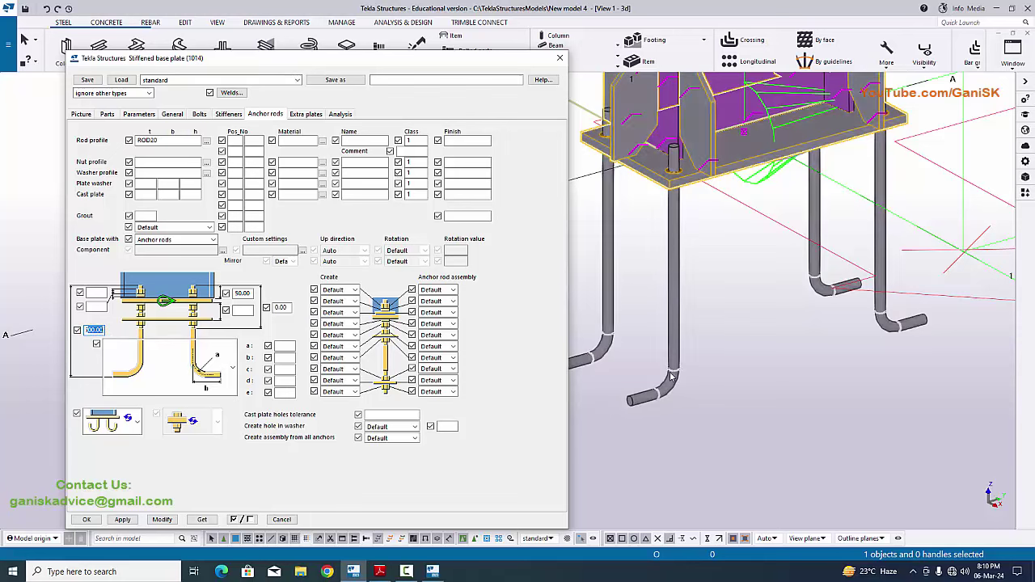
scroll(670, 376, up, 4)
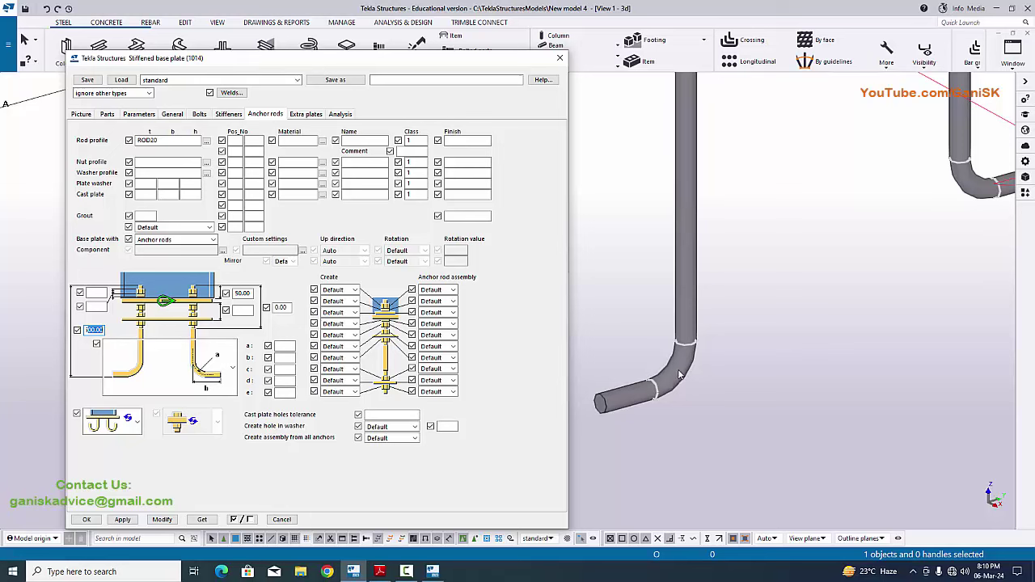
scroll(680, 374, up, 3)
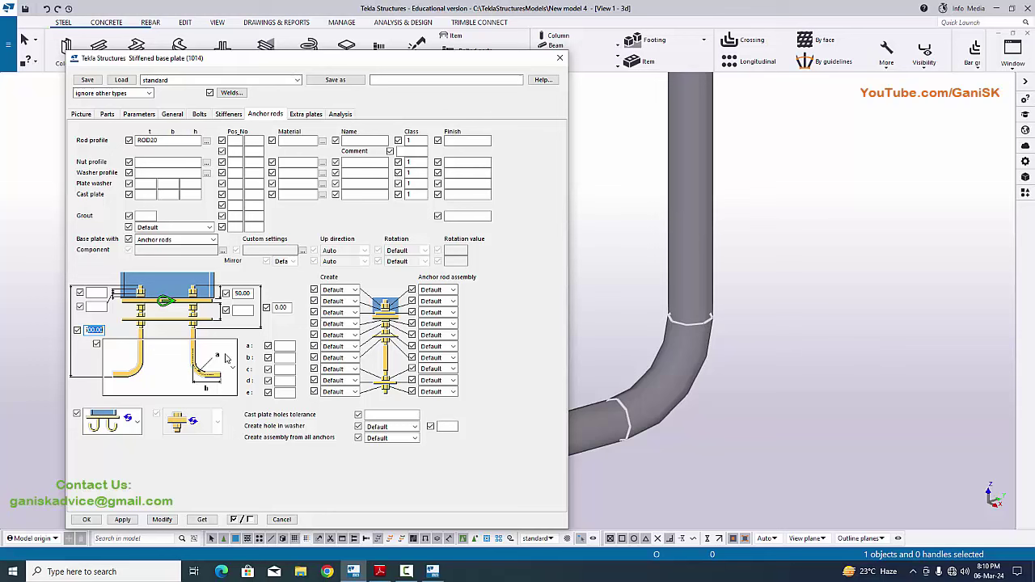
key(Tab)
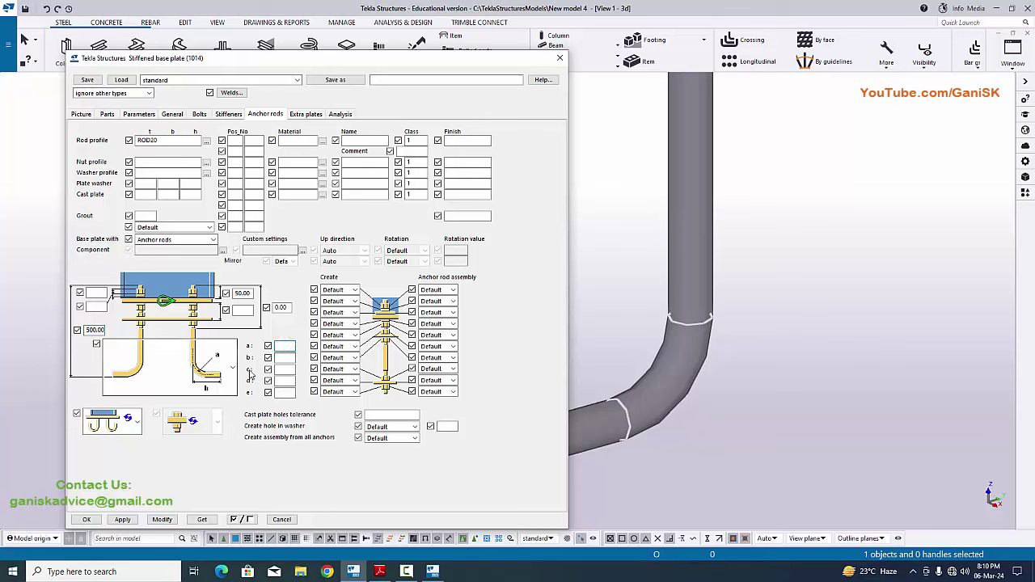
key(Tab)
scroll(690, 386, down, 4)
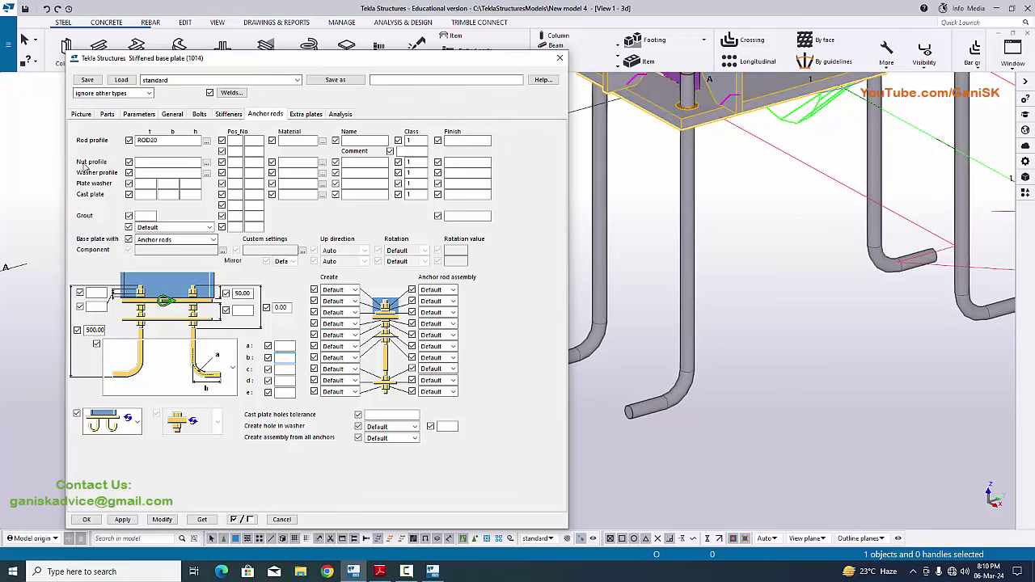
- Filter the profile catalogue for NUT and assign the NUTM20-GR4-HEX profile to the anchor rod nuts
click(206, 162)
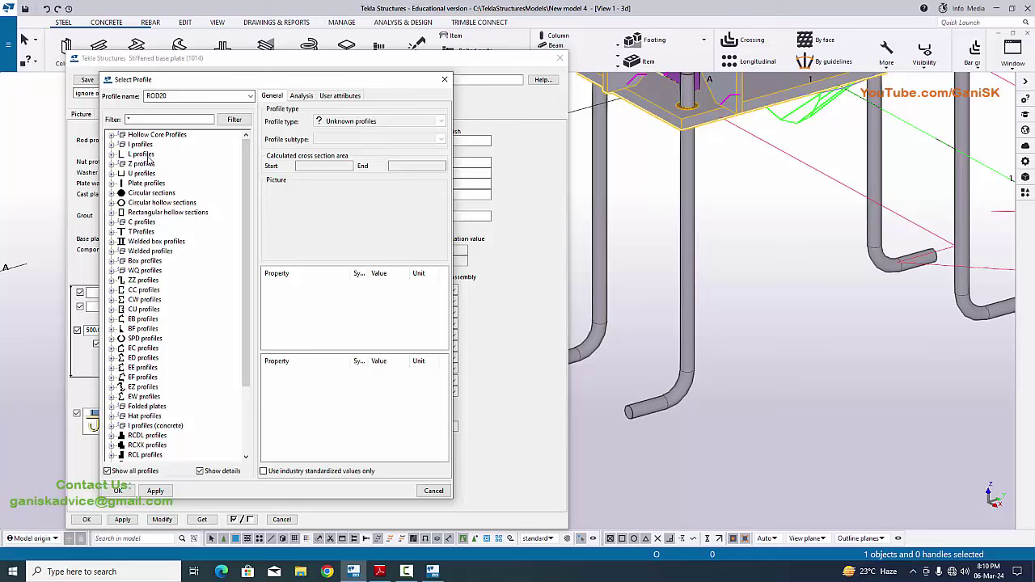
click(131, 121)
text(NUT)
key(Return)
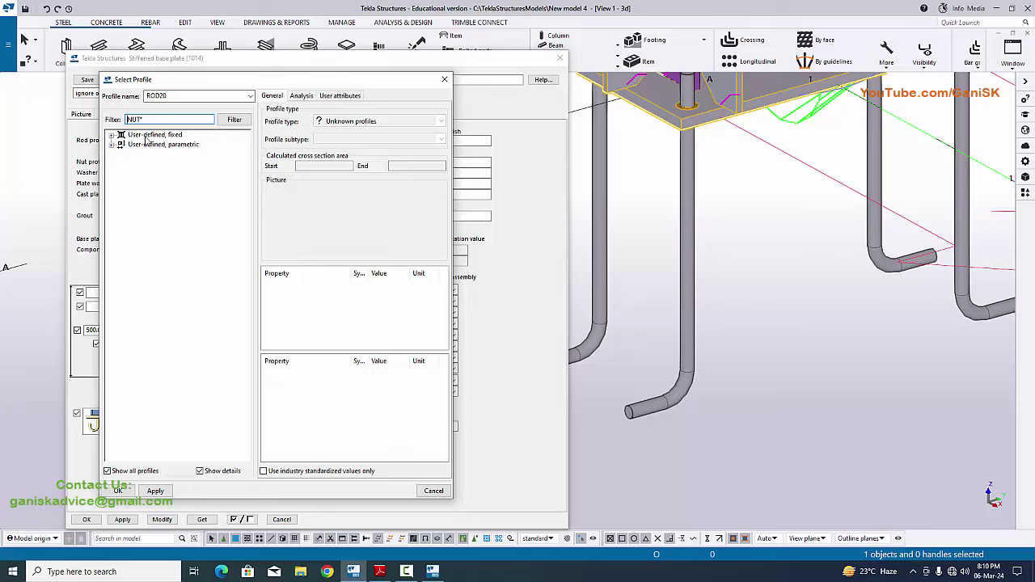
double_click(120, 135)
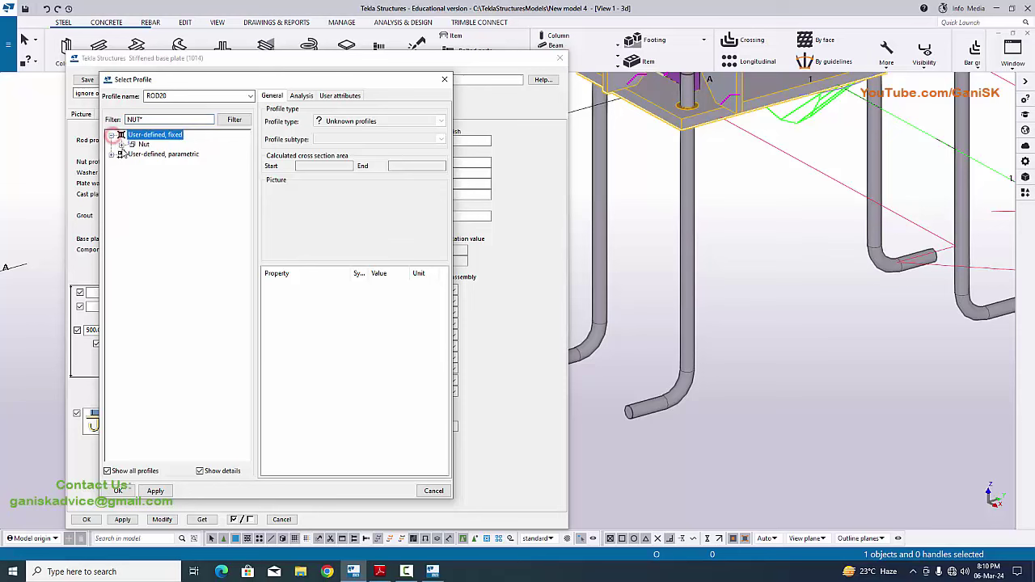
click(119, 145)
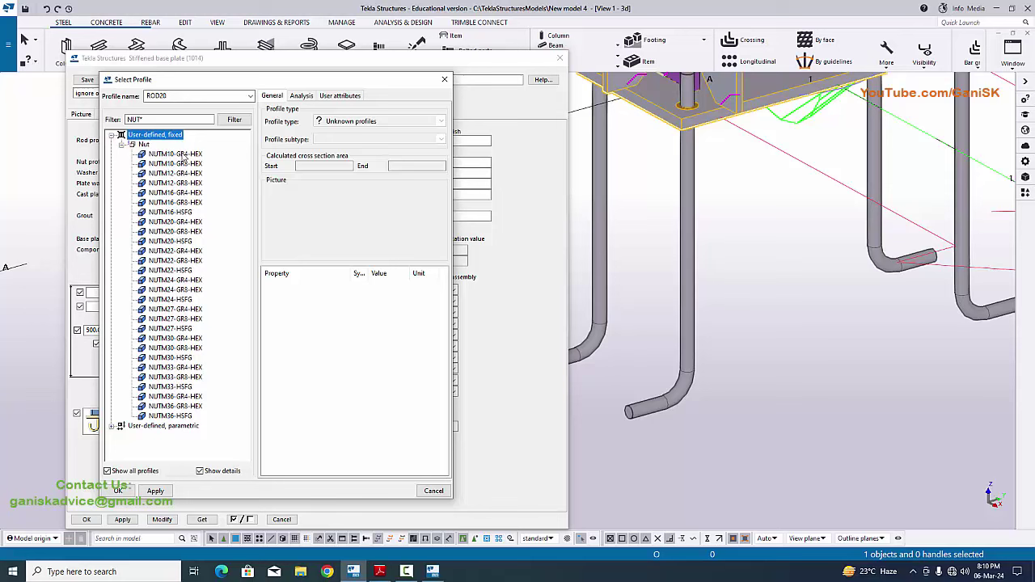
click(172, 223)
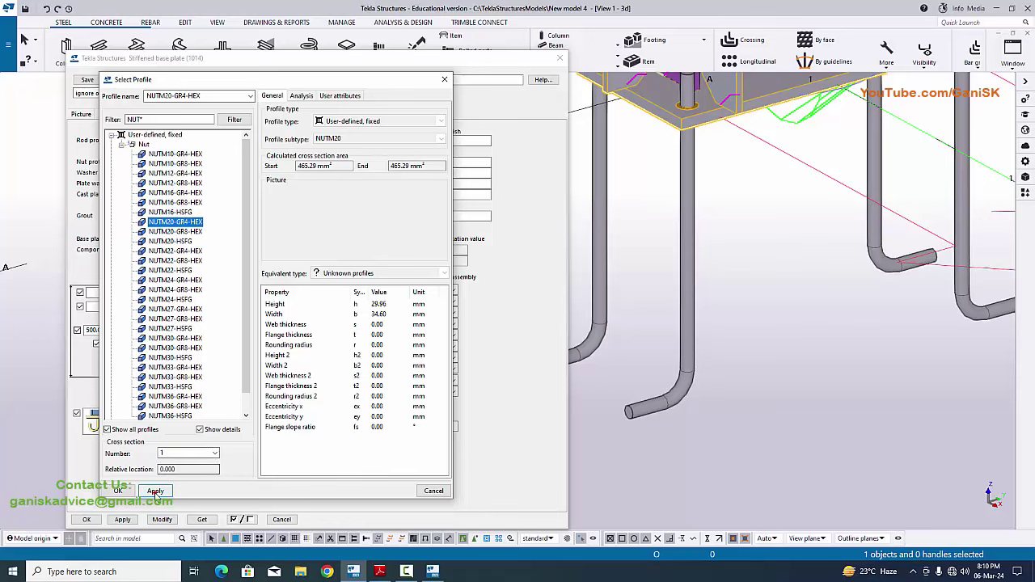
click(118, 491)
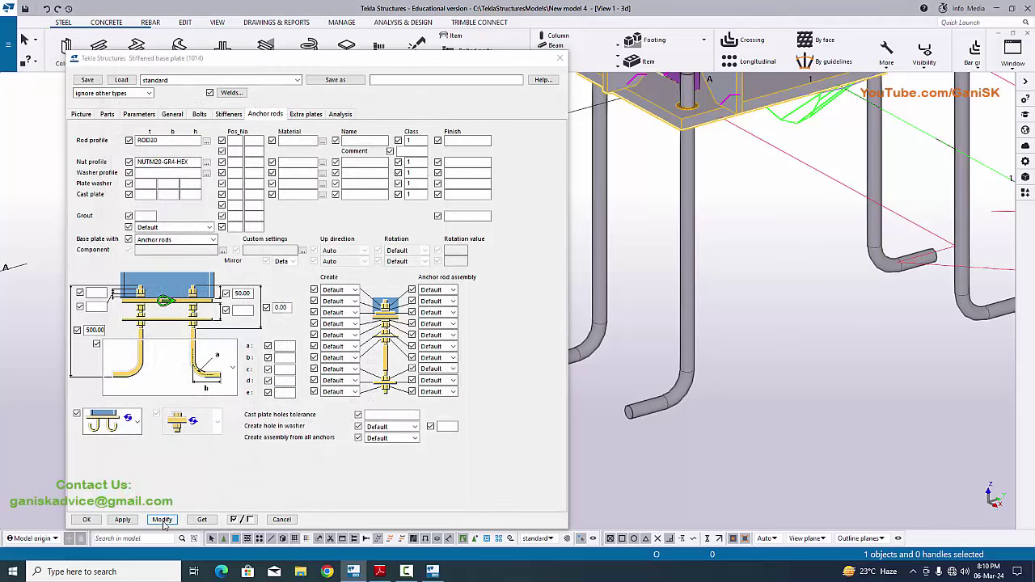
- Update the stiffened base plate component with the selected nut profile and inspect an anchor rod's upper end at the base plate
click(163, 521)
scroll(728, 331, down, 2)
scroll(697, 166, up, 5)
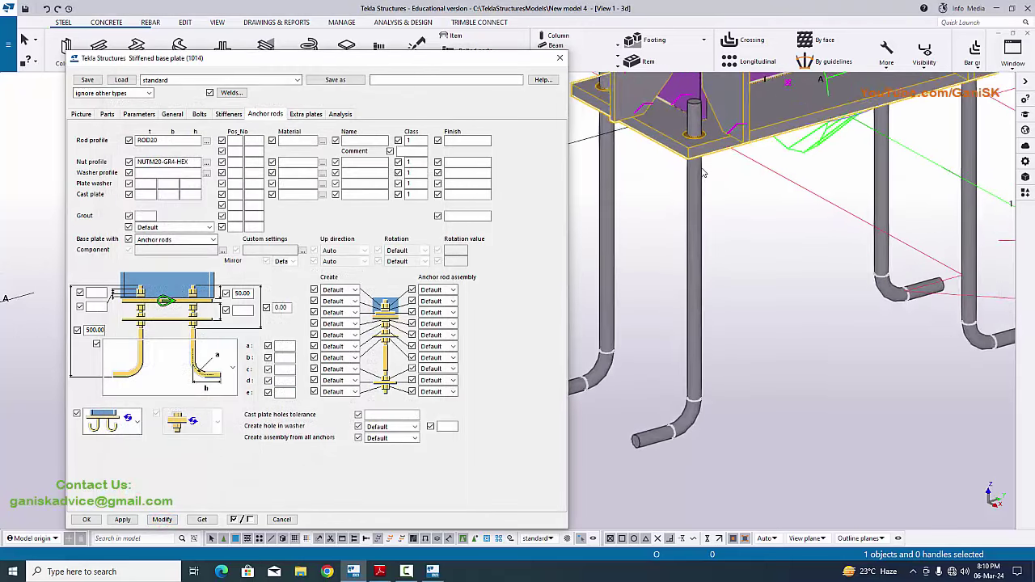
scroll(694, 156, up, 2)
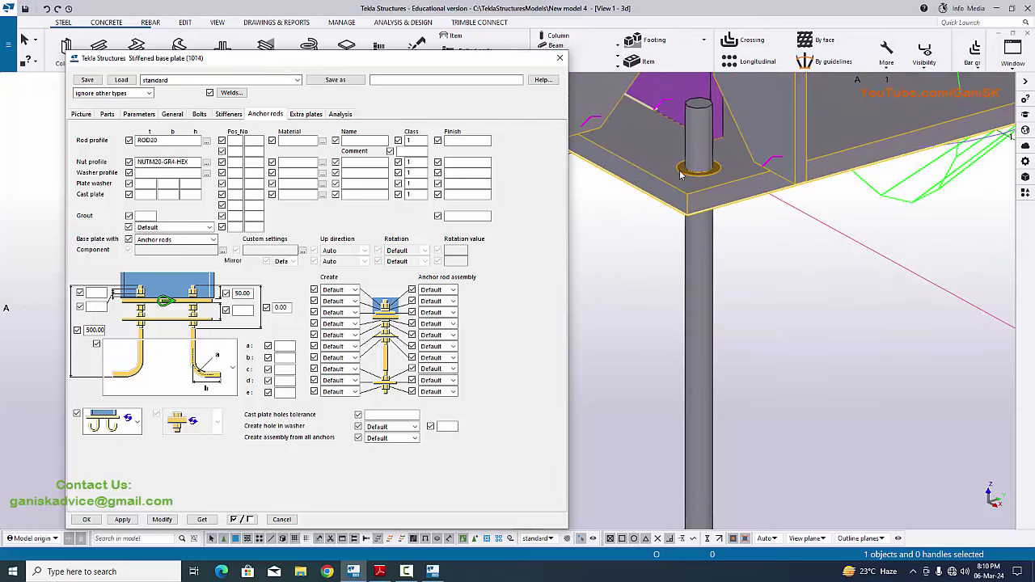
- Set creation of the anchor rods' top nut and the washer beneath it to Yes and update the component
click(346, 289)
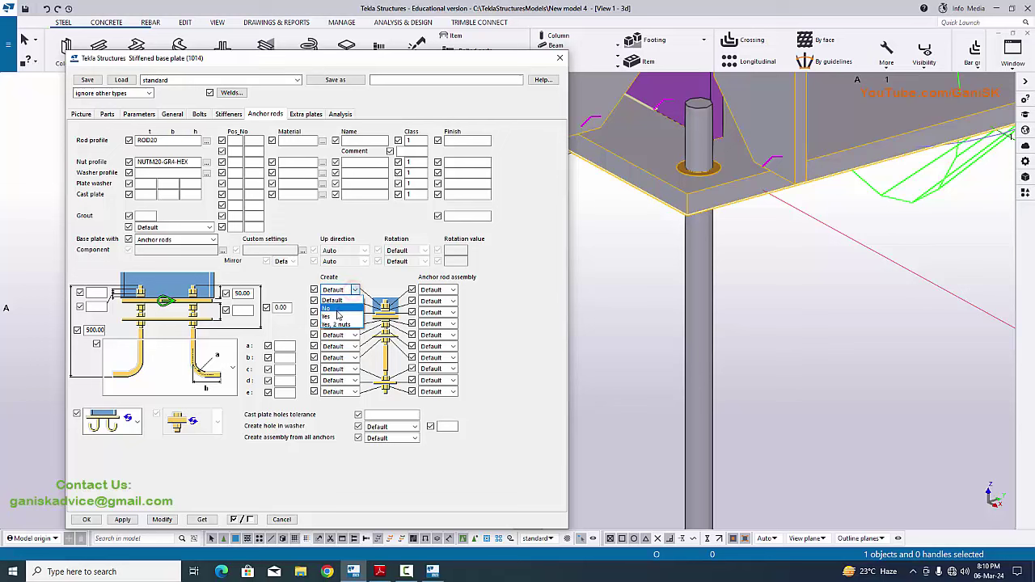
click(336, 315)
click(348, 301)
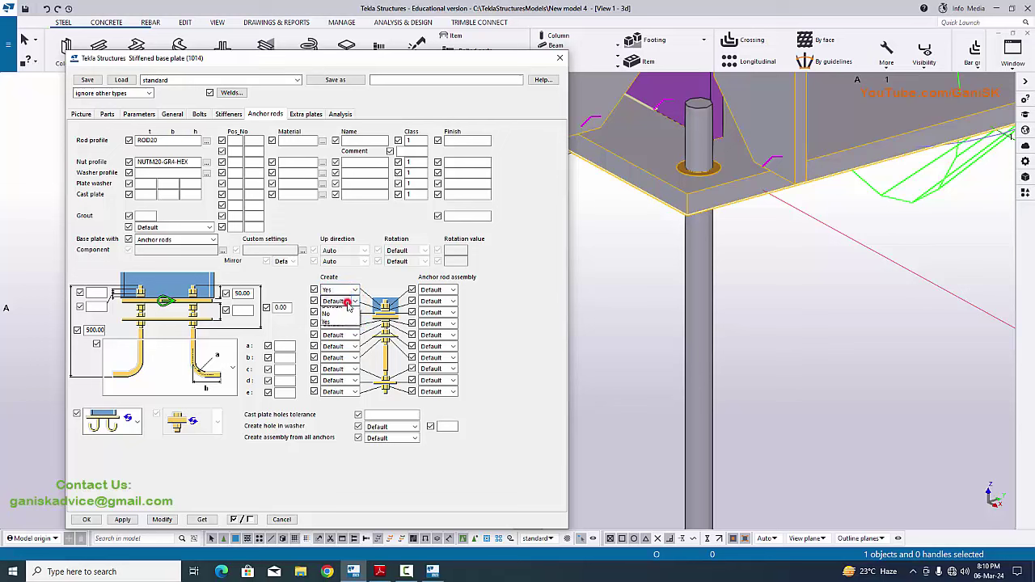
click(333, 322)
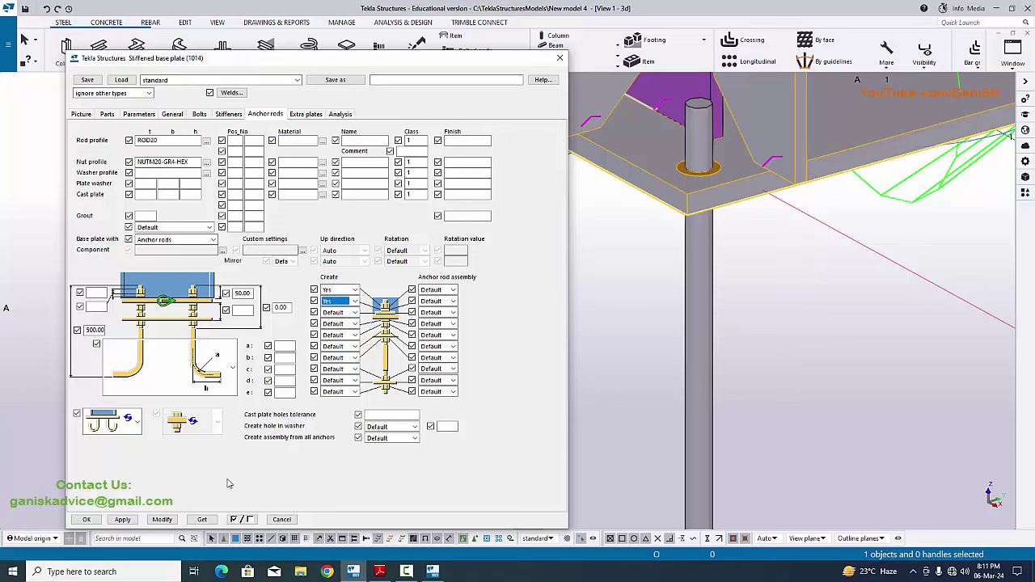
click(161, 518)
middle_drag(688, 166, 661, 209)
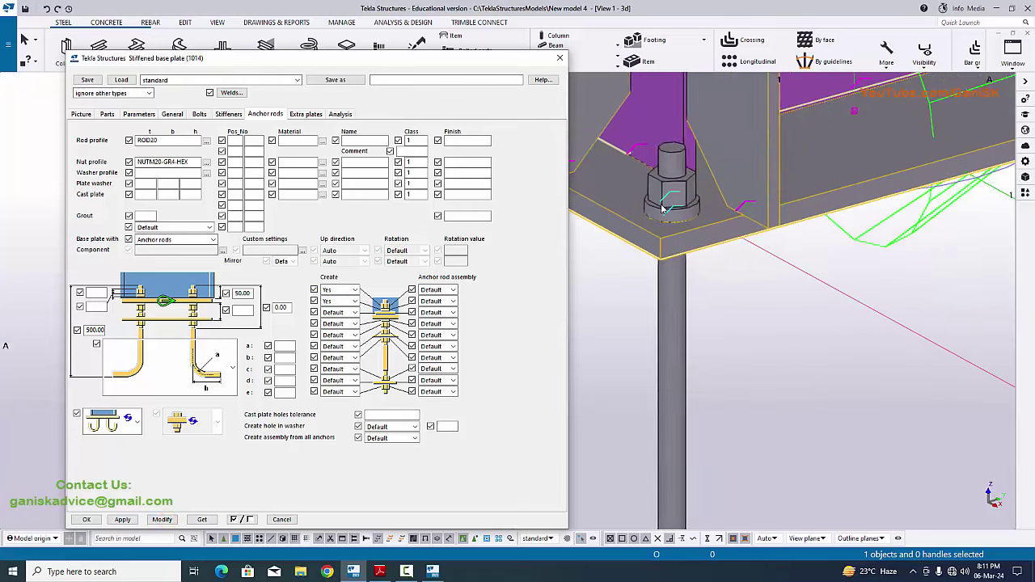
scroll(661, 209, down, 2)
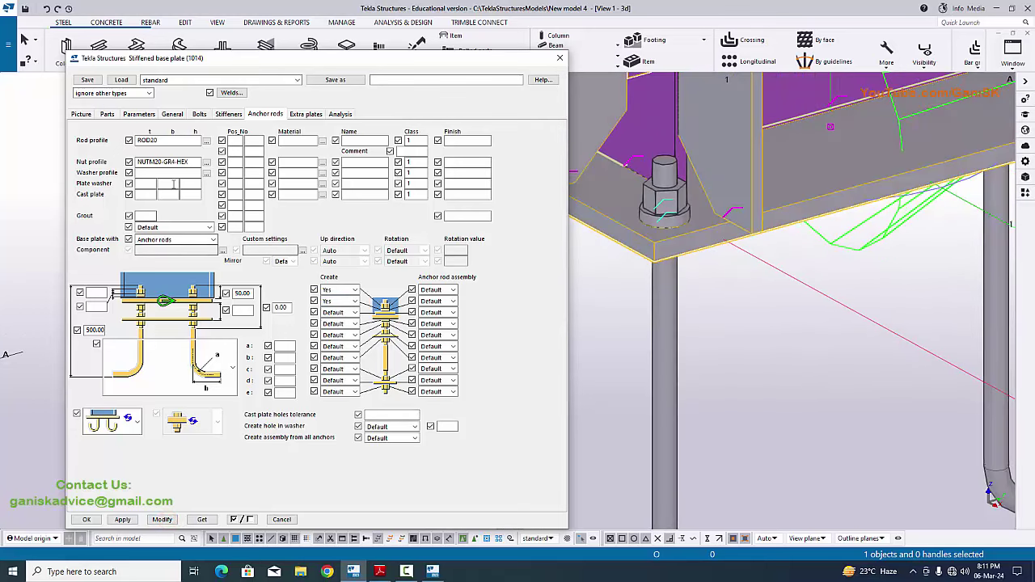
- Search the profile catalogue for WASHER, then restore the full list and choose the CHS circular hollow section for the washer profile
click(206, 162)
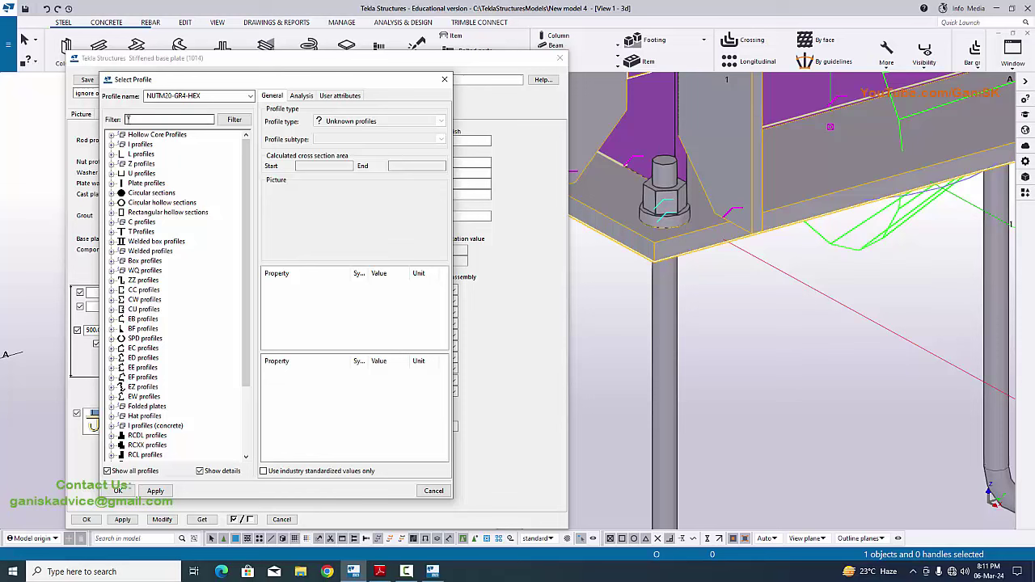
click(127, 119)
key(Return)
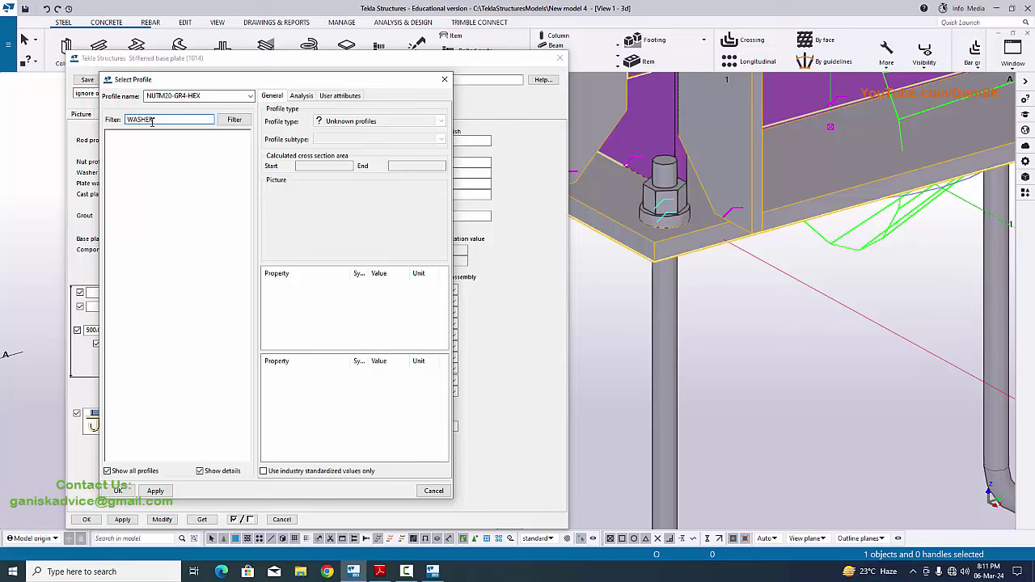
click(151, 121)
click(234, 120)
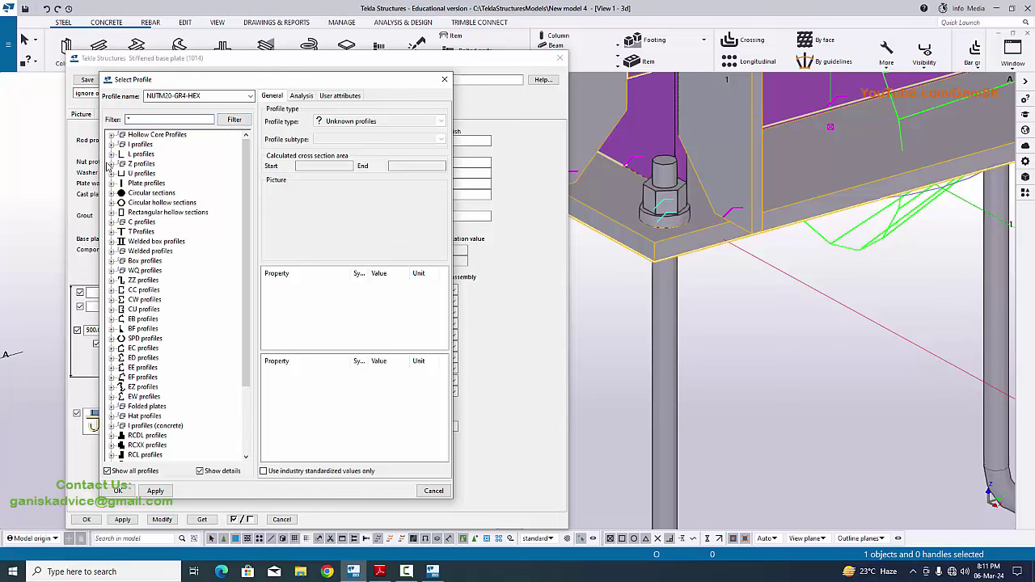
click(112, 202)
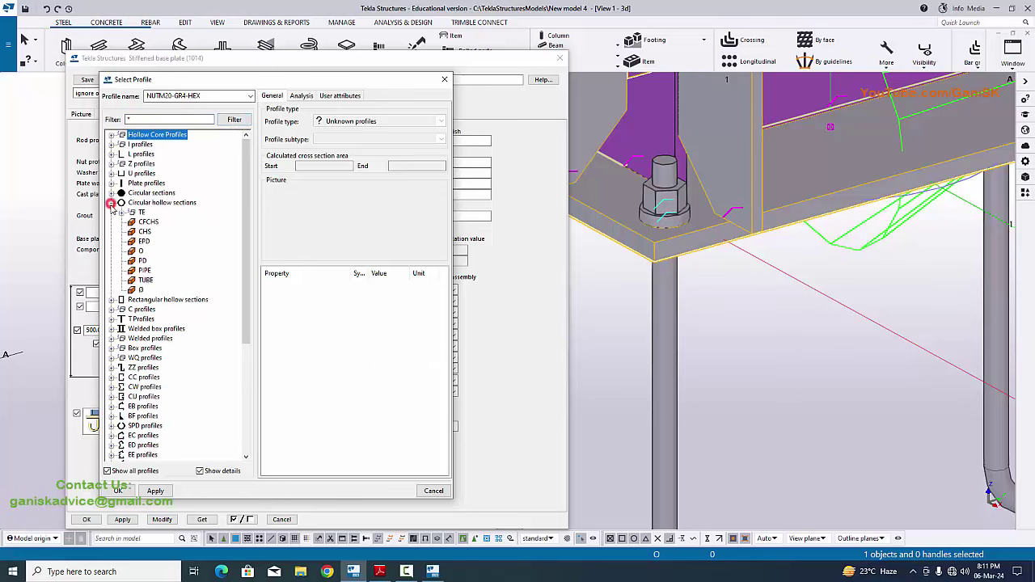
click(144, 232)
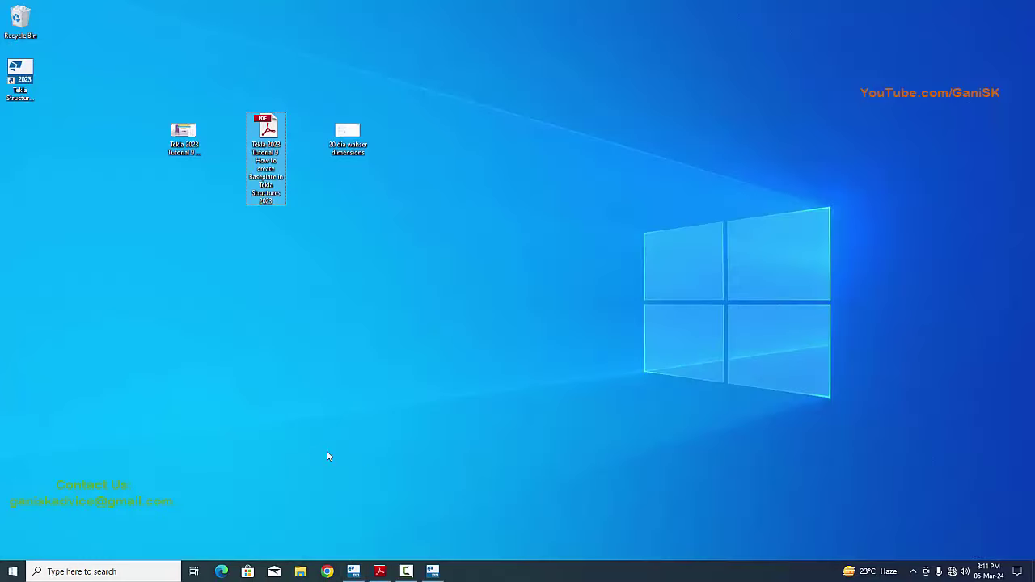
- Open the 20 dia washer dimensions image from the desktop, dismiss the activation dialog, and read the M20 washer sizes
double_click(348, 143)
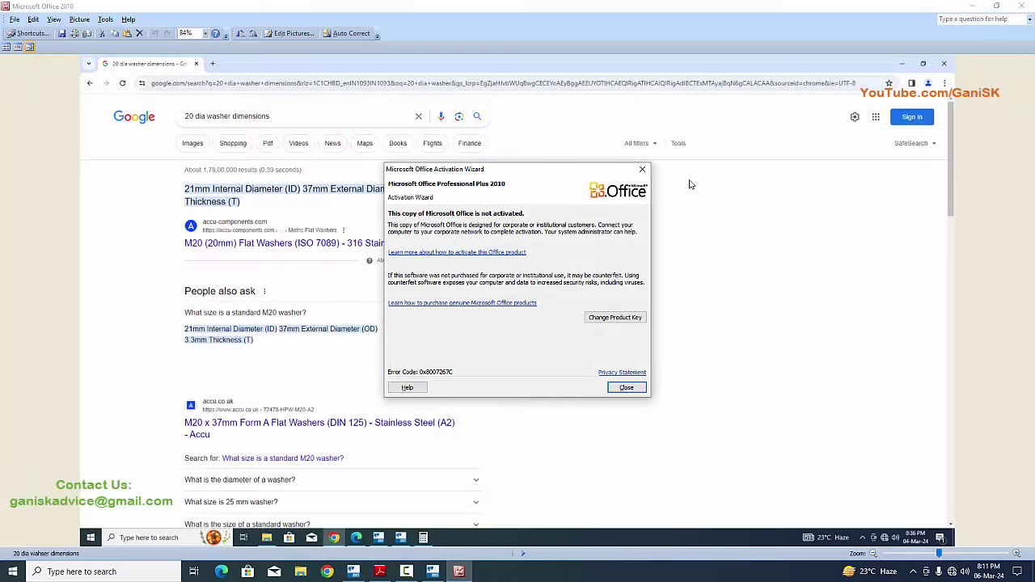
click(642, 168)
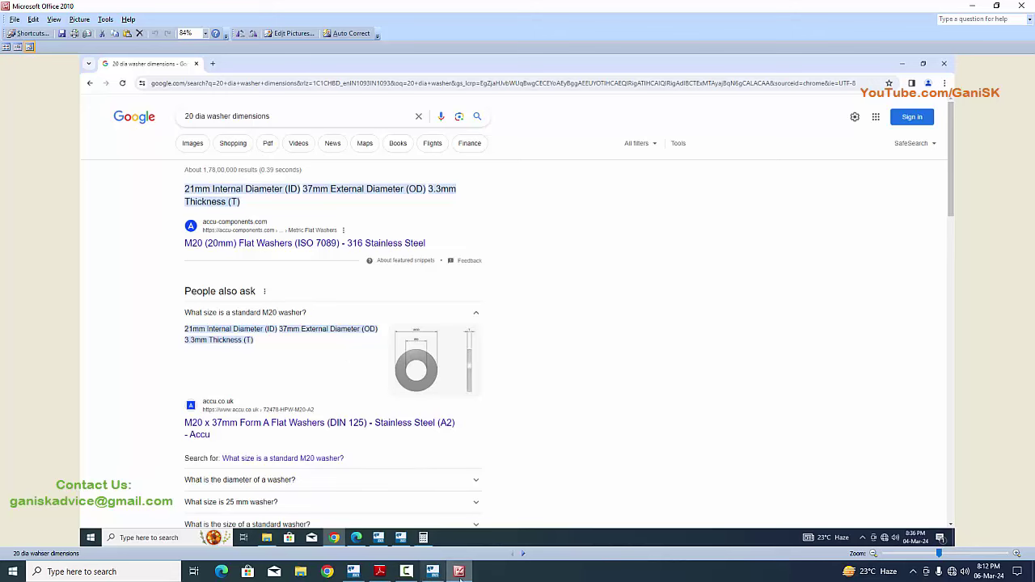
click(353, 571)
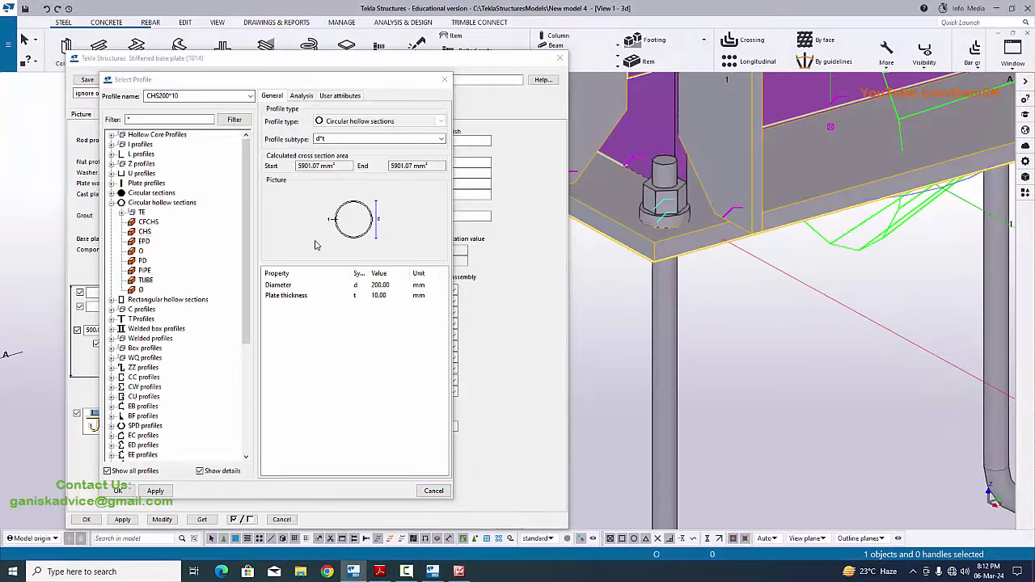
- Set the CHS washer profile's diameter to 37 mm, checking the external diameter in the washer dimensions image
click(286, 285)
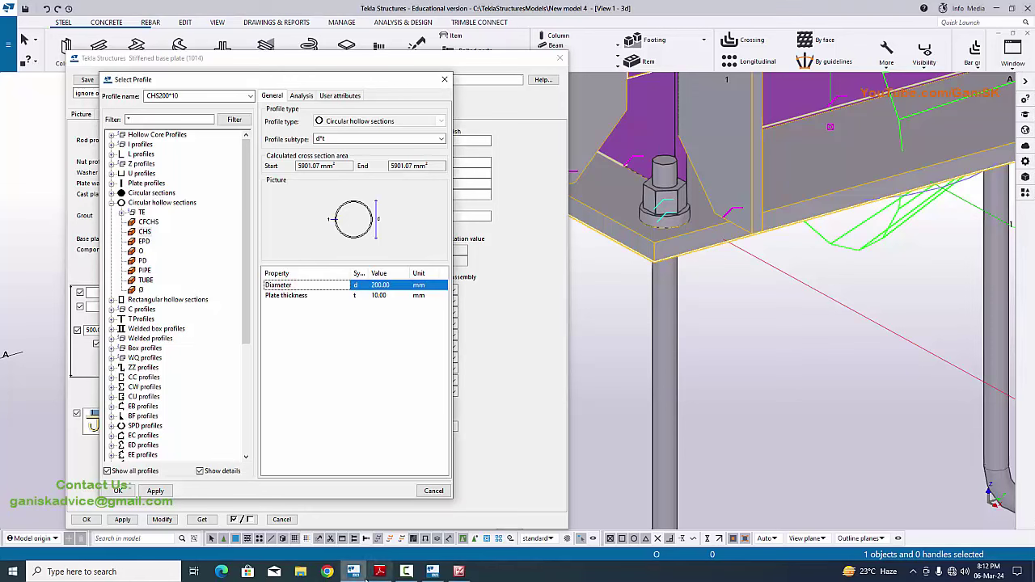
click(459, 571)
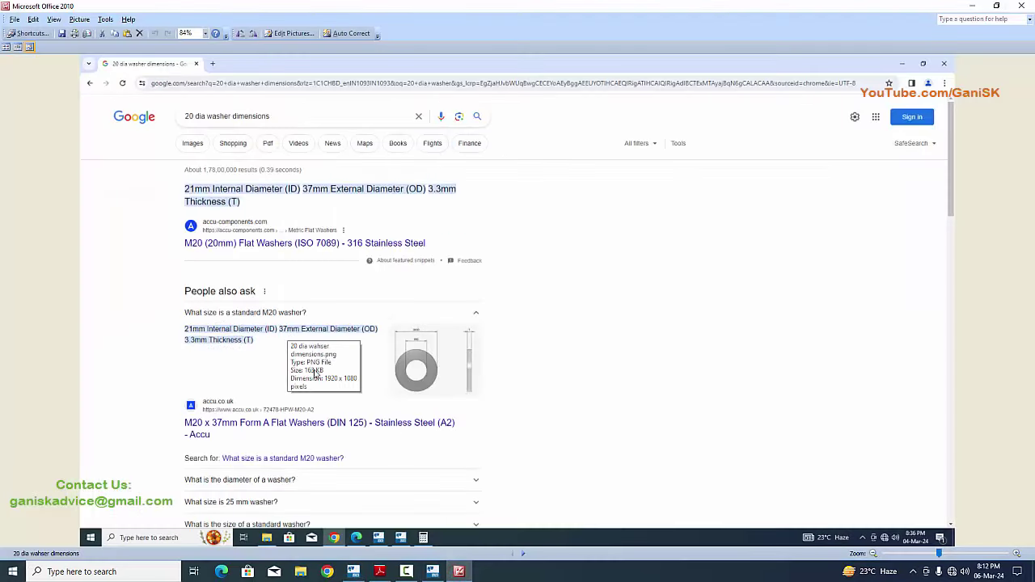
click(353, 571)
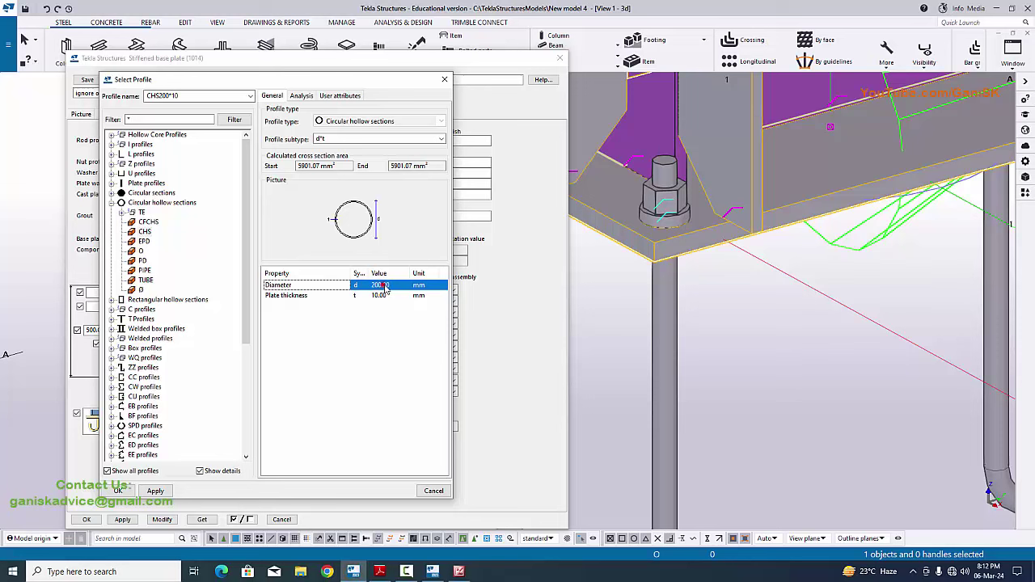
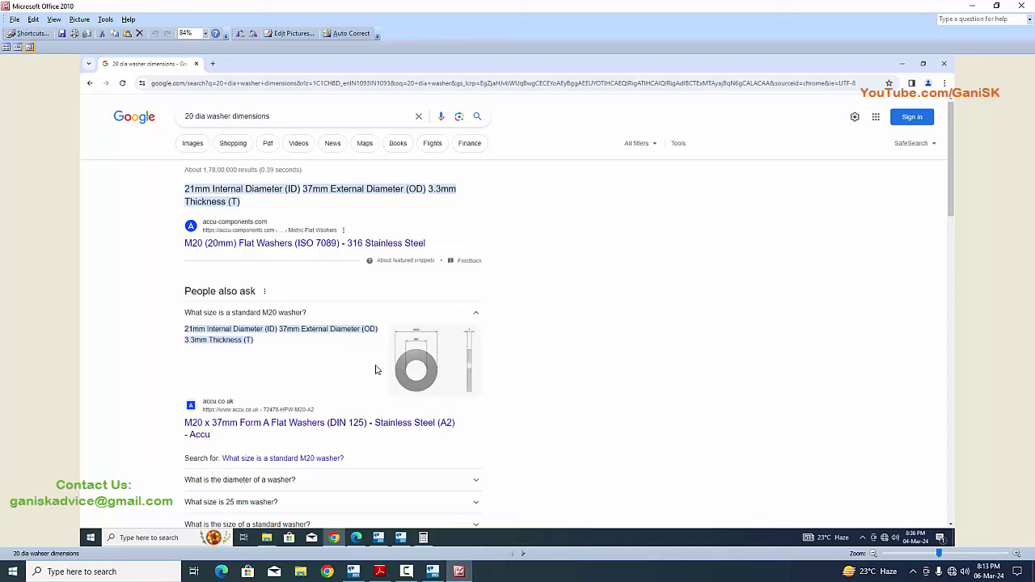
- Use Calculator to subtract the 21 mm internal diameter from the 37 mm external diameter and divide the difference by 2
click(104, 571)
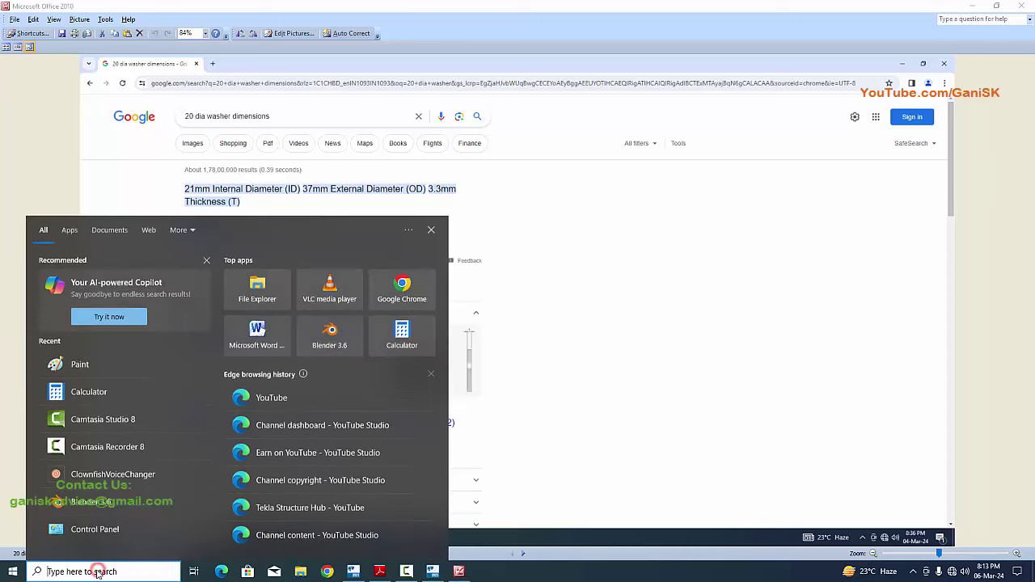
click(98, 393)
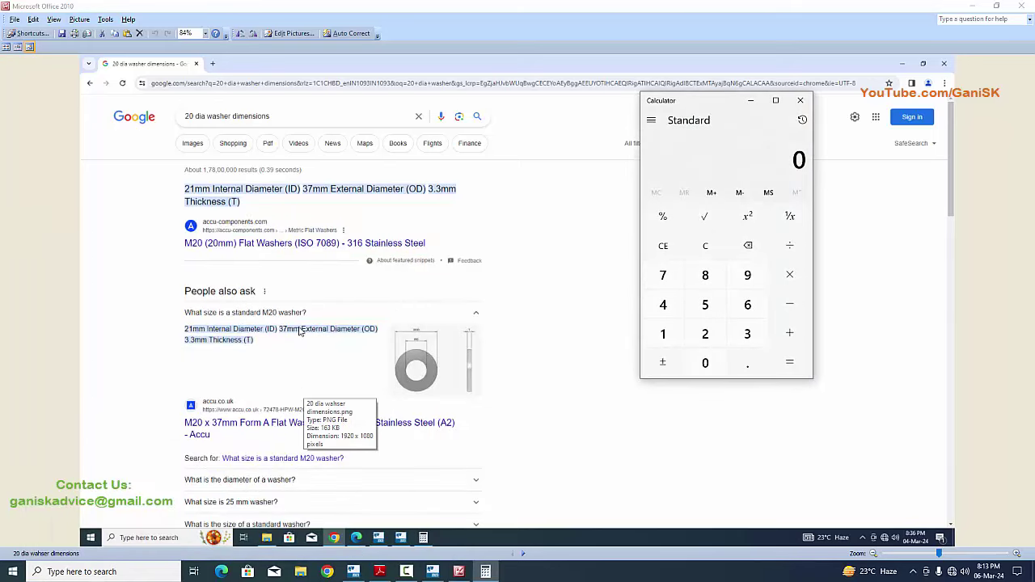
text(37-)
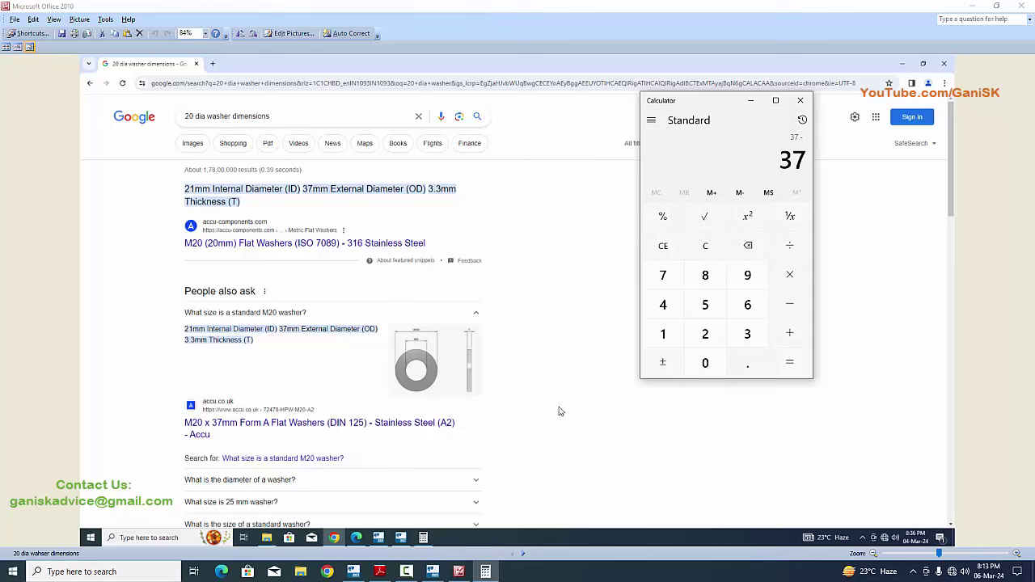
text(21)
key(Return)
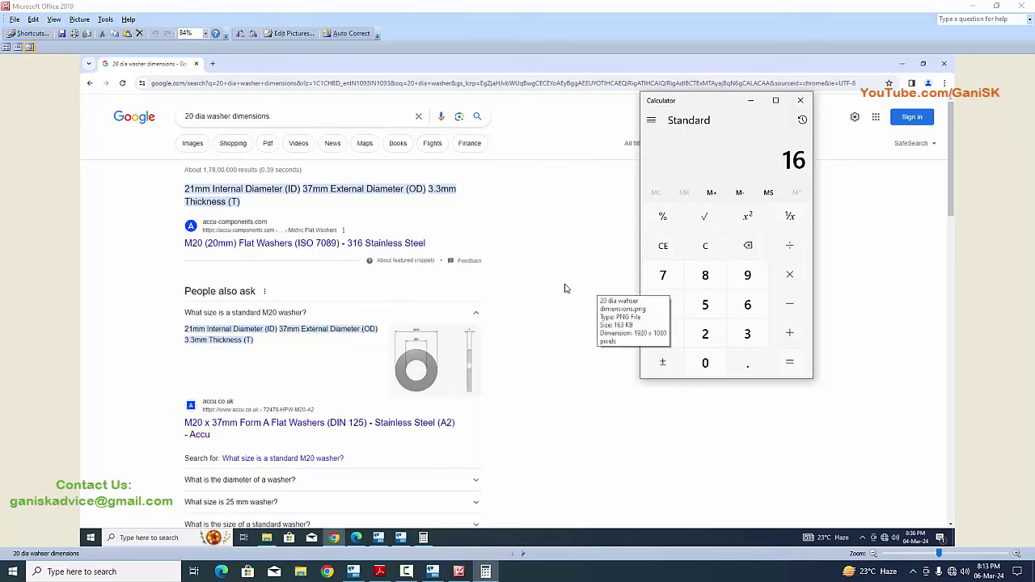
key(2)
key(Return)
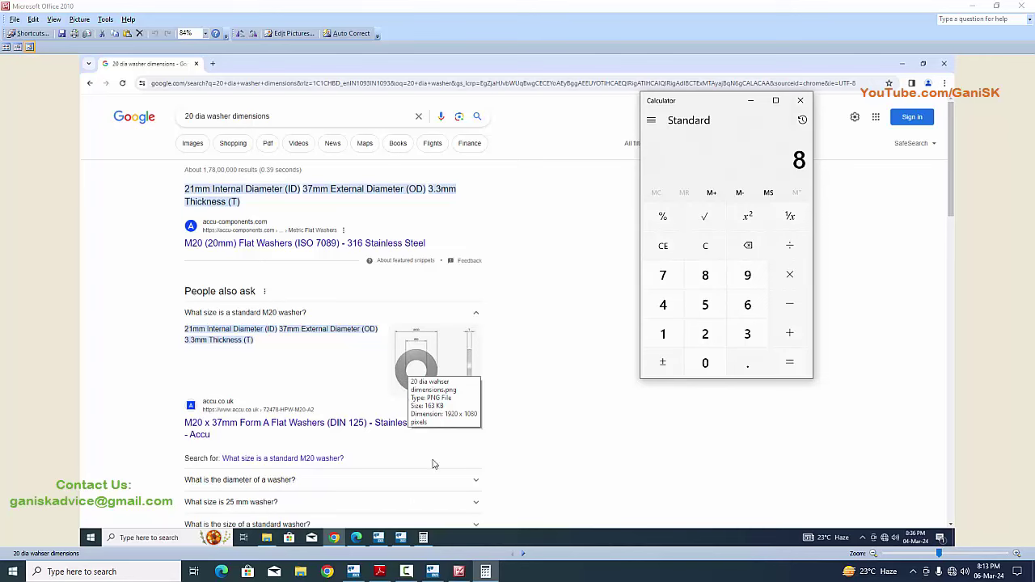
- Set the CHS plate thickness to 8 mm, assign CHS37*8 as the washer profile, and update the base plate component
click(353, 571)
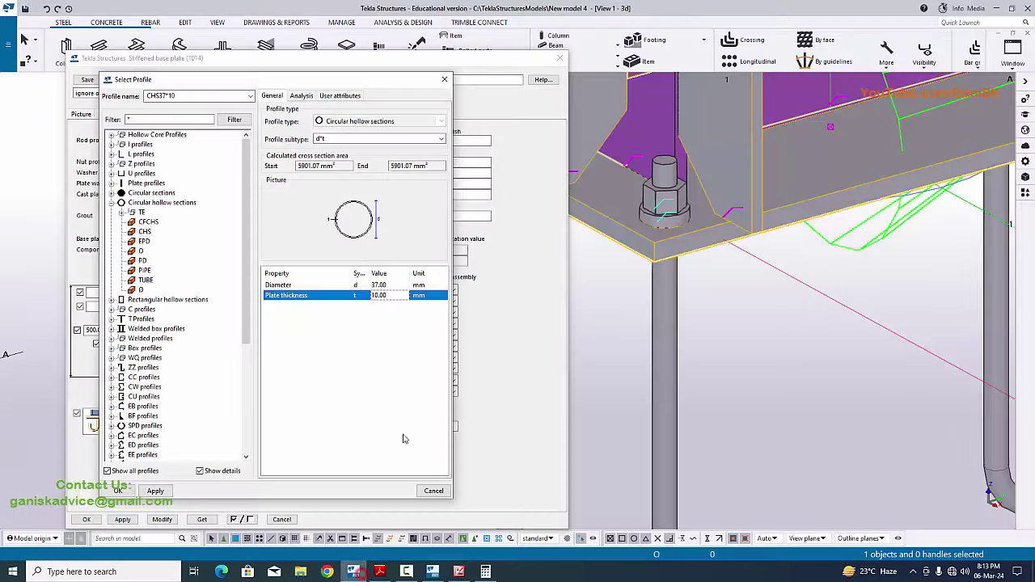
double_click(386, 295)
text(8)
click(155, 491)
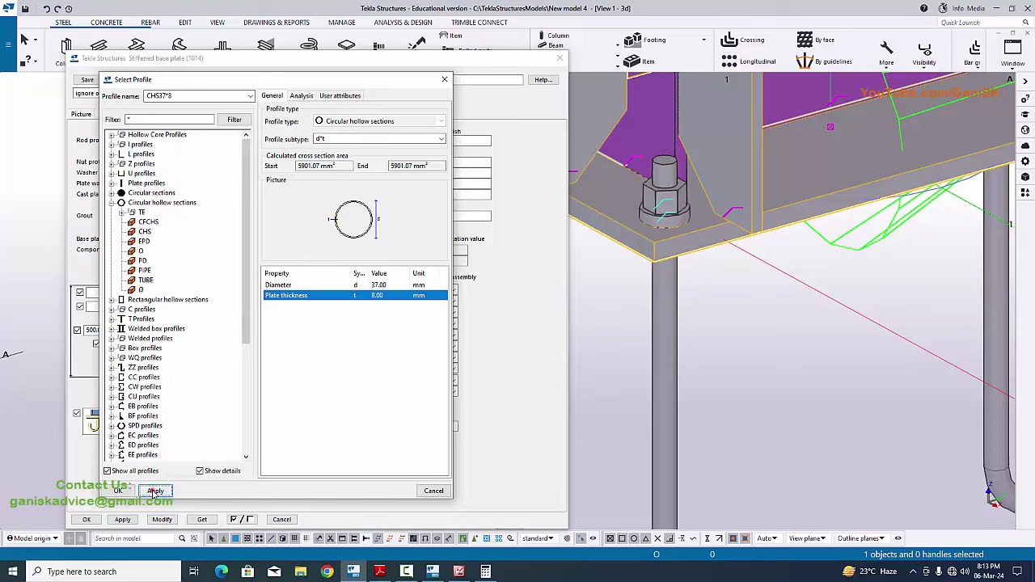
click(118, 491)
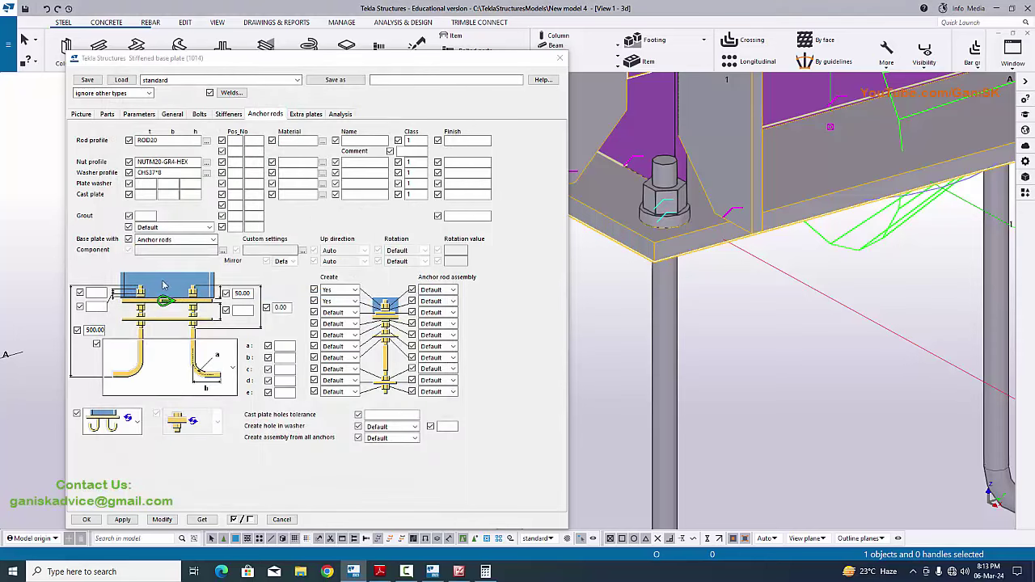
click(162, 519)
scroll(666, 217, up, 5)
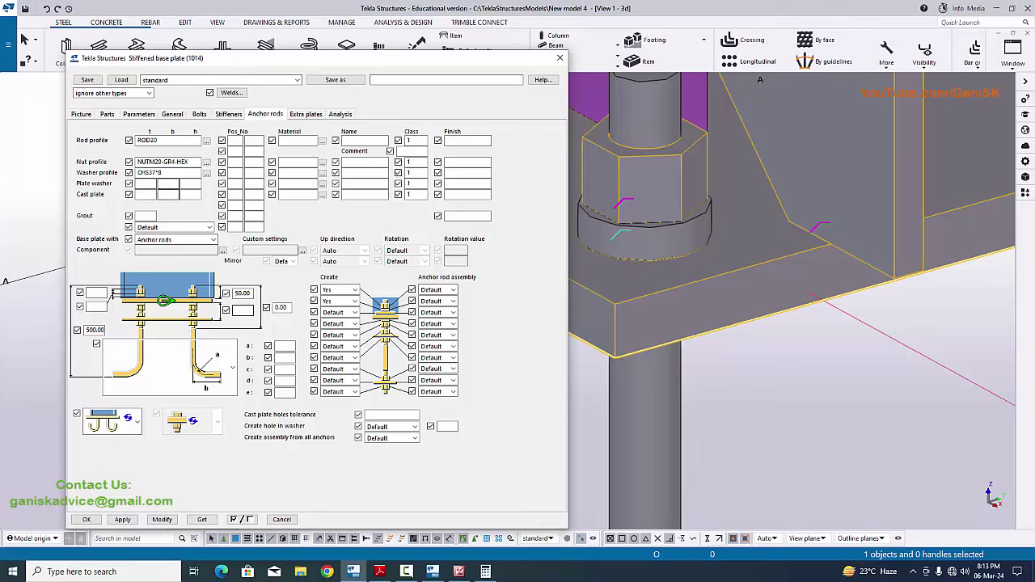
- Check the washer thickness in the reference image, set it to 3.3 mm for the anchor rods, and update the component
click(459, 571)
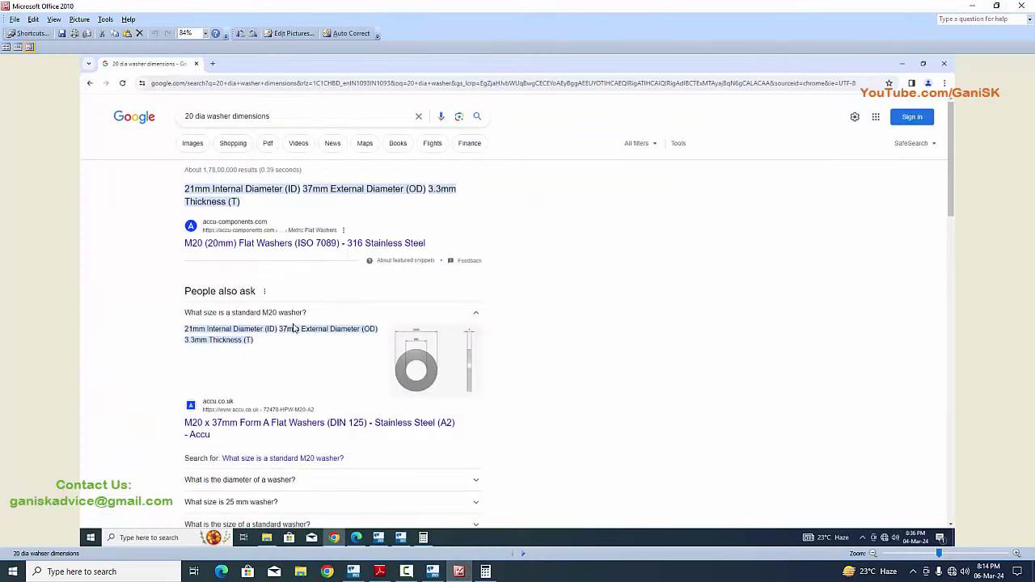
click(1021, 5)
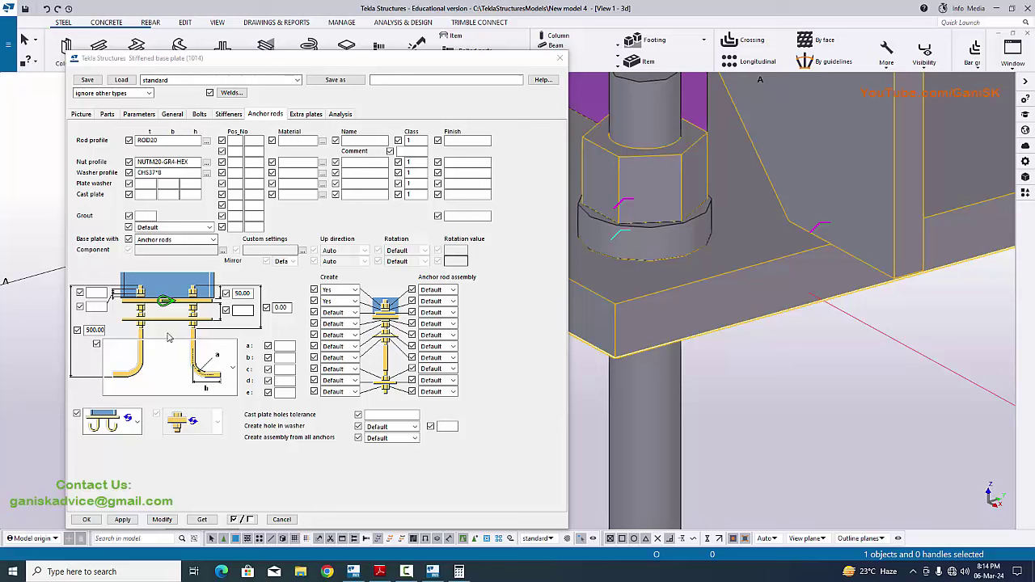
click(101, 307)
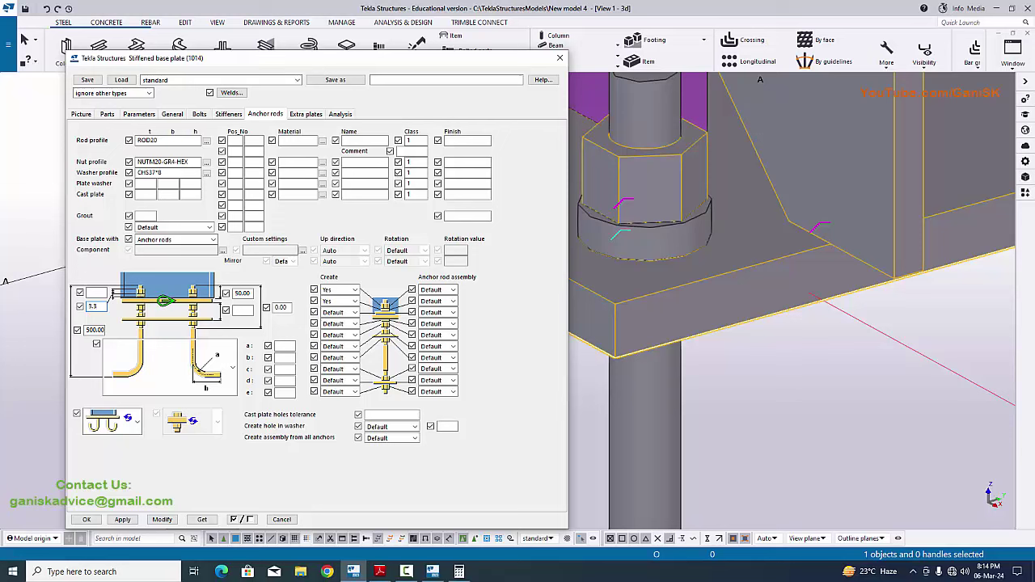
click(161, 519)
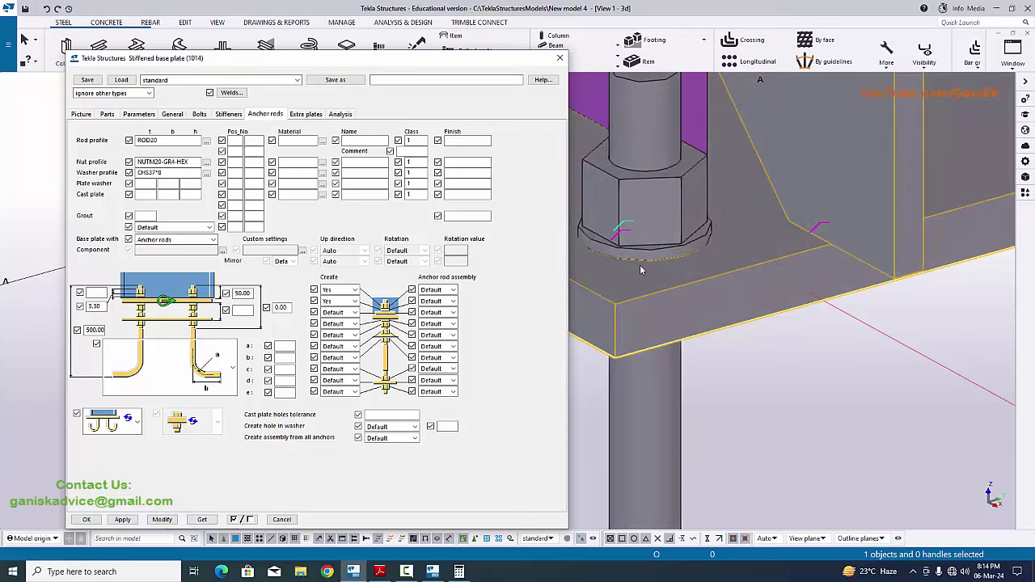
scroll(649, 256, up, 2)
scroll(649, 256, up, 1)
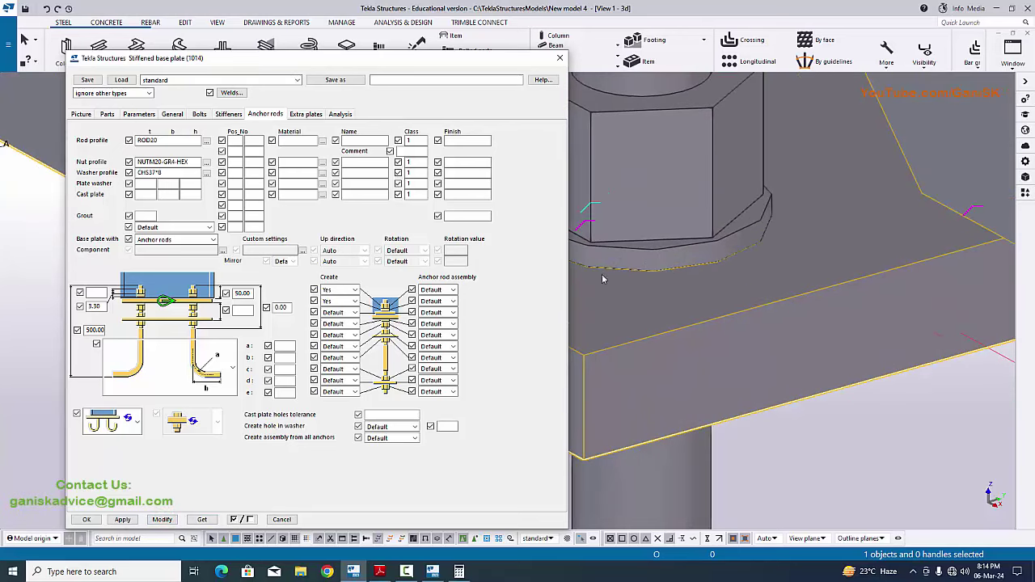
scroll(689, 248, down, 4)
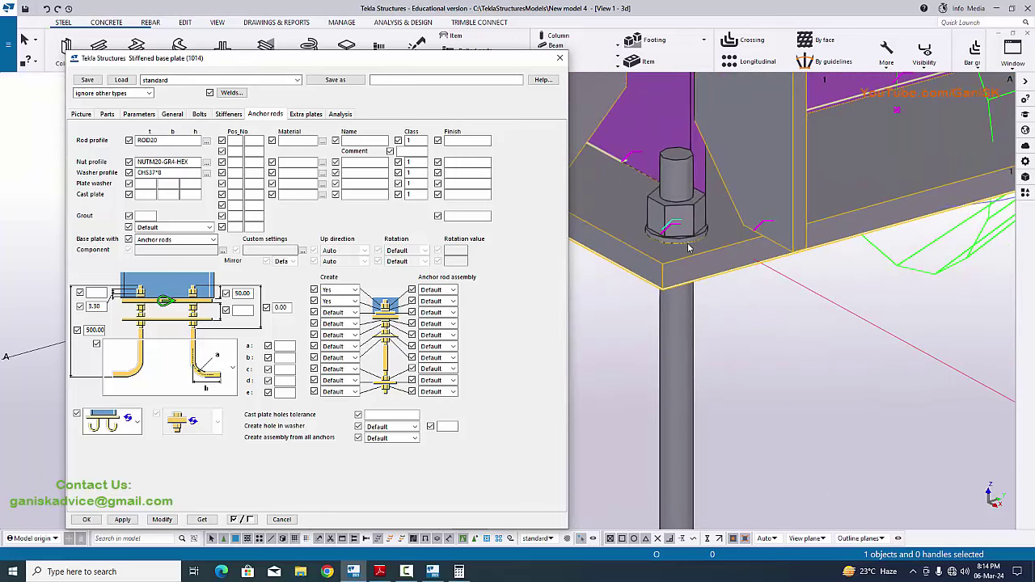
scroll(667, 230, down, 2)
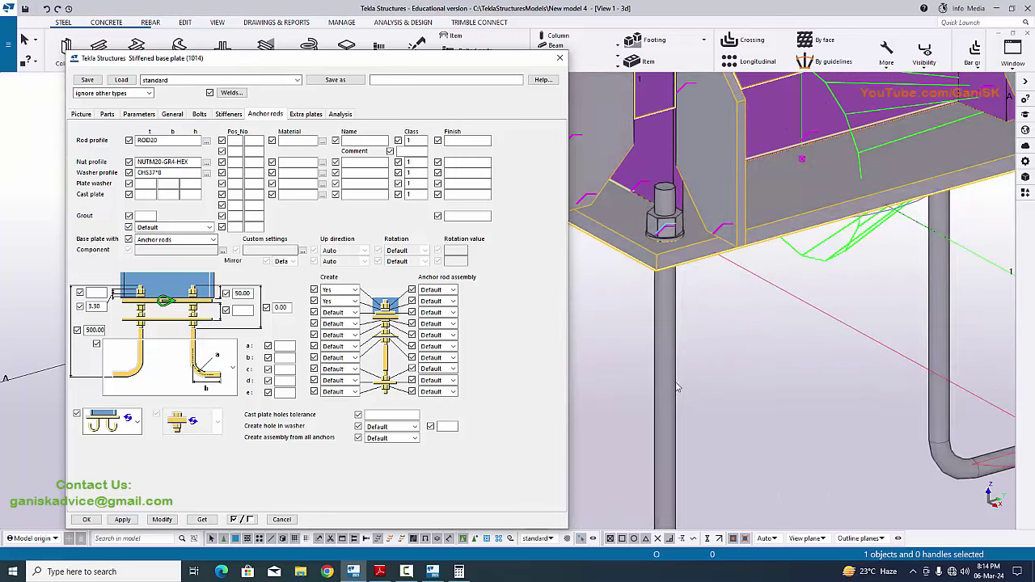
- Set the bolt size of the stiffened base plate to 20 and keep the bolt standard at Default
scroll(667, 230, down, 5)
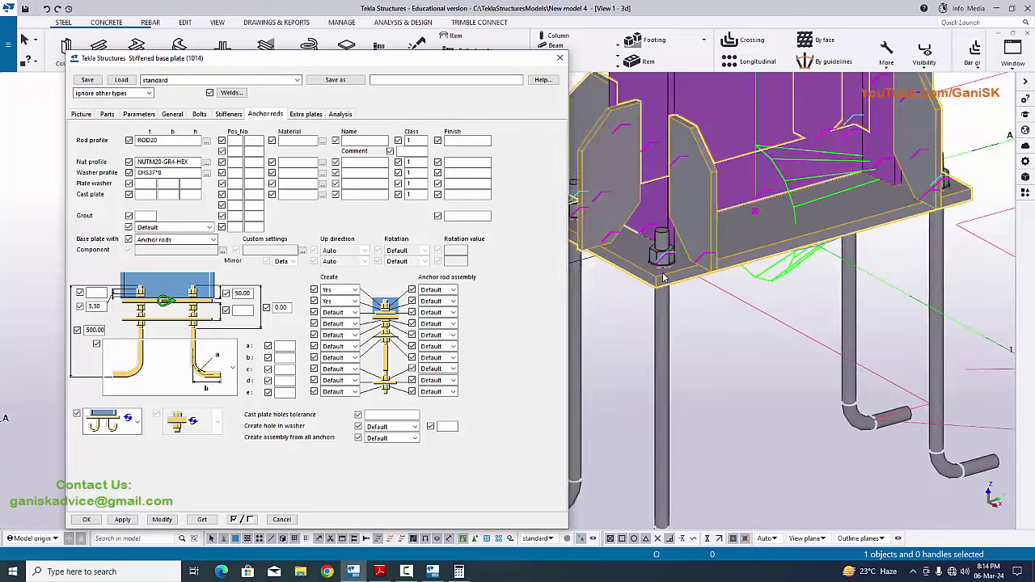
scroll(671, 285, down, 3)
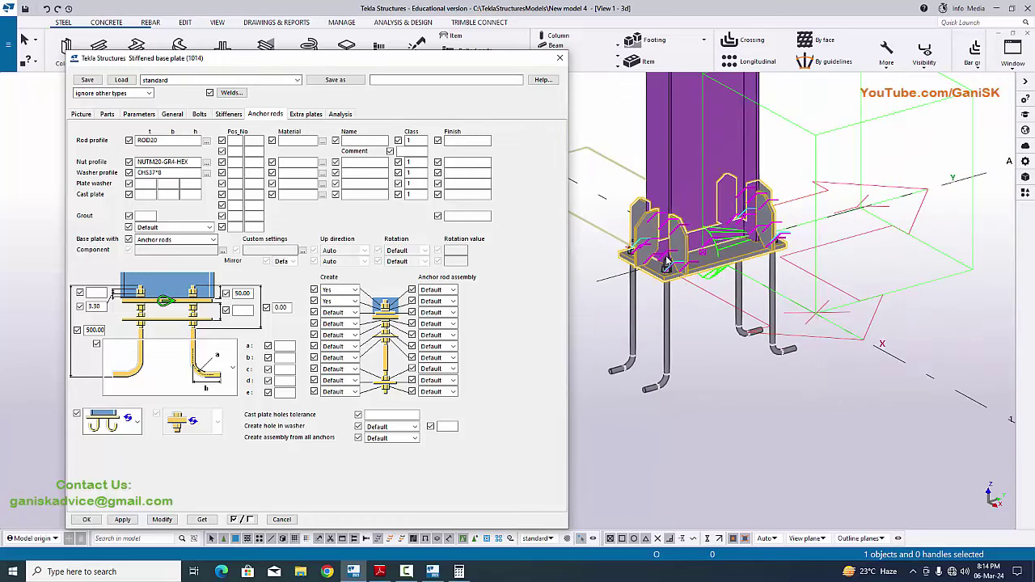
scroll(688, 257, up, 5)
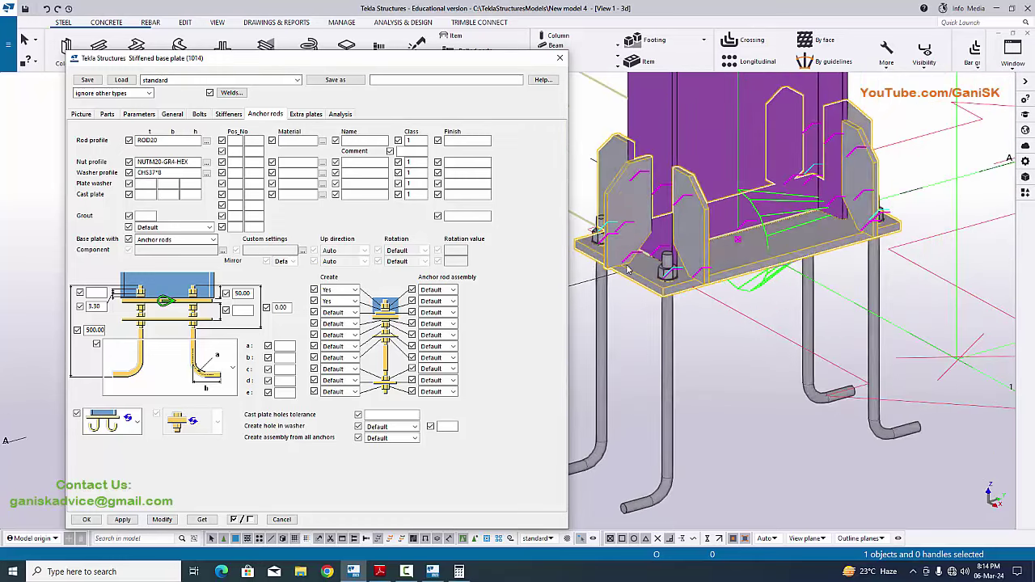
scroll(685, 317, down, 3)
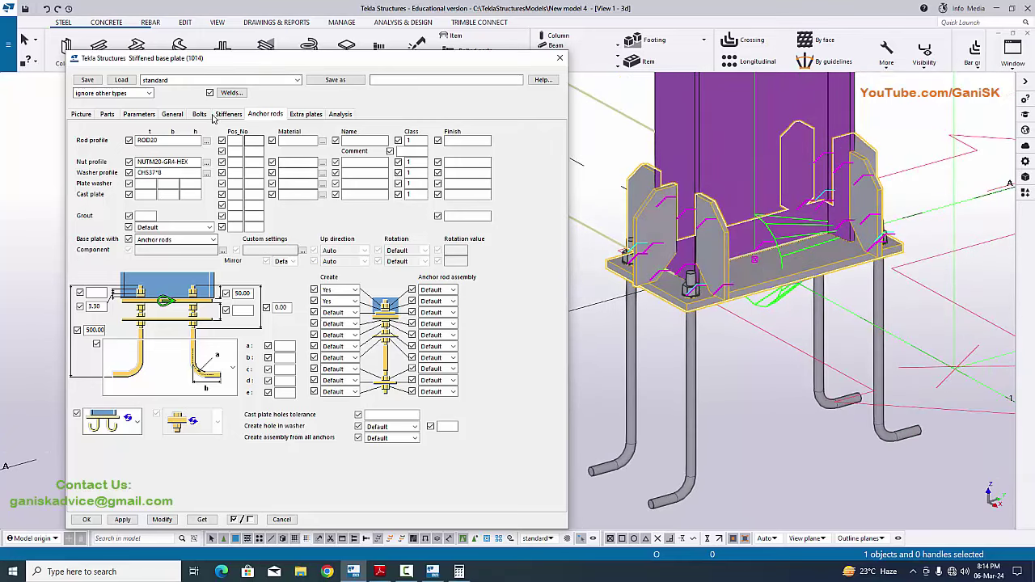
click(198, 114)
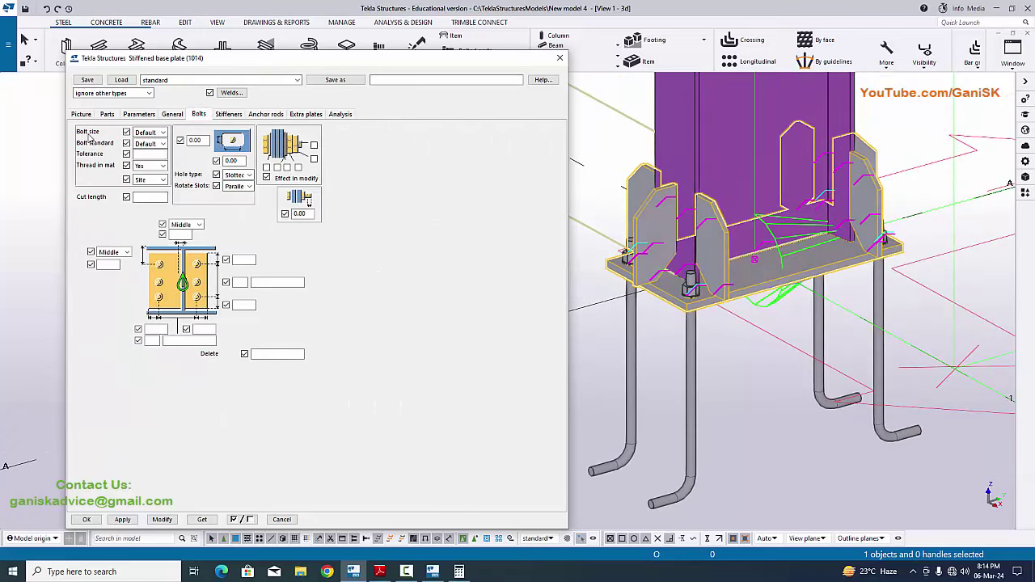
click(153, 132)
click(152, 175)
click(152, 143)
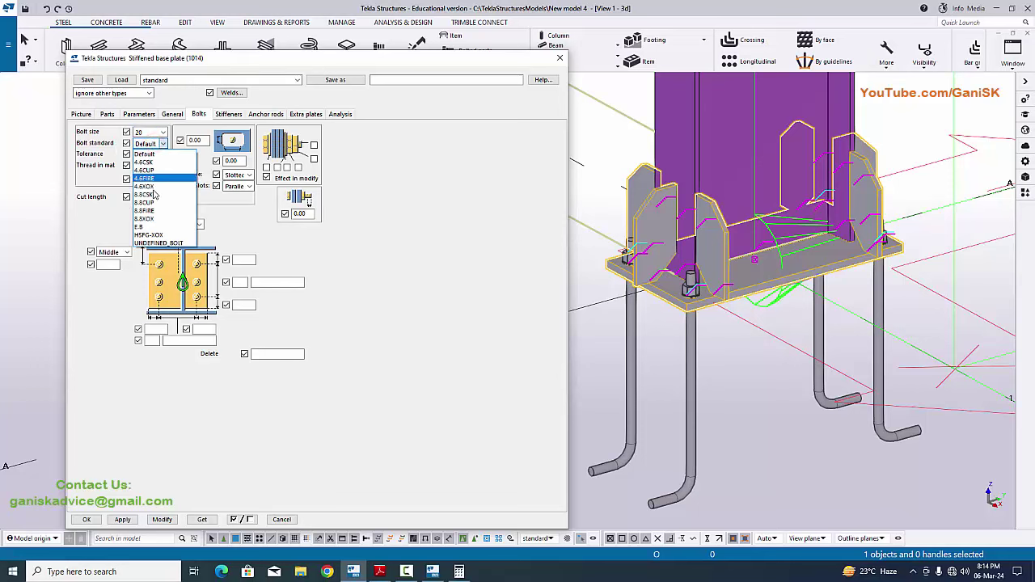
click(157, 143)
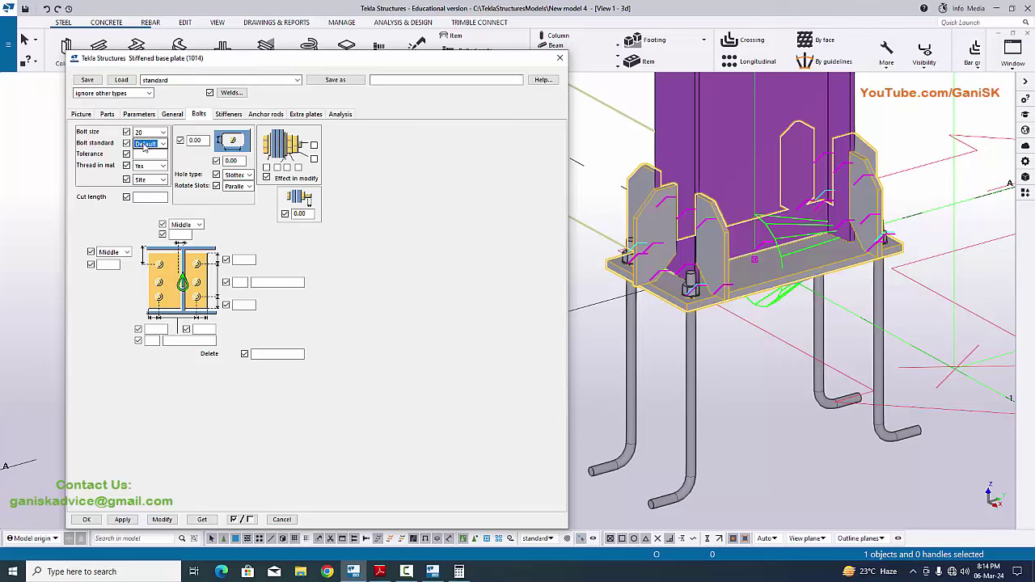
- Check the anchor rod tolerance in the PDF drawing in Adobe Reader, set the bolt tolerance to 3 mm in Tekla Structures, and update the component
click(145, 155)
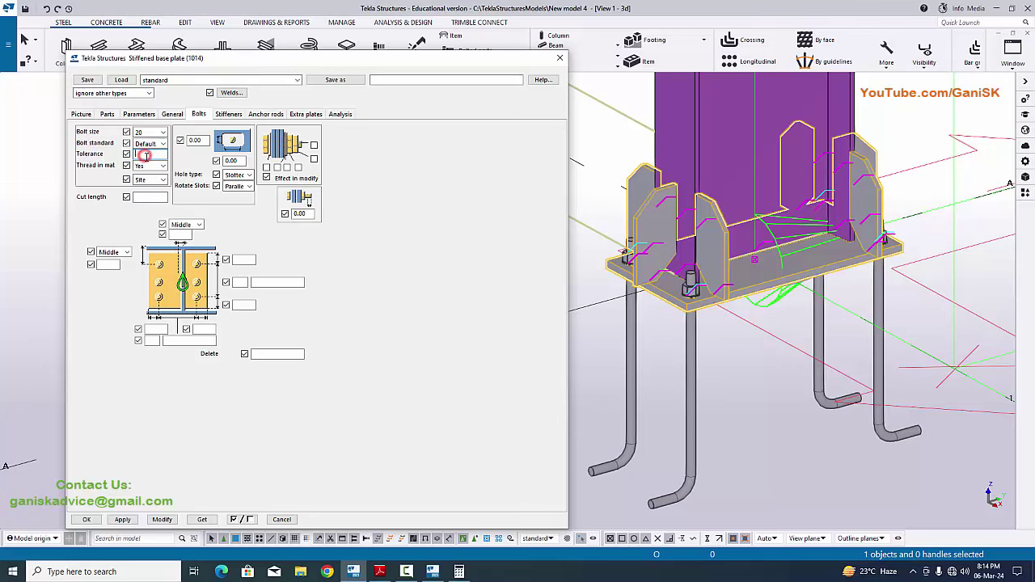
click(379, 571)
ctrl+scroll(694, 390, down, 1)
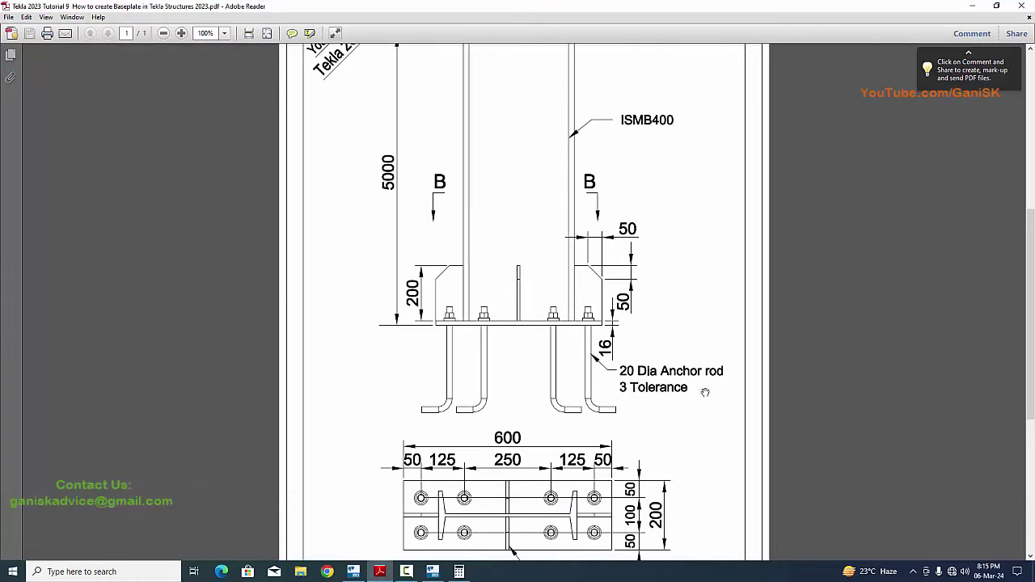
ctrl+scroll(693, 396, up, 1)
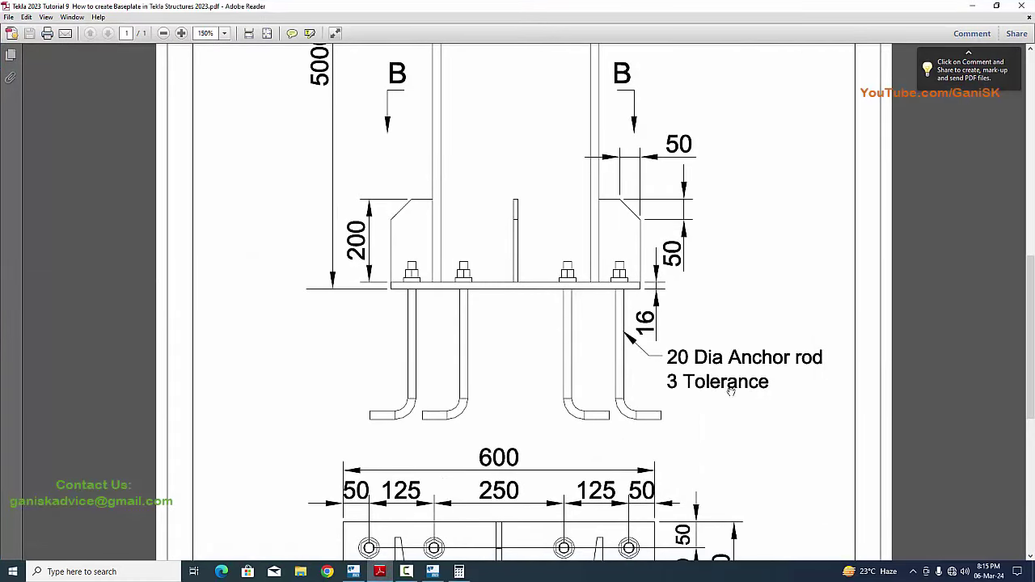
click(353, 571)
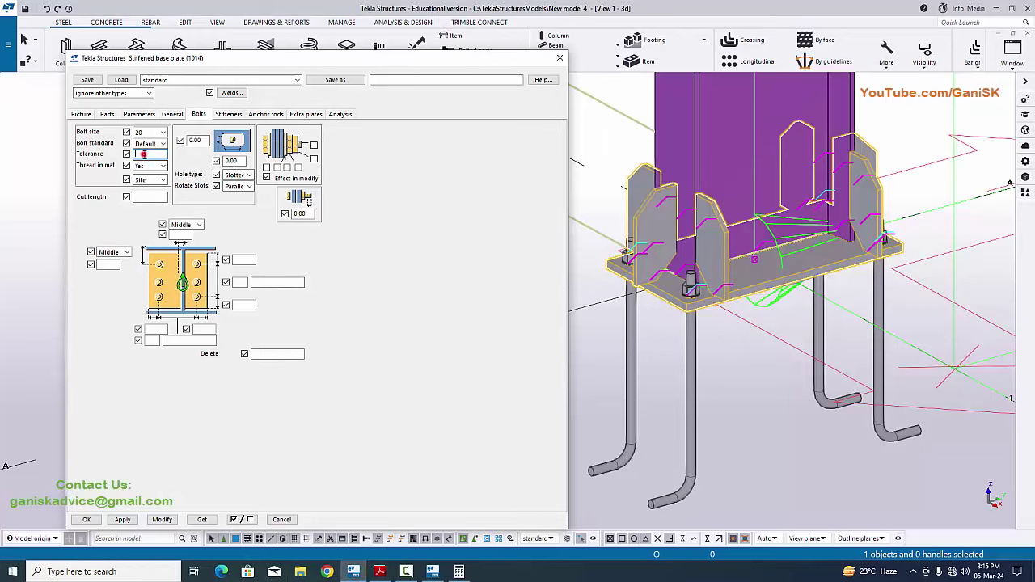
click(144, 154)
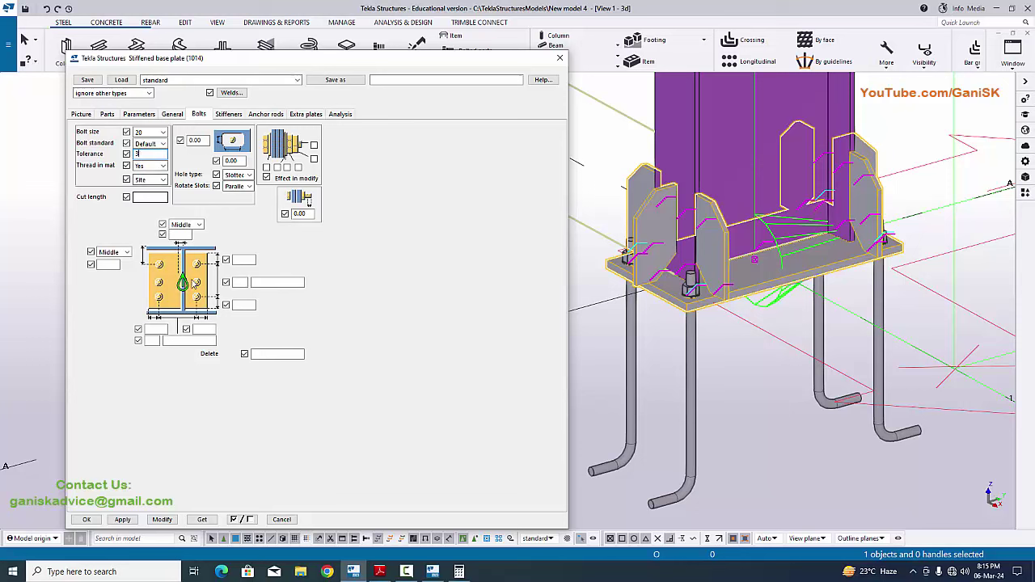
click(162, 519)
- Open the named view PLAN @+0 and show the base plate with its anchor rods in plan
scroll(778, 324, down, 3)
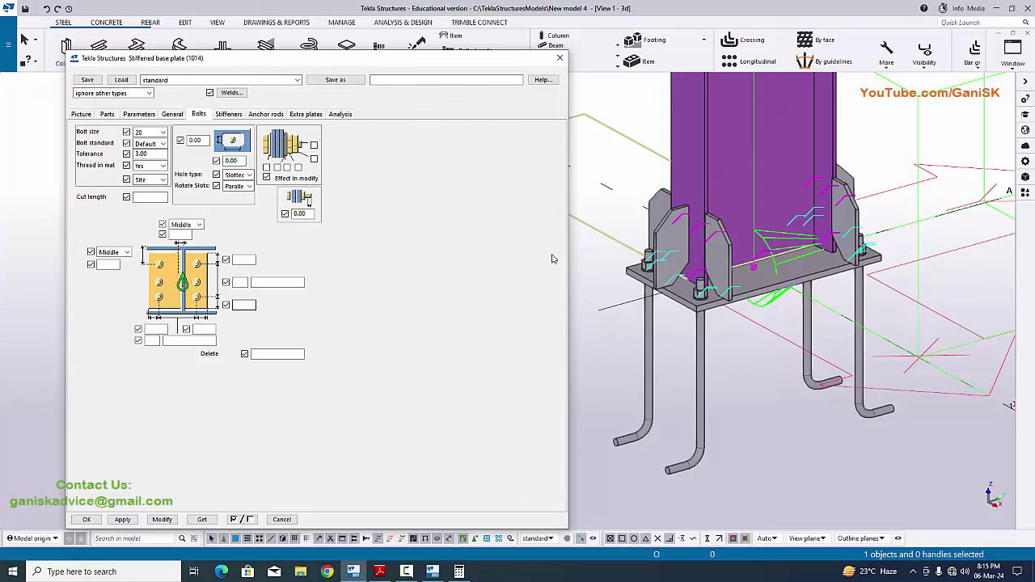
scroll(742, 229, down, 5)
scroll(741, 228, down, 3)
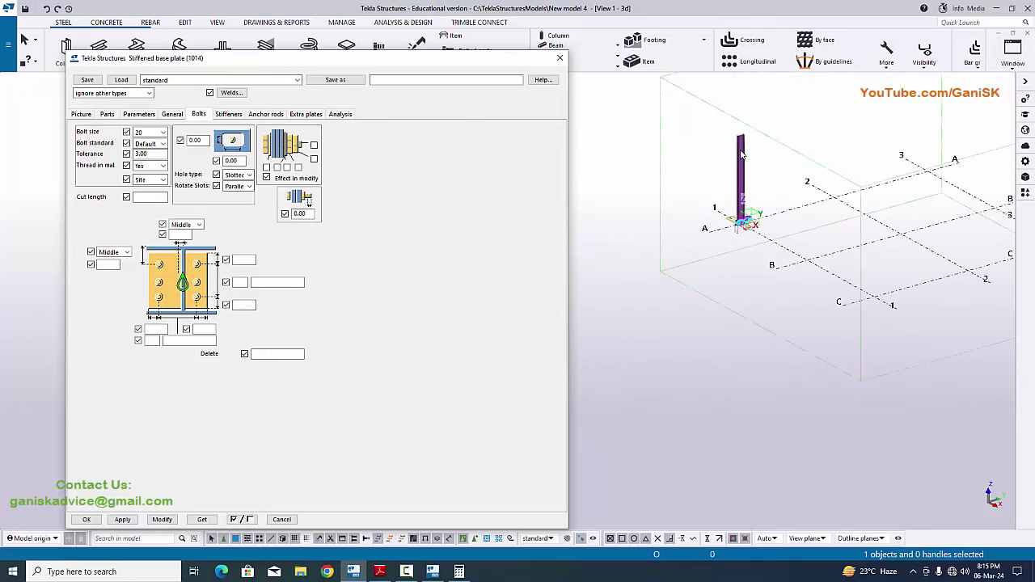
scroll(744, 185, up, 8)
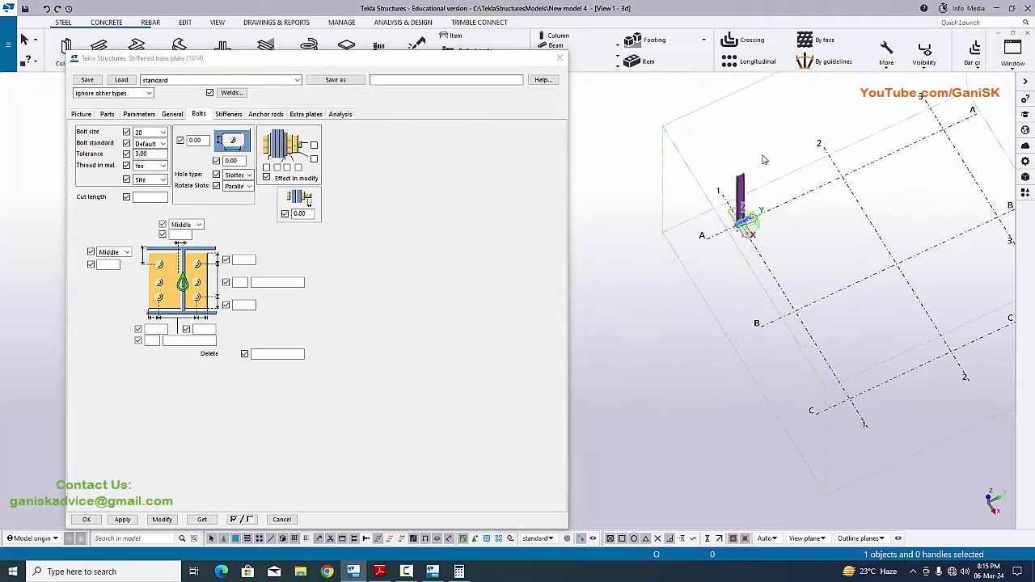
scroll(722, 185, up, 2)
scroll(722, 186, down, 5)
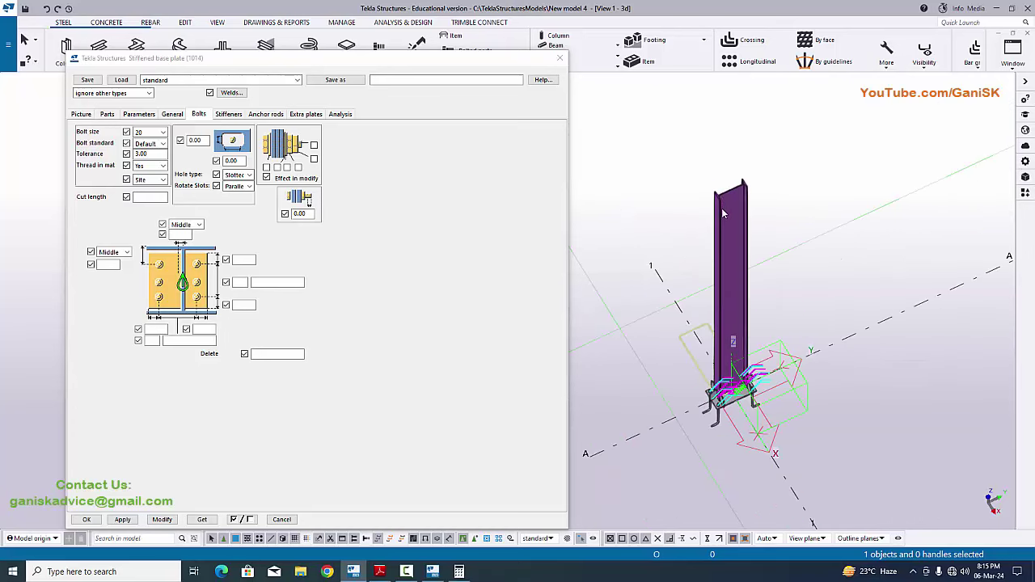
ctrl+middle_drag(722, 186, 741, 287)
click(1010, 71)
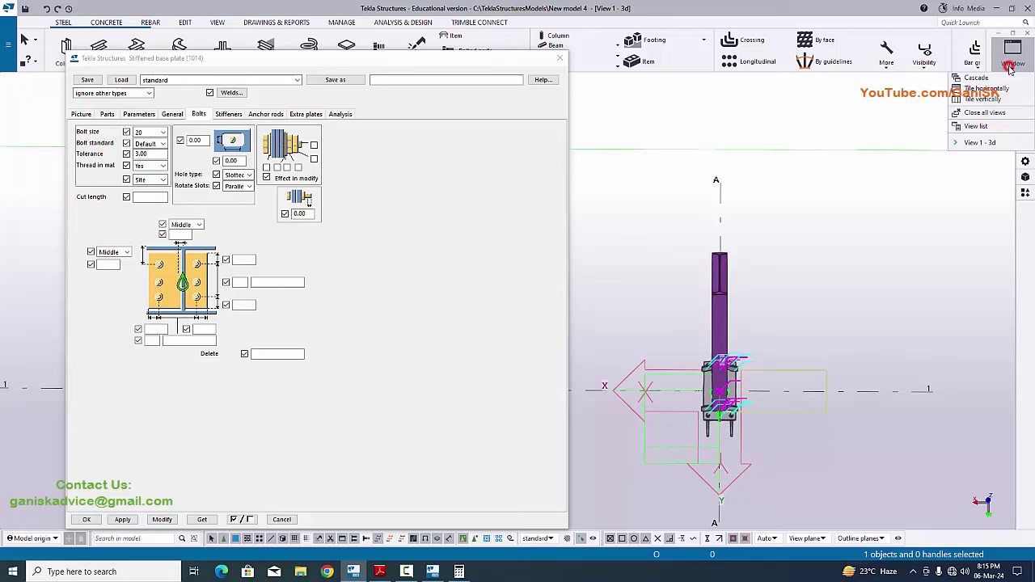
click(978, 131)
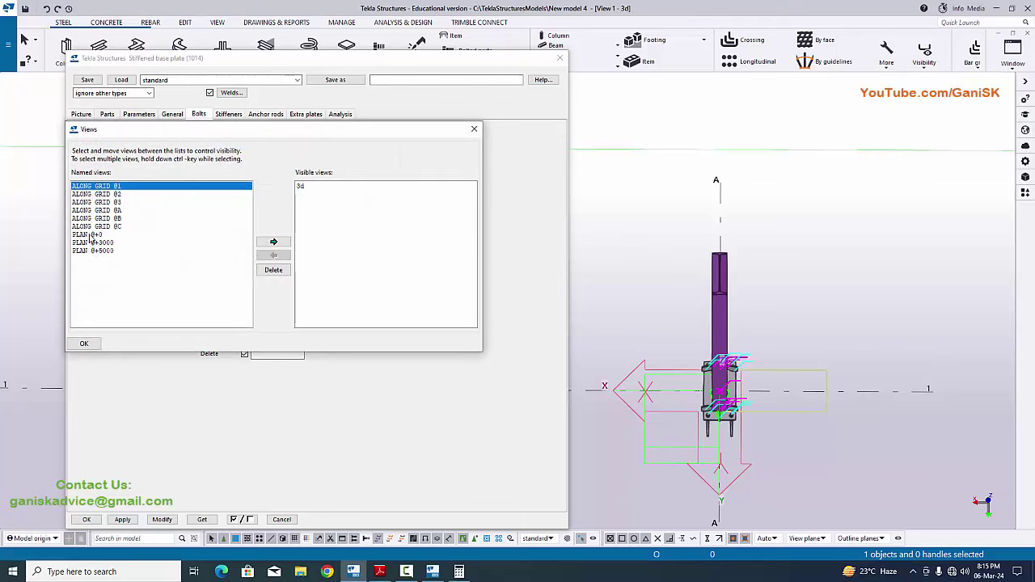
click(91, 234)
click(274, 242)
click(474, 129)
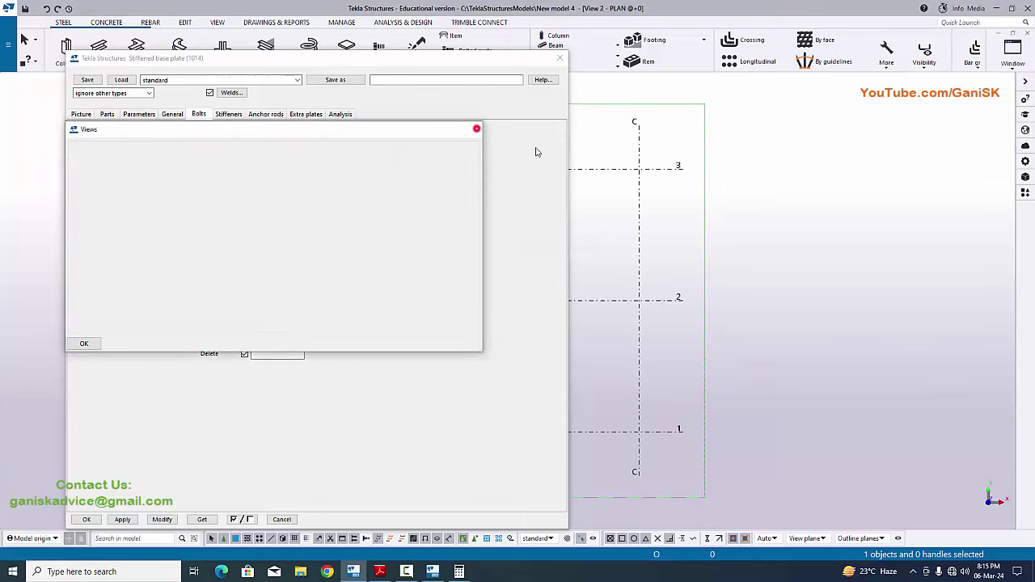
scroll(705, 277, up, 5)
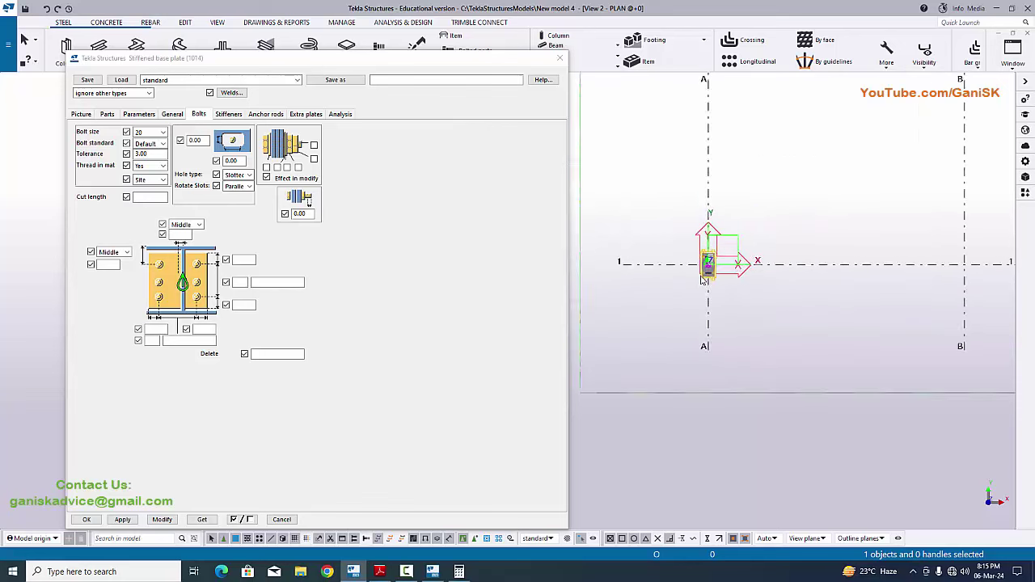
scroll(703, 279, up, 10)
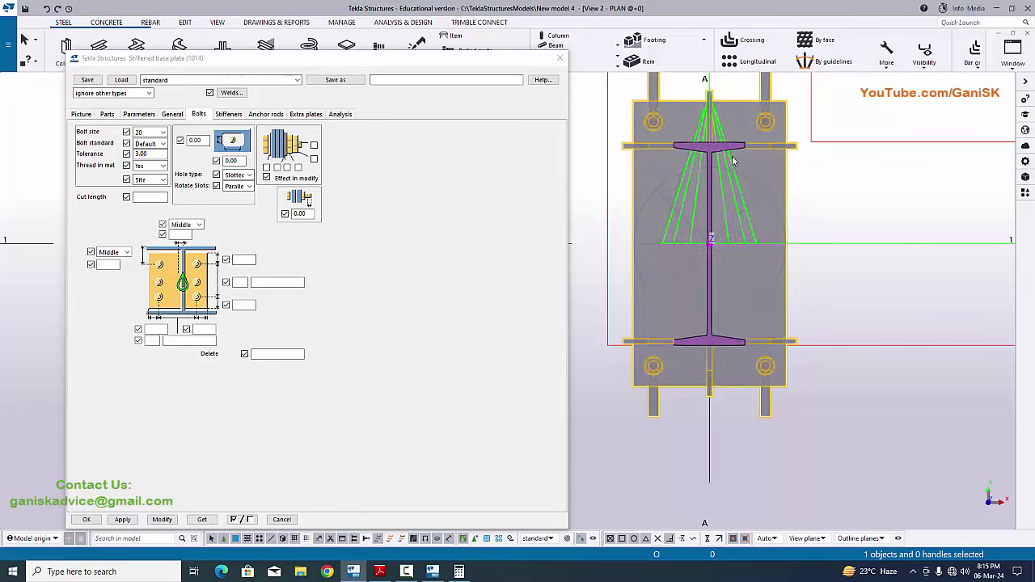
scroll(640, 140, down, 2)
scroll(641, 140, up, 2)
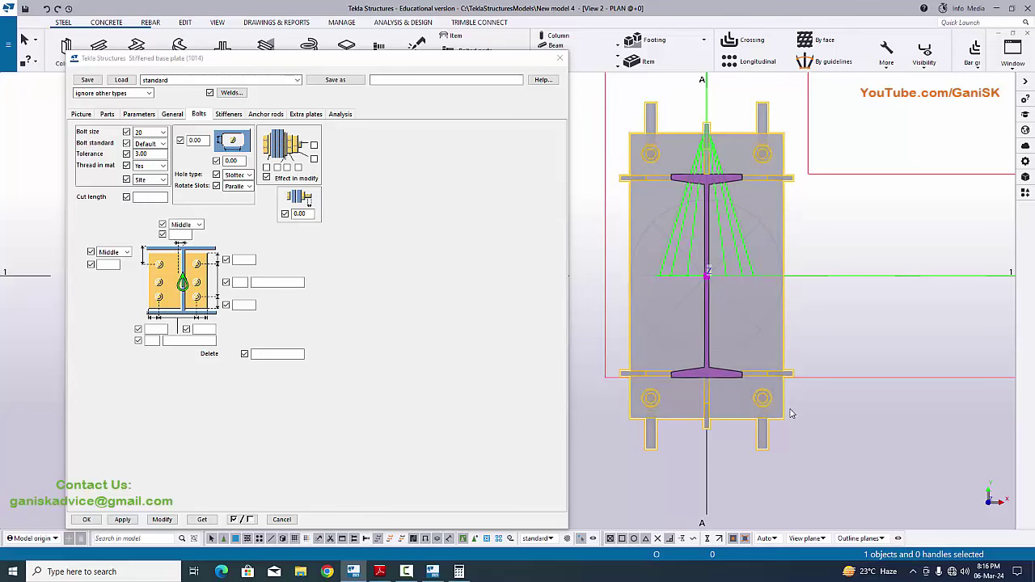
- Check the bolt edge distances in section B-B of the PDF, set both lengthwise edge distances to 50 mm, and update the base plate
click(379, 572)
scroll(477, 428, down, 2)
scroll(481, 439, down, 3)
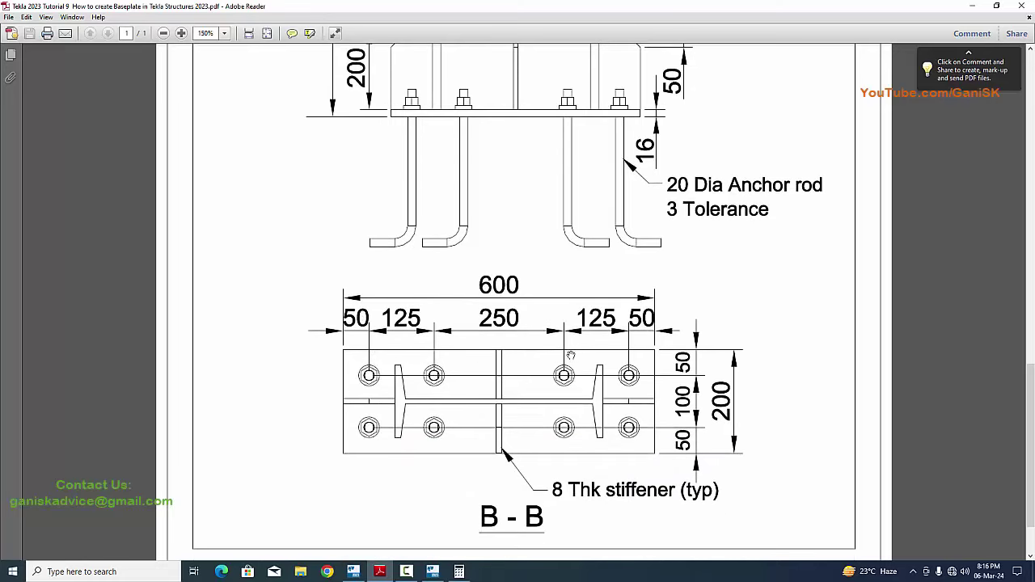
click(353, 571)
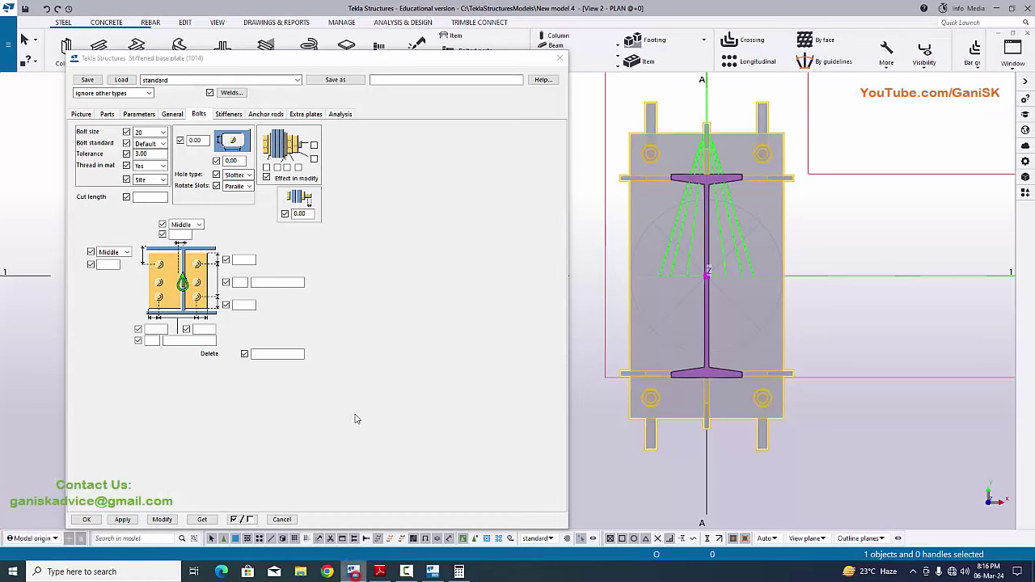
click(243, 260)
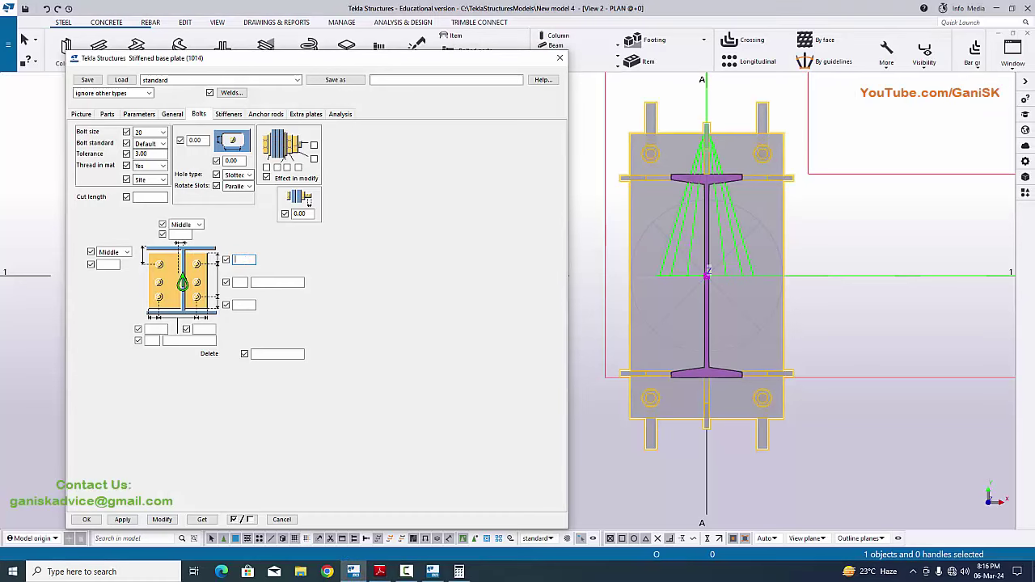
text(50)
click(242, 303)
text(50)
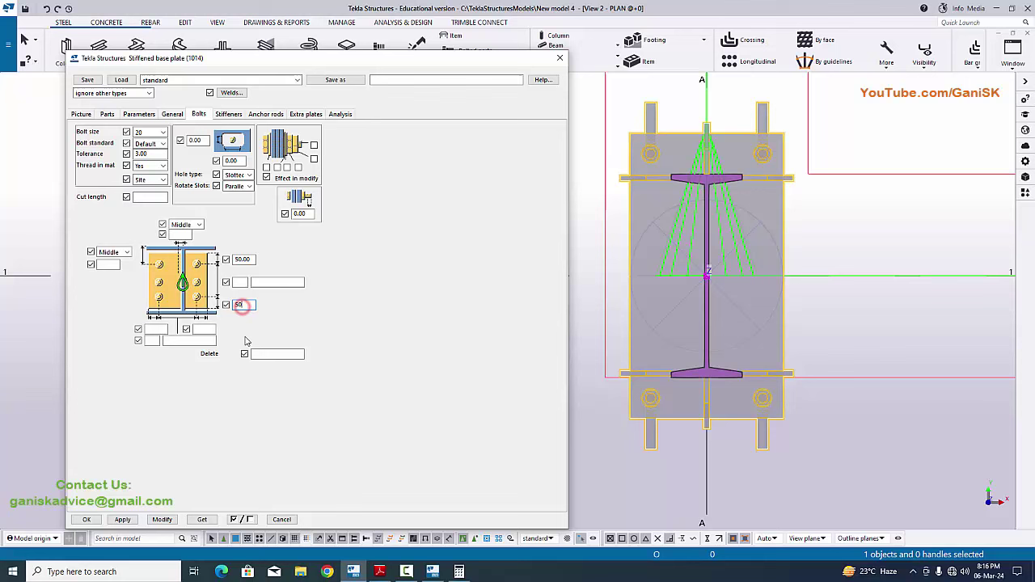
click(162, 519)
scroll(652, 151, up, 2)
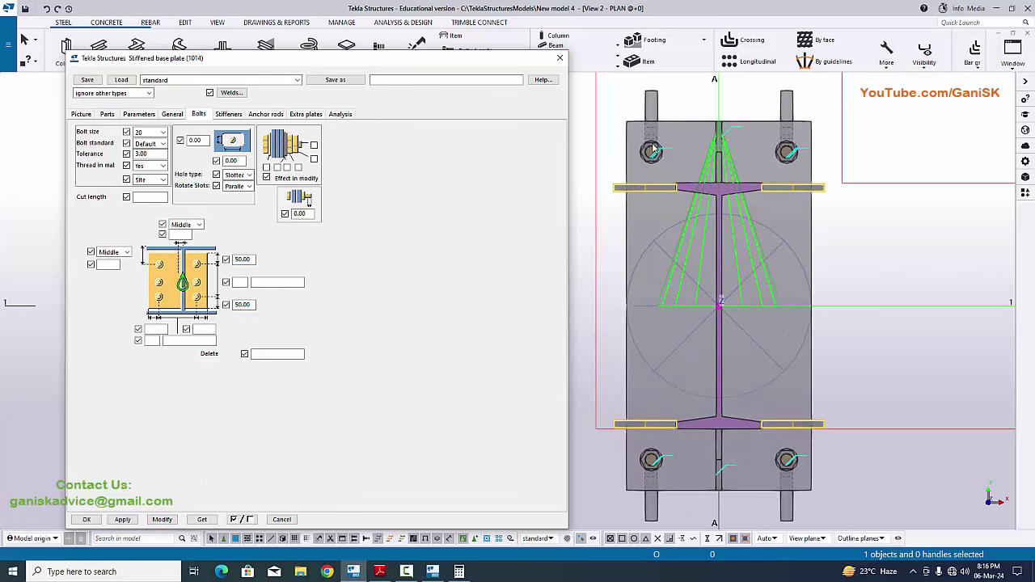
scroll(653, 144, down, 2)
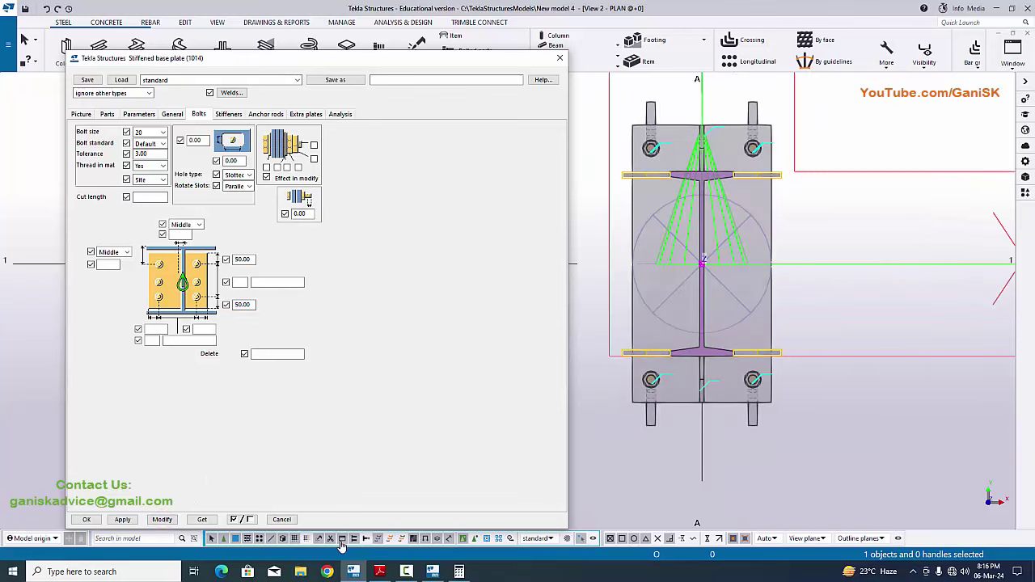
- Check the lengthwise bolt spacing in section B-B of the Adobe Reader PDF, set 4 bolts spaced 125 250 125 in Tekla Structures, and update the base plate
click(379, 571)
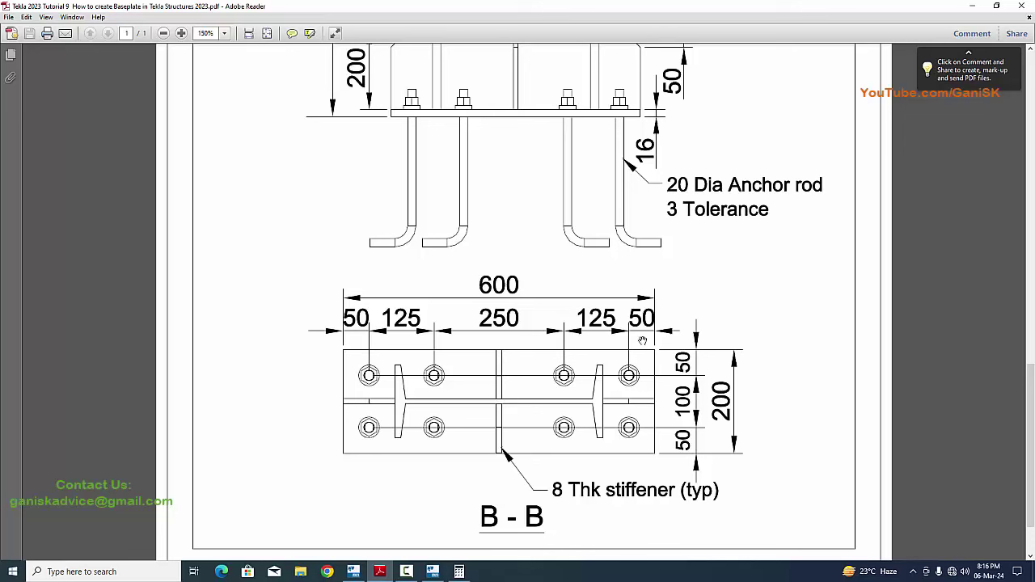
click(353, 571)
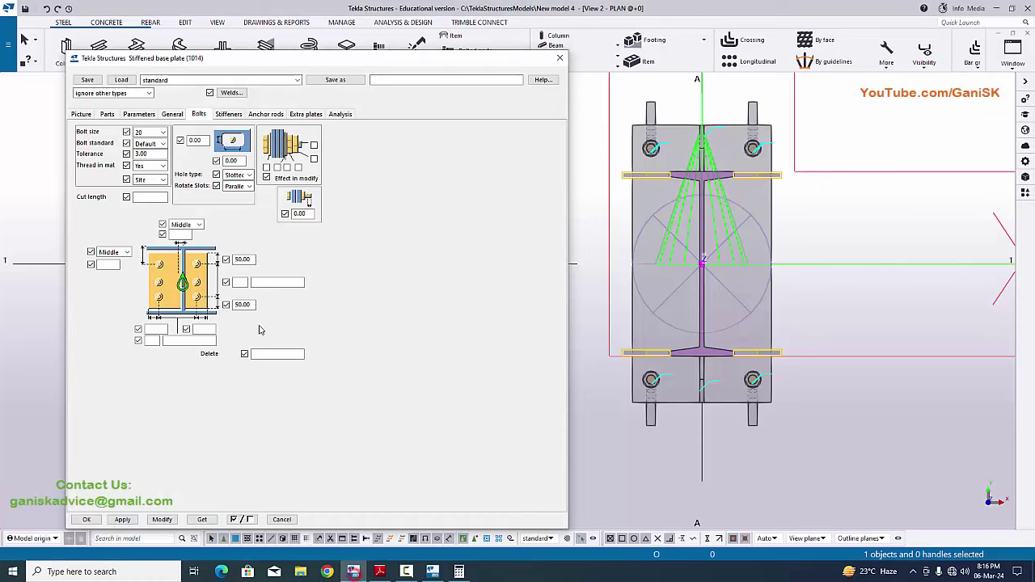
click(240, 283)
text(4)
click(273, 286)
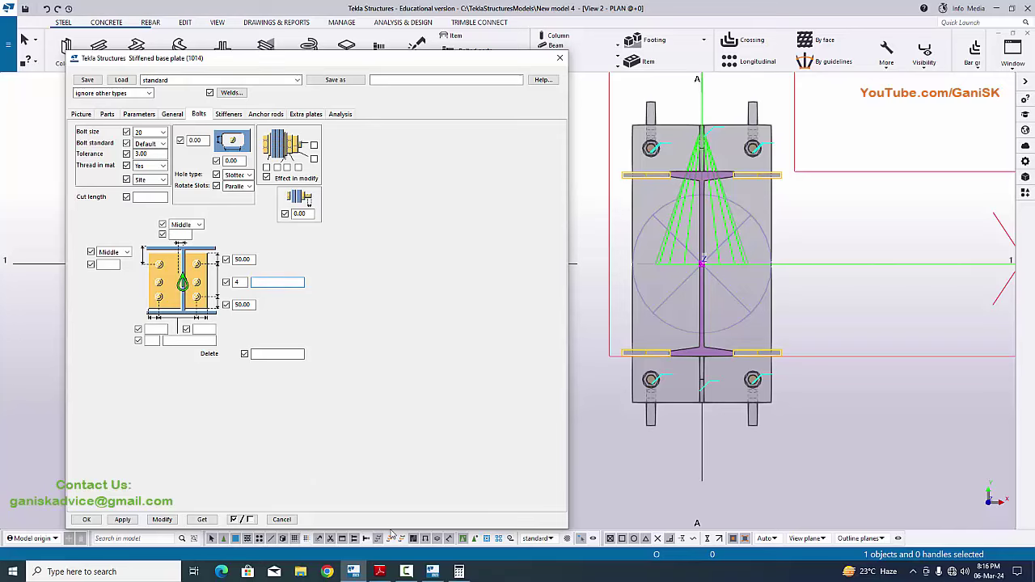
click(379, 571)
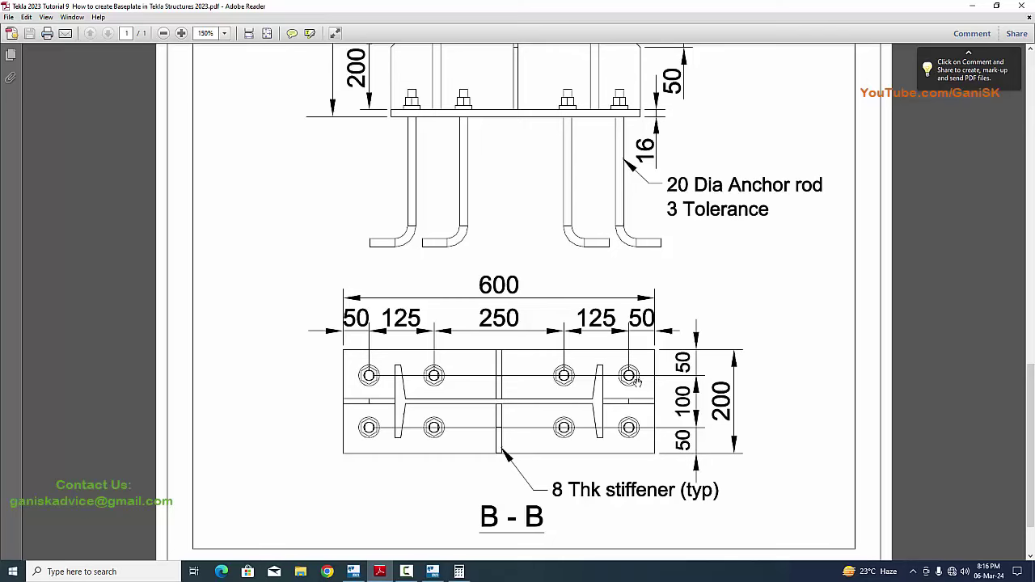
click(353, 572)
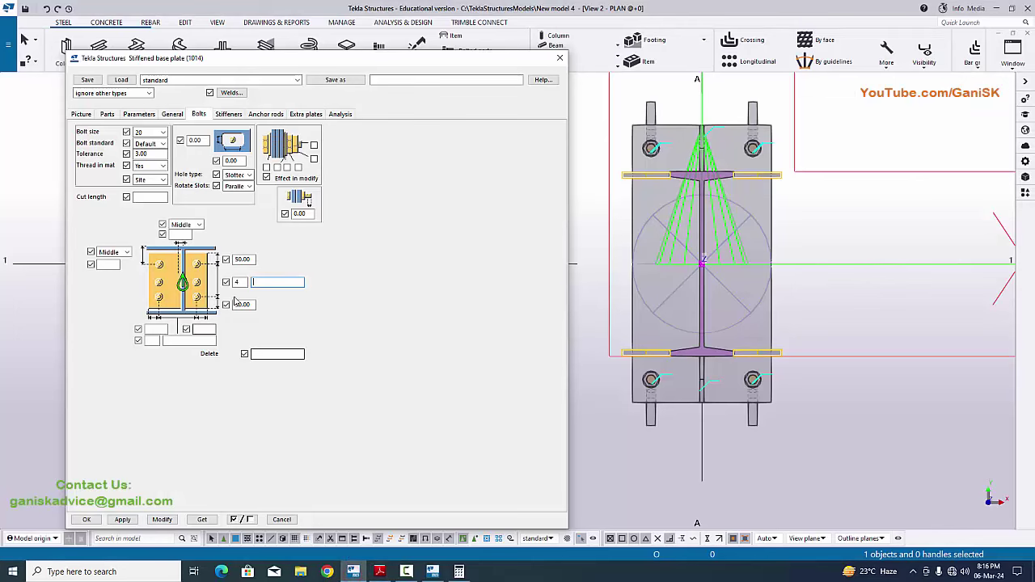
click(261, 282)
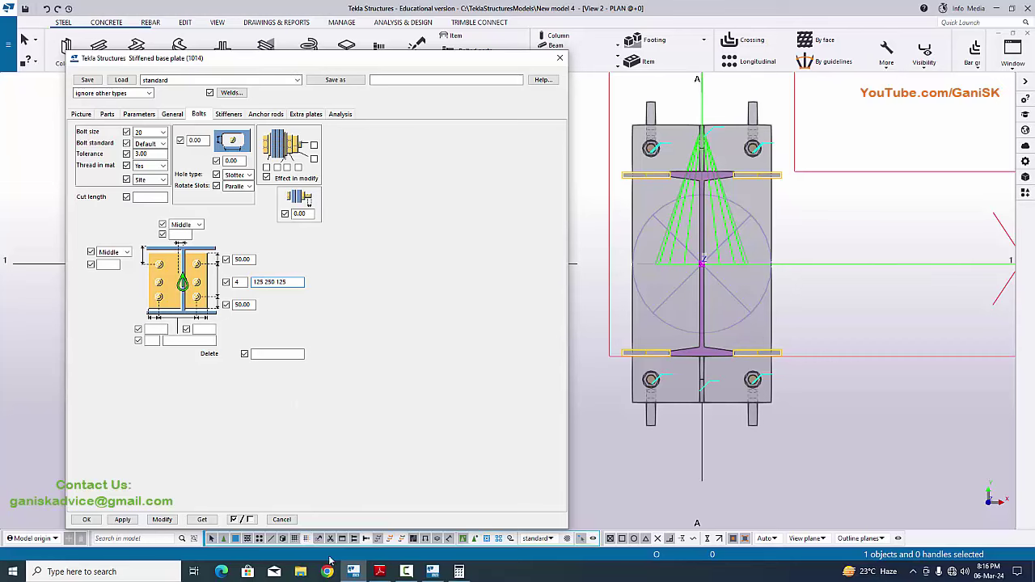
click(379, 571)
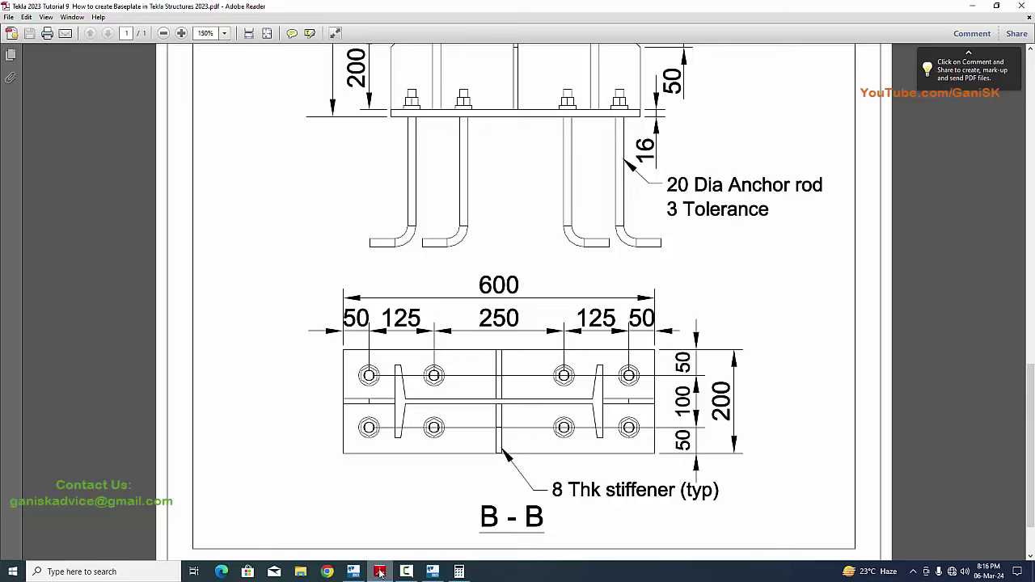
click(352, 571)
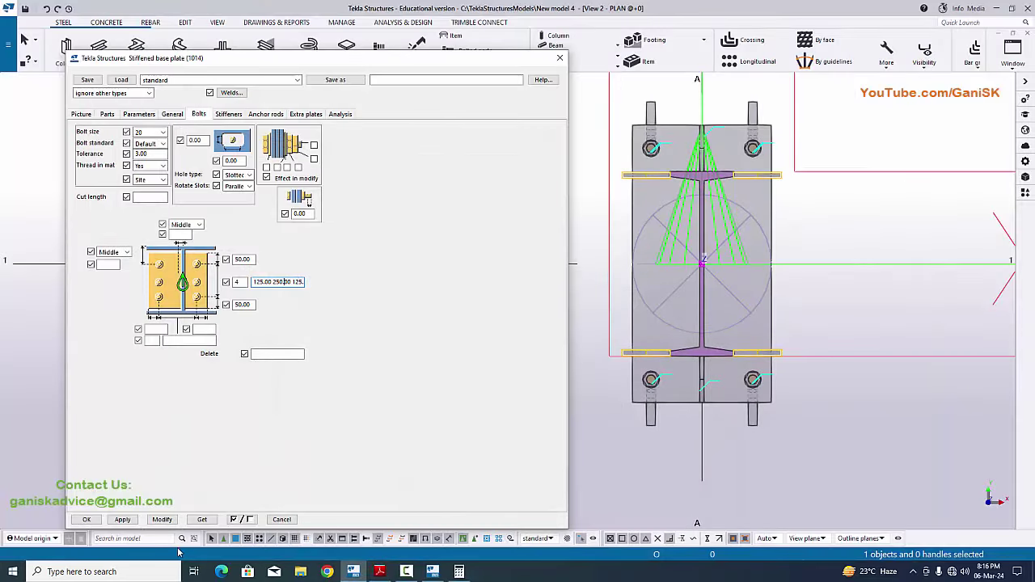
click(161, 518)
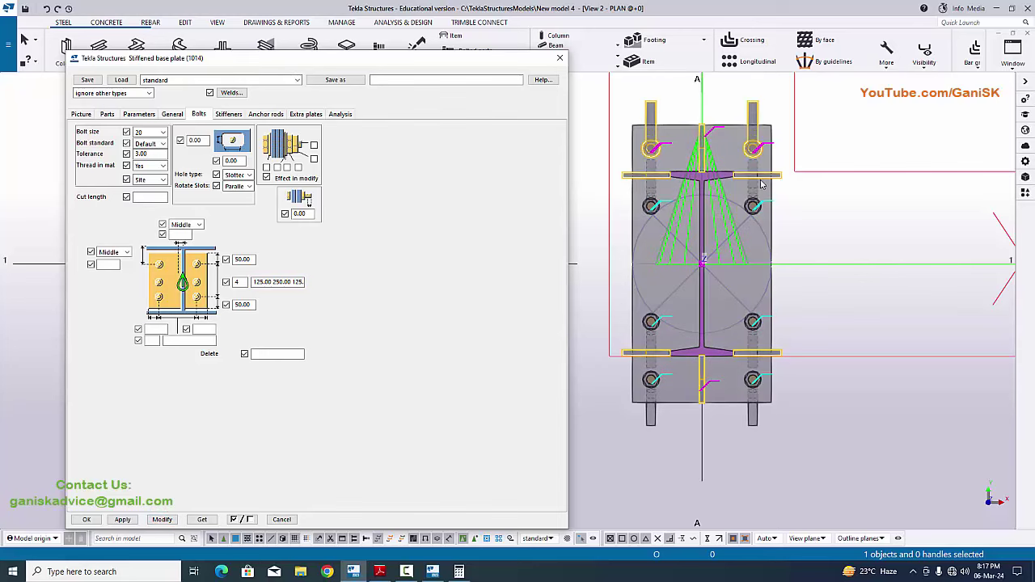
scroll(762, 164, up, 1)
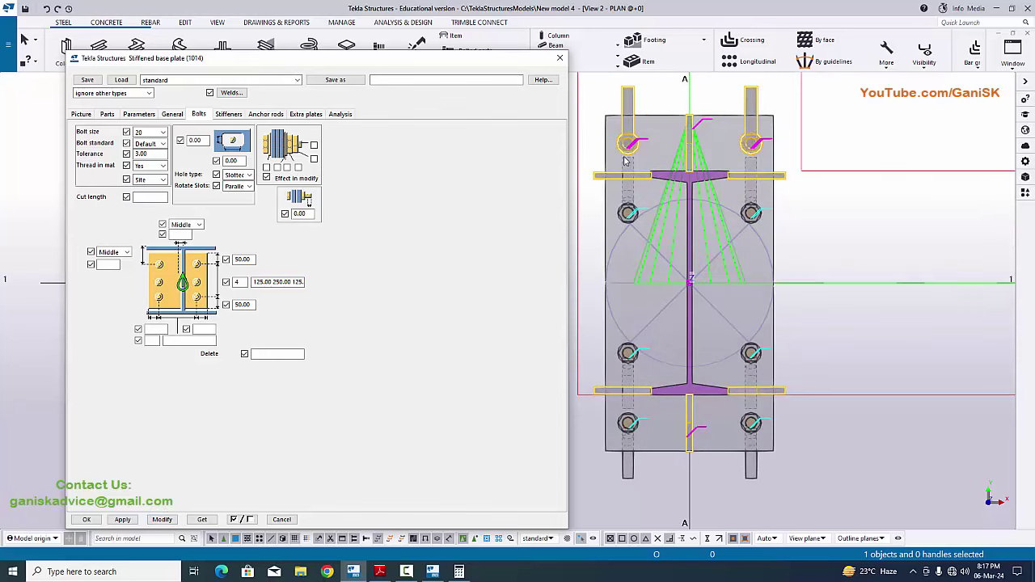
scroll(667, 420, down, 1)
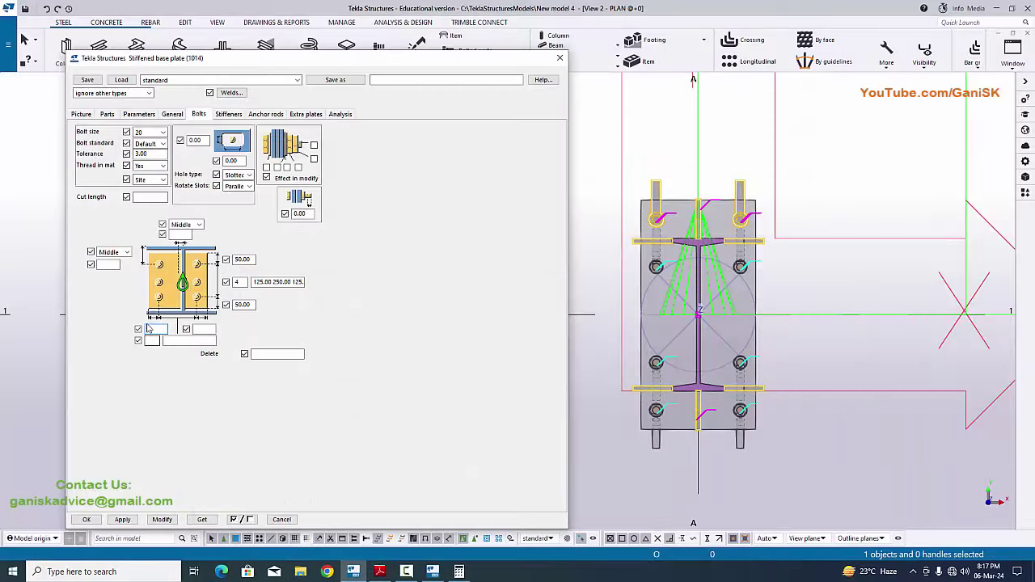
- Set both crosswise bolt edge distances to 50 mm and the crosswise bolts to 2 at 100 mm spacing per the PDF, and update the base plate
text(50)
click(203, 329)
text(50)
click(379, 571)
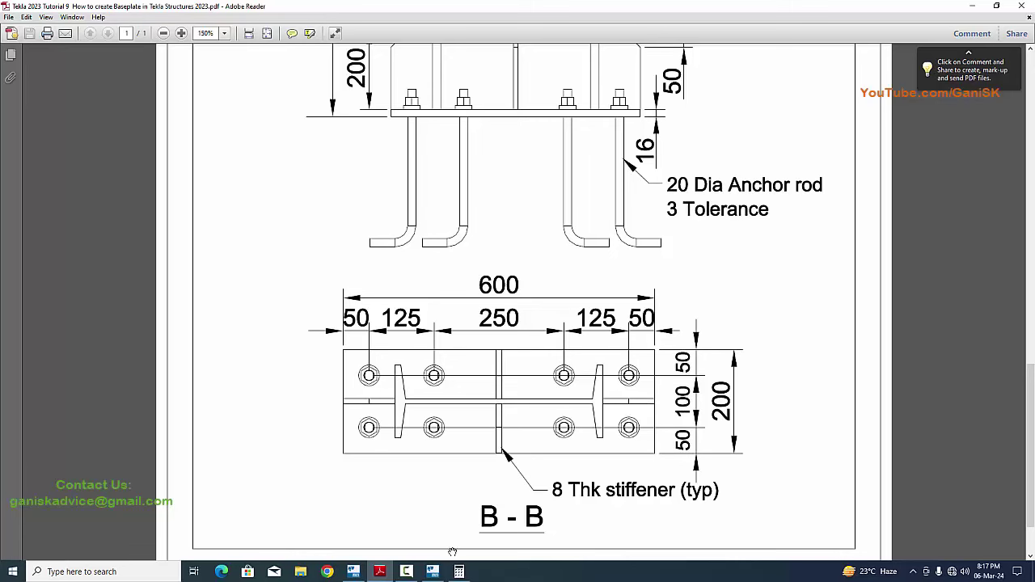
click(406, 572)
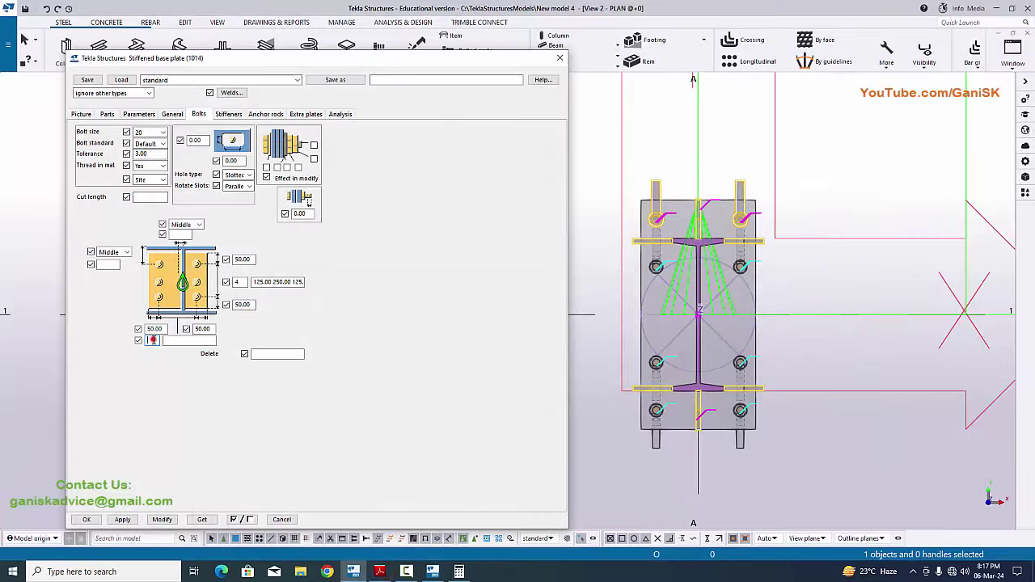
click(152, 340)
text(2)
click(187, 342)
text(100.00)
click(160, 519)
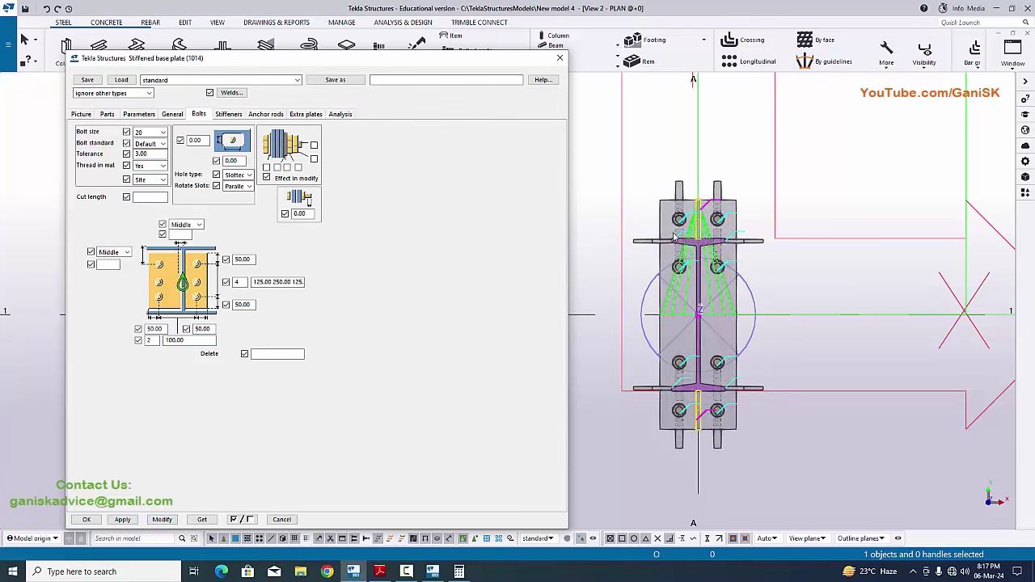
scroll(712, 259, up, 5)
scroll(742, 283, down, 5)
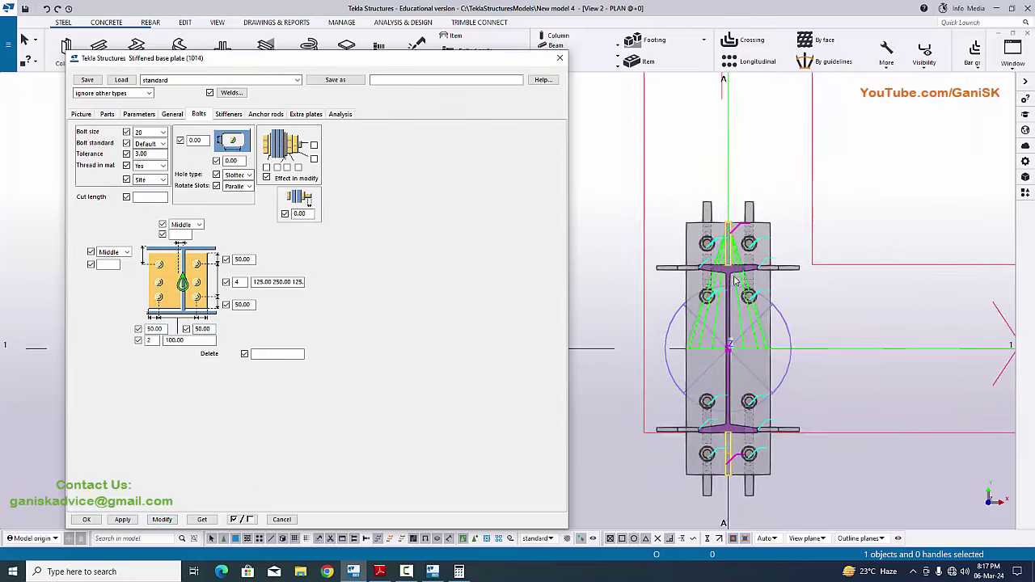
- Switch to View 1 - 3d and show the column base with its stiffeners and anchor rods from below the flanges
click(1015, 58)
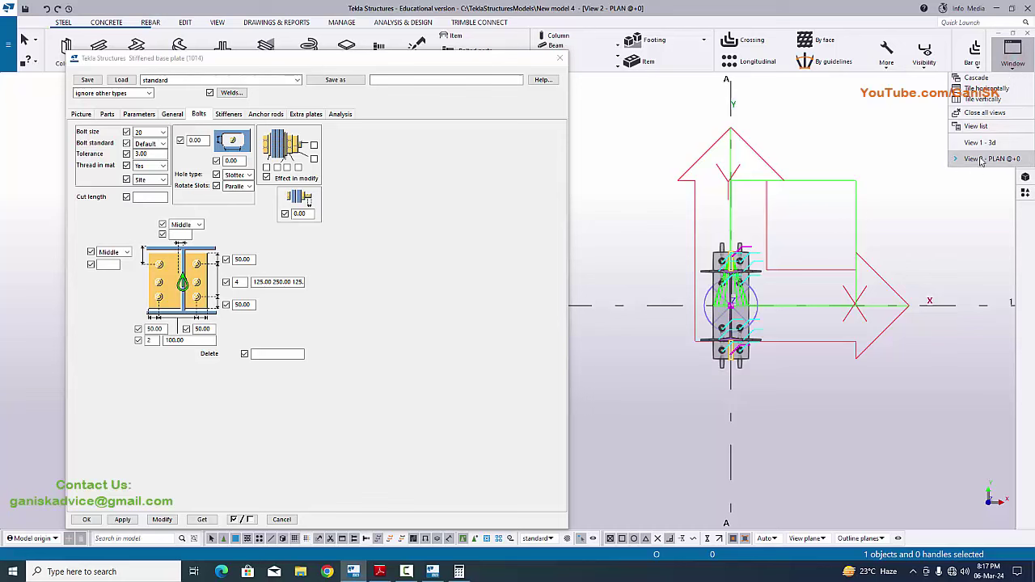
click(1002, 143)
middle_drag(727, 396, 617, 300)
scroll(828, 296, up, 5)
scroll(828, 296, up, 3)
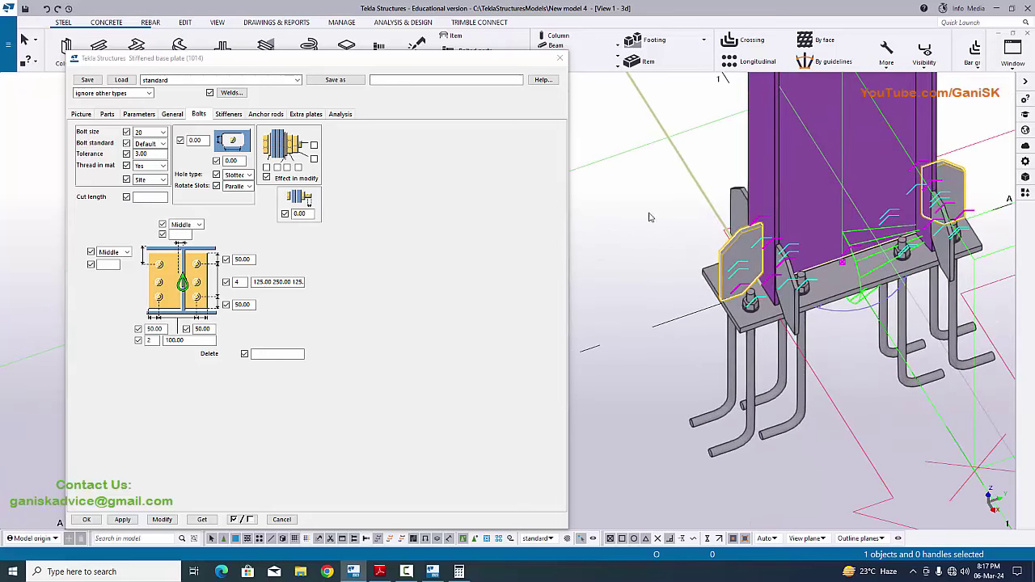
- Check the stiffener dimensions in the Adobe Reader PDF, set the height of the stiffeners outside the column flanges to 200 mm in Tekla Structures, and update the component
click(379, 571)
scroll(433, 190, down, 2)
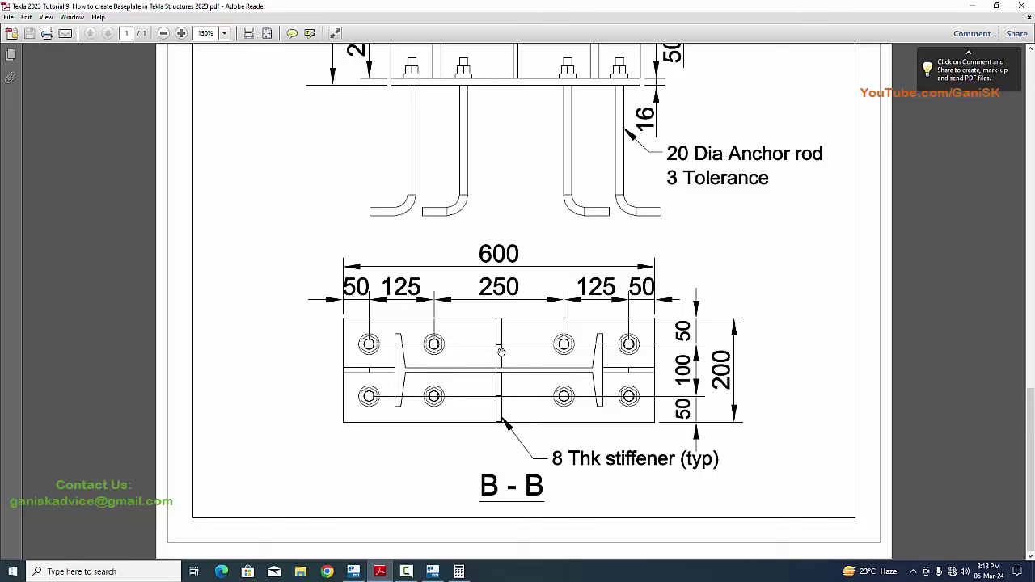
scroll(525, 295, up, 5)
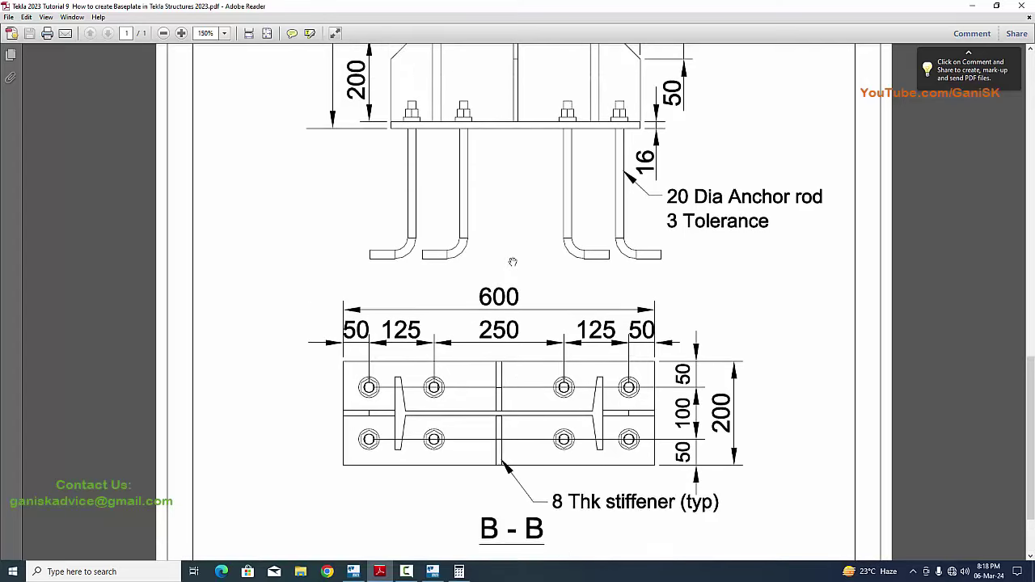
scroll(525, 293, up, 3)
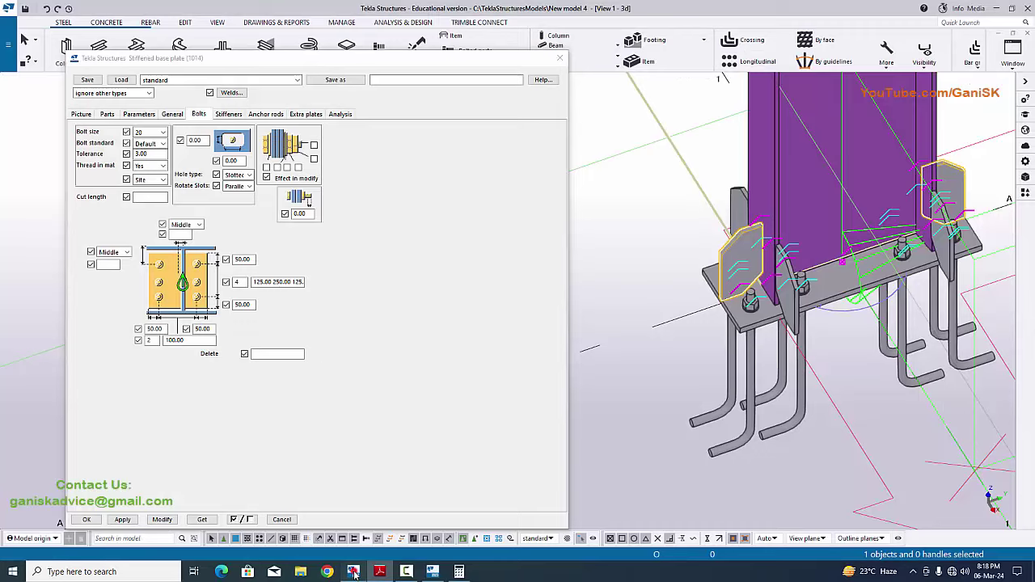
click(352, 571)
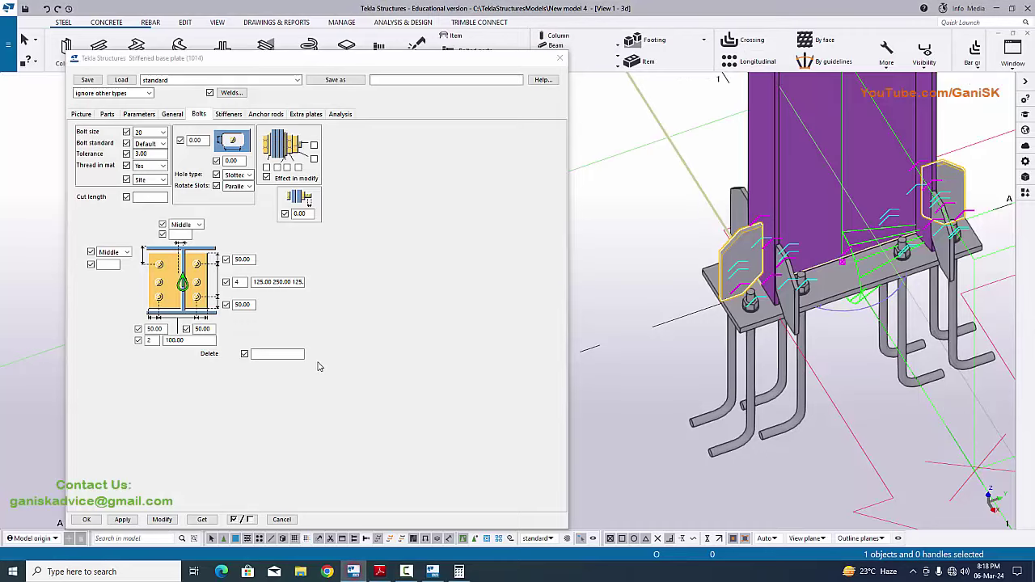
click(229, 114)
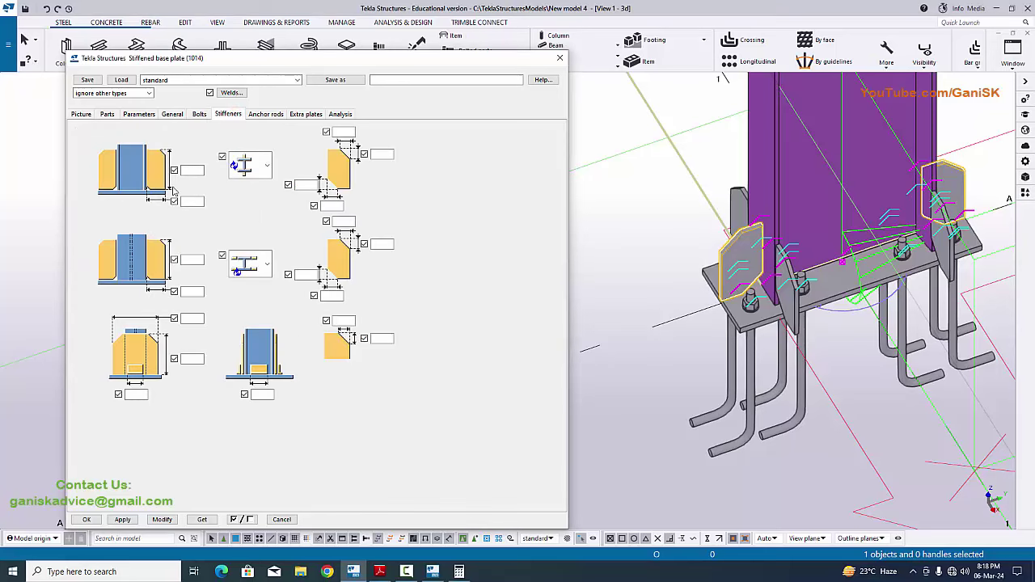
scroll(756, 301, up, 5)
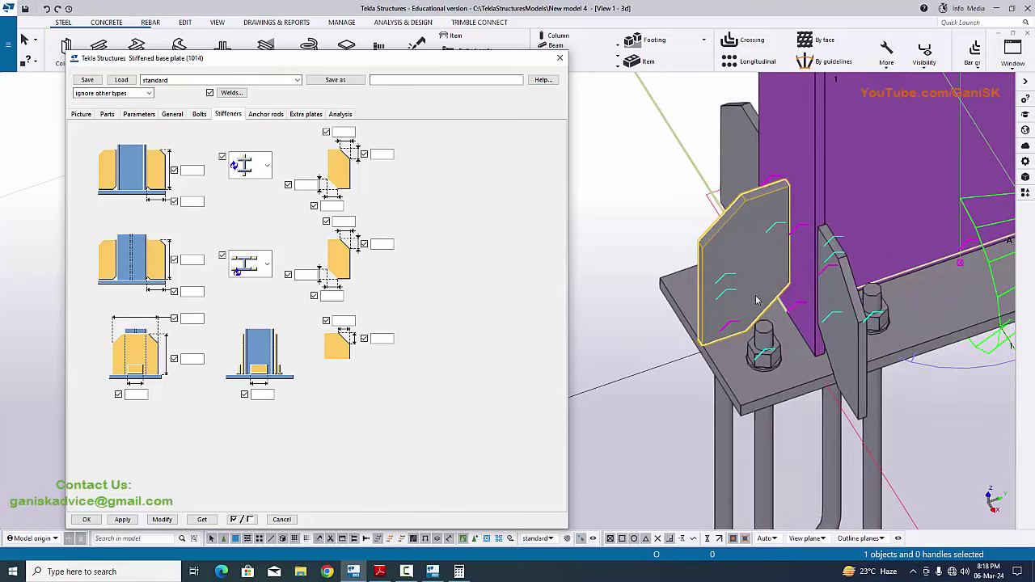
ctrl+middle_drag(758, 321, 497, 508)
click(380, 571)
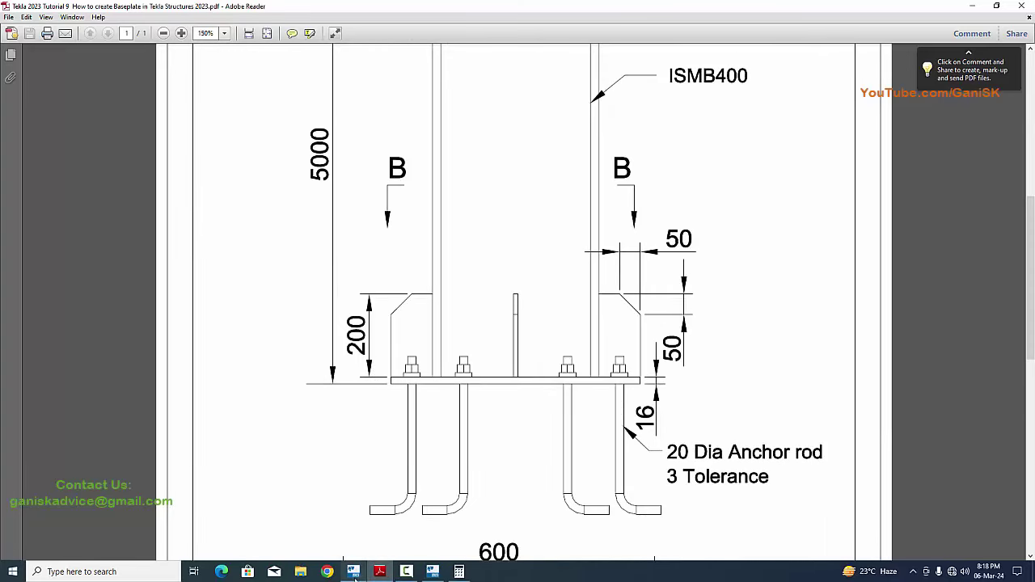
click(352, 571)
click(191, 170)
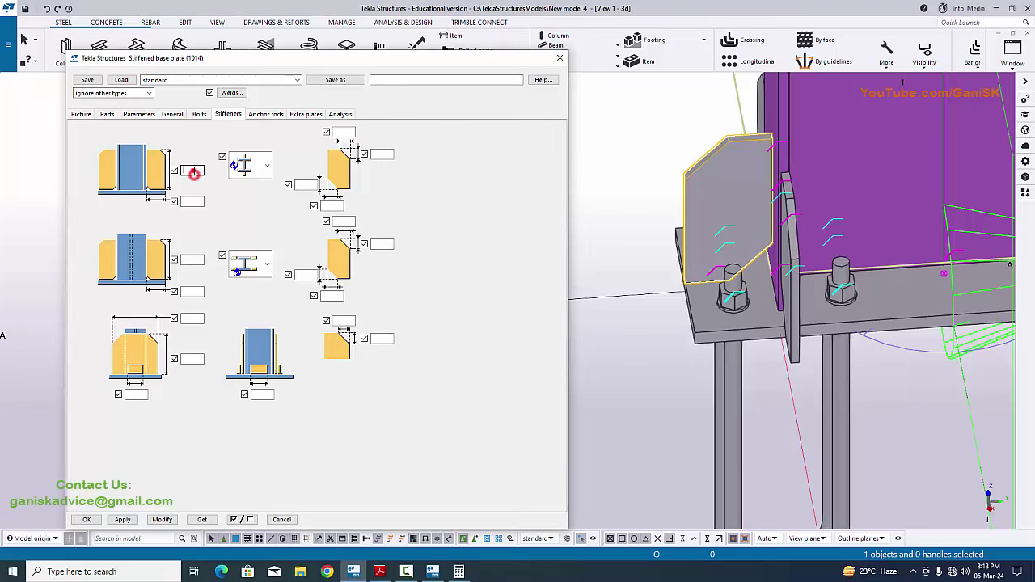
text(200)
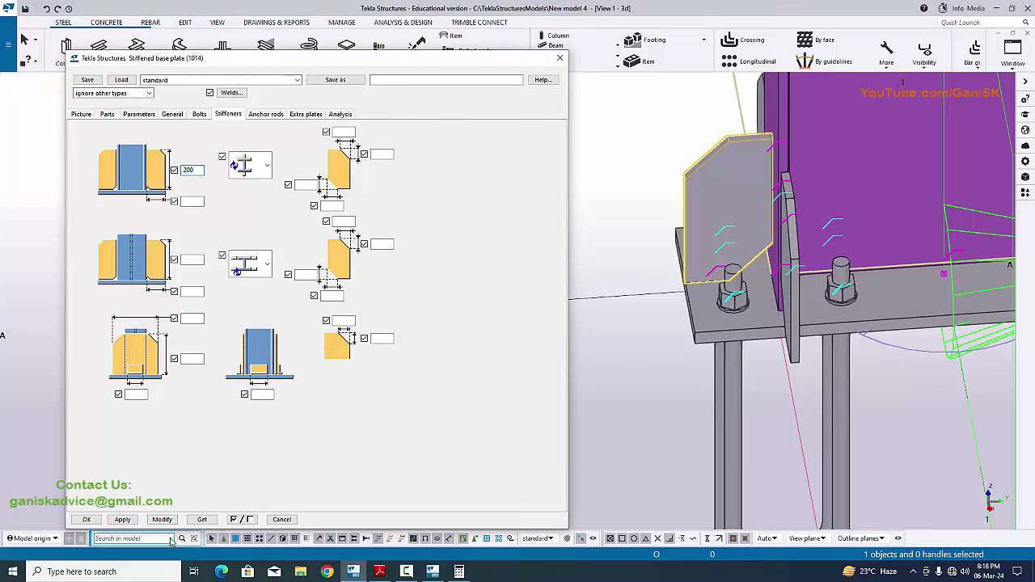
click(162, 519)
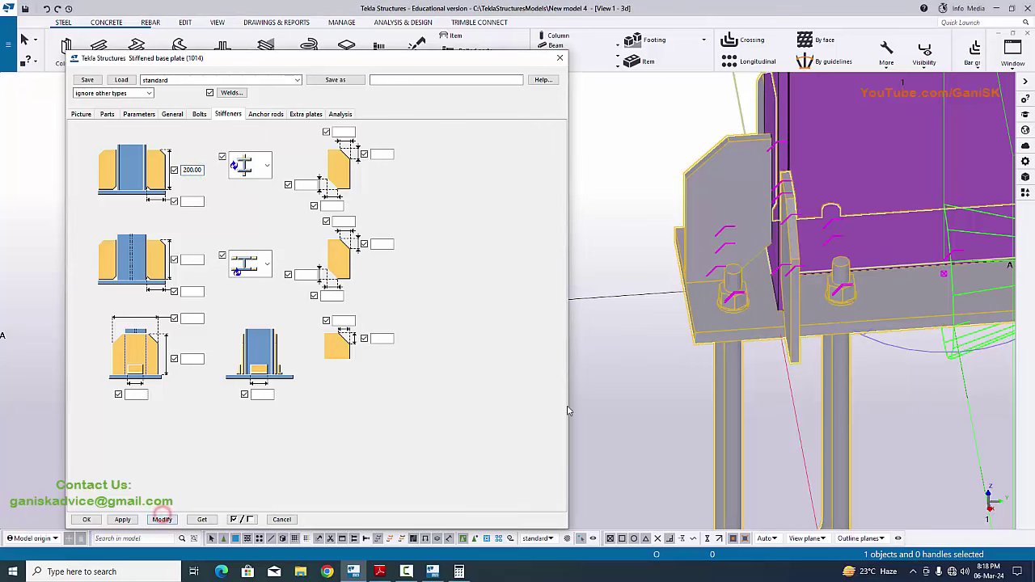
- Check the stiffeners' lower corners in the PDF, set both bottom chamfer dimensions of the flange-side stiffeners to 0 in Tekla Structures, and update the component
click(379, 571)
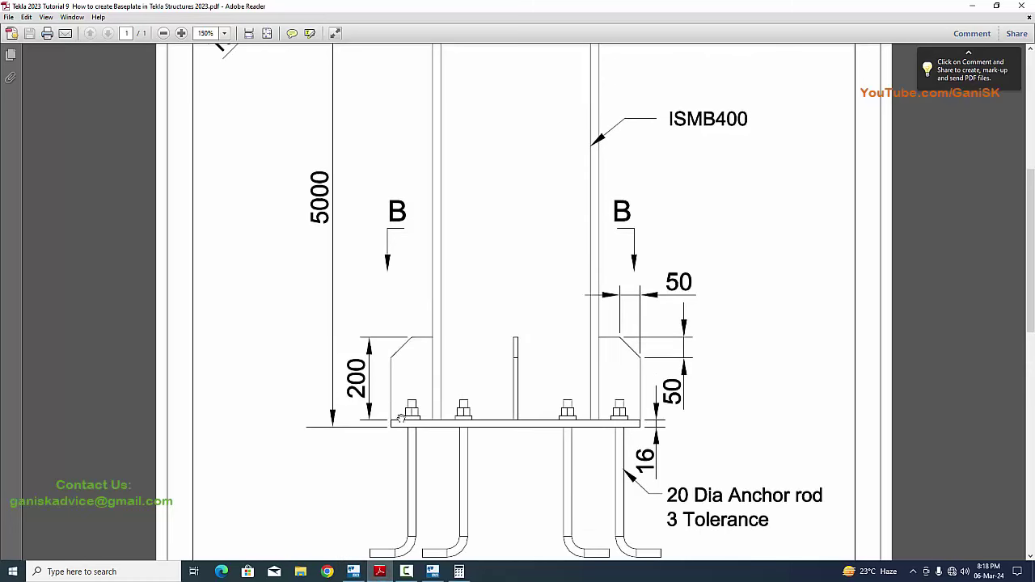
ctrl+scroll(326, 415, up, 3)
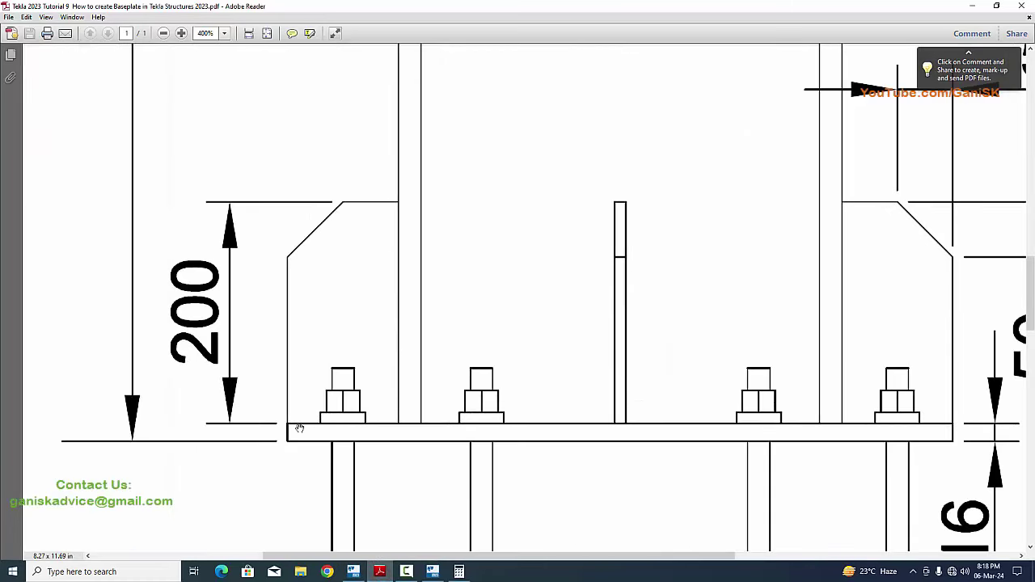
ctrl+scroll(290, 431, down, 3)
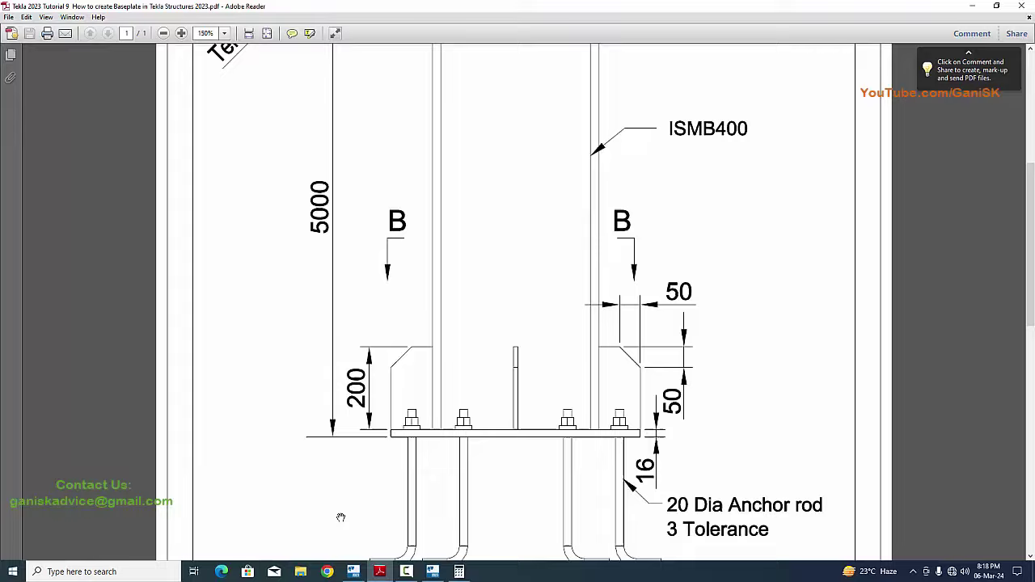
click(353, 570)
scroll(742, 261, up, 4)
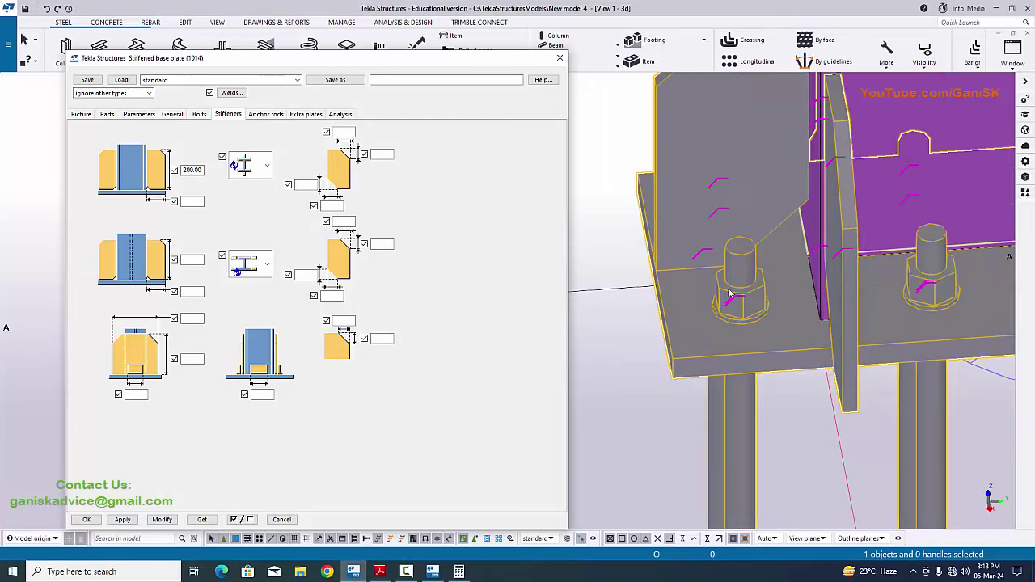
scroll(691, 271, down, 3)
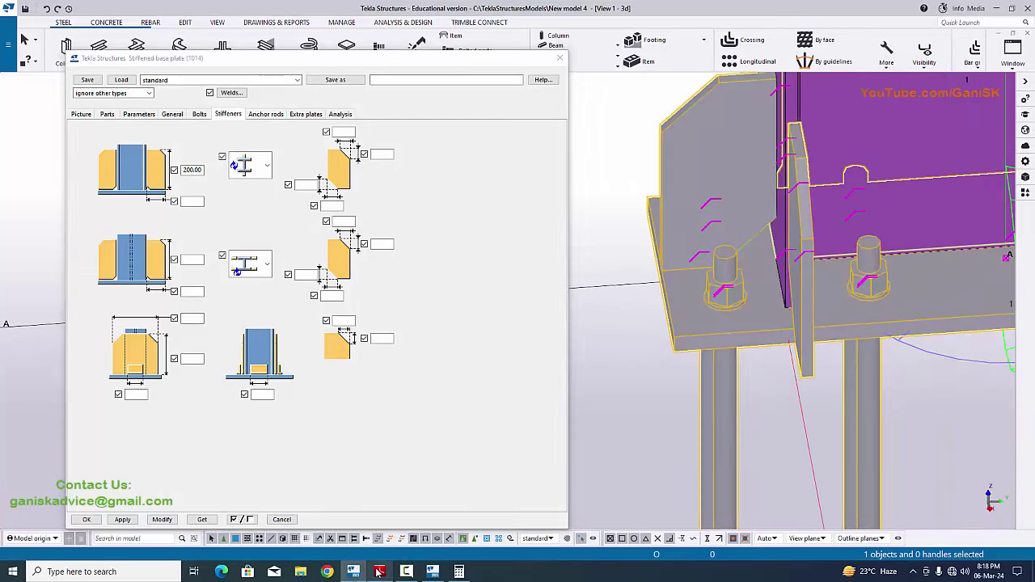
click(379, 571)
scroll(431, 452, up, 1)
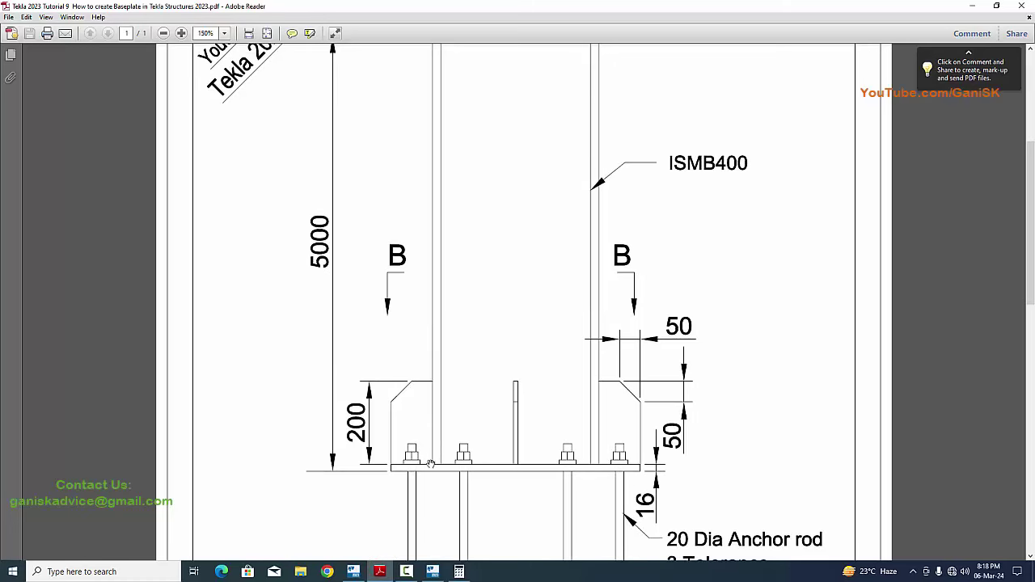
click(352, 571)
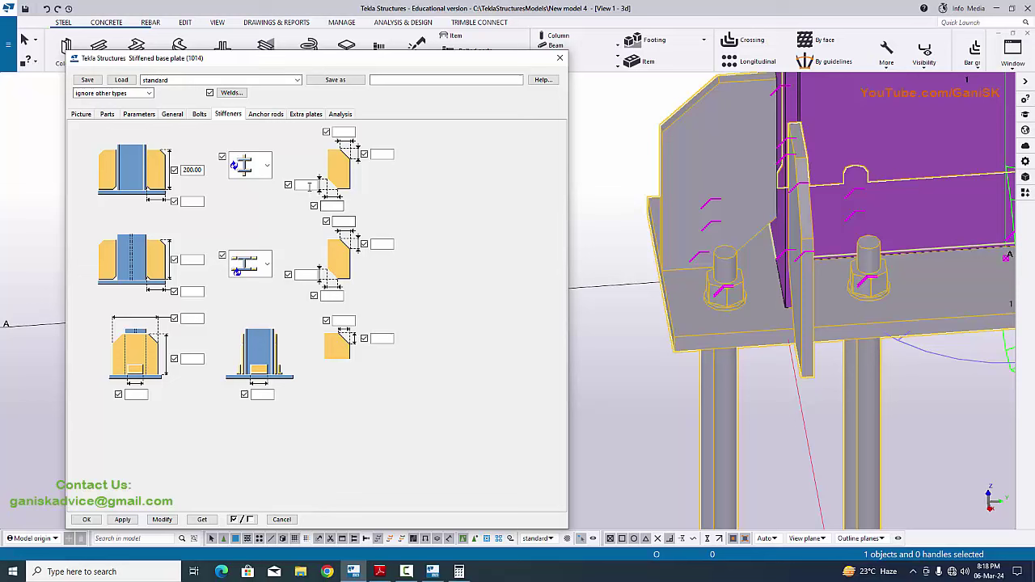
click(331, 205)
click(305, 184)
click(162, 519)
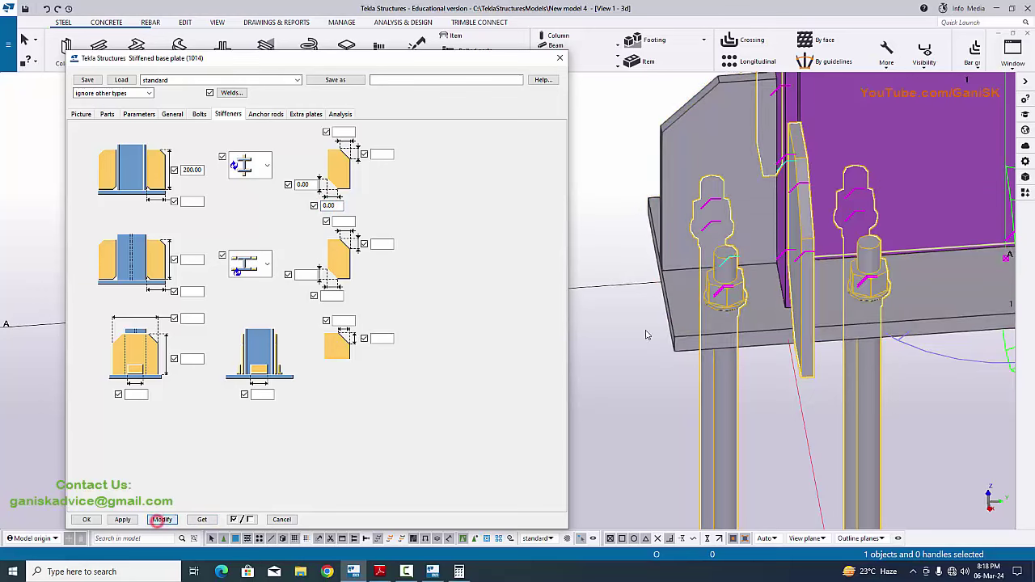
- Check the upper stiffener chamfers in the Adobe Reader PDF, set both top chamfer dimensions of the flange-side stiffeners to 50 in Tekla Structures, and update the component
ctrl+middle_drag(646, 334, 711, 174)
scroll(713, 165, up, 2)
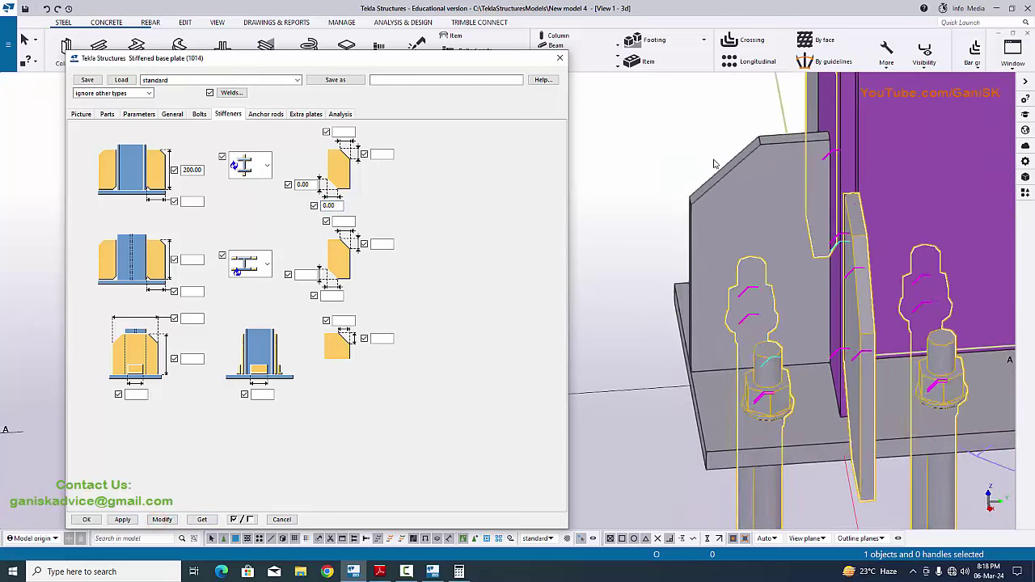
scroll(713, 166, up, 2)
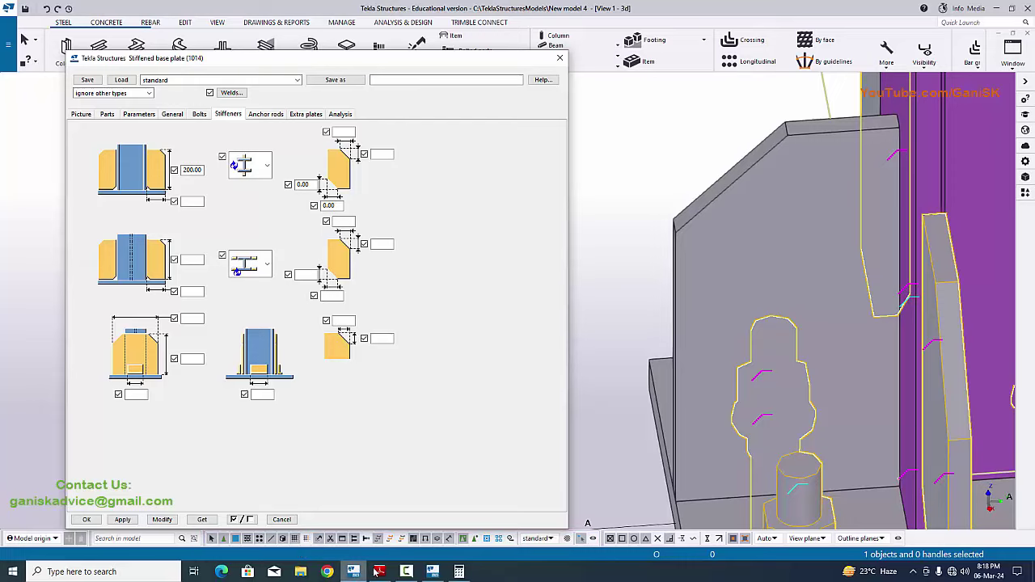
click(378, 571)
ctrl+scroll(643, 414, up, 1)
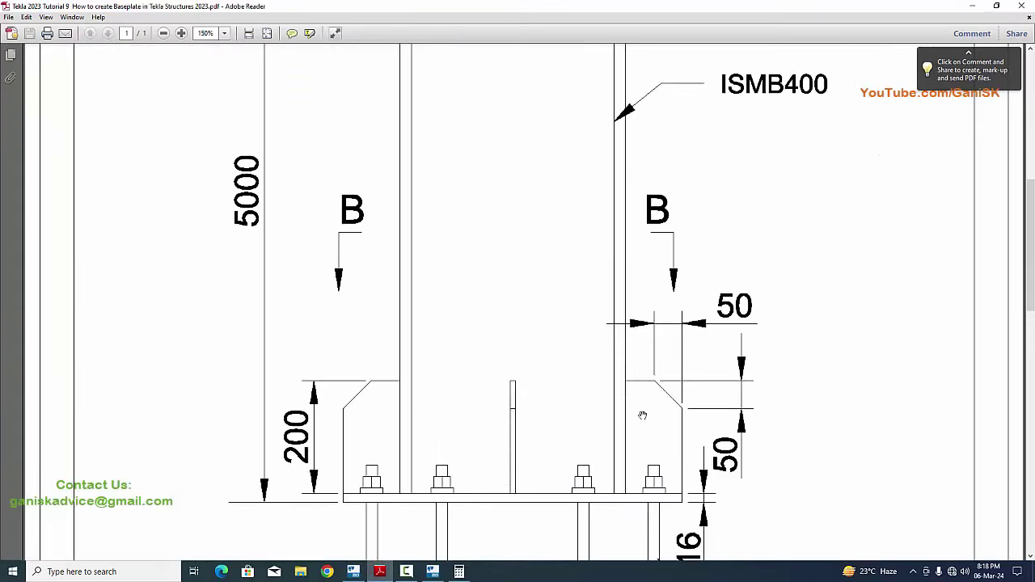
ctrl+scroll(642, 415, up, 3)
ctrl+scroll(770, 373, down, 3)
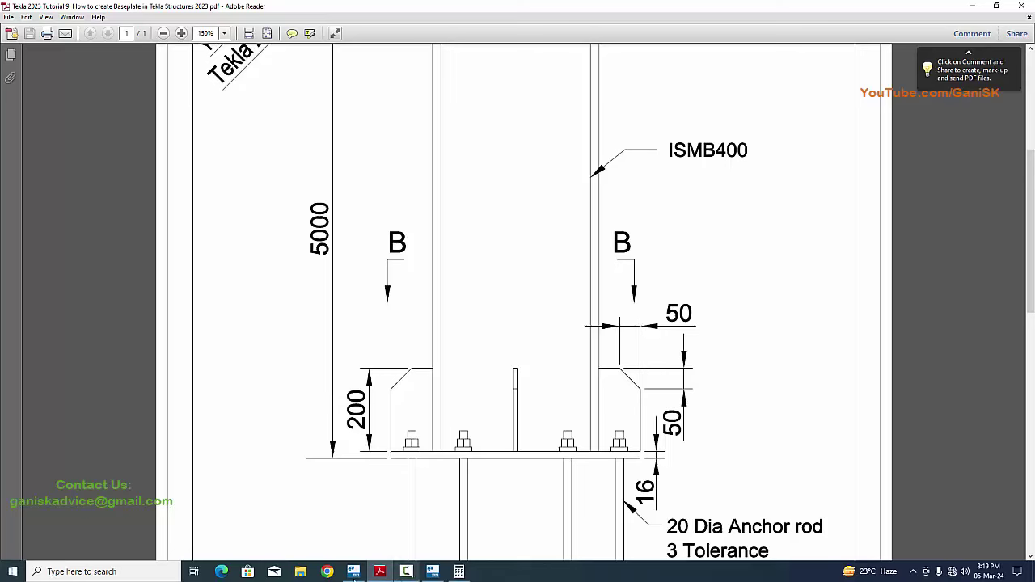
click(352, 572)
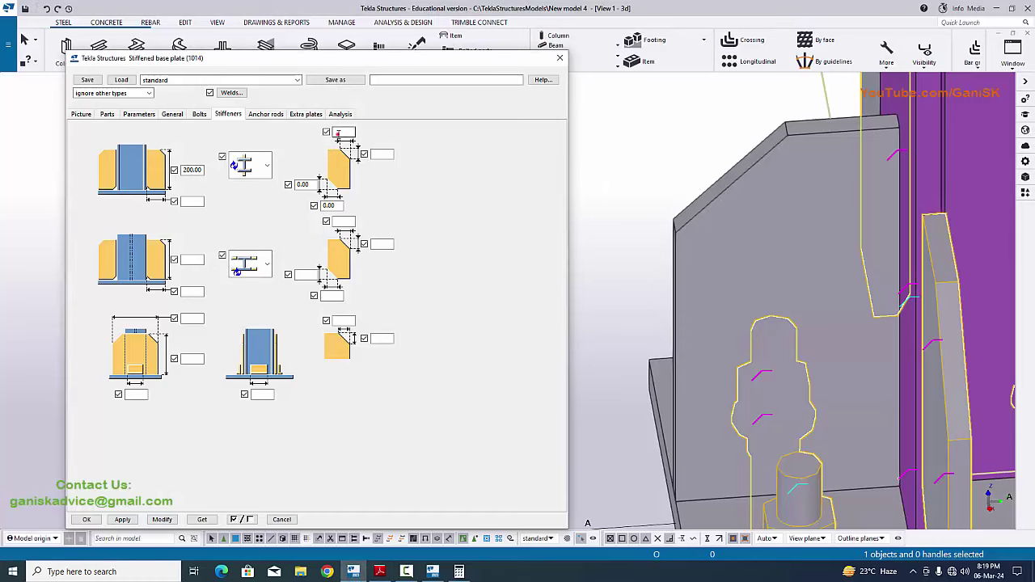
click(386, 154)
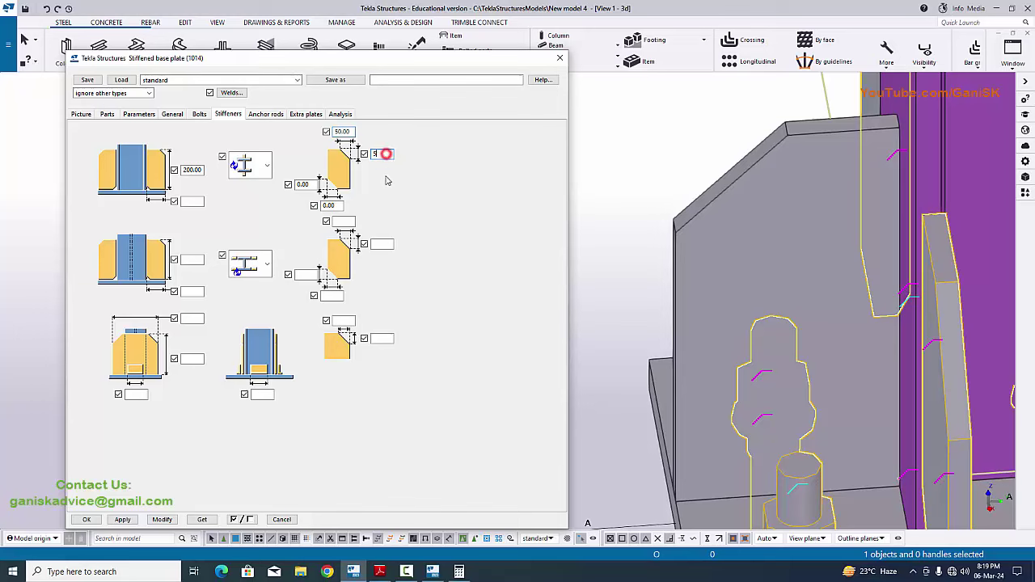
text(50)
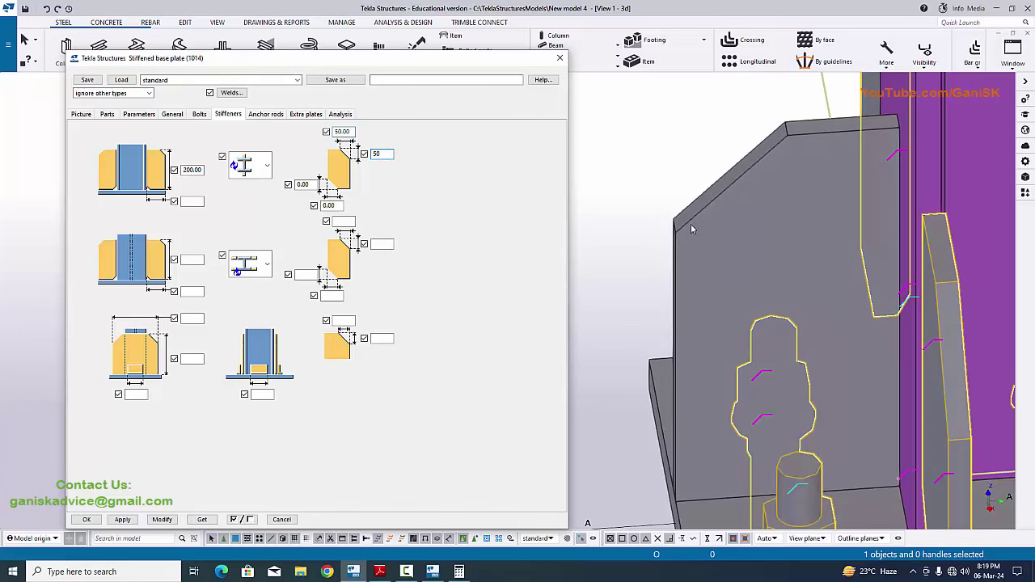
click(162, 519)
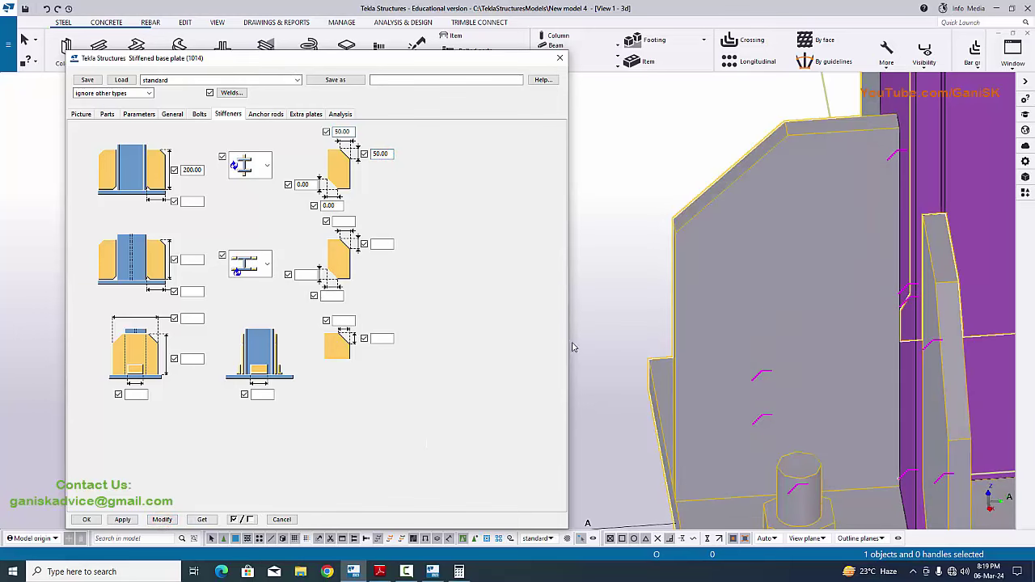
- Inspect the flange-side and web-side stiffeners around the column base from several directions
ctrl+middle_drag(574, 346, 768, 337)
scroll(663, 278, down, 3)
scroll(772, 338, up, 3)
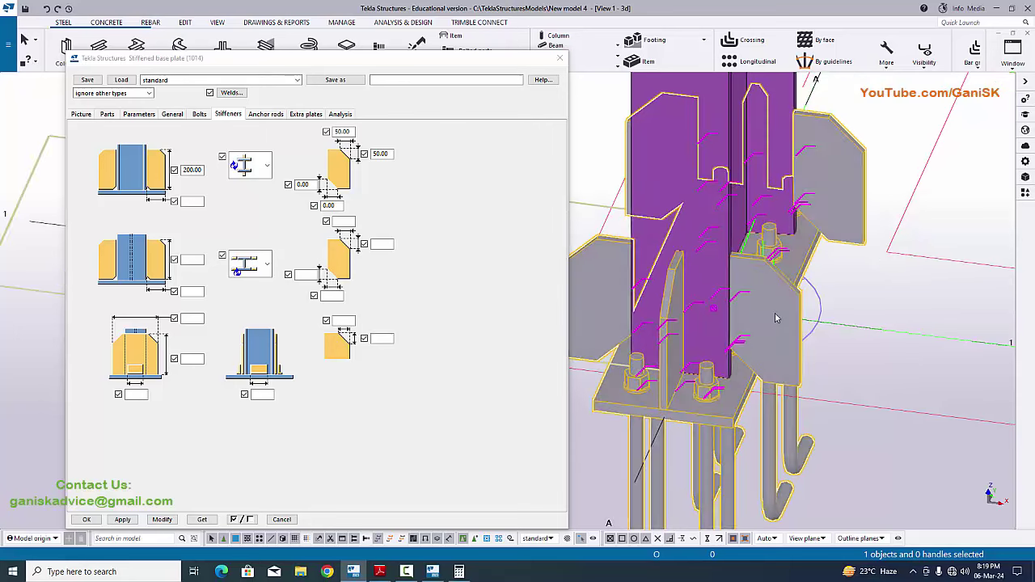
scroll(768, 328, down, 2)
scroll(758, 307, up, 1)
ctrl+middle_drag(758, 307, 383, 340)
scroll(712, 280, up, 5)
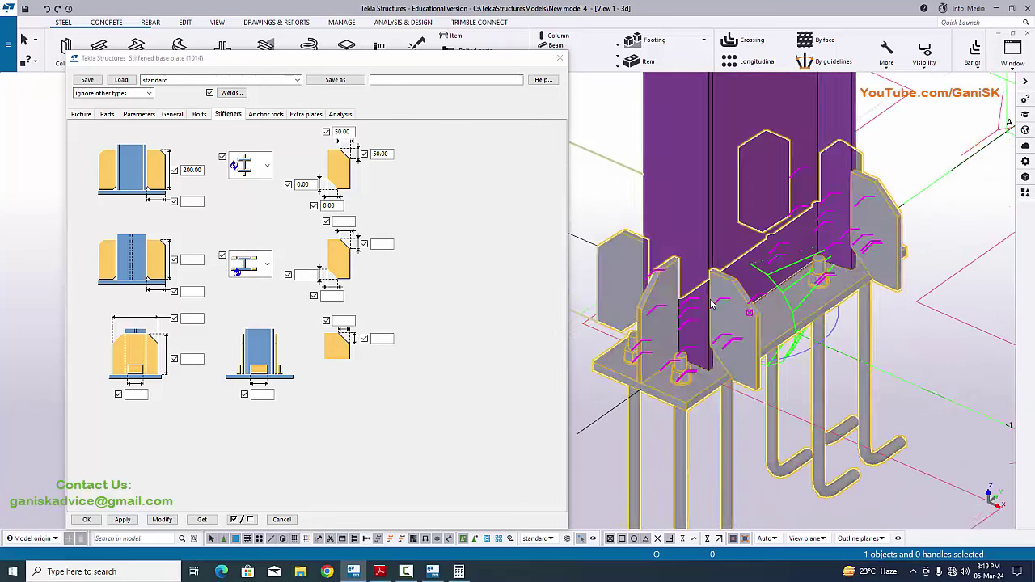
scroll(712, 280, up, 2)
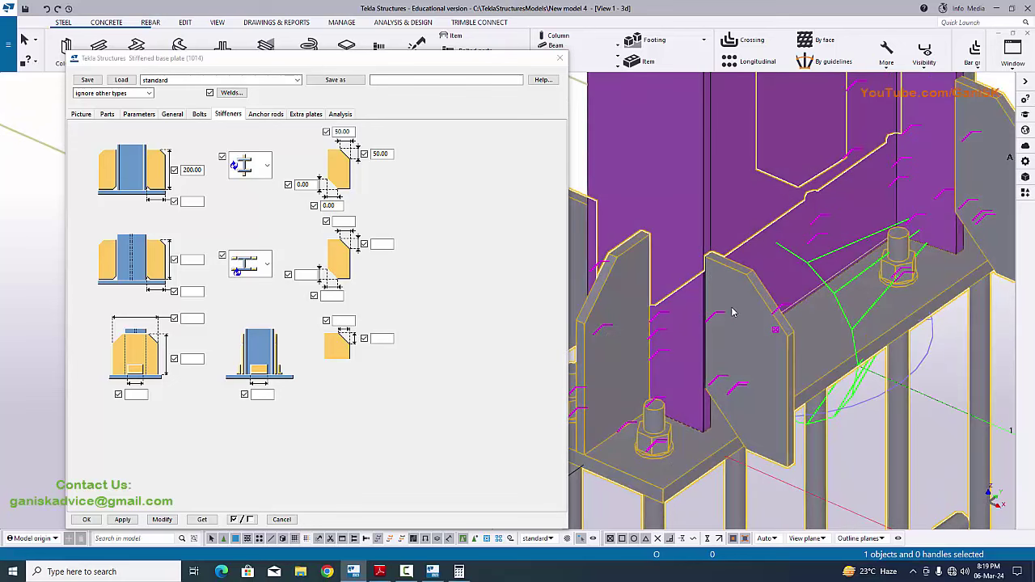
scroll(740, 305, down, 3)
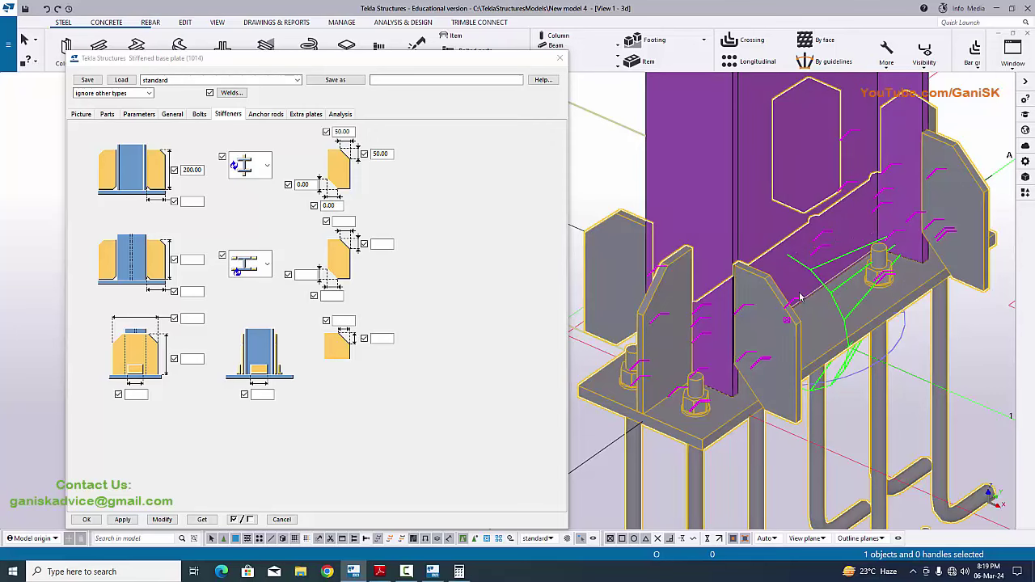
- Check the stiffener layout in the PDF, try the web stiffener arrangement with plates between the flanges in Tekla Structures, and update the component
click(380, 571)
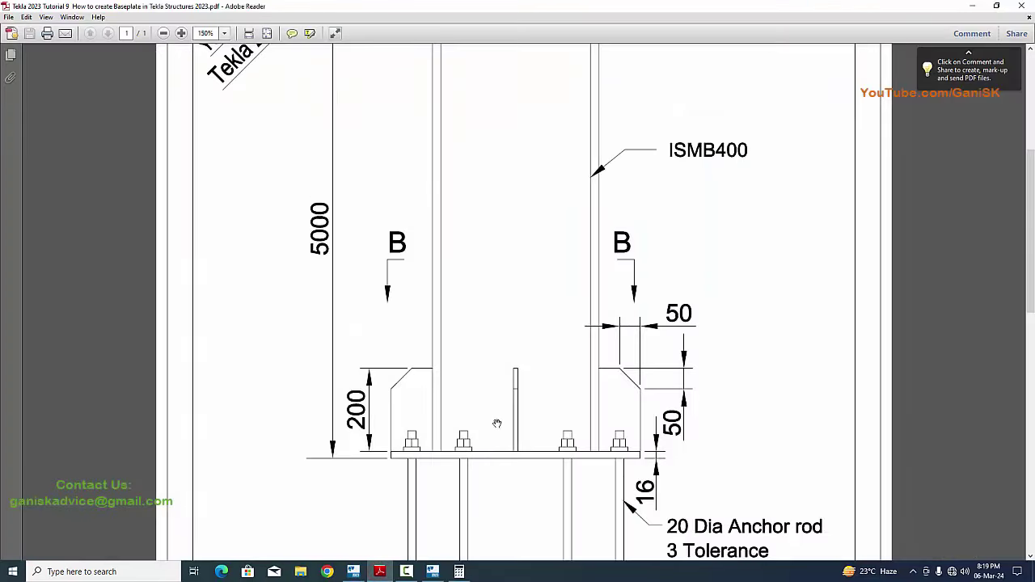
scroll(497, 423, down, 1)
scroll(511, 345, down, 5)
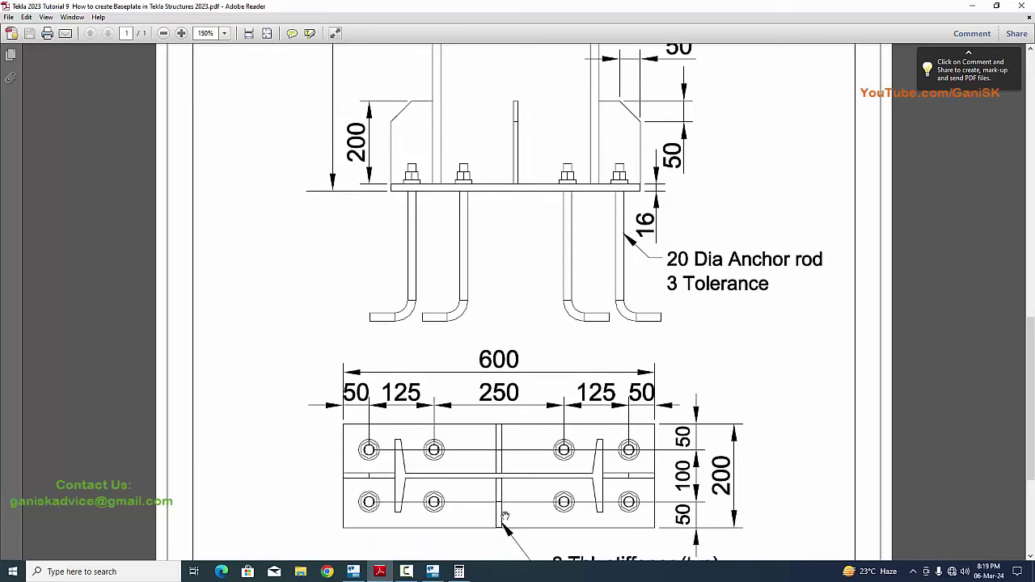
scroll(521, 404, up, 1)
click(354, 570)
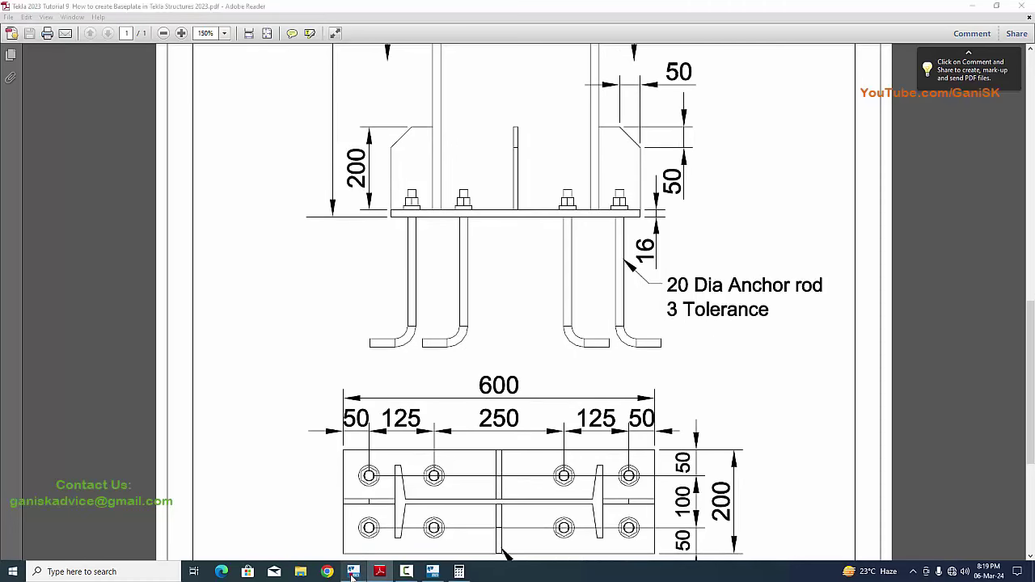
click(255, 267)
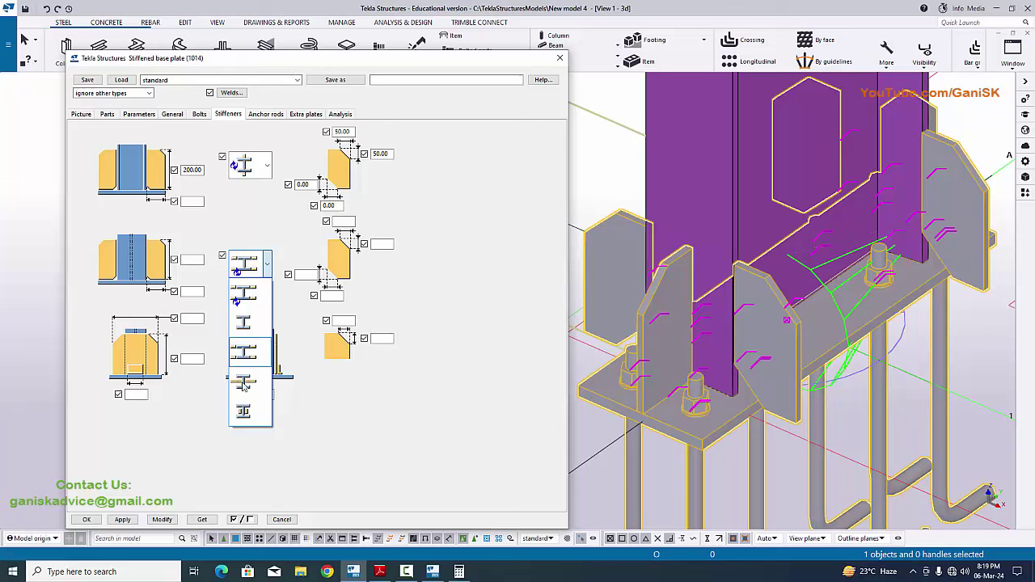
click(244, 414)
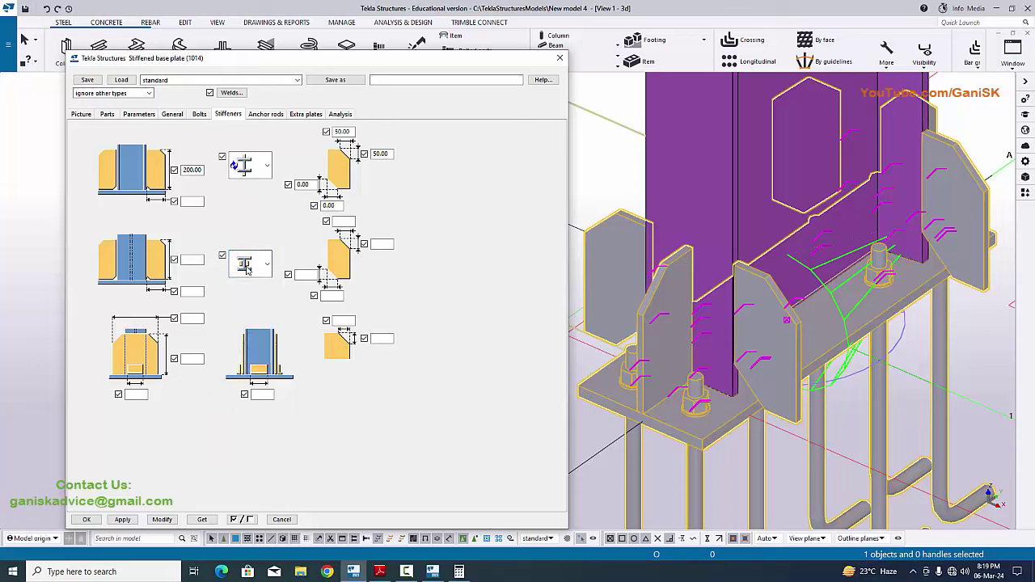
click(161, 518)
- Change the web stiffener arrangement to a single central plate on each side of the web and update the base plate
click(251, 264)
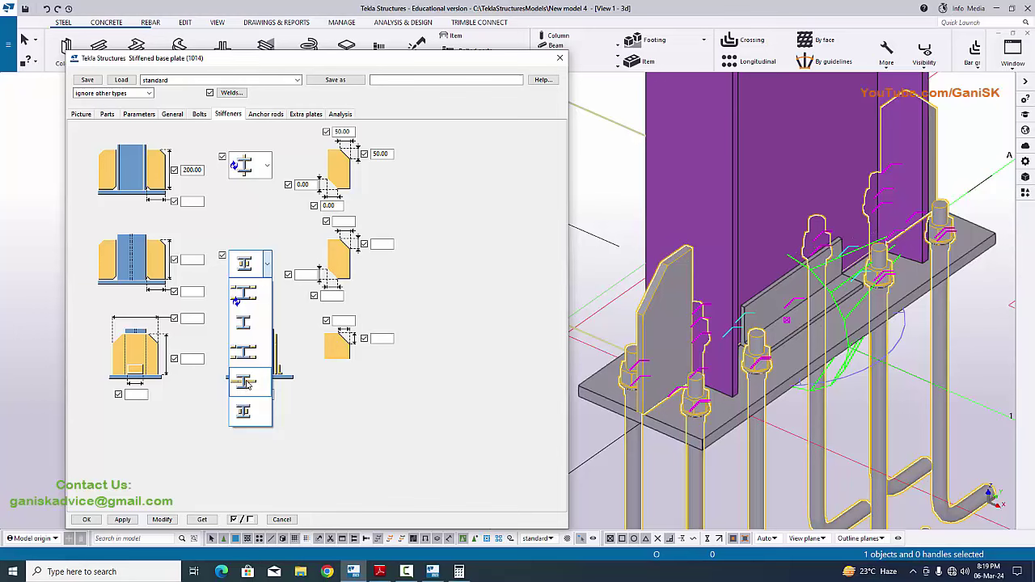
click(246, 382)
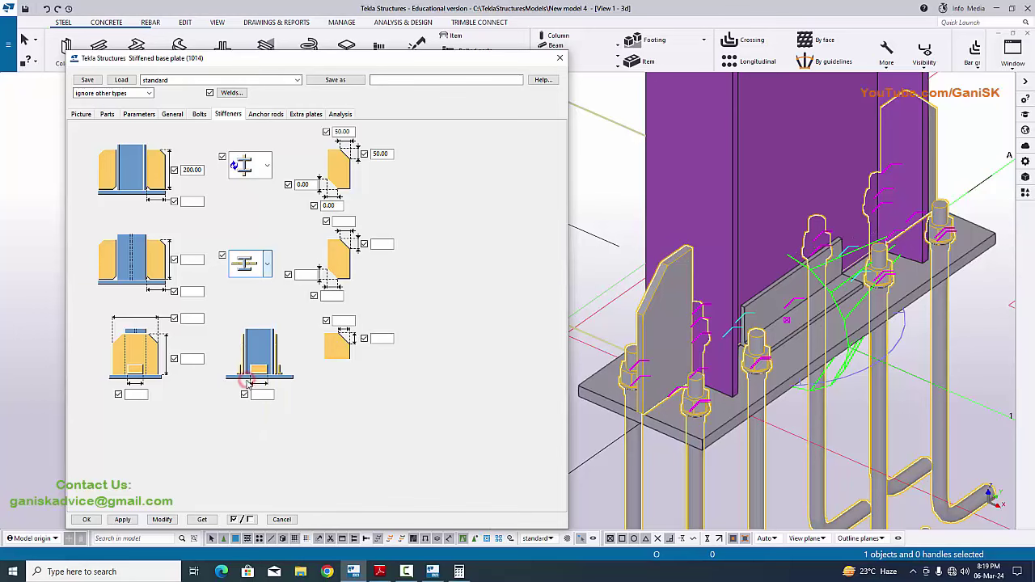
click(166, 519)
scroll(824, 271, down, 2)
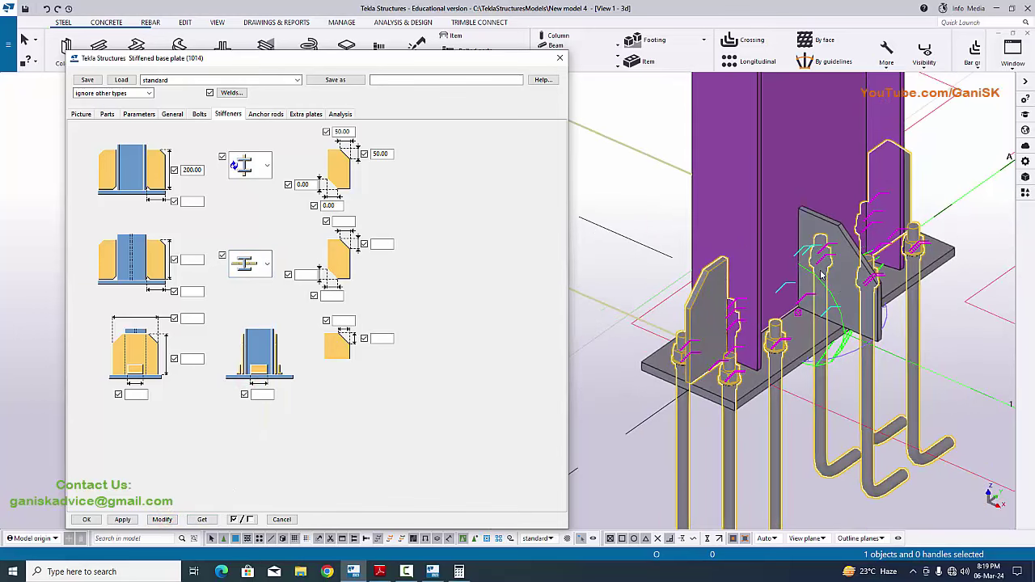
scroll(801, 287, down, 2)
scroll(778, 309, up, 5)
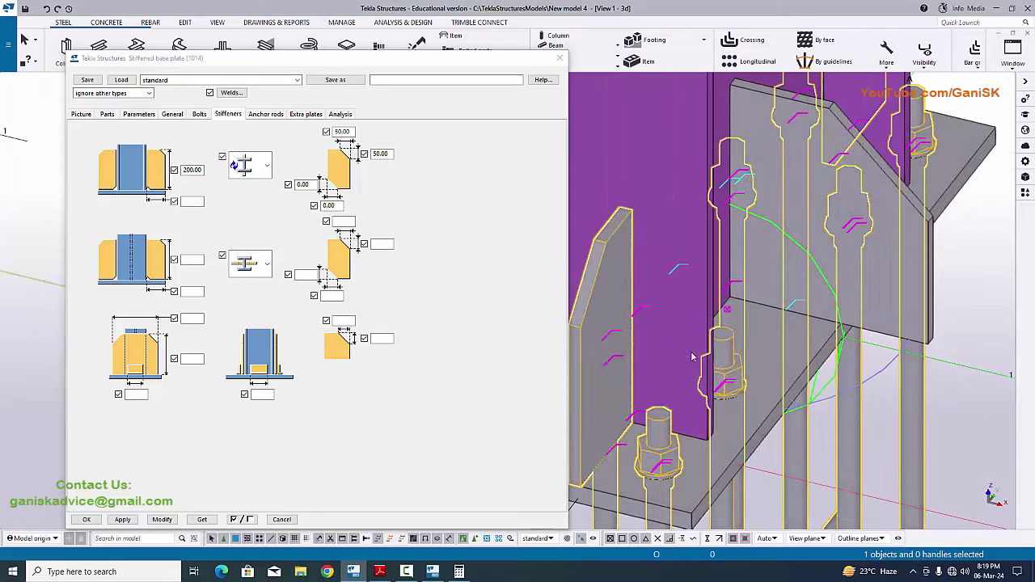
- Check the web stiffeners in the PDF, set their width to 95 mm and height to 200 mm in Tekla Structures, and update the component
click(377, 572)
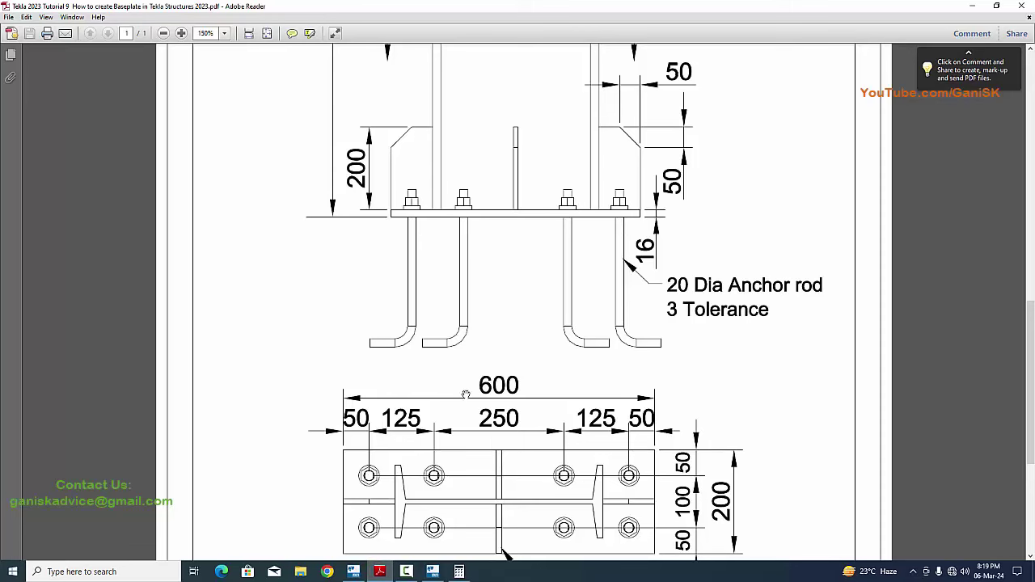
scroll(744, 424, down, 1)
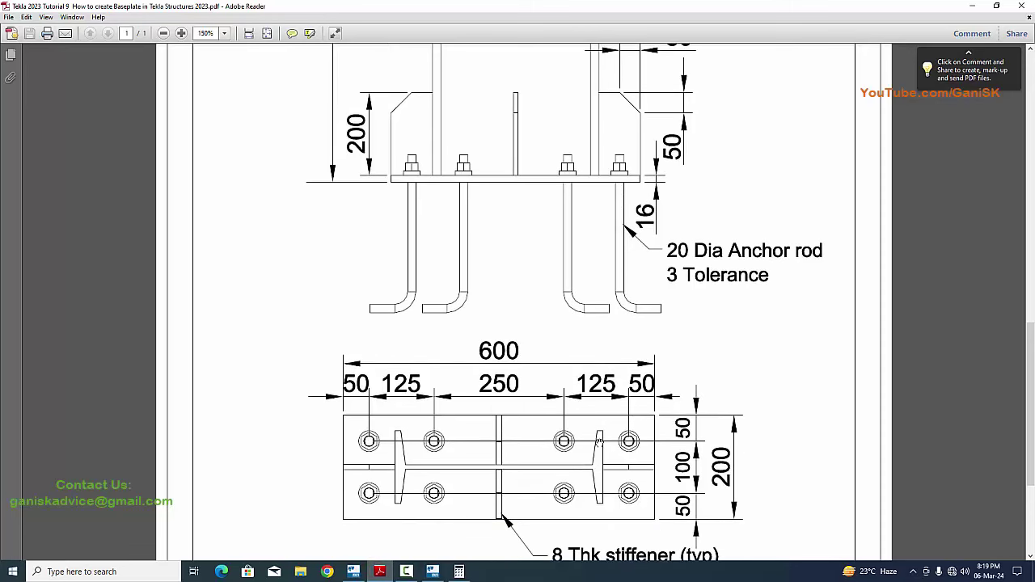
scroll(517, 465, up, 1)
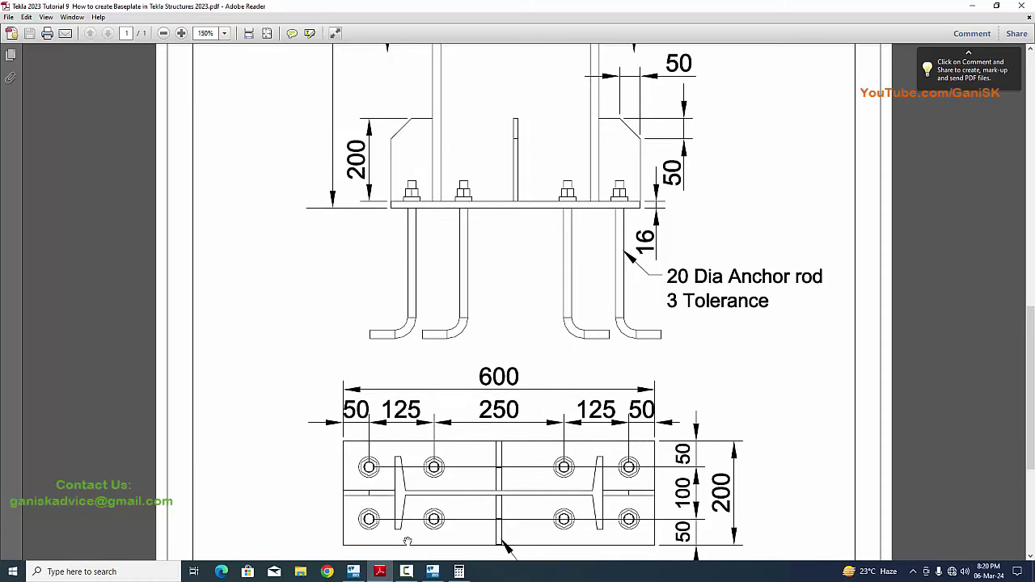
click(353, 571)
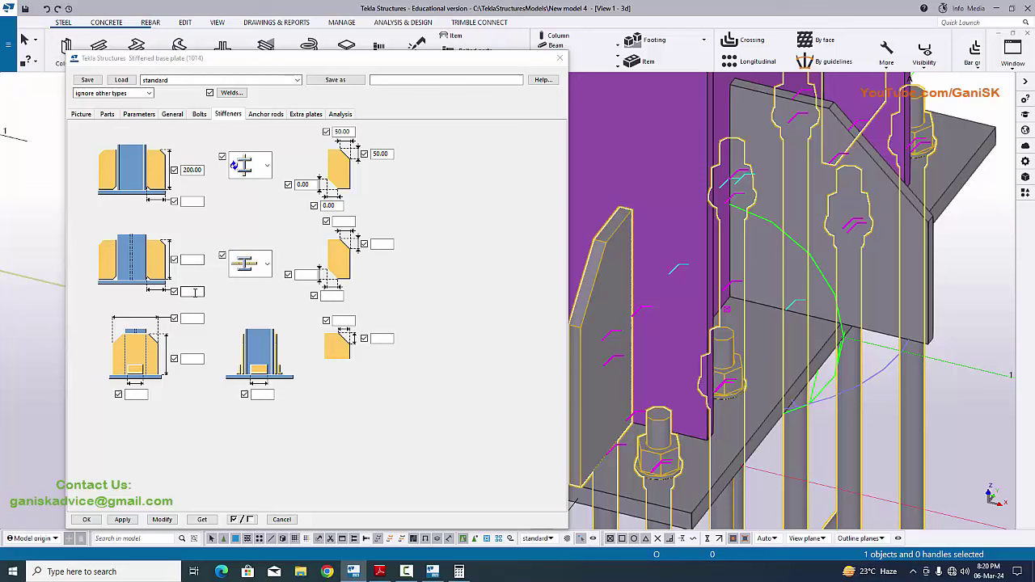
click(193, 291)
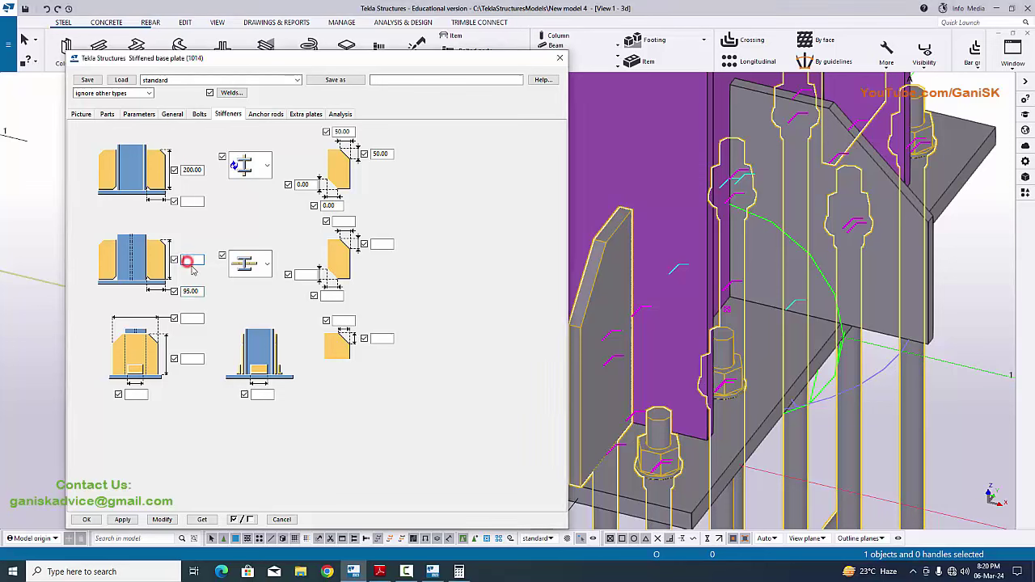
text(200)
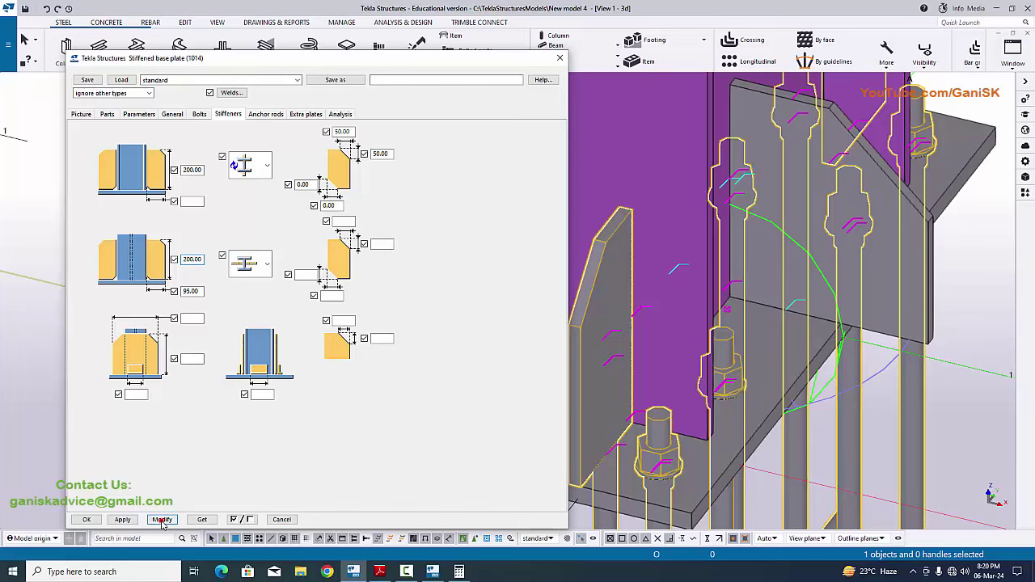
click(162, 519)
scroll(836, 306, down, 2)
scroll(837, 306, up, 4)
scroll(837, 305, down, 4)
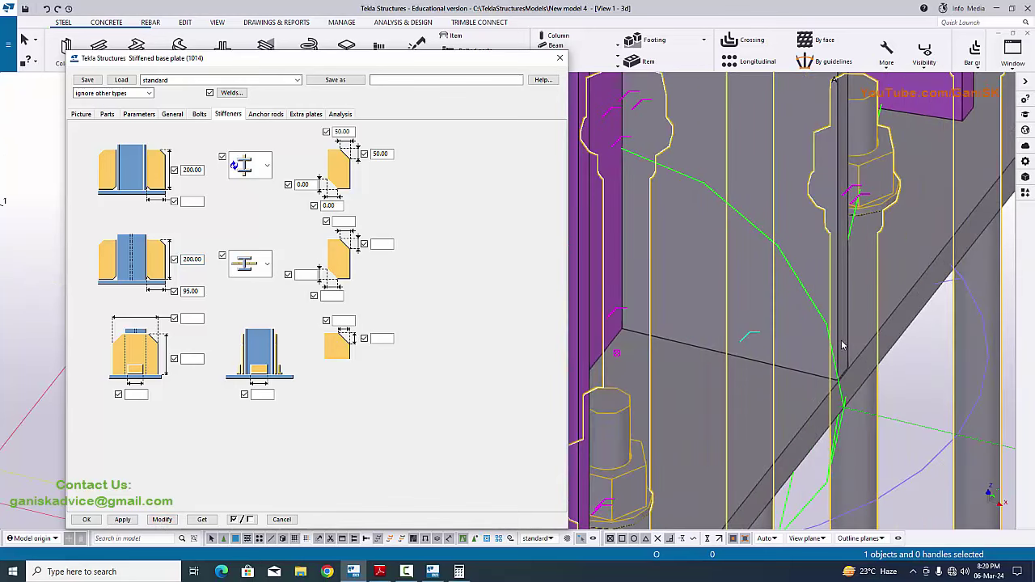
scroll(812, 315, up, 2)
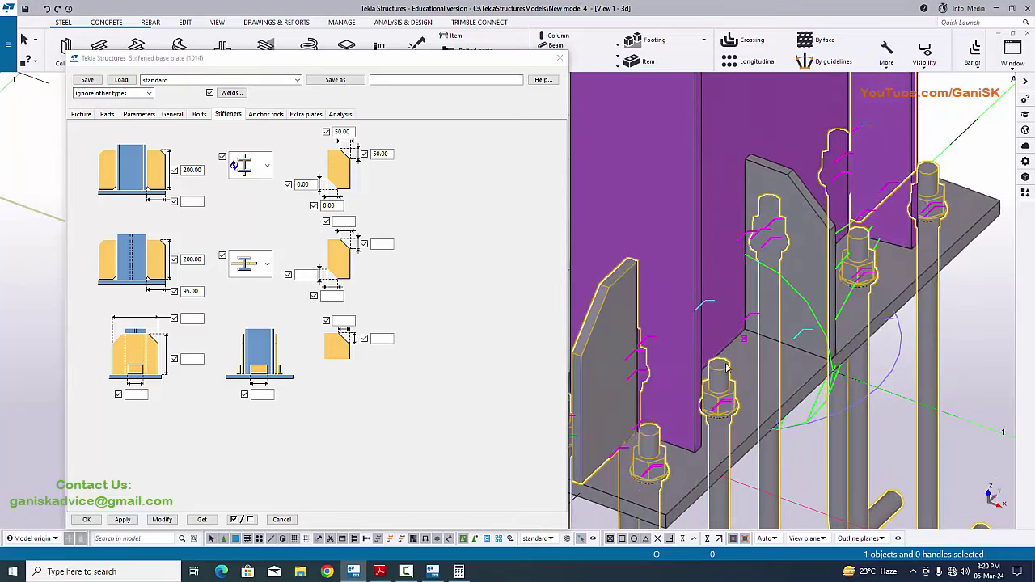
- Check the chamfer size in the PDF, set both top chamfer dimensions of the web stiffeners to 50 in Tekla Structures, and update the component
click(379, 571)
scroll(631, 188, up, 1)
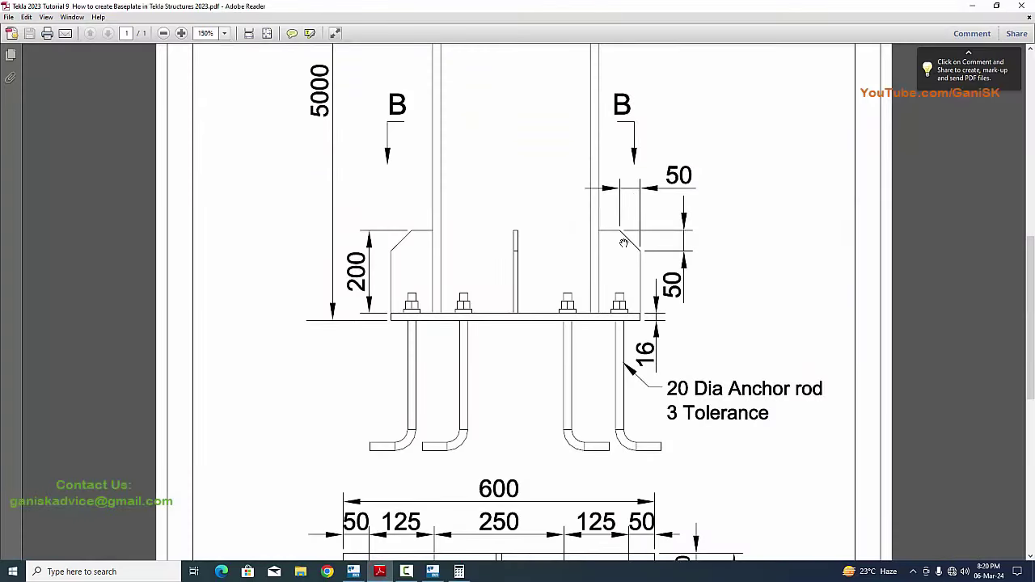
click(353, 571)
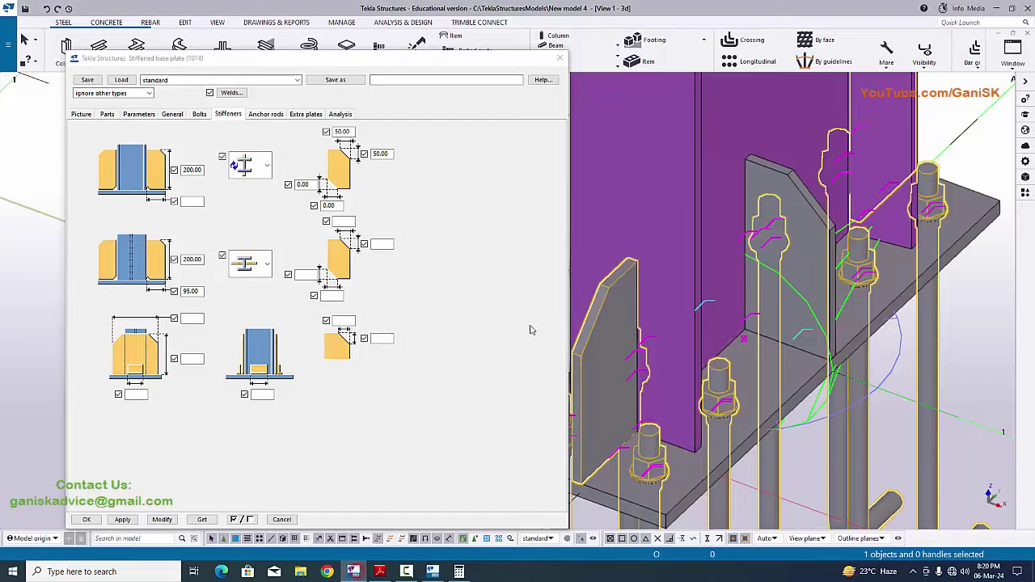
click(351, 222)
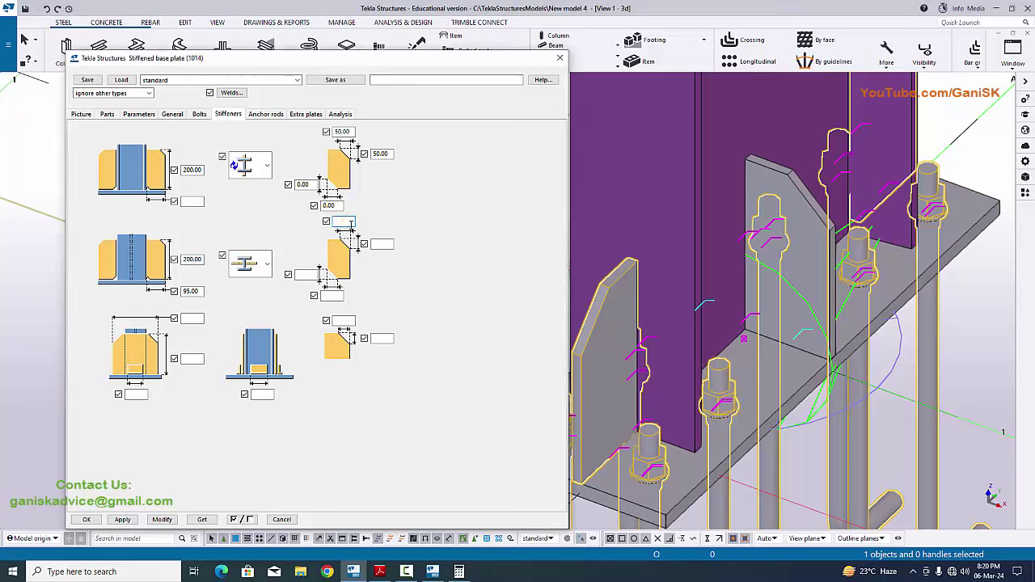
text(50)
click(162, 519)
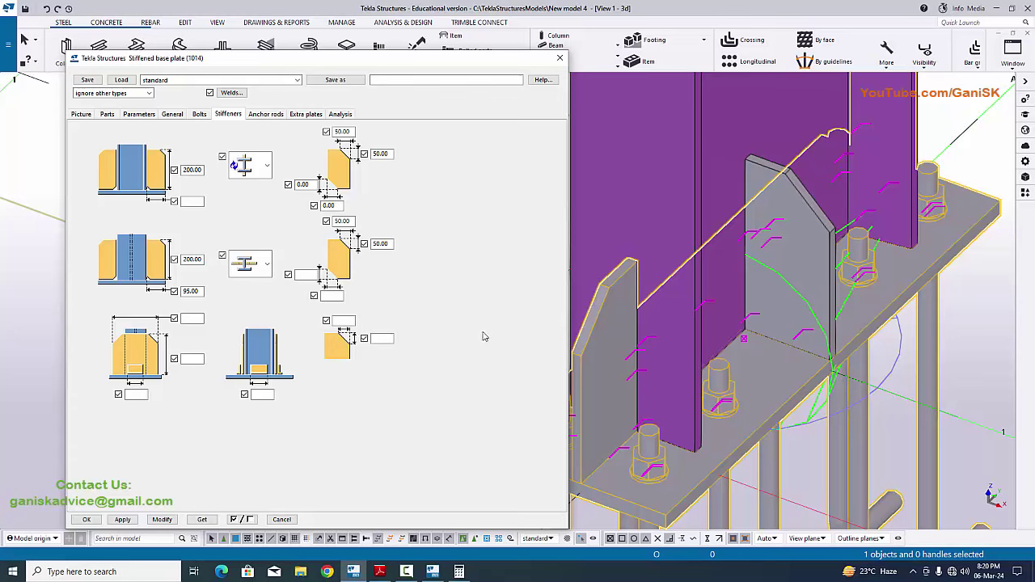
- Set both top chamfer dimensions of the web stiffeners to 30 and update the base plate
scroll(808, 206, up, 5)
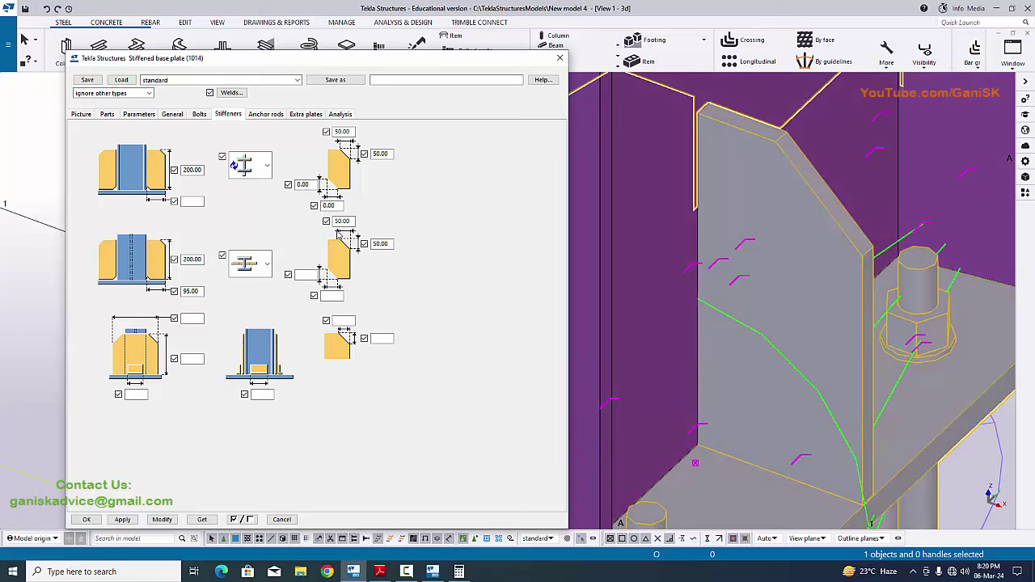
click(374, 243)
text(3)
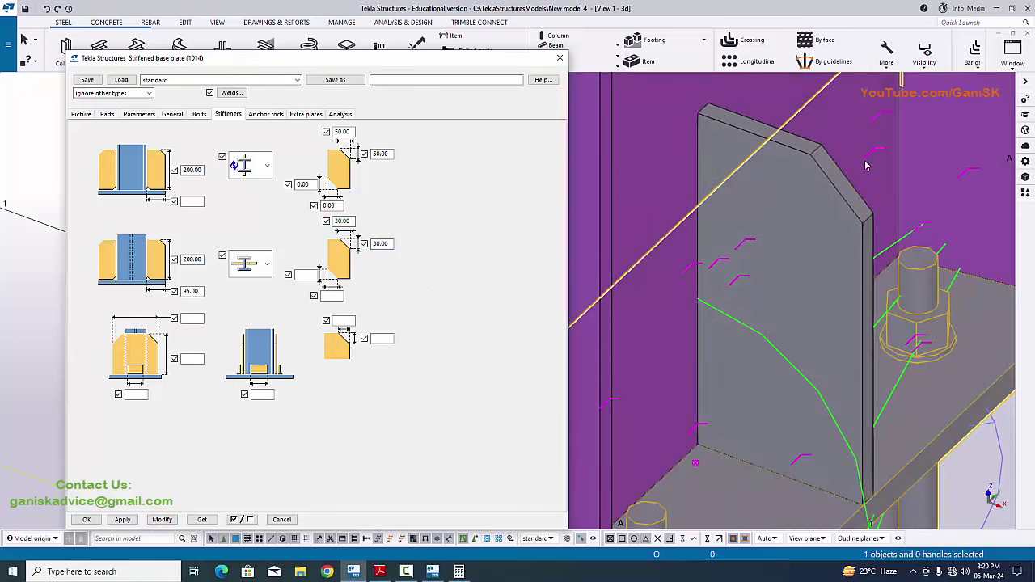
- Set both top chamfer dimensions of the web stiffeners to 50, update the base plate and inspect the stiffeners
scroll(859, 165, up, 2)
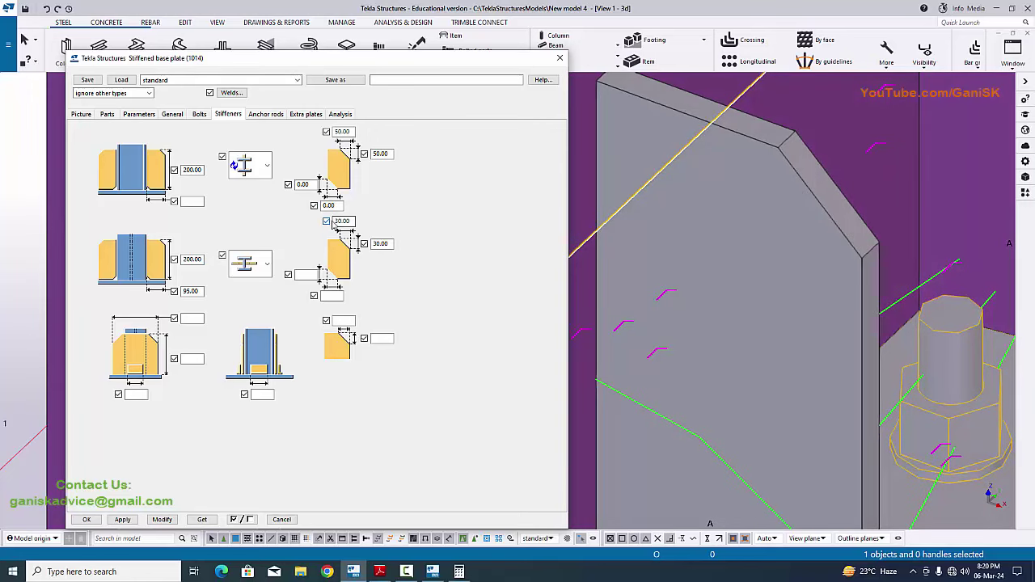
double_click(335, 220)
double_click(379, 243)
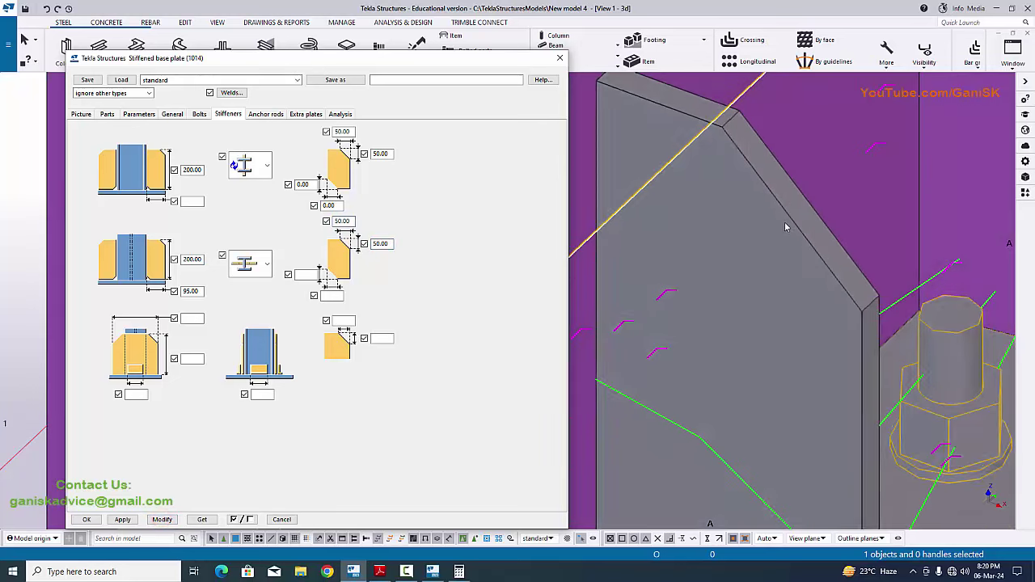
scroll(788, 246, down, 5)
scroll(789, 247, down, 2)
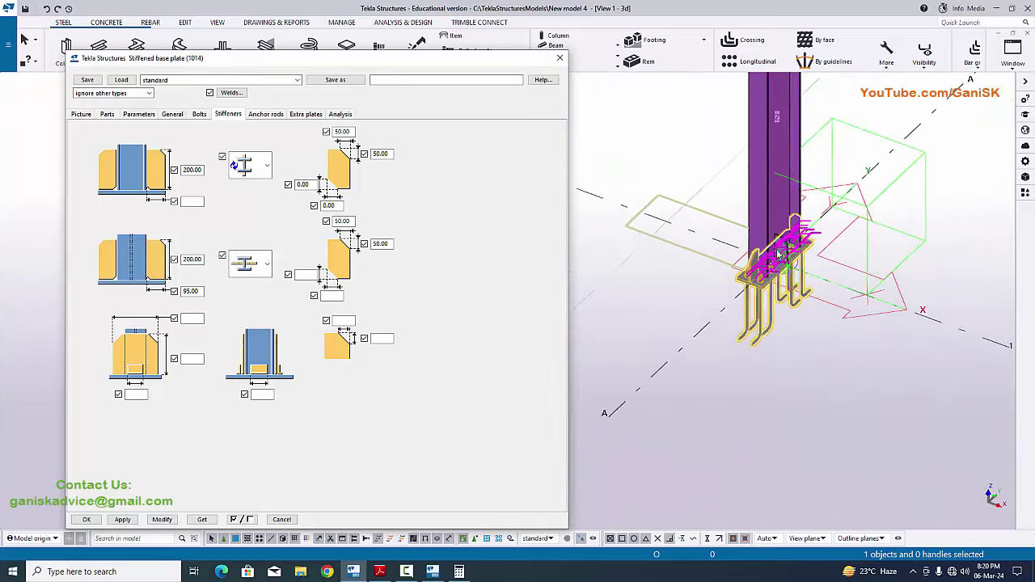
ctrl+middle_drag(780, 249, 758, 257)
scroll(759, 257, up, 5)
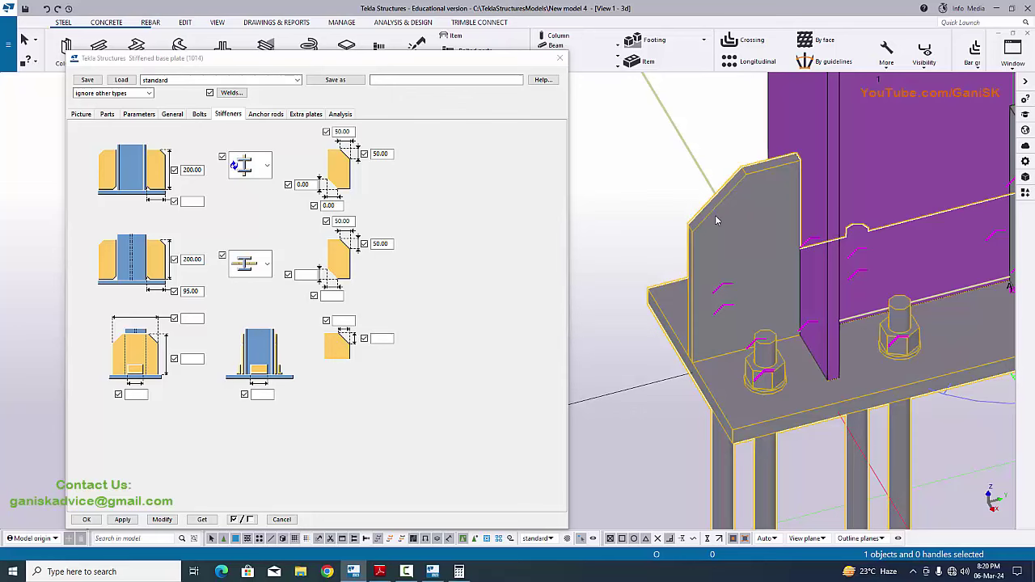
- Check the stiffener thickness in the PDF, set the web plate thickness to 8 in Tekla Structures, and update the base plate
click(379, 572)
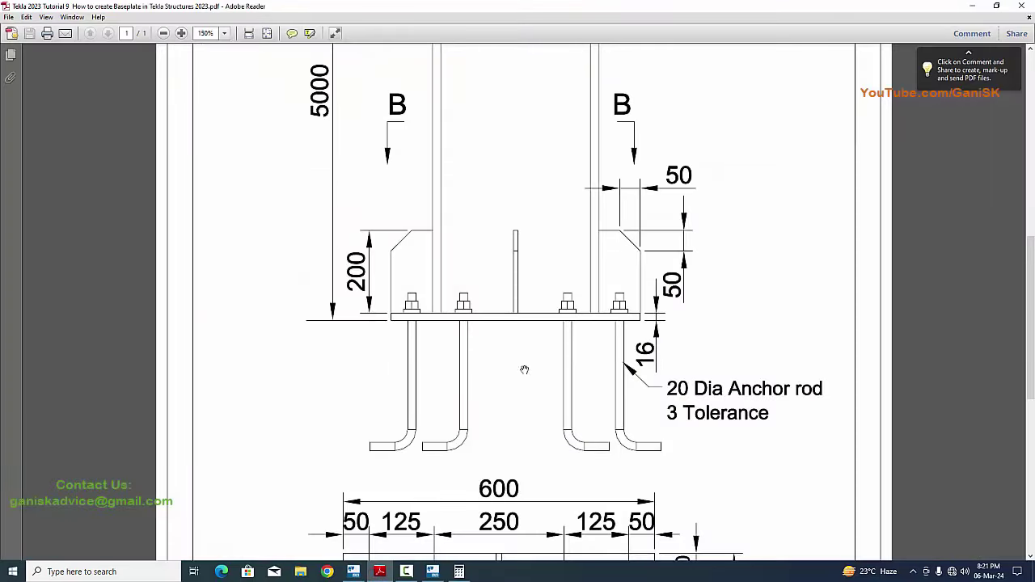
scroll(524, 370, down, 5)
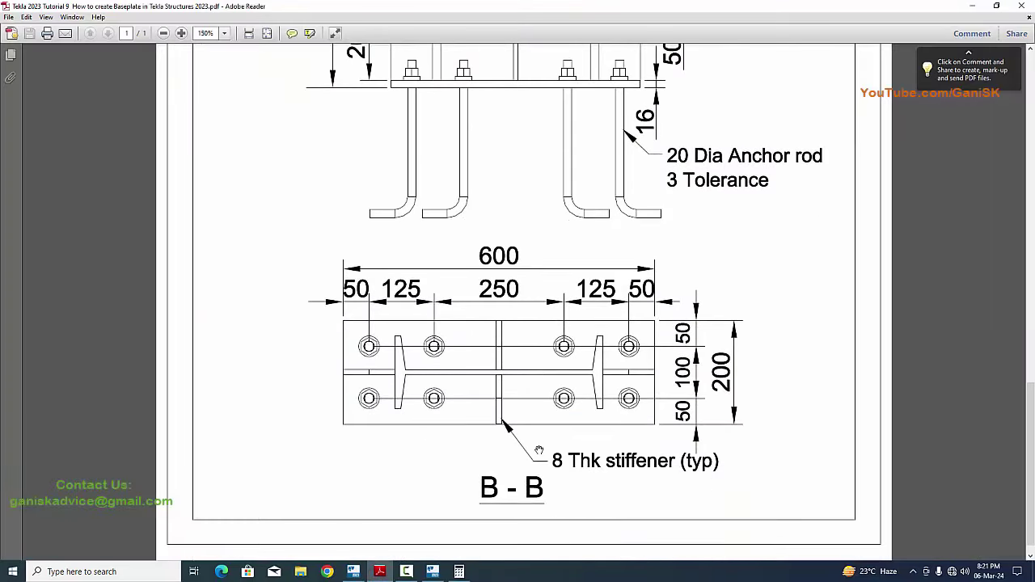
scroll(539, 450, up, 1)
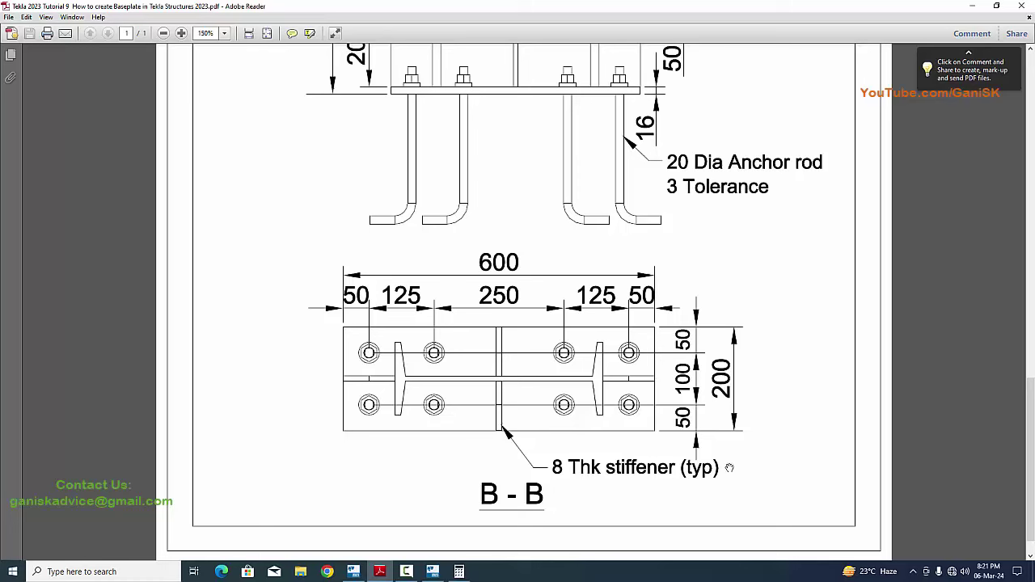
click(354, 571)
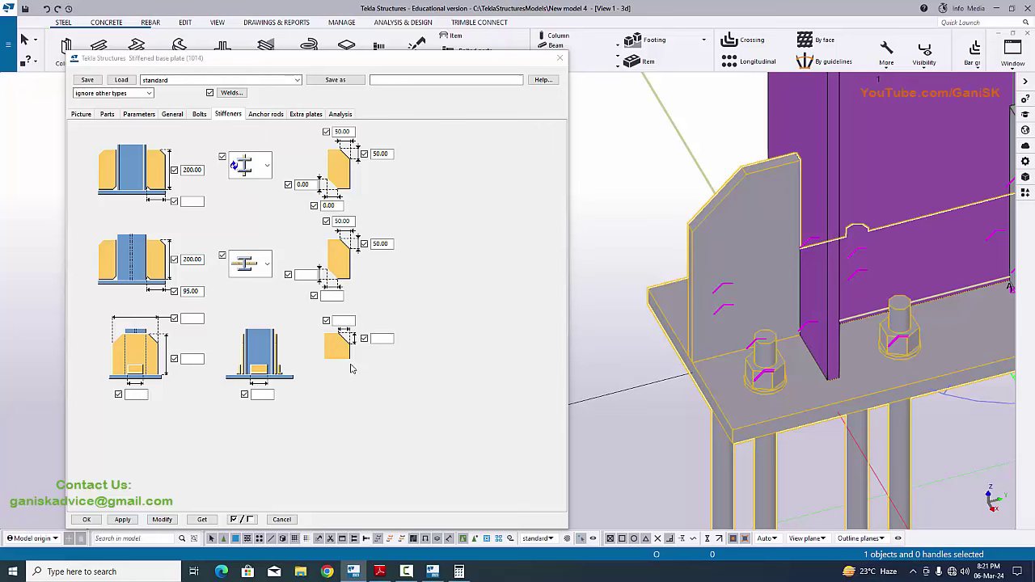
click(108, 115)
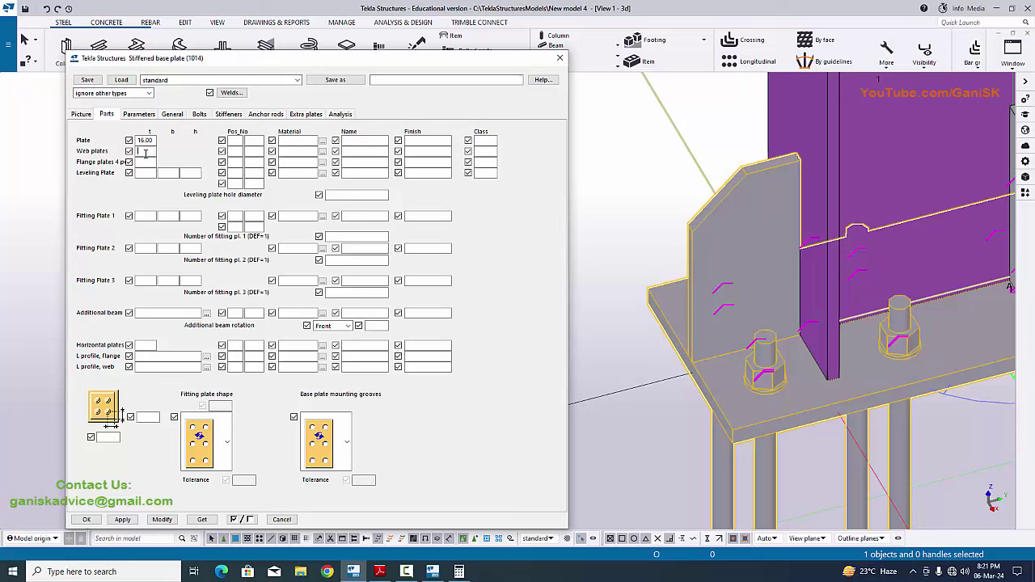
scroll(728, 307, down, 4)
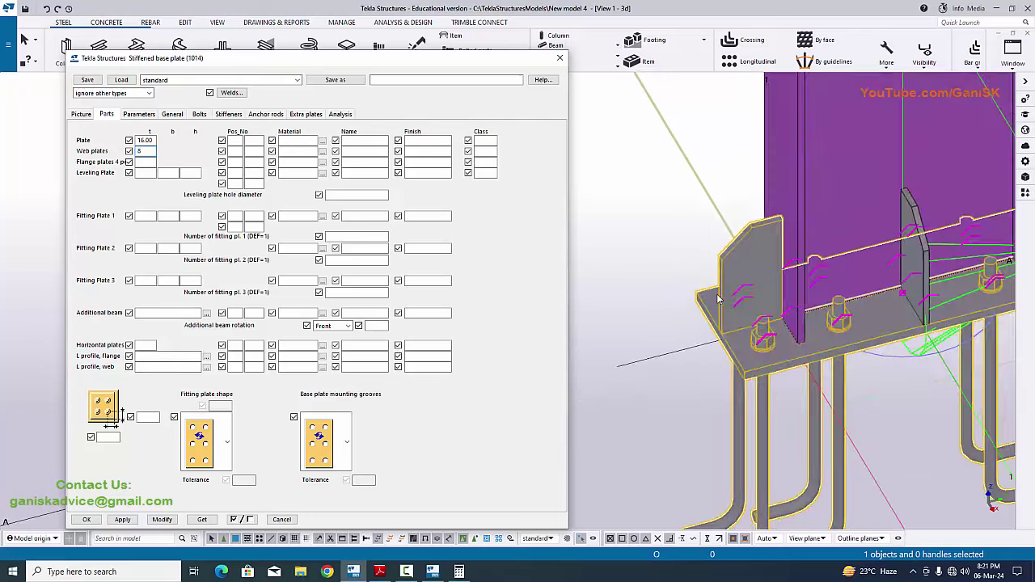
ctrl+middle_drag(727, 308, 793, 291)
click(162, 519)
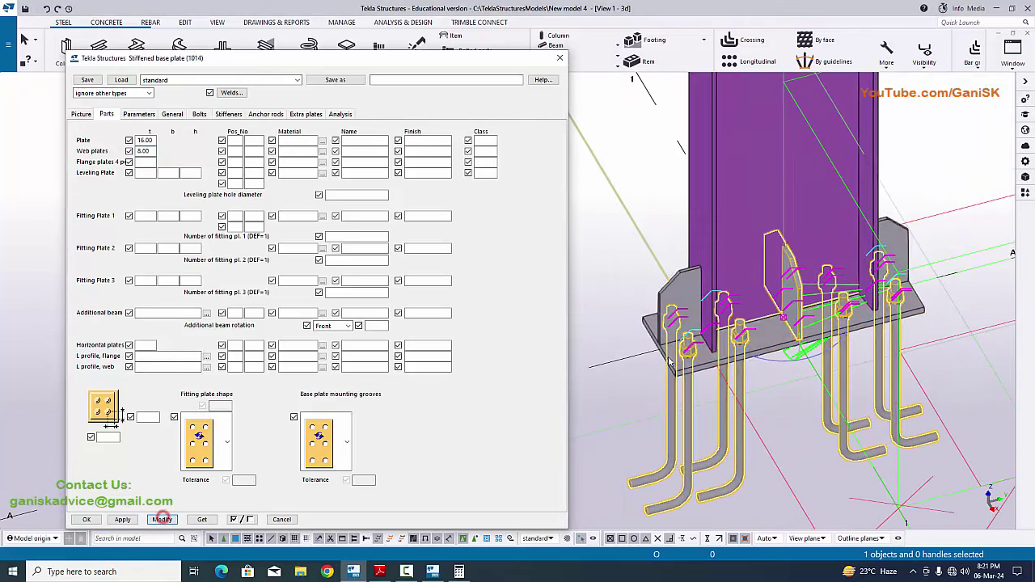
scroll(803, 295, up, 5)
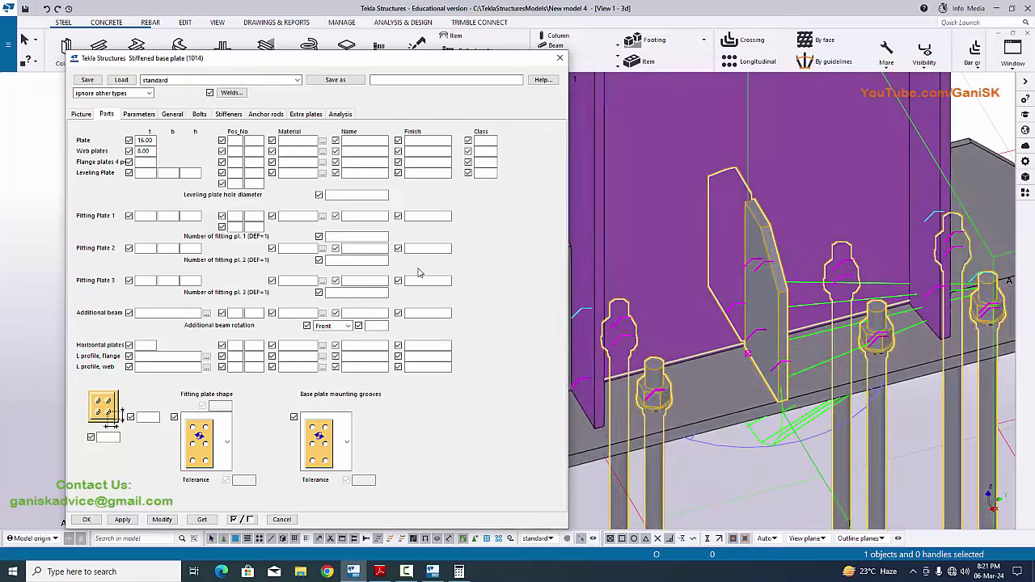
- Set the web plate thickness to 2, update the base plate and inspect which stiffeners it affects
double_click(146, 151)
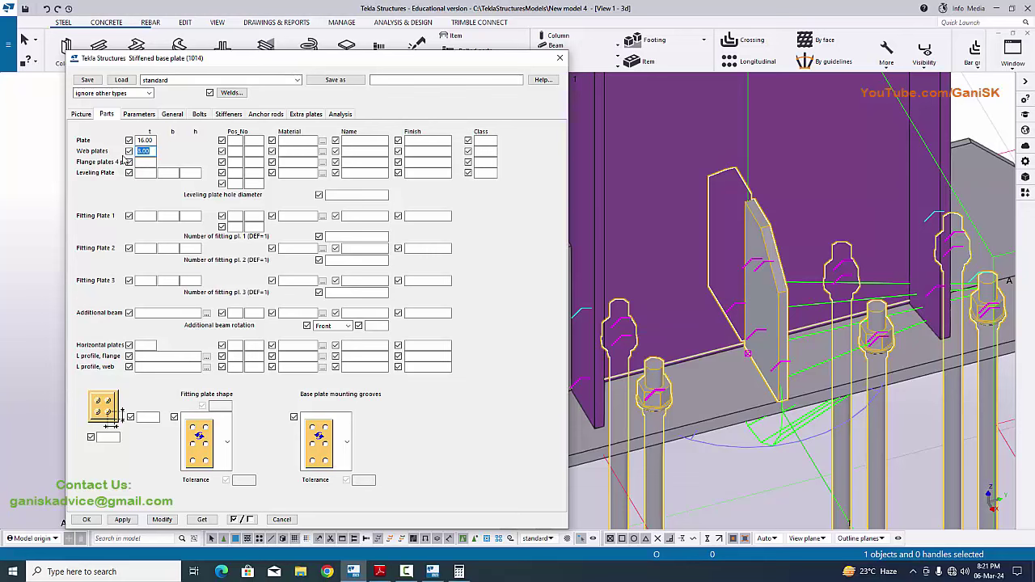
click(162, 519)
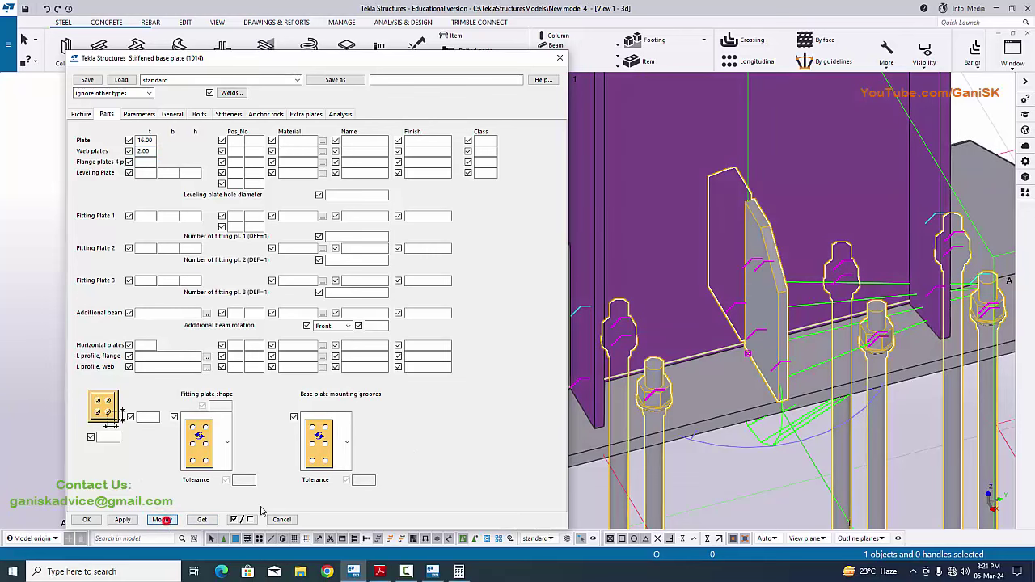
scroll(598, 309, up, 5)
scroll(599, 309, up, 5)
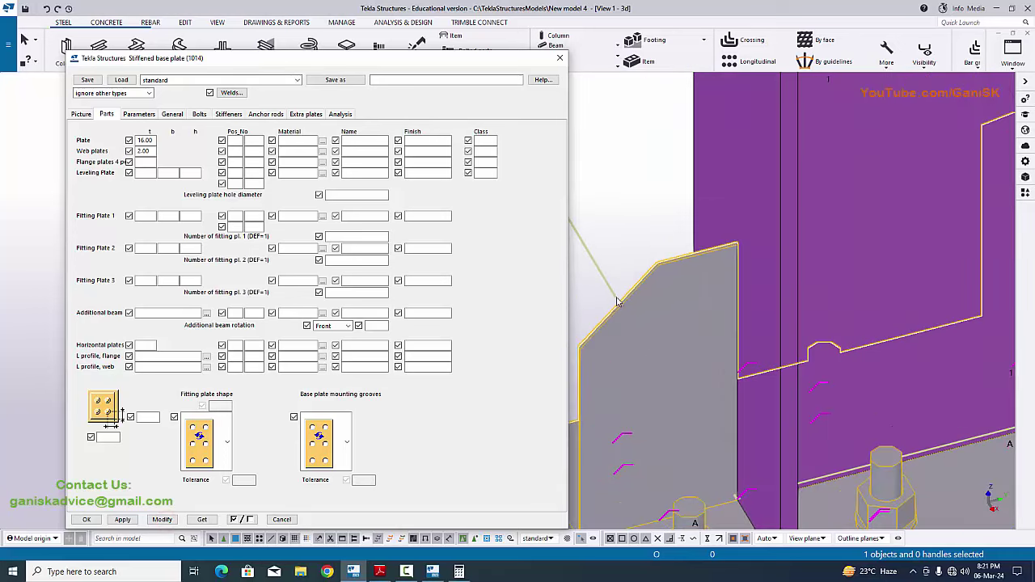
scroll(752, 313, up, 3)
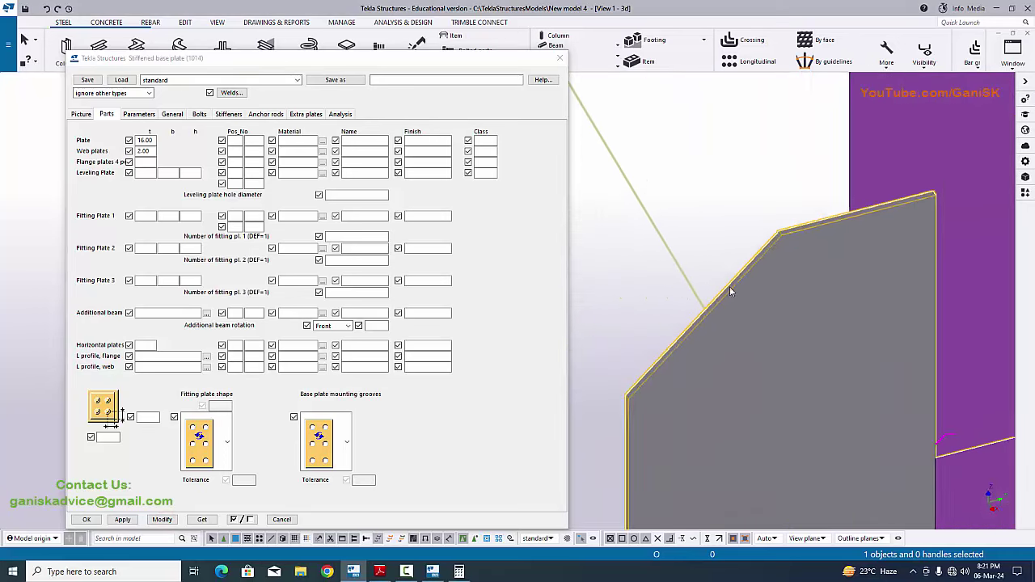
scroll(718, 301, down, 5)
scroll(717, 300, down, 3)
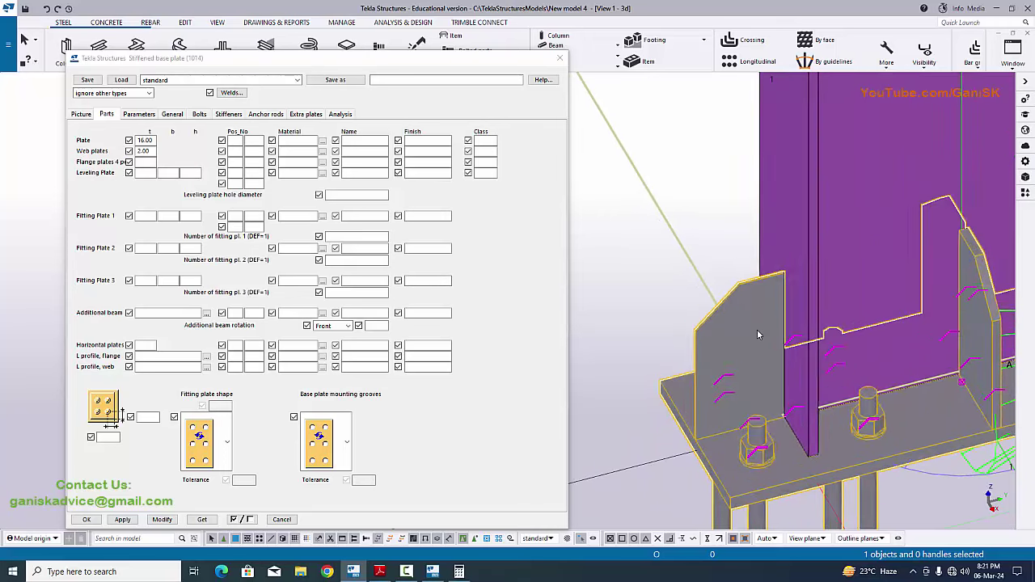
ctrl+middle_drag(757, 329, 735, 367)
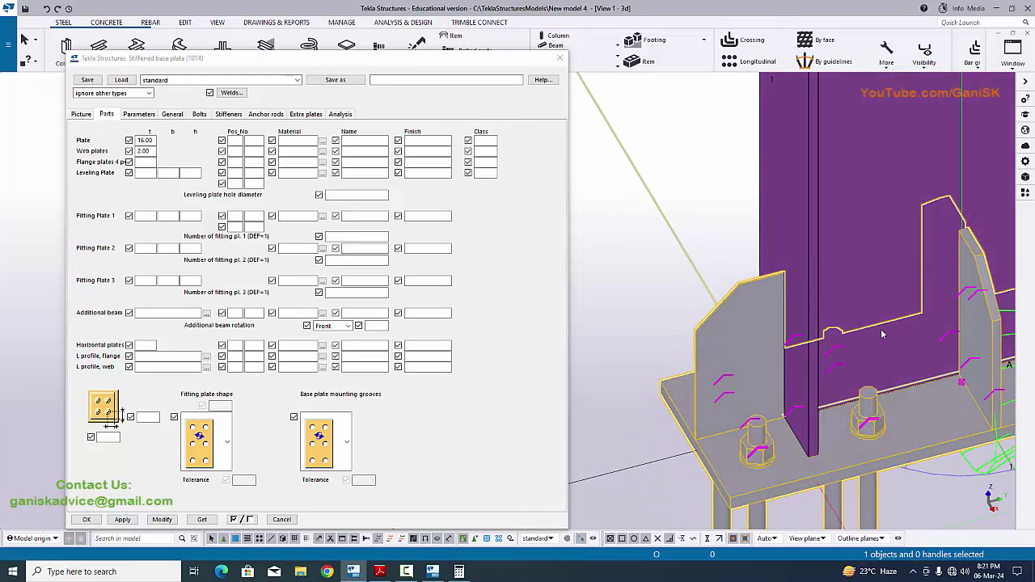
- Set the web plate thickness back to 8, update the base plate and inspect the stiffener plates
double_click(147, 151)
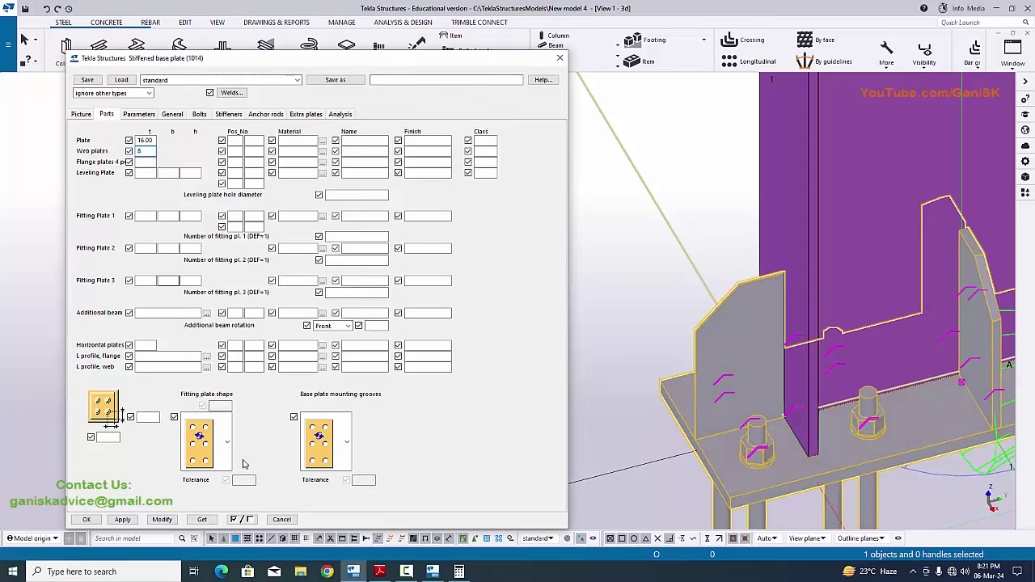
click(162, 519)
scroll(702, 311, up, 4)
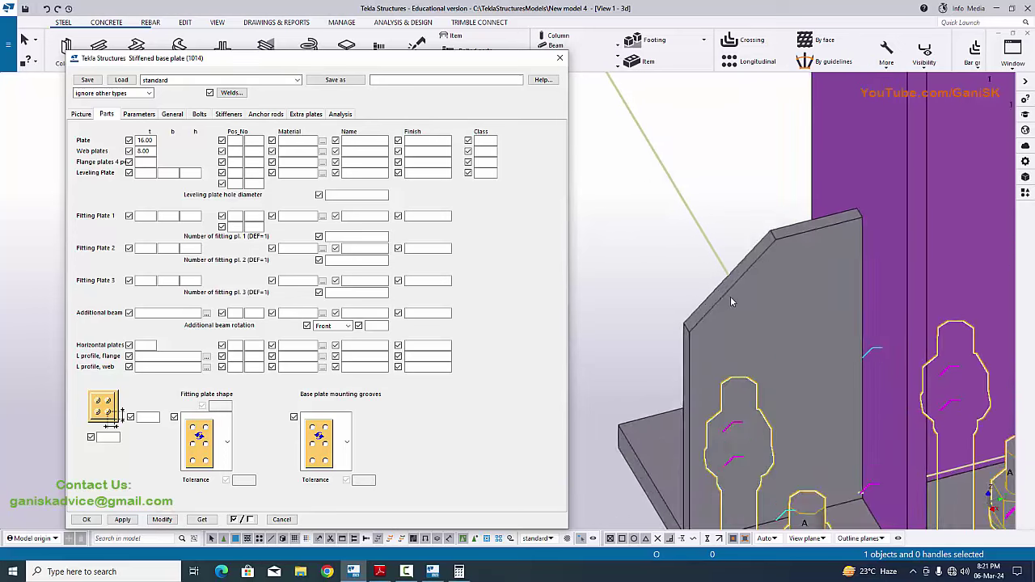
scroll(701, 310, down, 3)
ctrl+middle_drag(702, 310, 760, 306)
scroll(768, 304, up, 4)
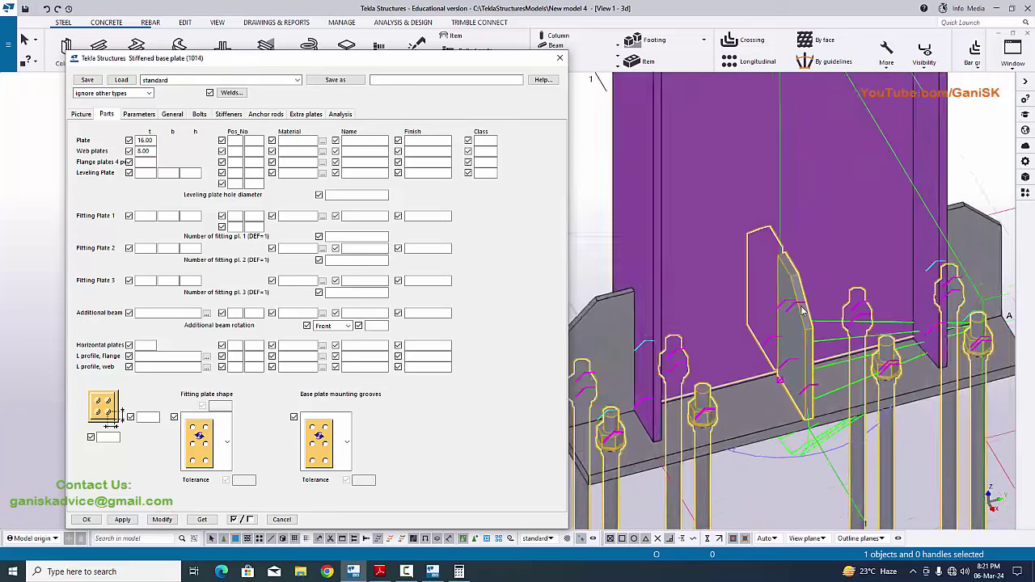
scroll(783, 303, down, 1)
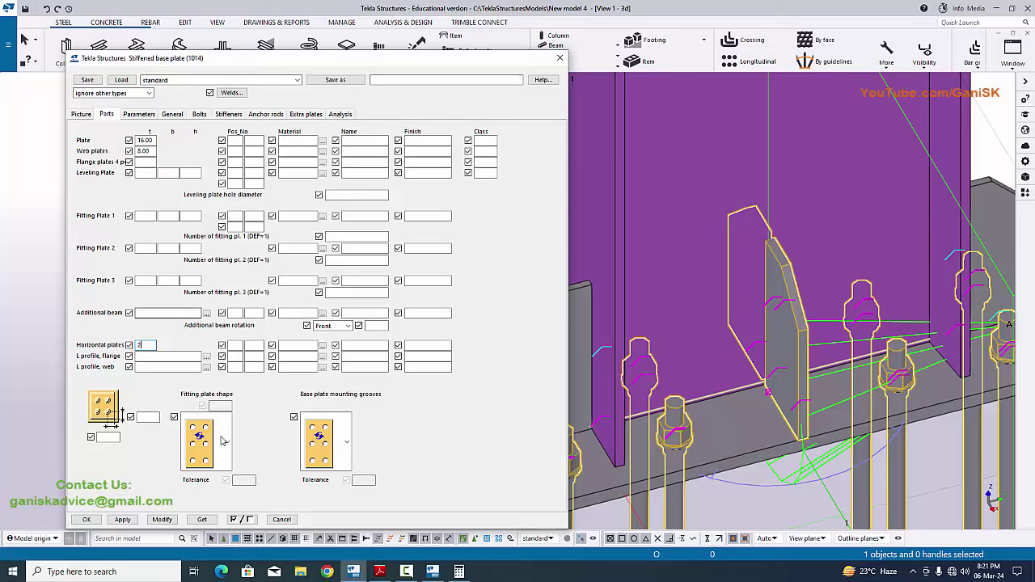
- Set the horizontal plate thickness to 2, update the base plate and inspect the central web stiffener
click(161, 519)
scroll(862, 303, up, 4)
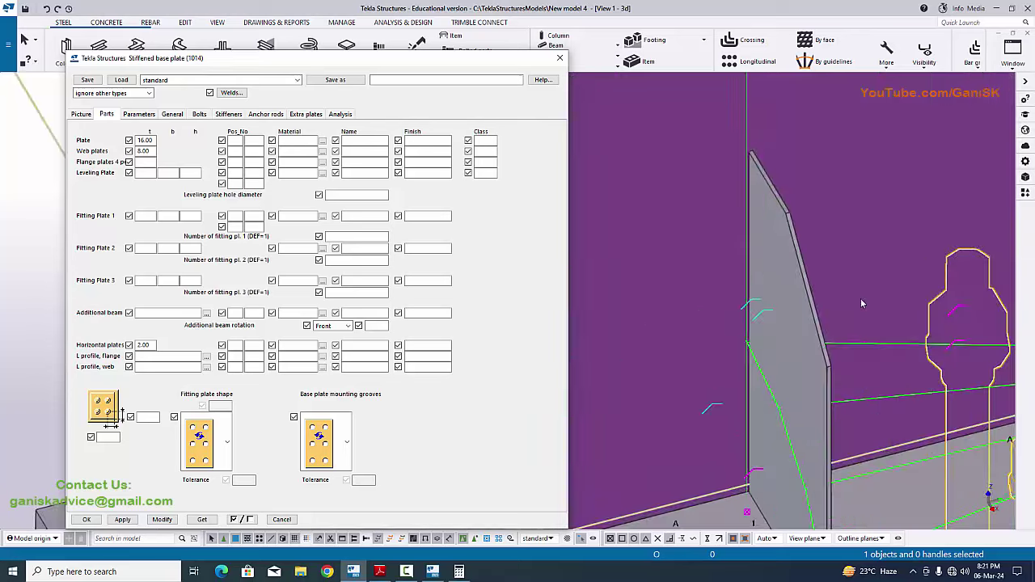
scroll(779, 331, down, 5)
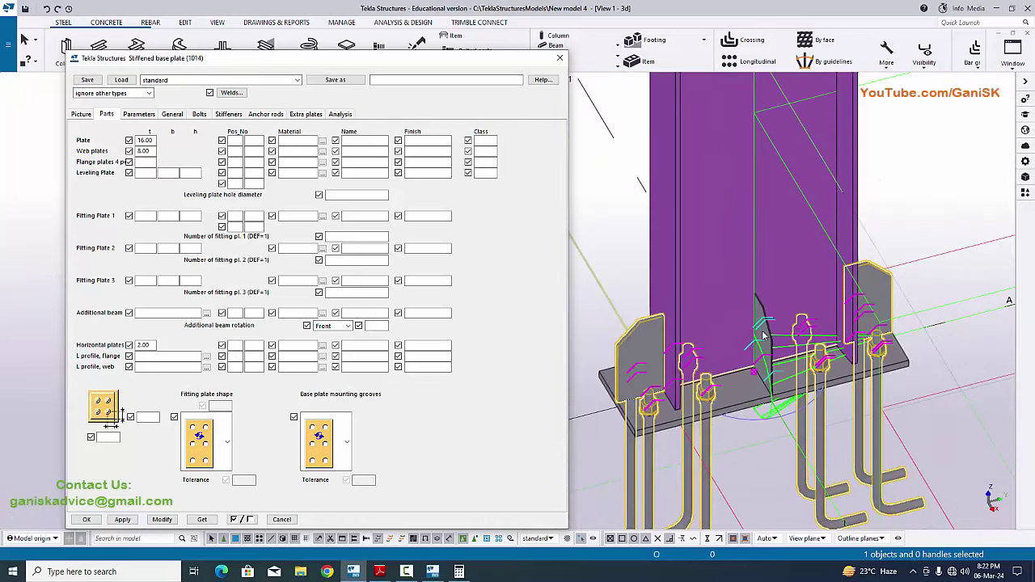
- Set the horizontal plate thickness to 8, update the base plate and close its settings
scroll(762, 335, up, 5)
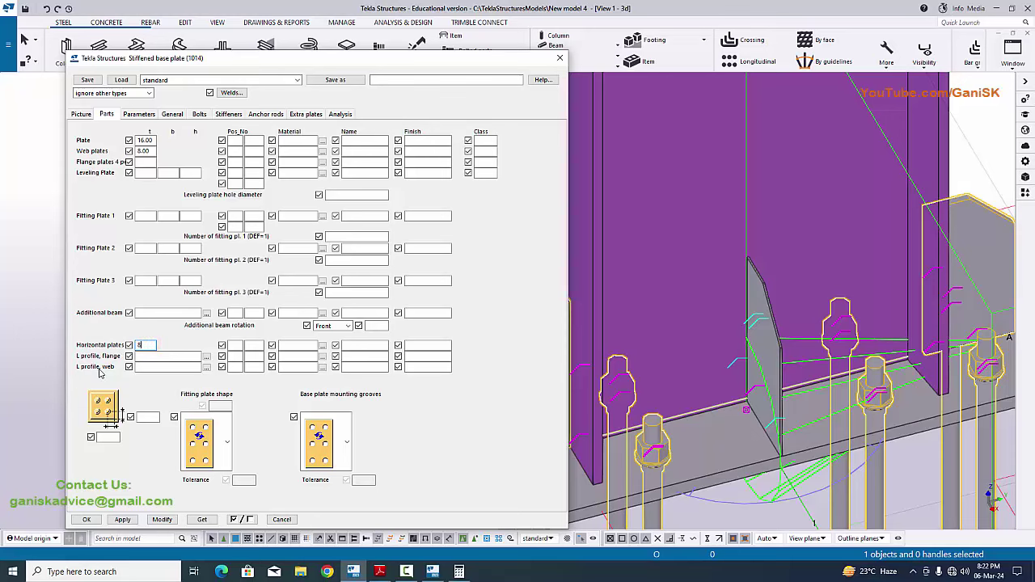
click(161, 519)
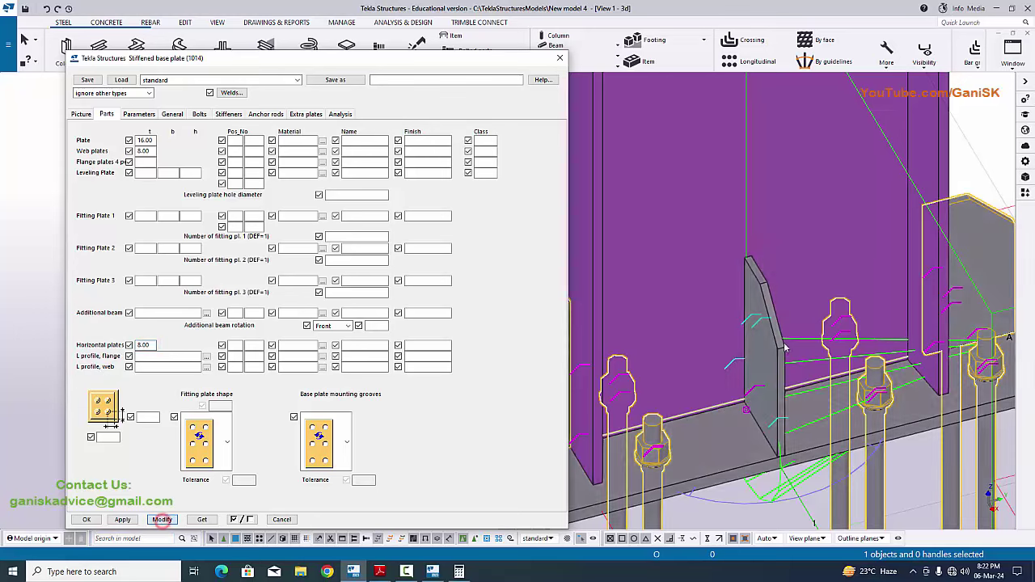
scroll(788, 345, up, 2)
scroll(788, 345, down, 8)
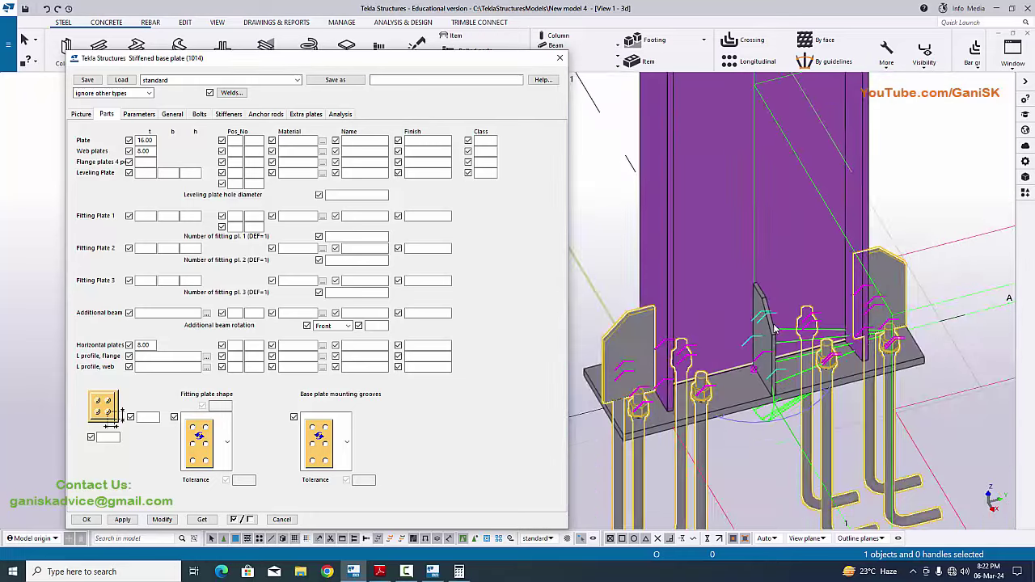
scroll(762, 346, down, 3)
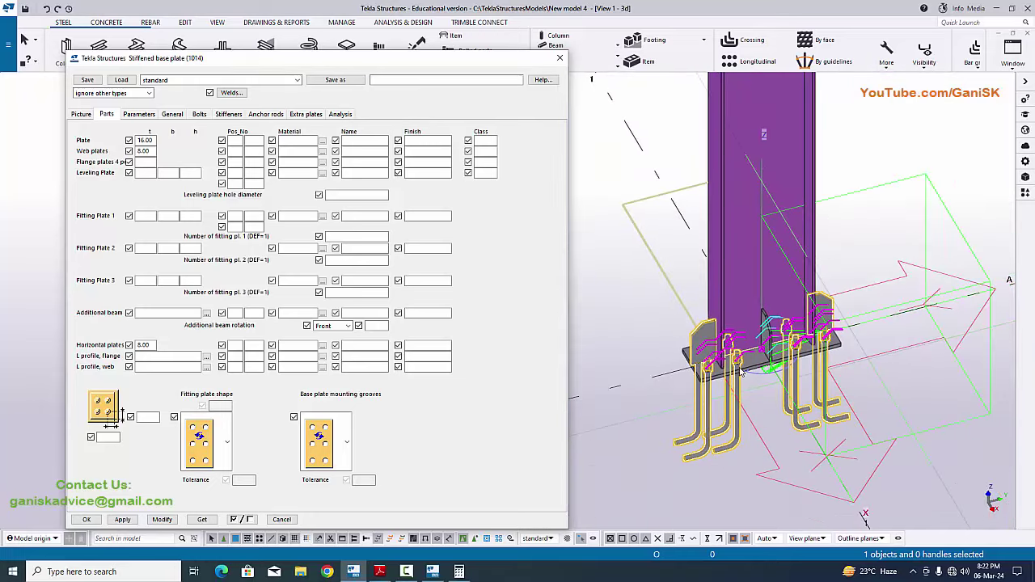
click(162, 519)
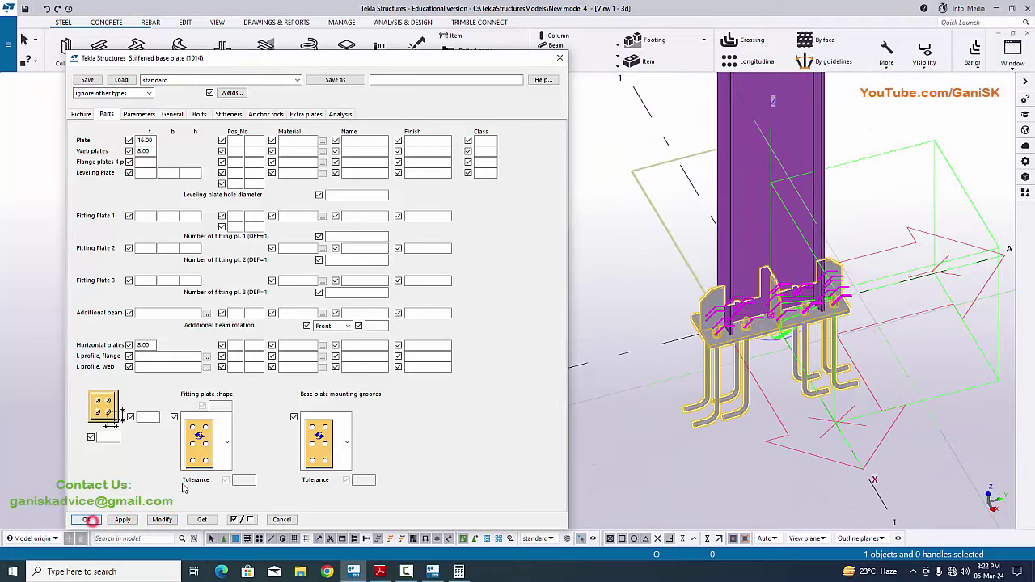
click(86, 519)
- Compare the finished column base with section B-B in the PDF, and view the whole column in Tekla Structures
right_click(400, 259)
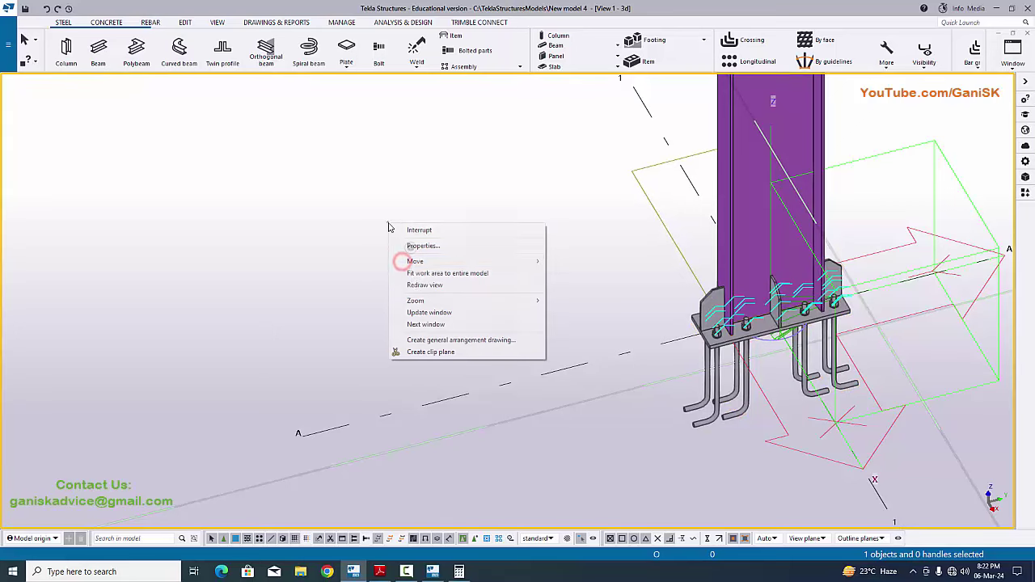
click(415, 275)
ctrl+middle_drag(549, 377, 499, 409)
click(379, 571)
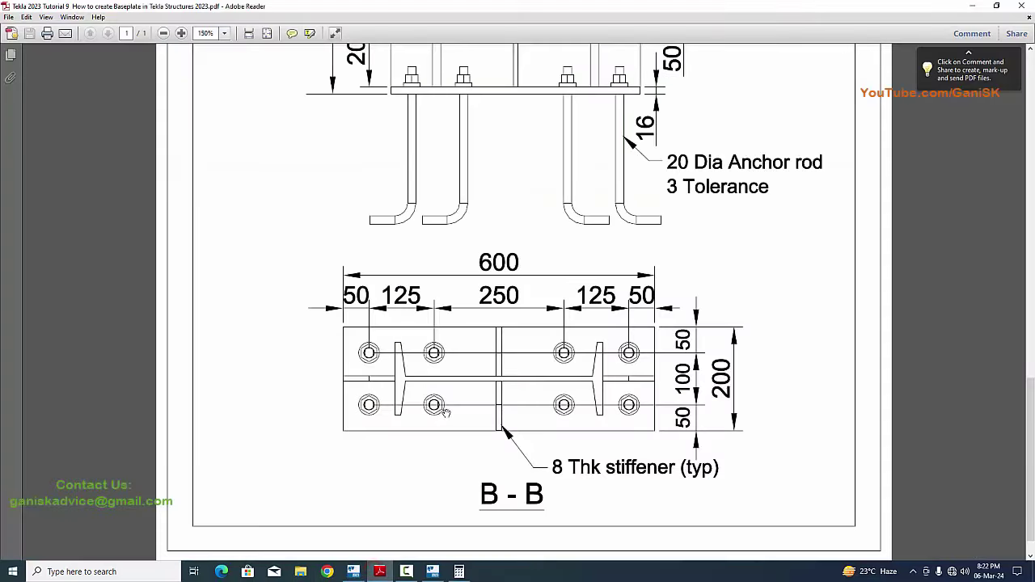
scroll(449, 408, up, 2)
scroll(461, 392, down, 2)
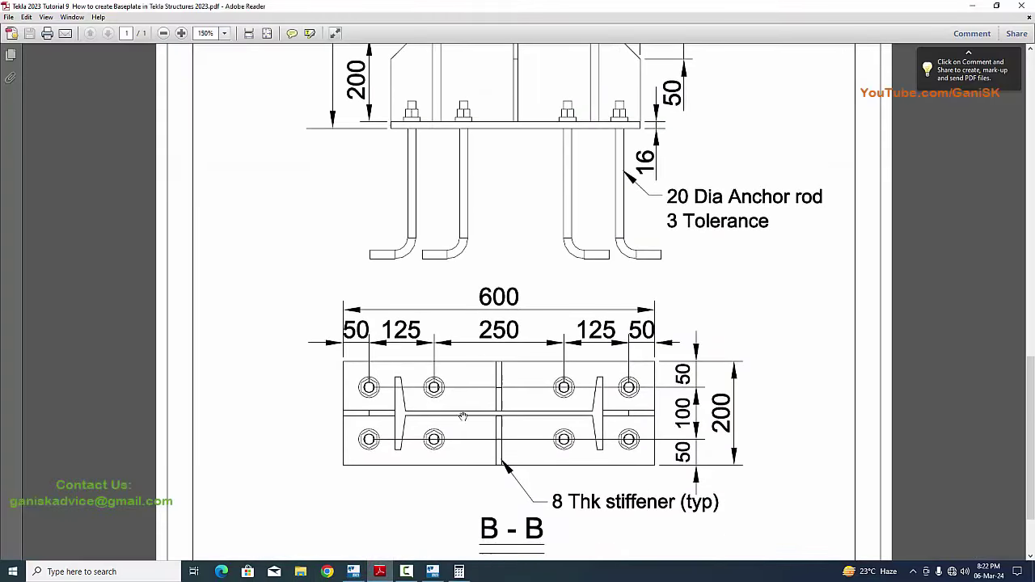
click(353, 572)
scroll(599, 394, down, 5)
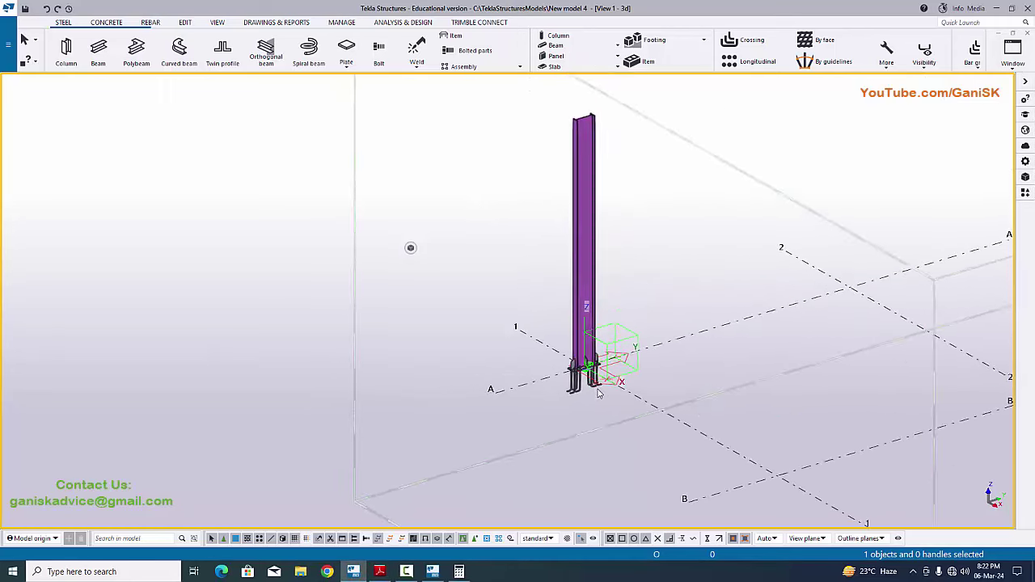
scroll(599, 393, up, 2)
scroll(652, 305, down, 3)
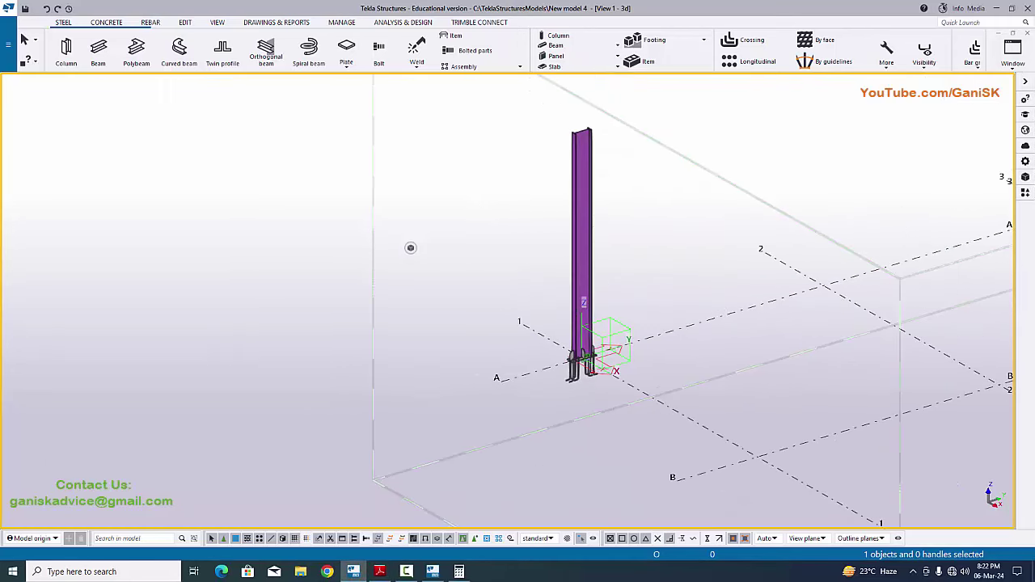
scroll(581, 309, down, 3)
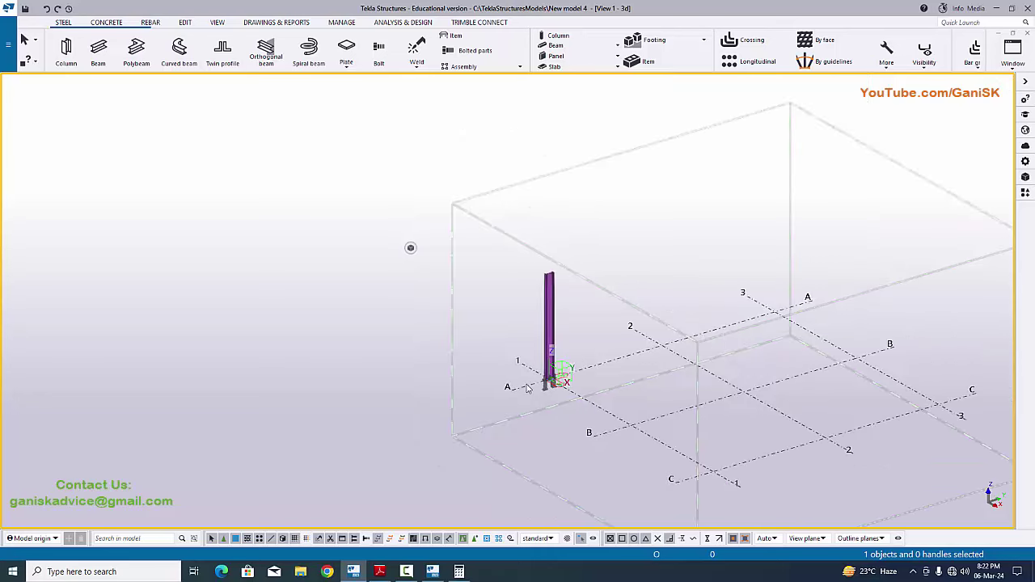
- Make the named view ALONG GRID @A visible and close the view list
click(1012, 50)
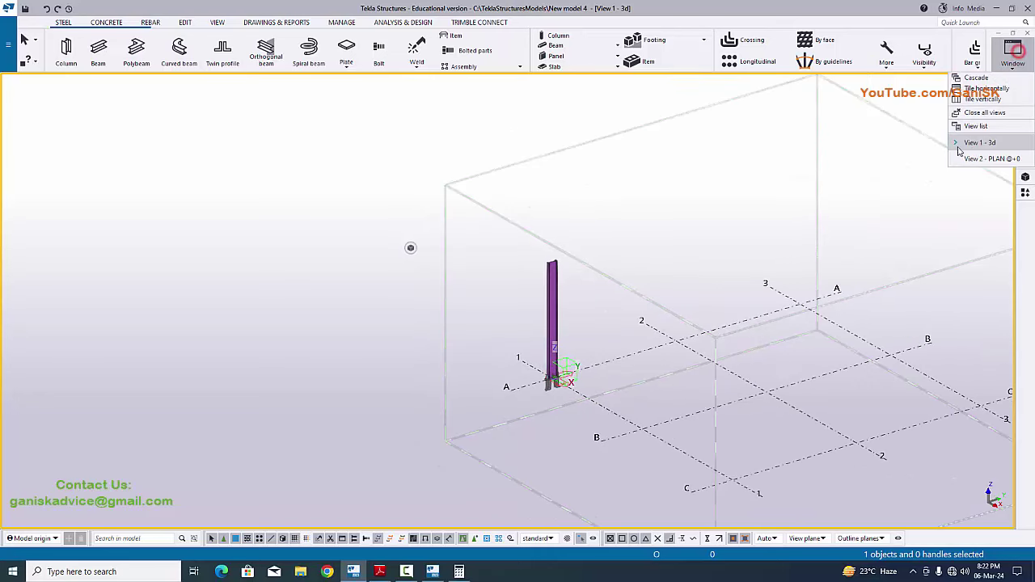
click(986, 129)
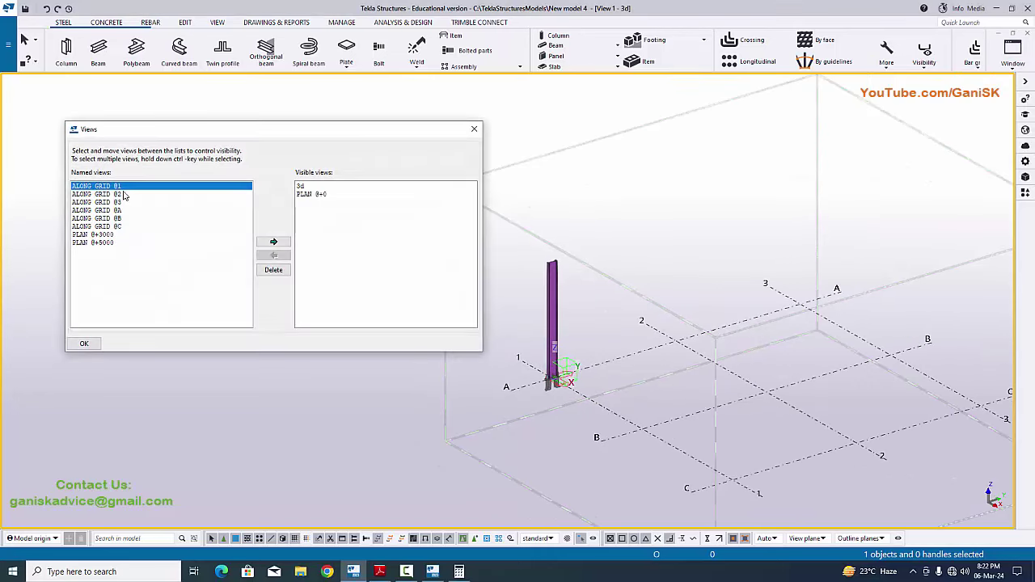
click(115, 218)
click(117, 211)
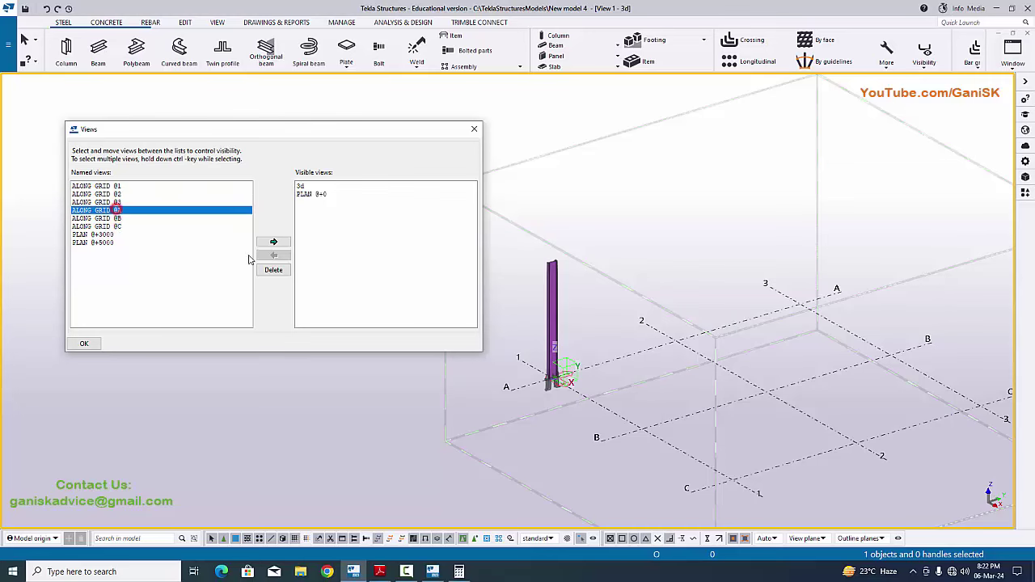
click(279, 242)
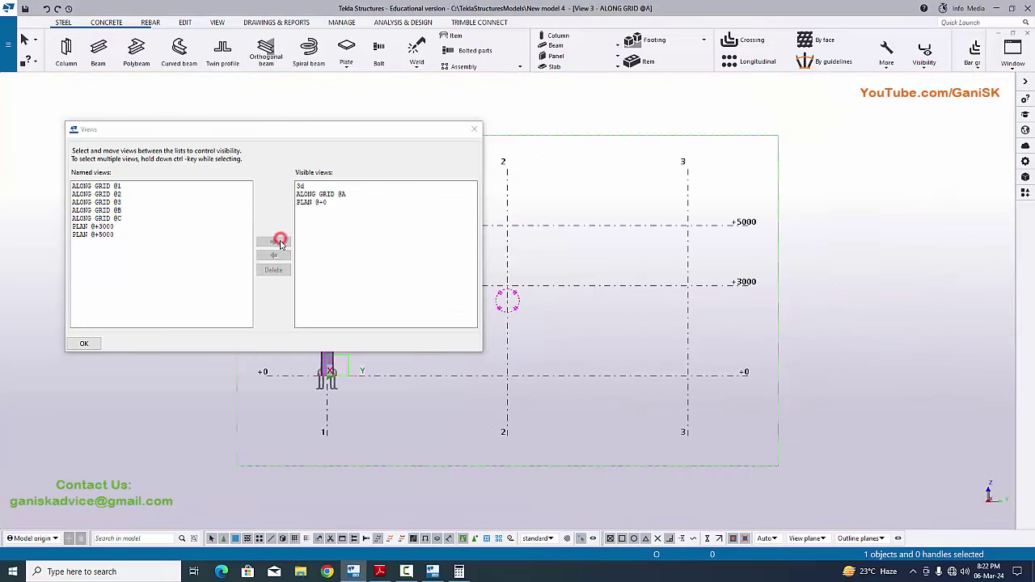
click(474, 129)
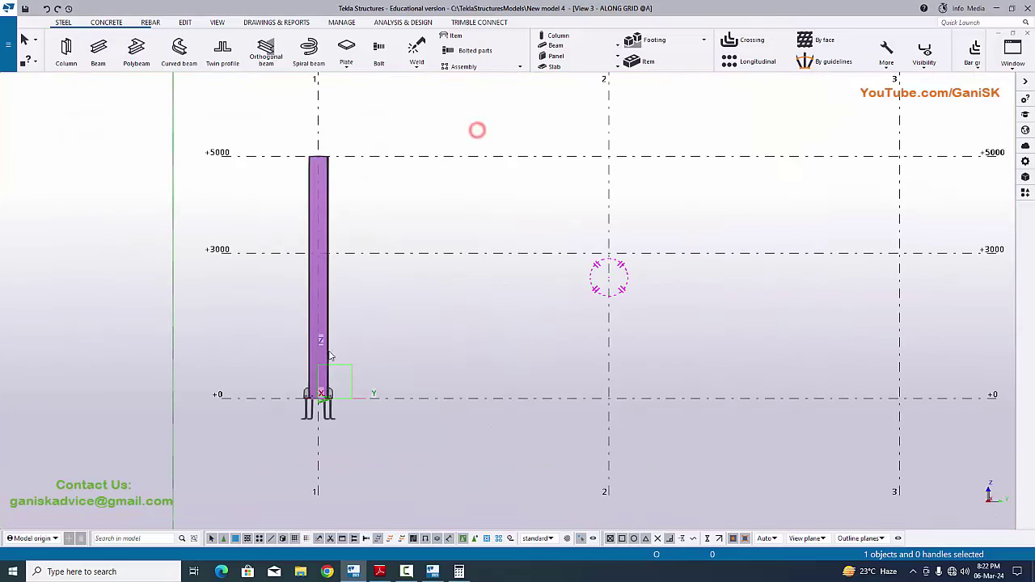
- Review the full column elevation in the PDF drawing and compare it with the column in Tekla Structures
click(382, 571)
ctrl+scroll(446, 409, down, 5)
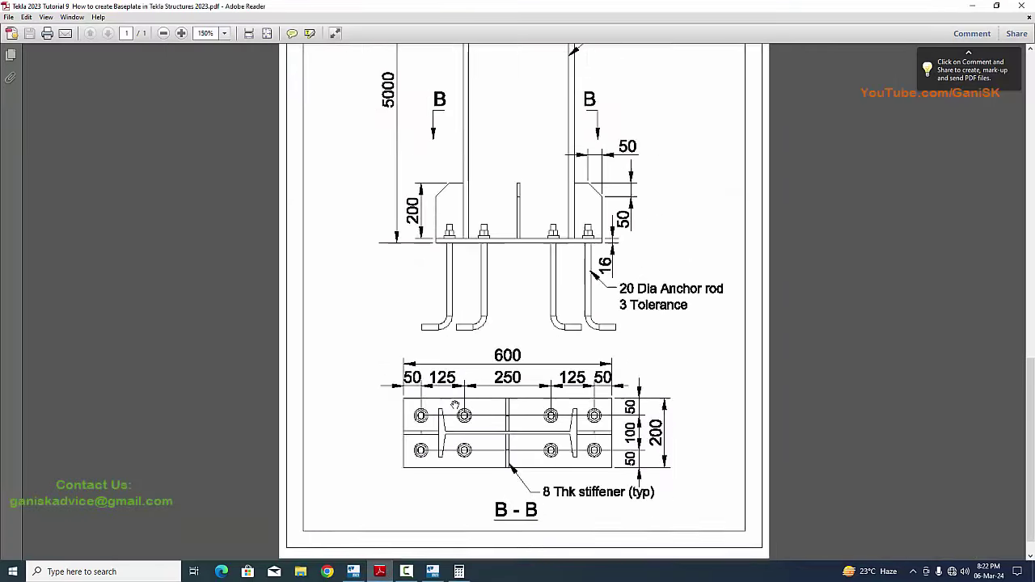
key(ctrl+0)
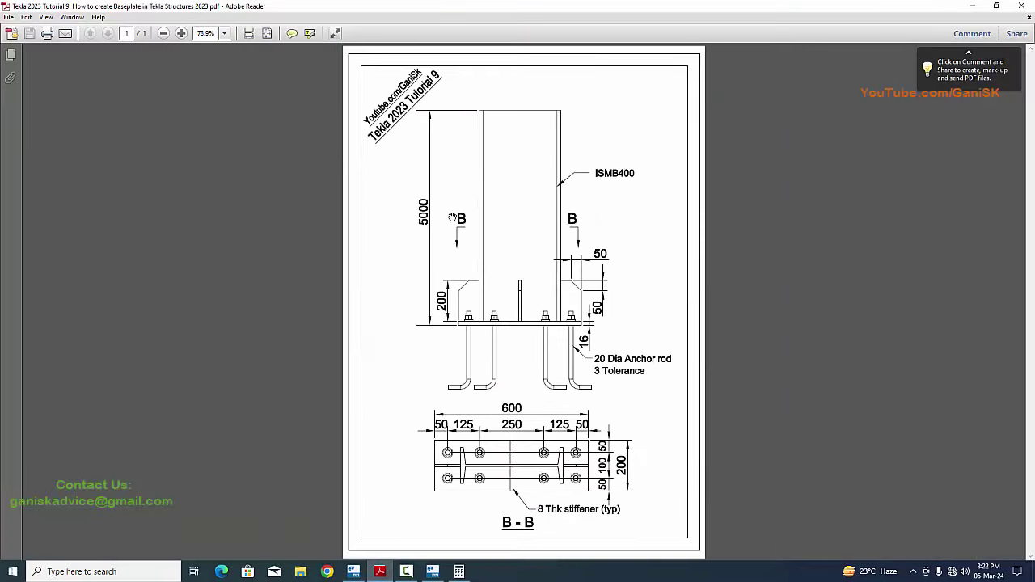
click(353, 572)
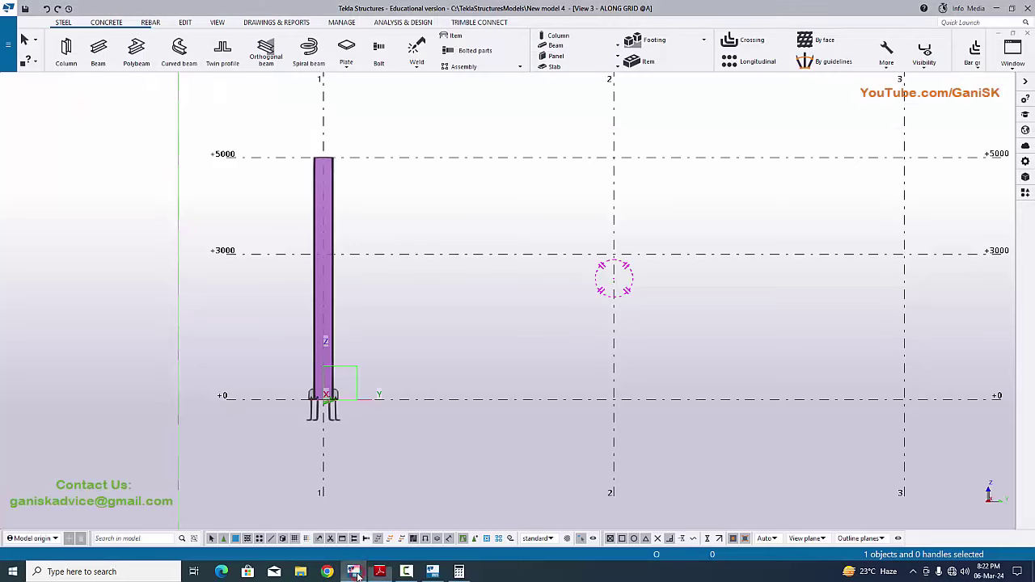
scroll(293, 416, up, 2)
scroll(315, 186, down, 3)
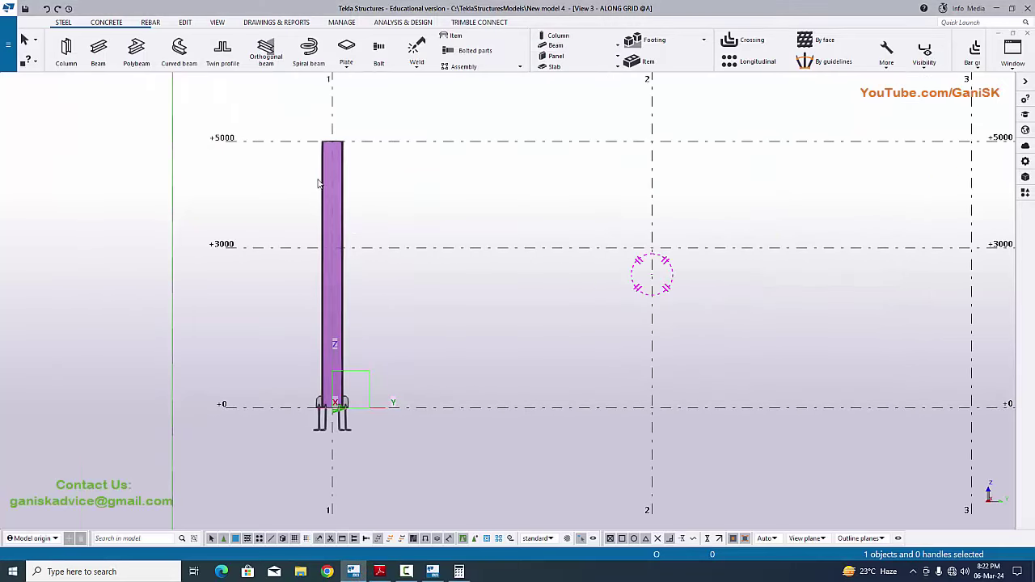
scroll(316, 192, up, 3)
scroll(267, 401, down, 1)
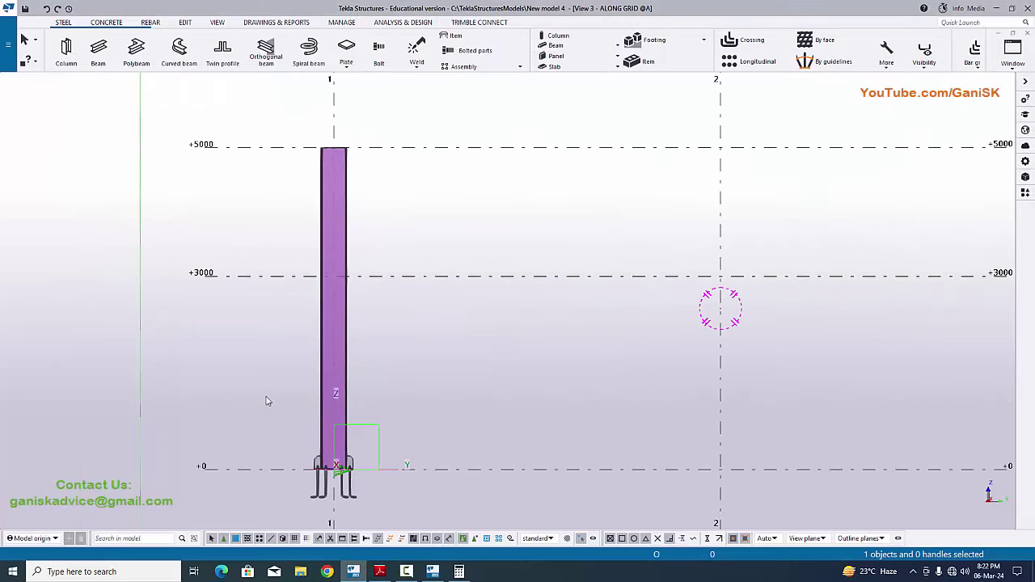
- Measure the column's vertical height from the underside of the base plate to the column top, placing the dimension beside the column
click(186, 22)
click(502, 63)
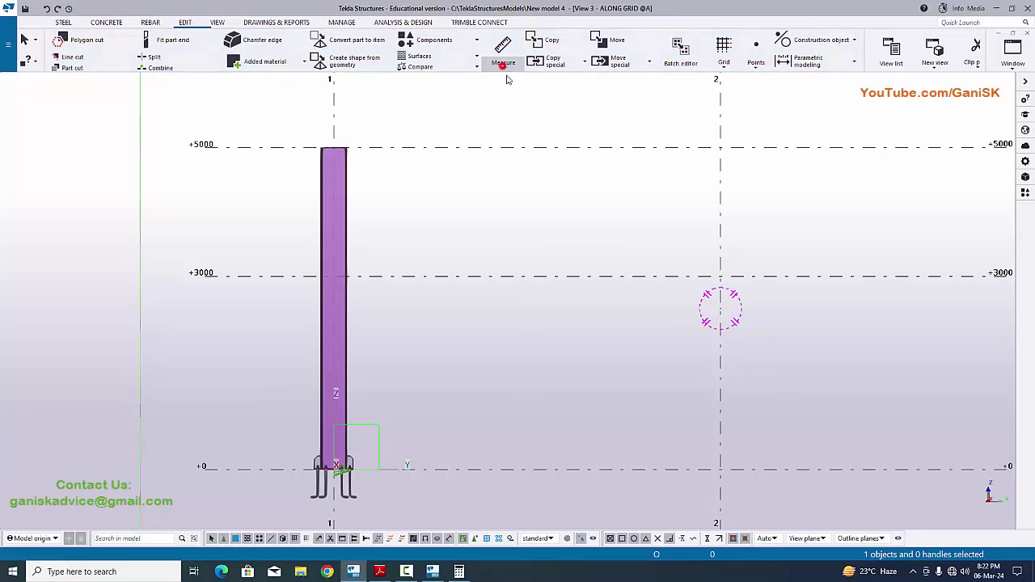
click(519, 128)
scroll(344, 448, up, 5)
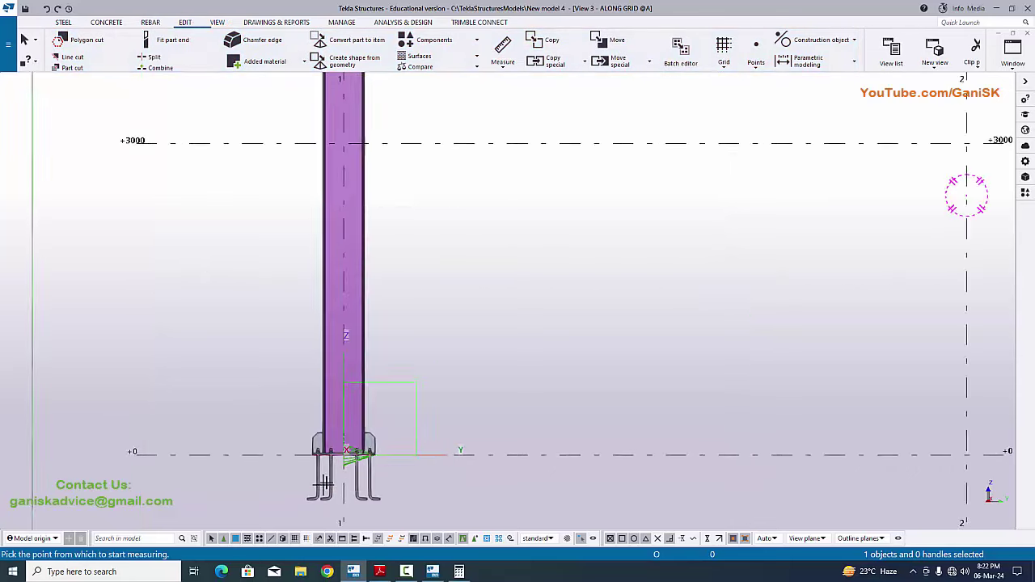
scroll(350, 440, up, 5)
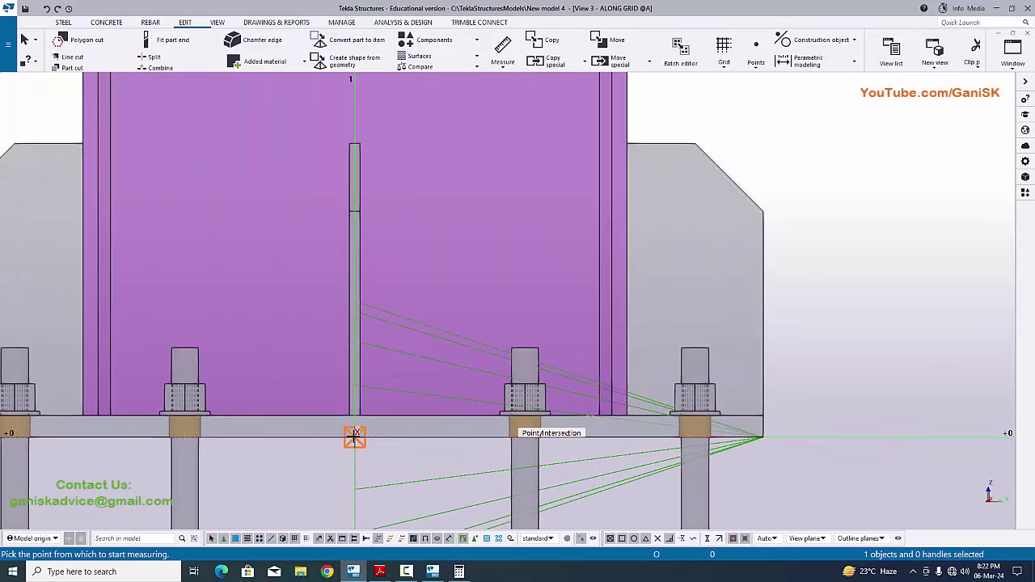
click(351, 436)
scroll(355, 456, down, 5)
scroll(362, 453, down, 5)
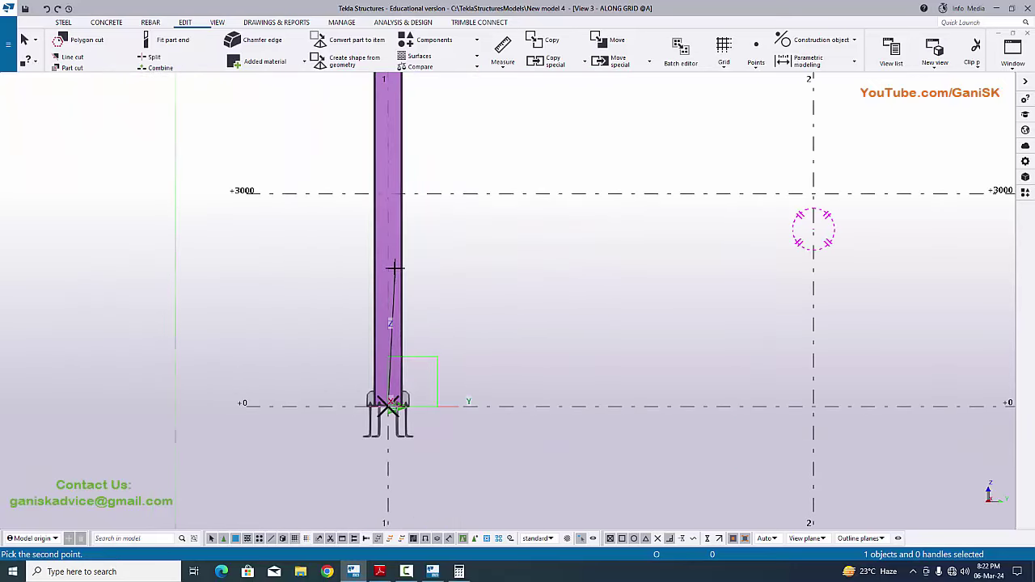
scroll(350, 275, up, 3)
click(364, 285)
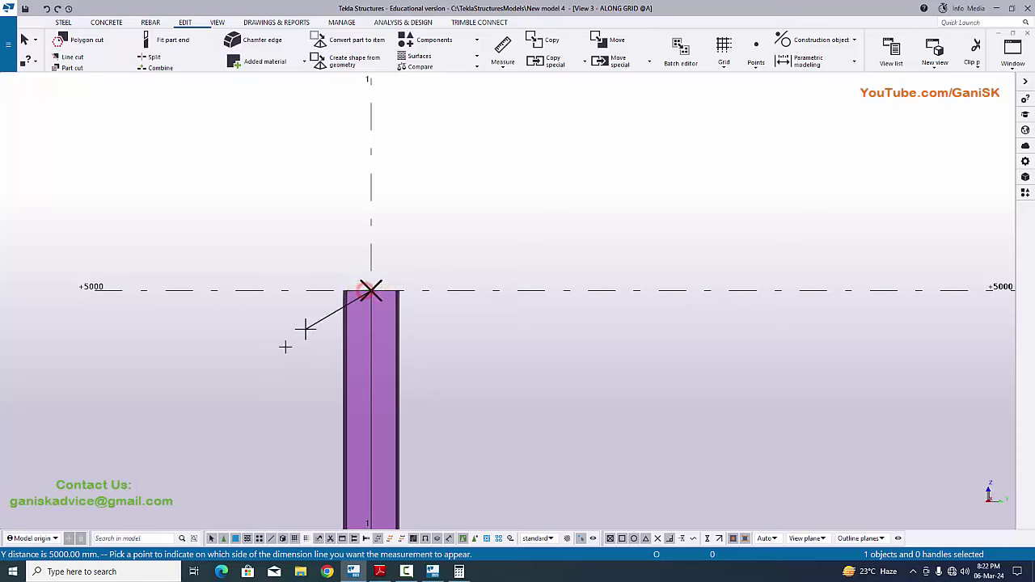
scroll(284, 347, down, 3)
middle_drag(284, 395, 343, 283)
click(349, 279)
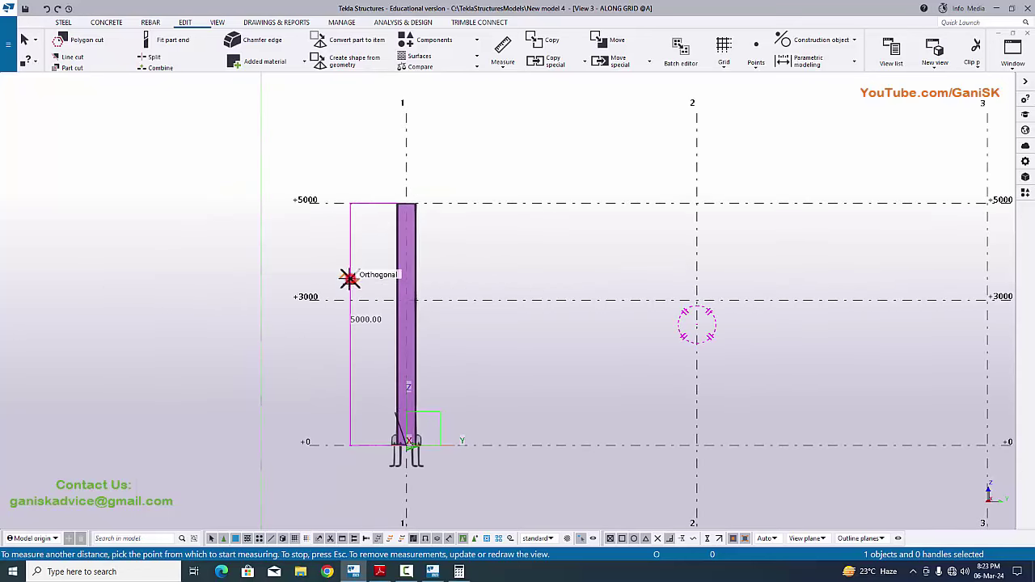
scroll(348, 323, up, 4)
scroll(363, 318, up, 1)
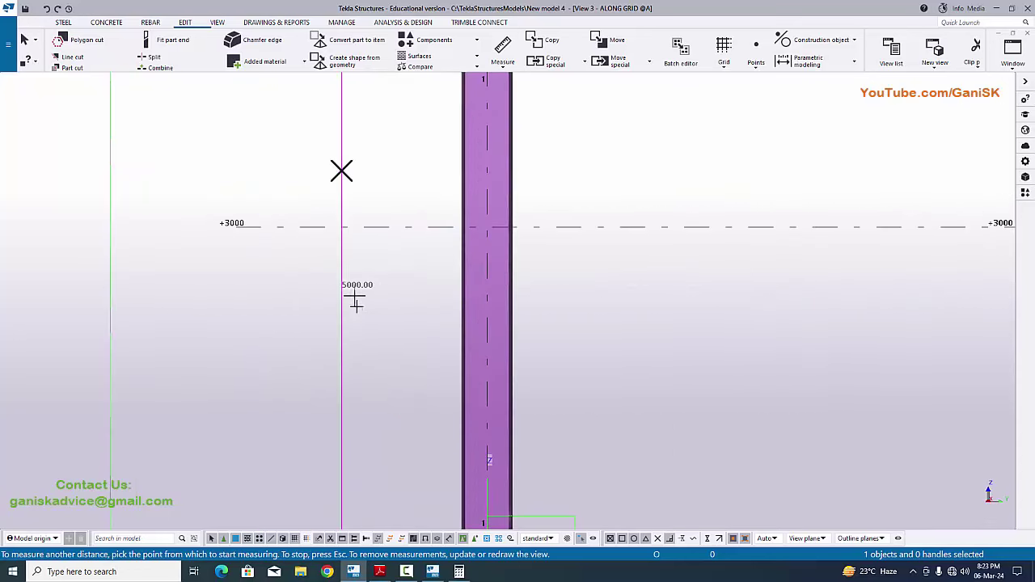
scroll(356, 303, up, 2)
scroll(363, 307, down, 6)
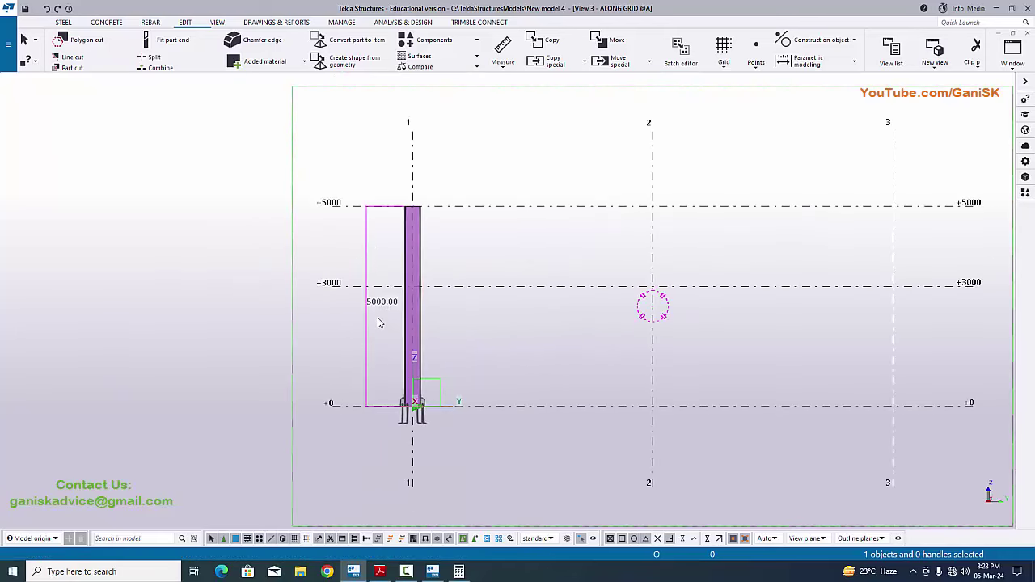
- Check the base plate thickness in the PDF elevation and return to Tekla Structures
key(alt+Tab)
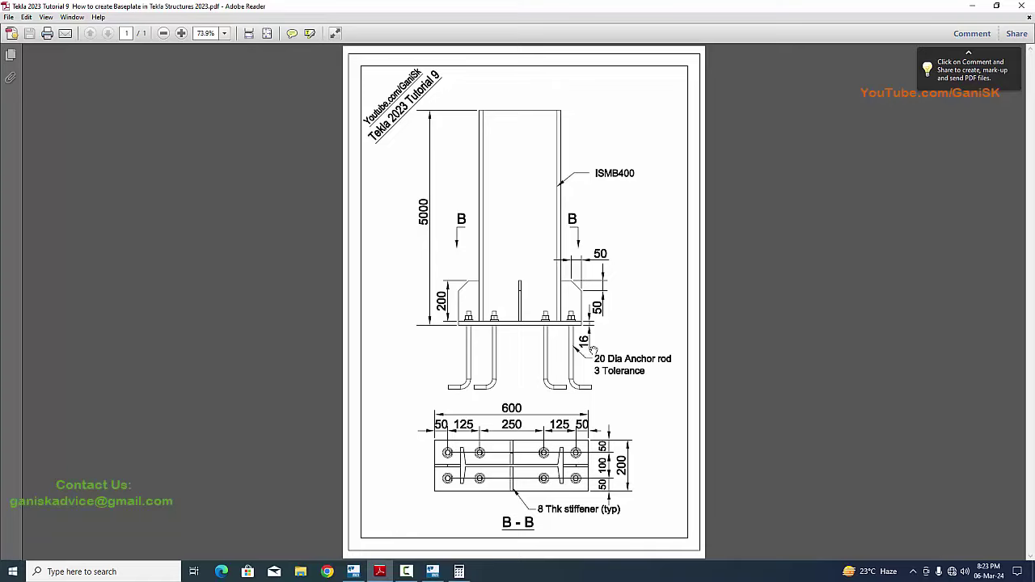
ctrl+scroll(594, 349, up, 6)
ctrl+scroll(726, 300, down, 7)
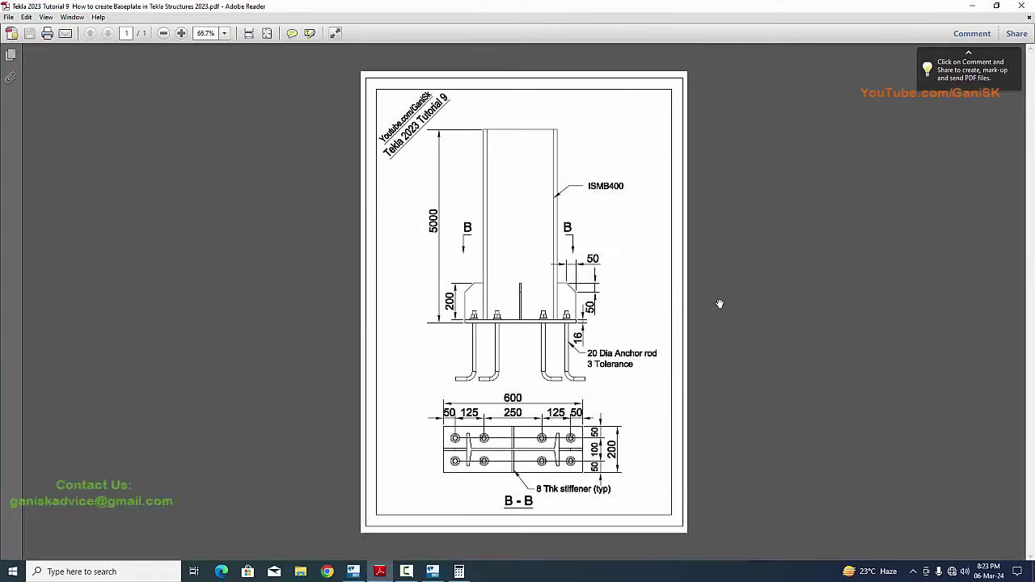
key(alt+Tab)
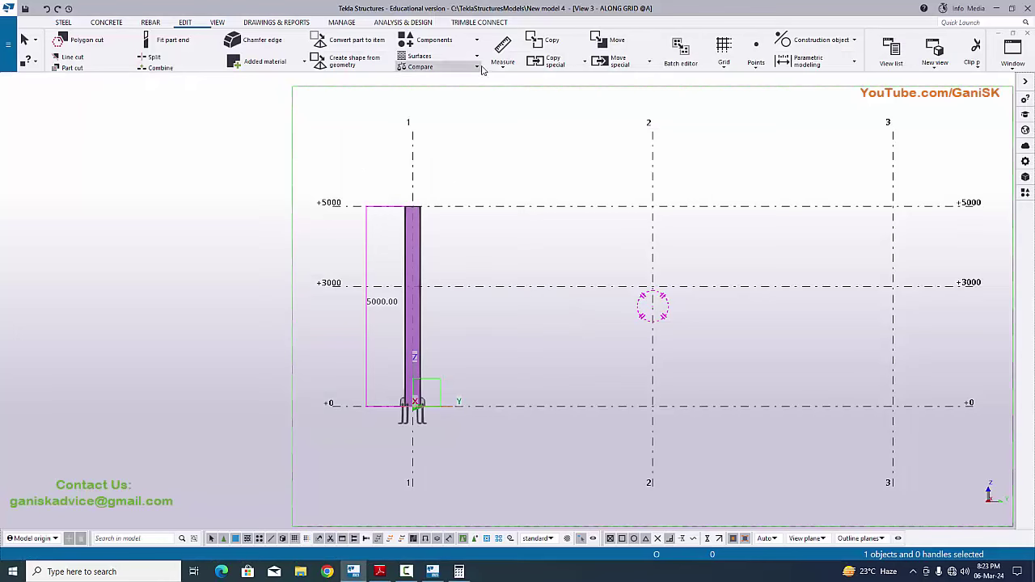
- Measure the base plate's thickness between the bottom and top corners of its outer edge
click(515, 65)
click(524, 126)
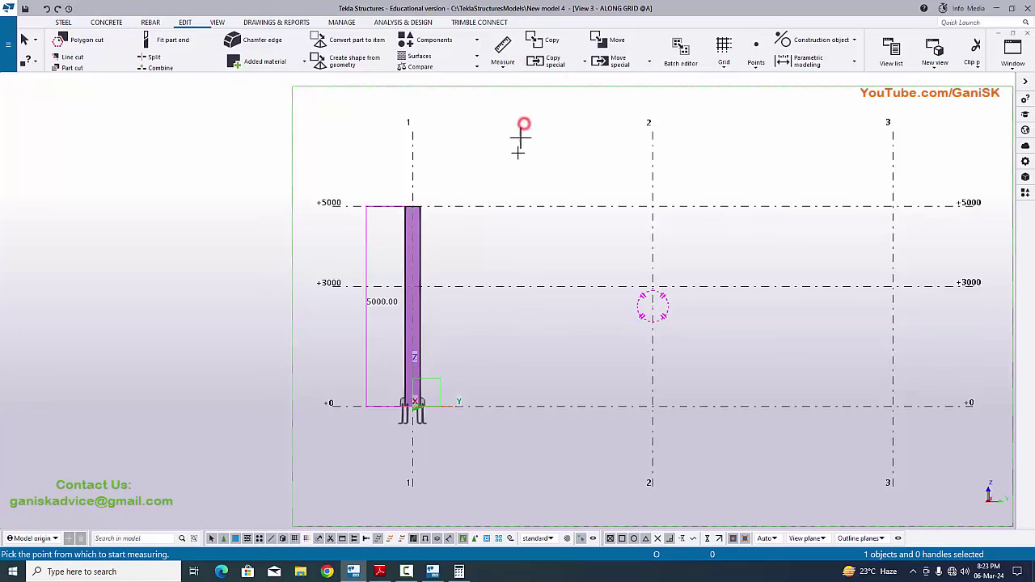
scroll(400, 426, up, 2)
scroll(408, 417, up, 10)
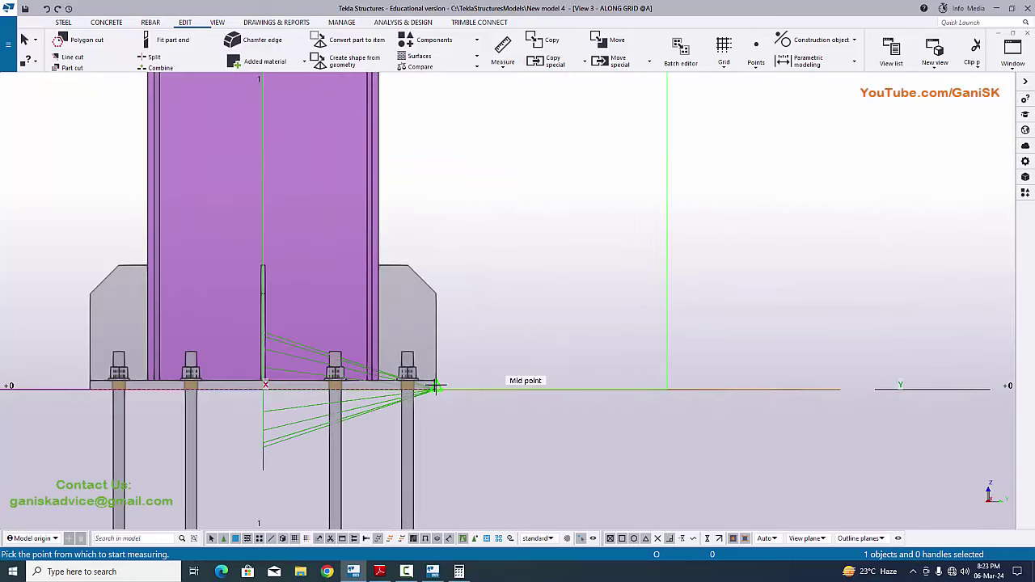
scroll(436, 395, up, 2)
click(437, 396)
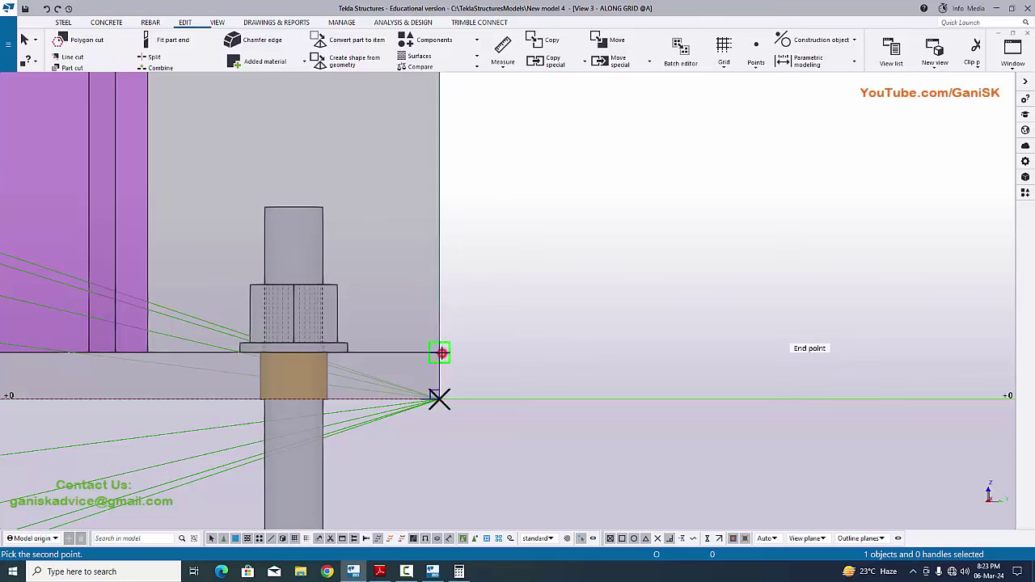
click(439, 353)
click(550, 353)
scroll(615, 355, down, 1)
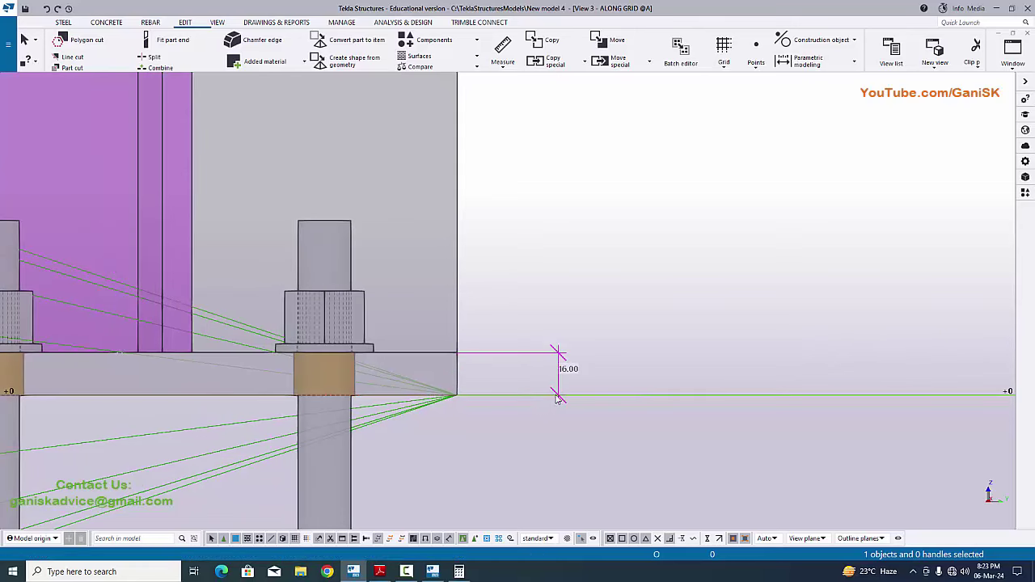
scroll(558, 396, down, 3)
- Check the stiffener height in the PDF drawing and return to the column base in Tekla Structures
key(alt+Tab)
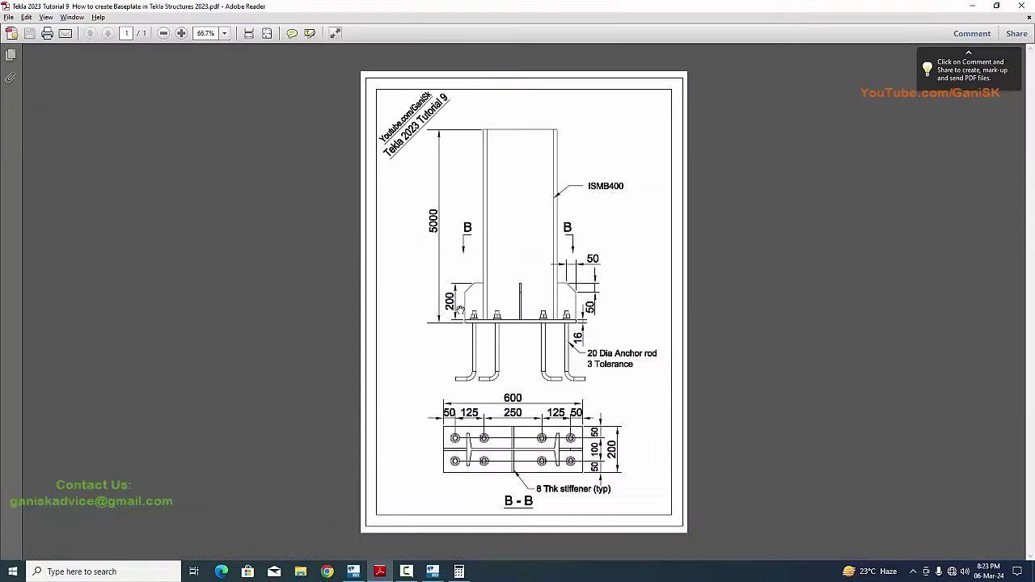
ctrl+scroll(461, 313, up, 3)
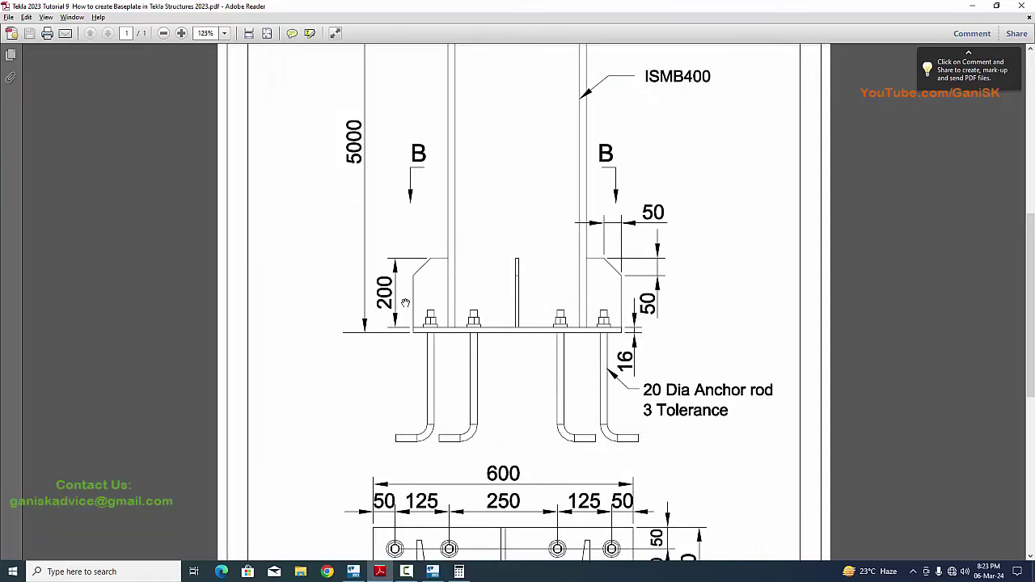
key(alt+Tab)
scroll(415, 318, down, 2)
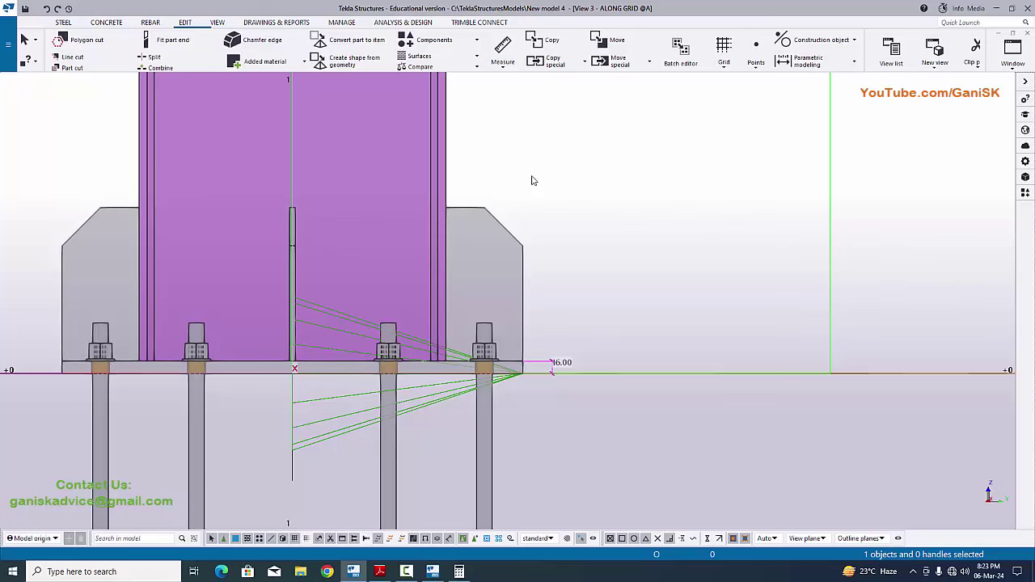
- Measure the outer stiffener's vertical height from the top of the base plate to the stiffener's top edge
key(f)
scroll(521, 364, up, 3)
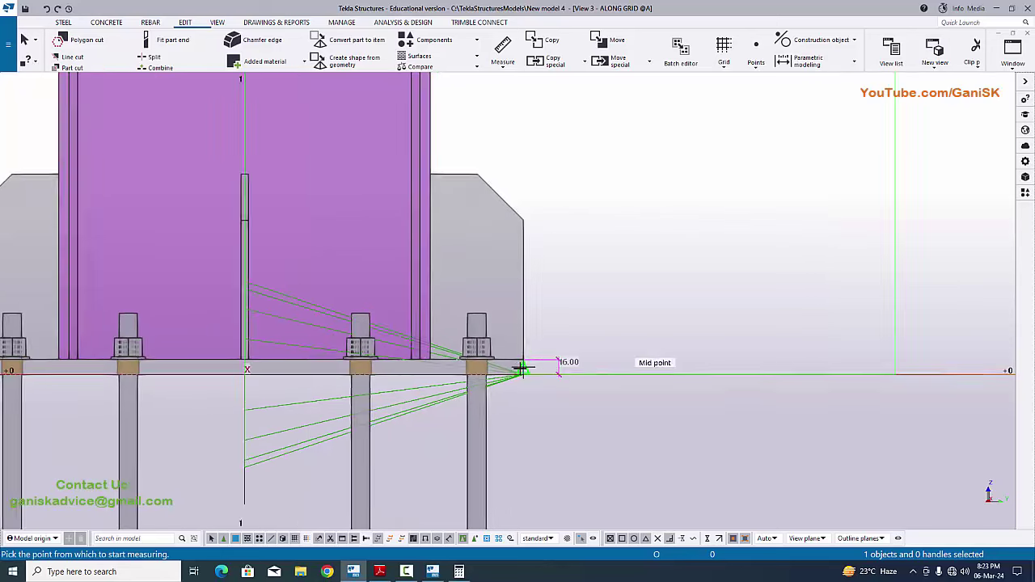
click(522, 352)
scroll(523, 352, down, 2)
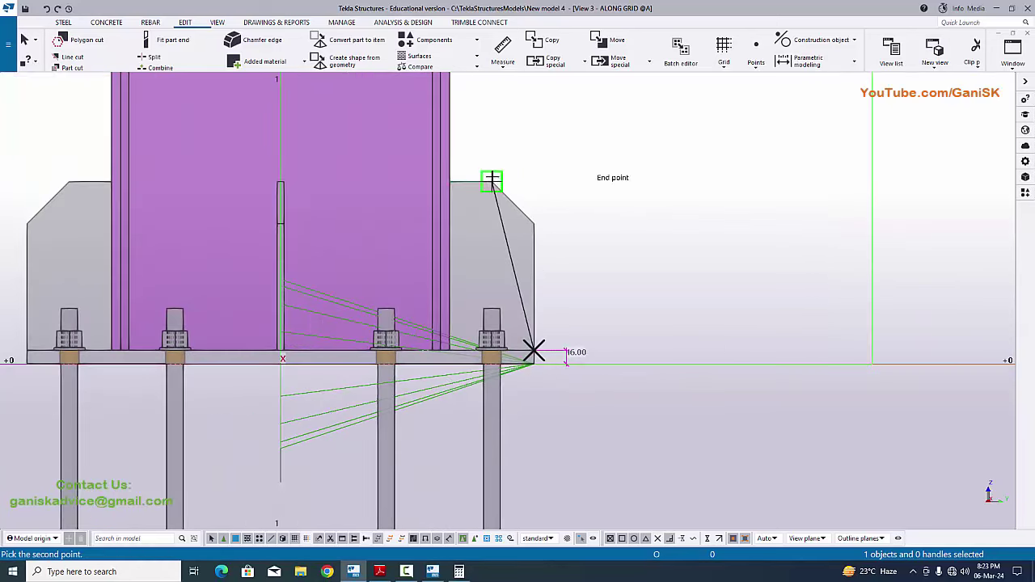
click(491, 181)
click(638, 237)
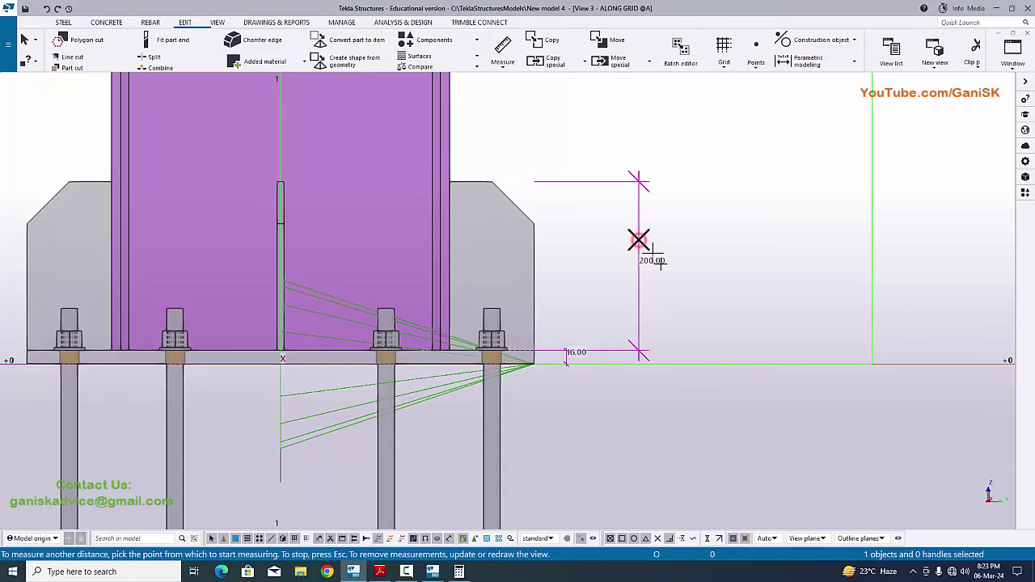
scroll(653, 283, up, 2)
- Check the stiffener chamfer in the PDF, and measure the chamfer's vertical size in Tekla Structures
key(alt+Tab)
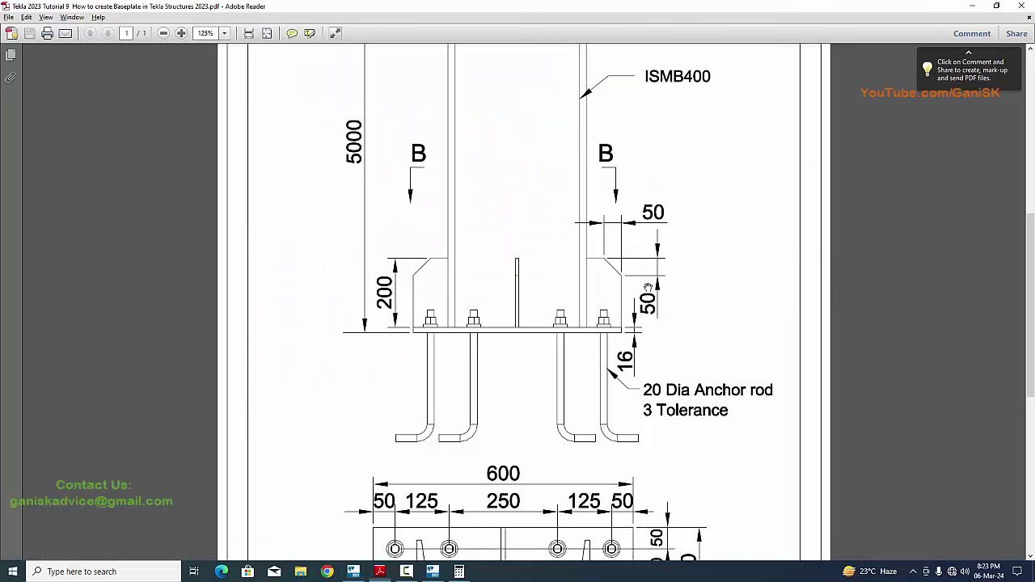
key(alt+Tab)
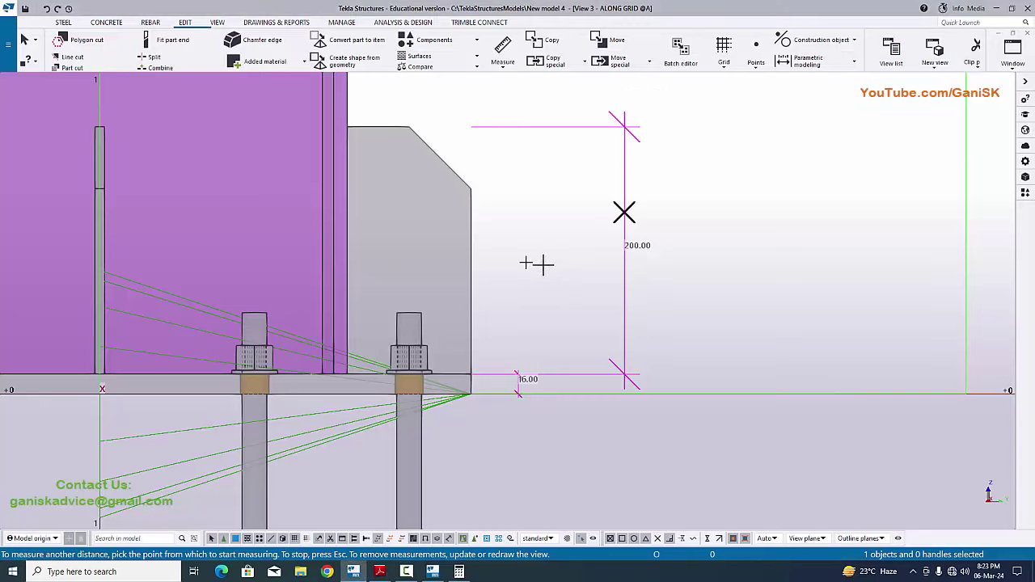
click(469, 188)
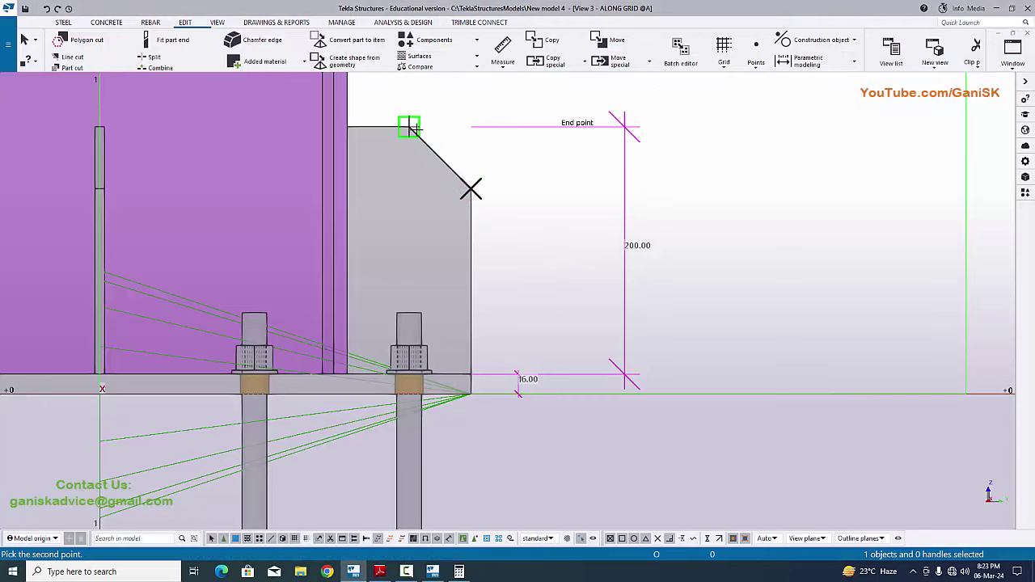
click(409, 127)
click(538, 155)
scroll(549, 192, up, 2)
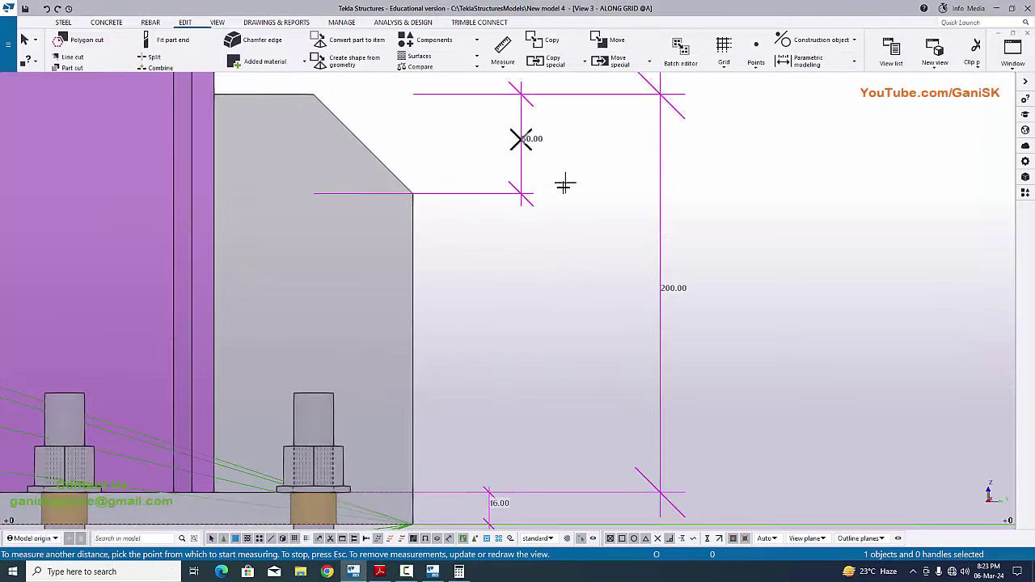
- Measure the horizontal size of the outer stiffener's chamfer between its upper and lower corners
scroll(532, 170, down, 2)
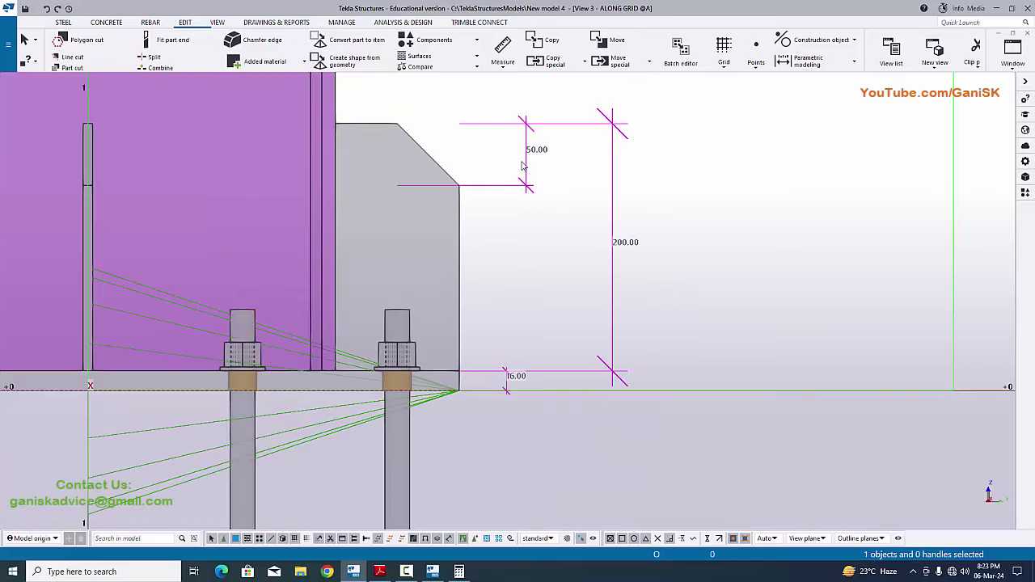
click(503, 70)
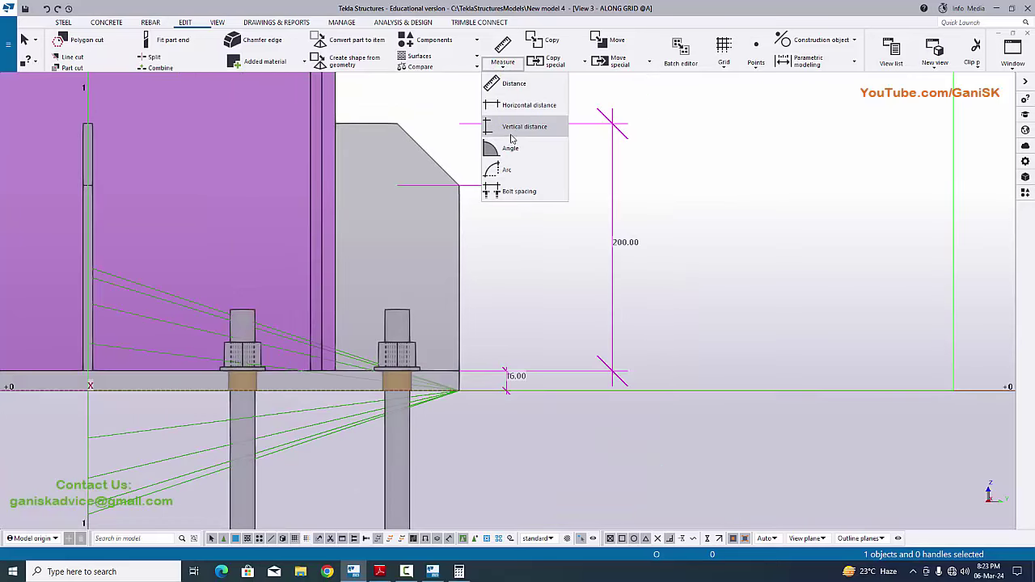
click(516, 108)
click(397, 121)
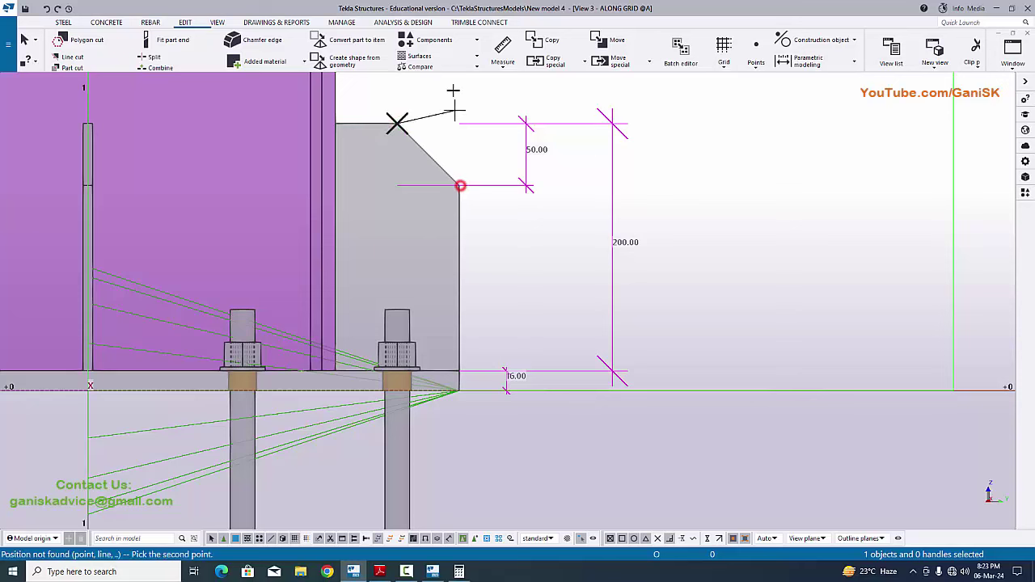
click(460, 185)
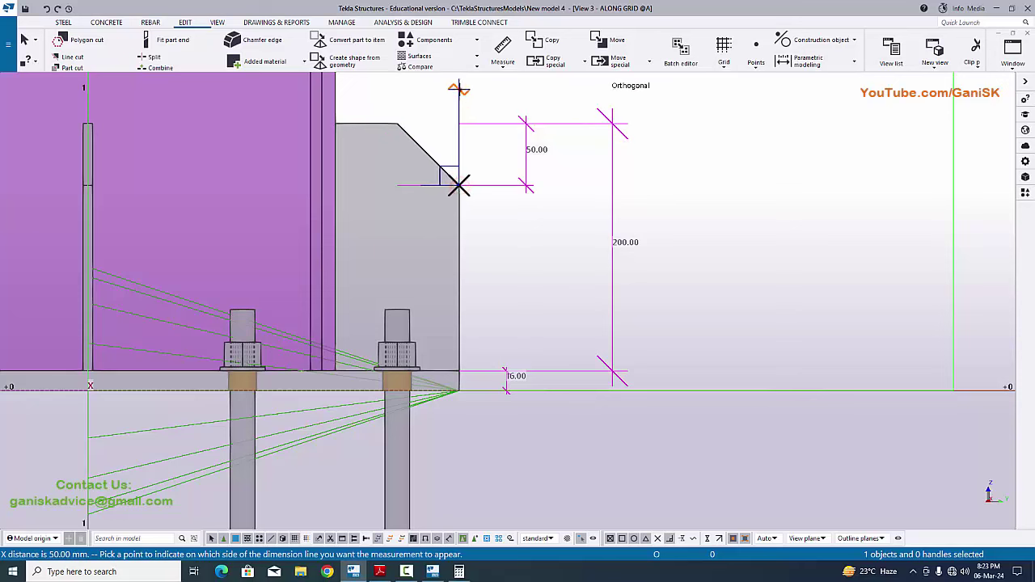
click(458, 90)
middle_drag(475, 137, 464, 238)
key(Escape)
scroll(428, 208, up, 2)
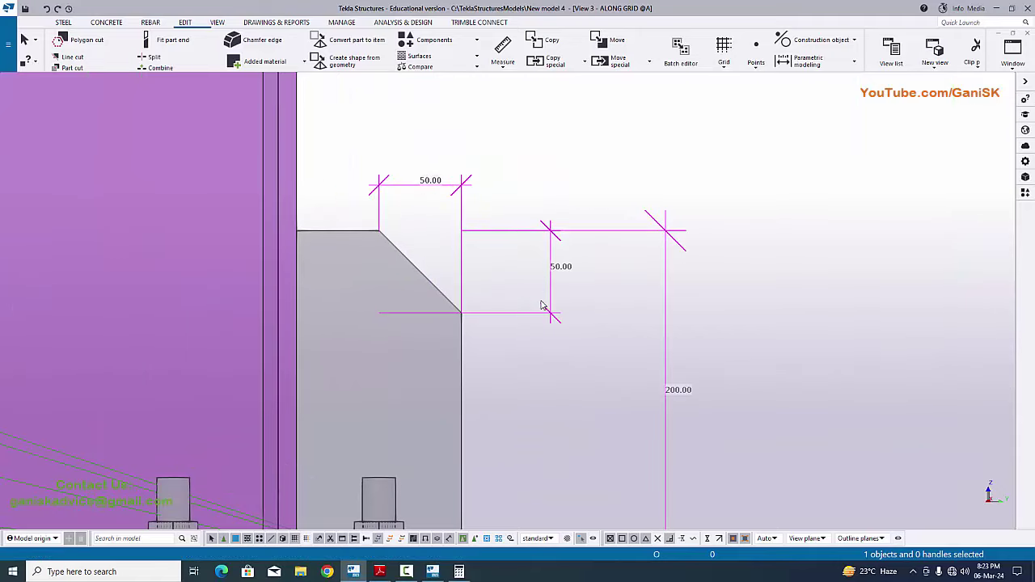
scroll(534, 299, down, 4)
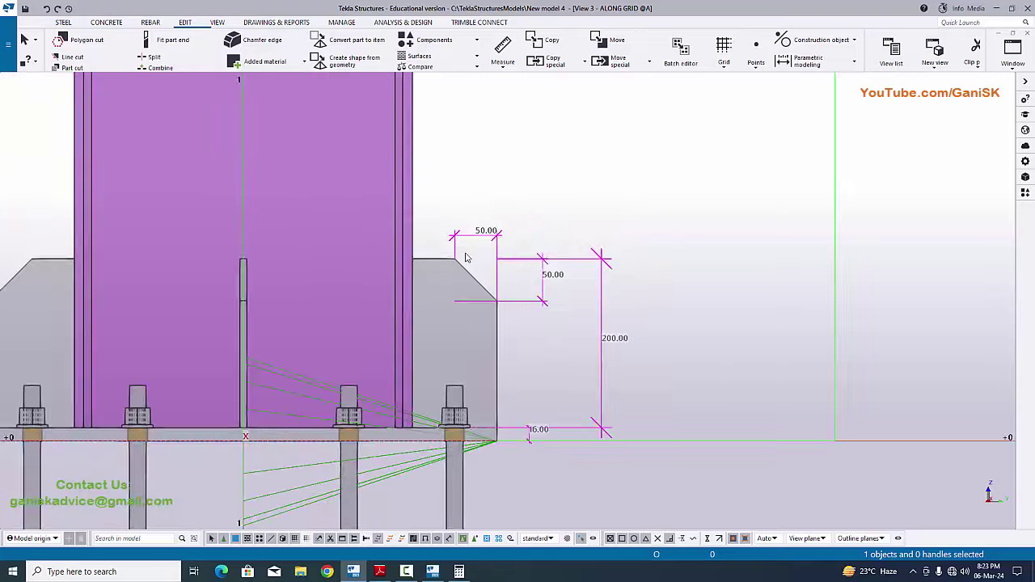
scroll(340, 275, up, 2)
scroll(358, 273, up, 1)
scroll(360, 260, down, 4)
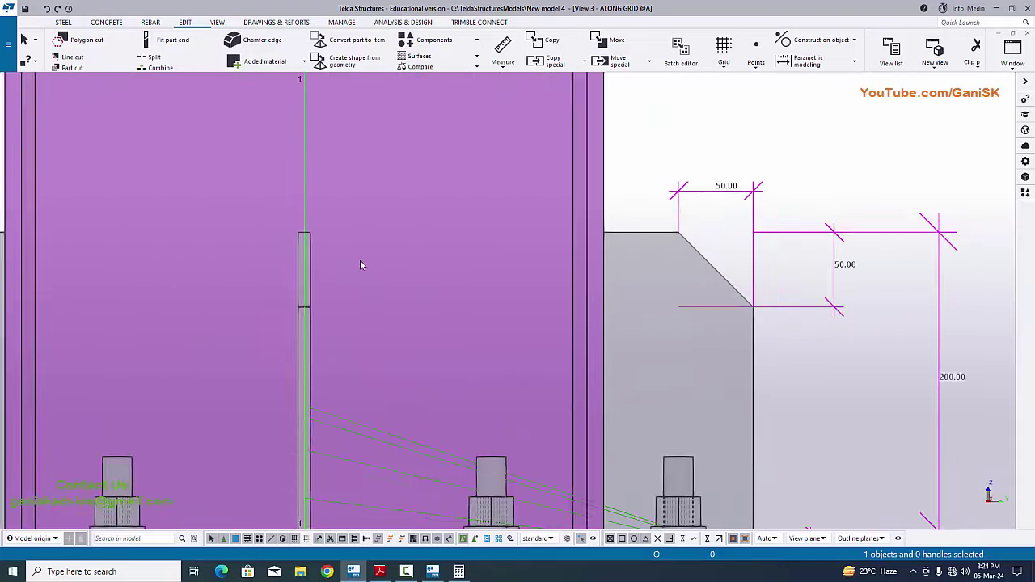
- Check the stiffener thickness in section B-B of the PDF drawing and return to Tekla Structures
key(alt+Tab)
scroll(499, 358, down, 4)
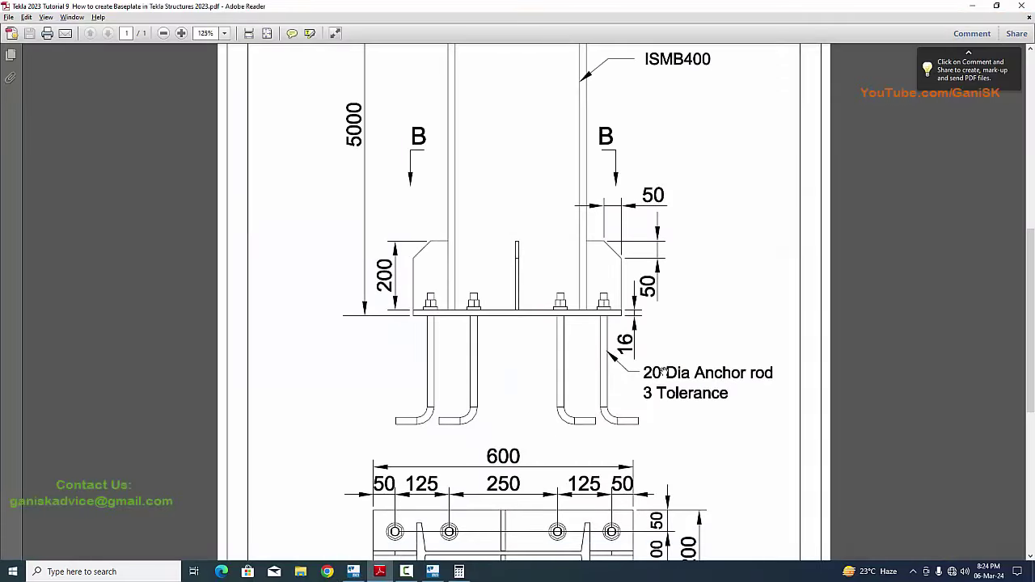
key(alt+Tab)
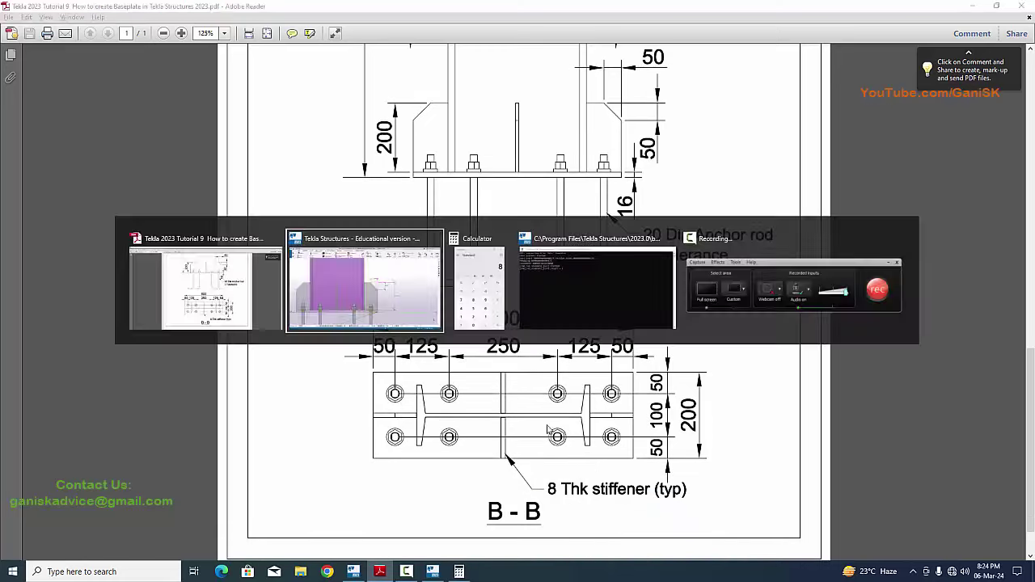
- Measure the middle stiffener's thickness horizontally across its top edge and compare it with the PDF drawing
click(501, 62)
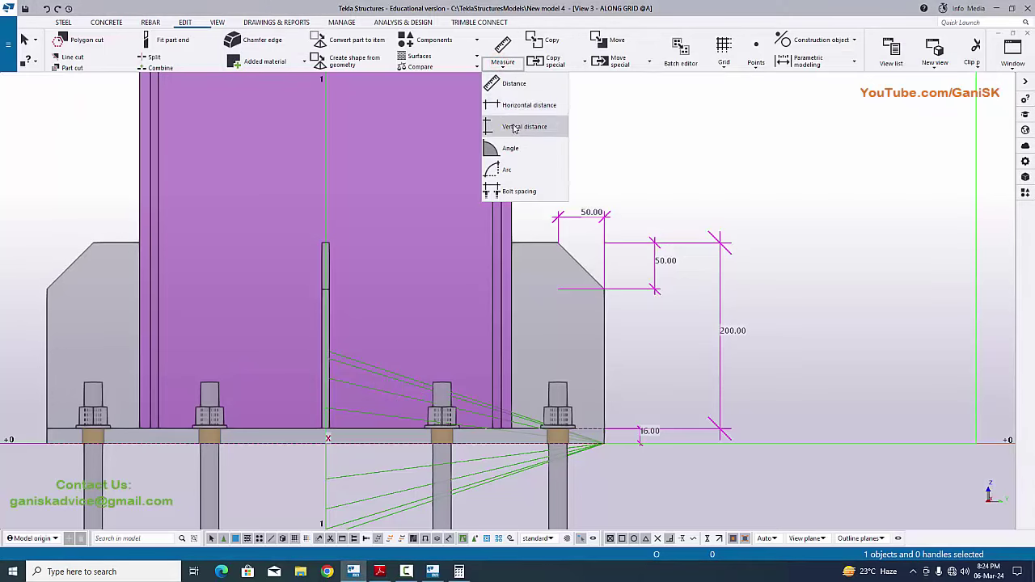
click(510, 104)
scroll(311, 267, up, 5)
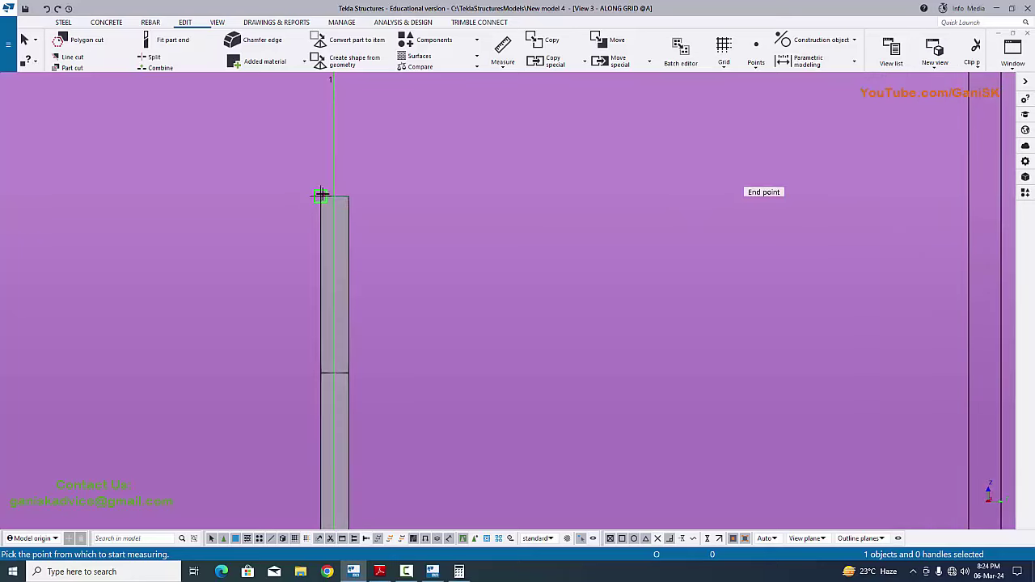
click(319, 196)
click(347, 196)
click(376, 147)
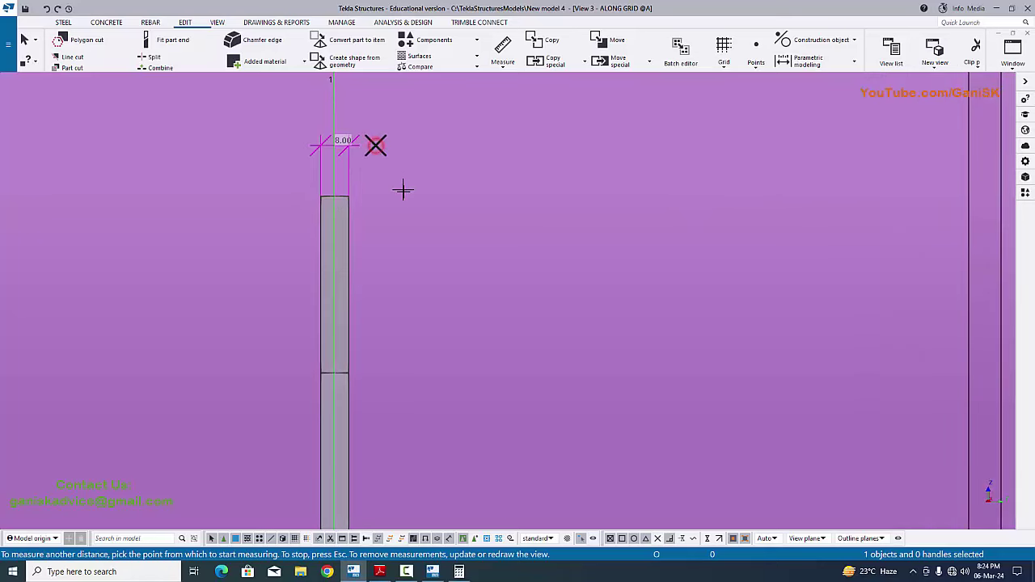
right_click(388, 157)
click(400, 164)
key(alt+Tab)
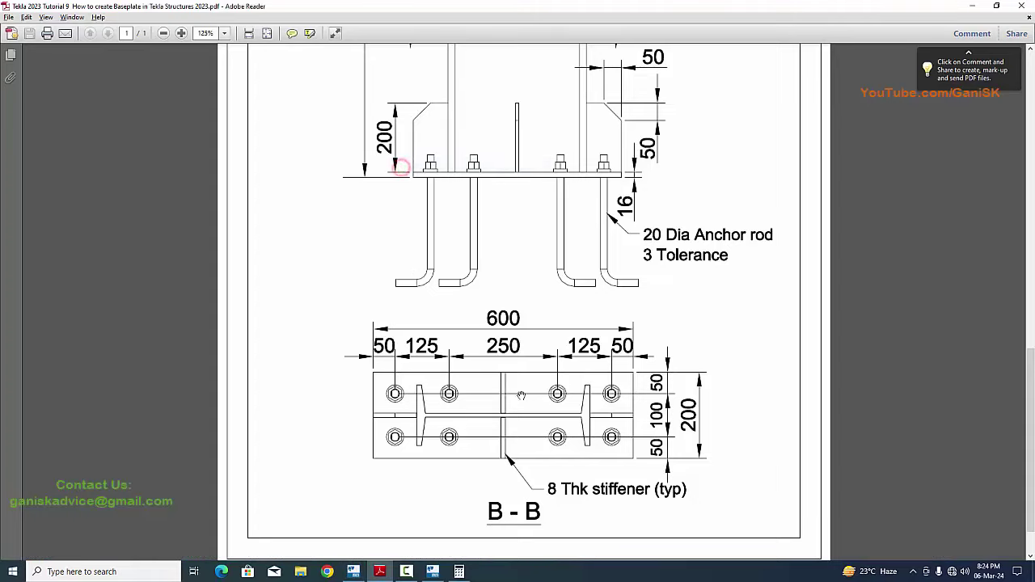
key(alt+Tab)
- Switch to the PLAN @+0 view, redraw it, and frame the column's base plate
scroll(479, 288, down, 5)
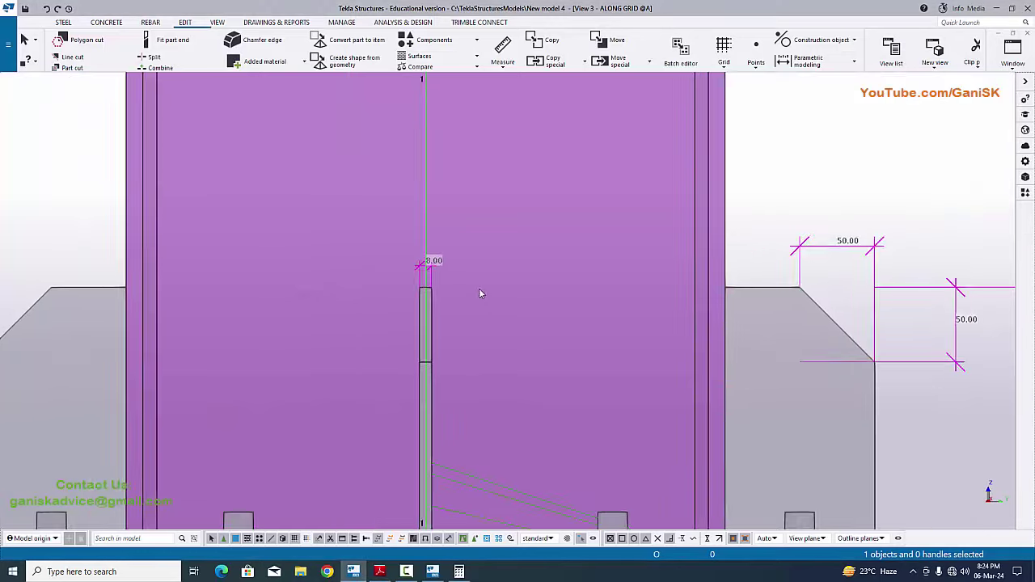
scroll(496, 318, down, 6)
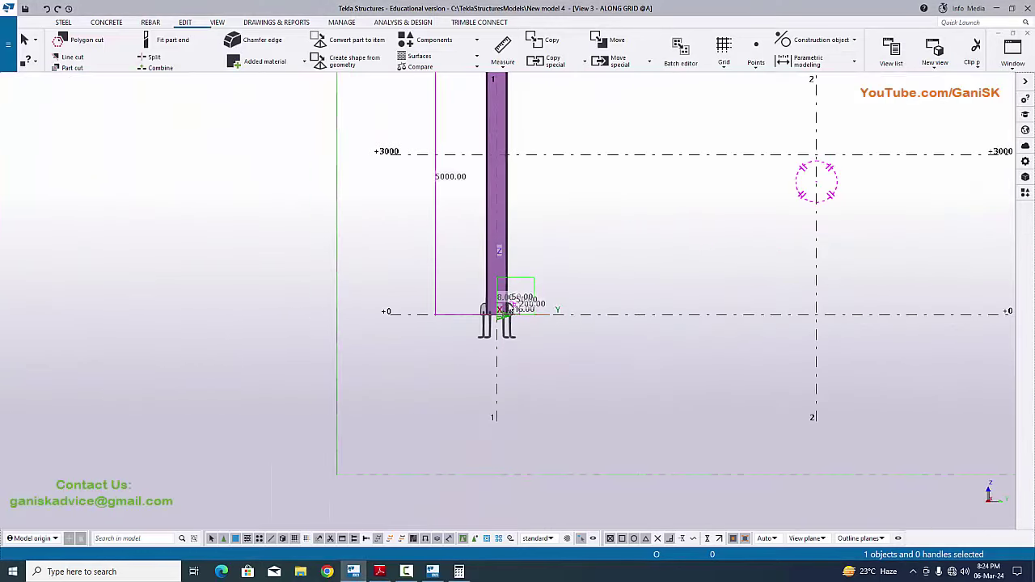
scroll(518, 263, up, 2)
scroll(519, 263, up, 1)
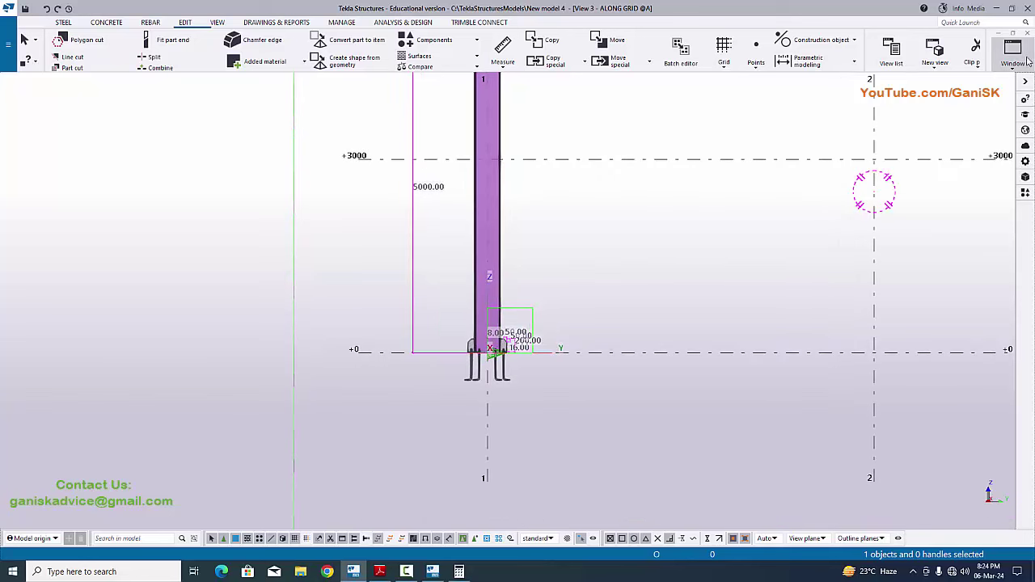
click(1012, 55)
click(988, 176)
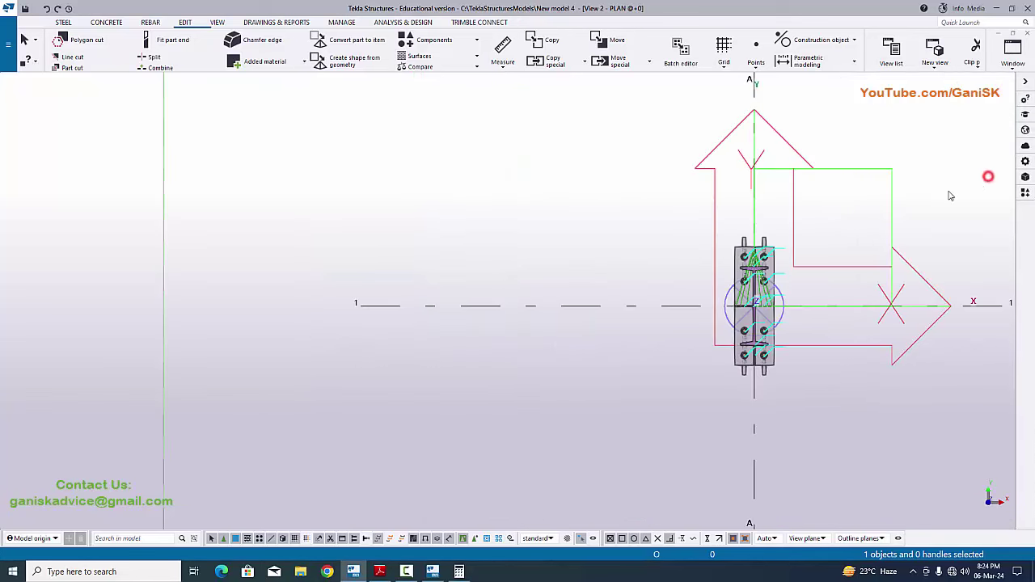
scroll(813, 352, up, 5)
right_click(836, 212)
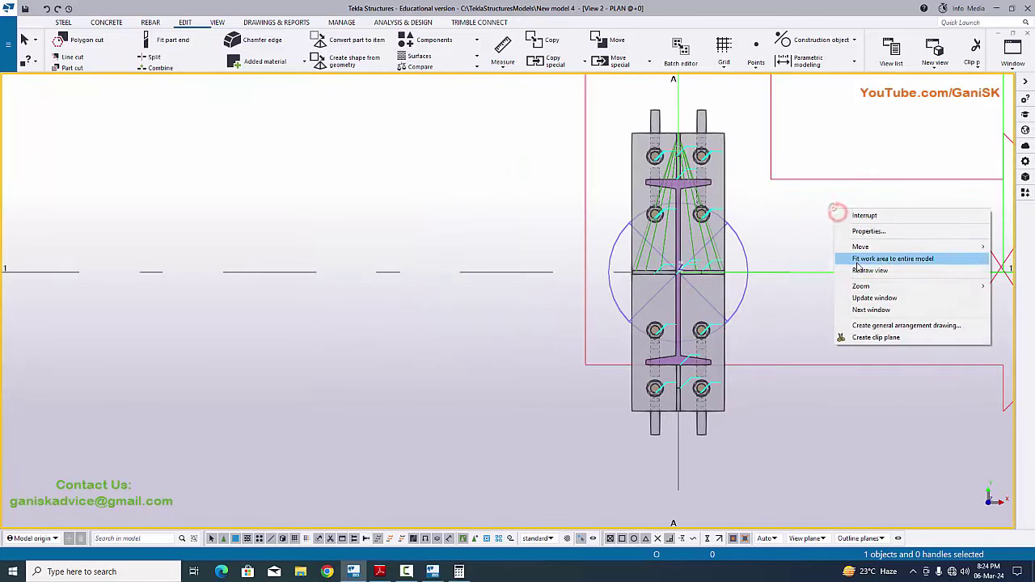
click(849, 270)
scroll(712, 147, up, 5)
scroll(679, 153, down, 2)
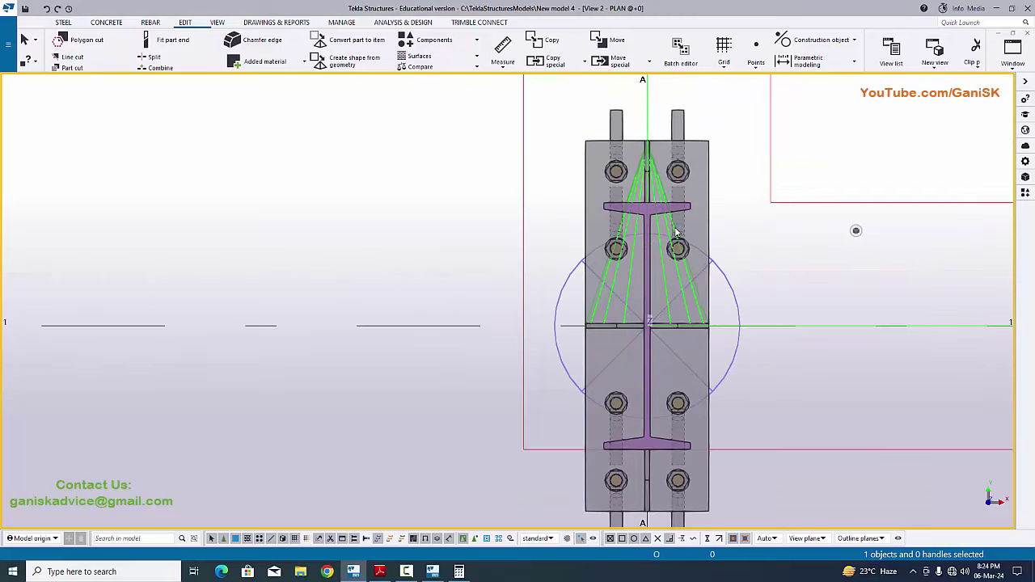
scroll(653, 158, up, 1)
scroll(657, 165, up, 2)
scroll(642, 176, down, 5)
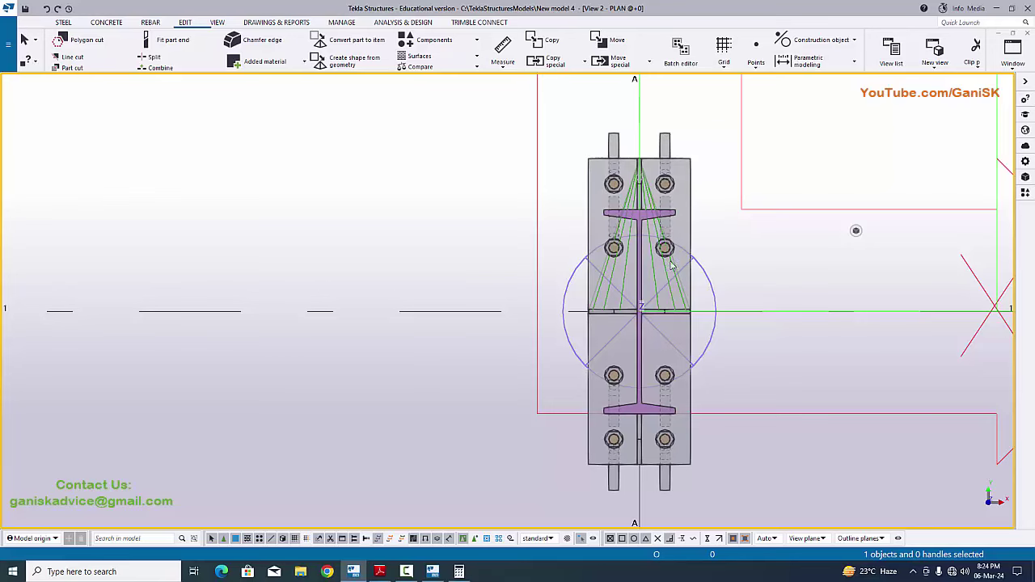
- Check the base plate width in the PDF, and measure it horizontally between the plate's lower corners in Tekla Structures
key(alt+Tab)
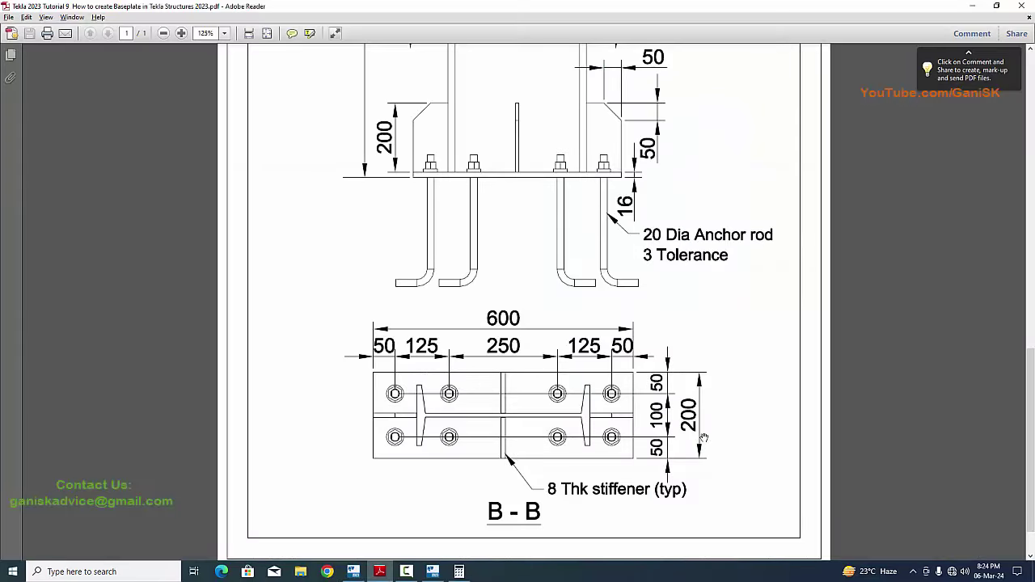
key(alt+Tab)
click(502, 72)
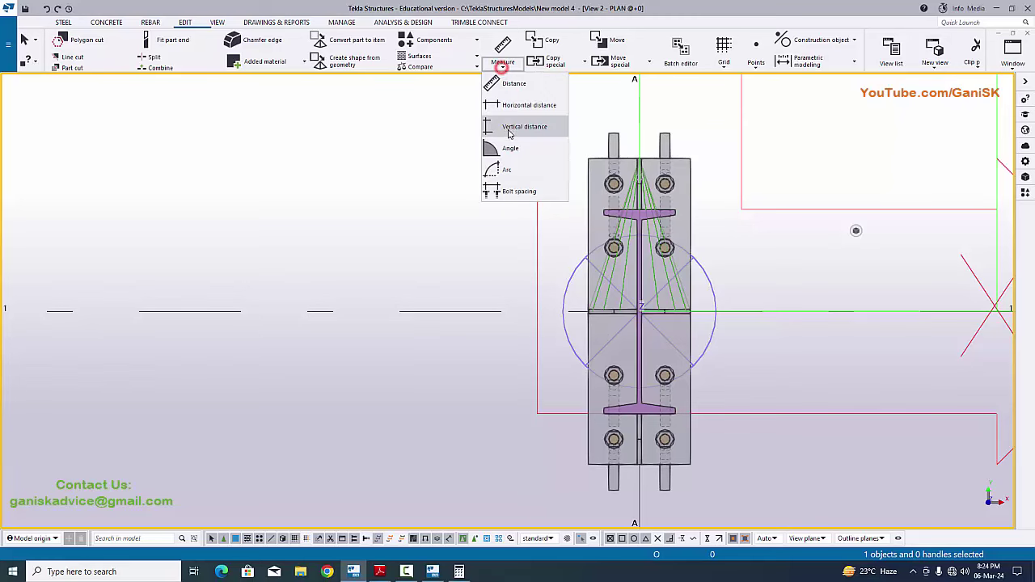
click(513, 108)
scroll(638, 509, up, 3)
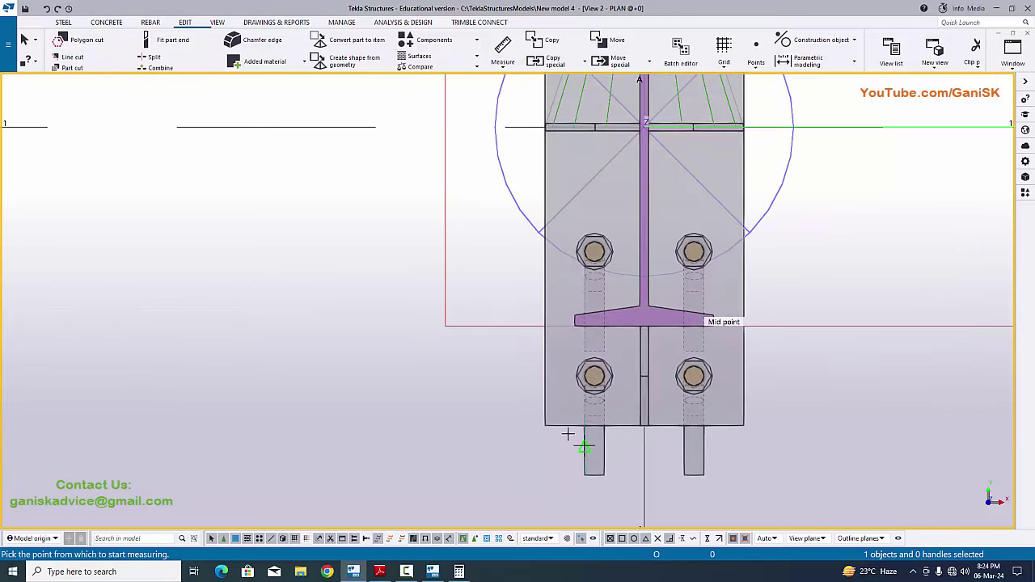
click(545, 425)
click(742, 425)
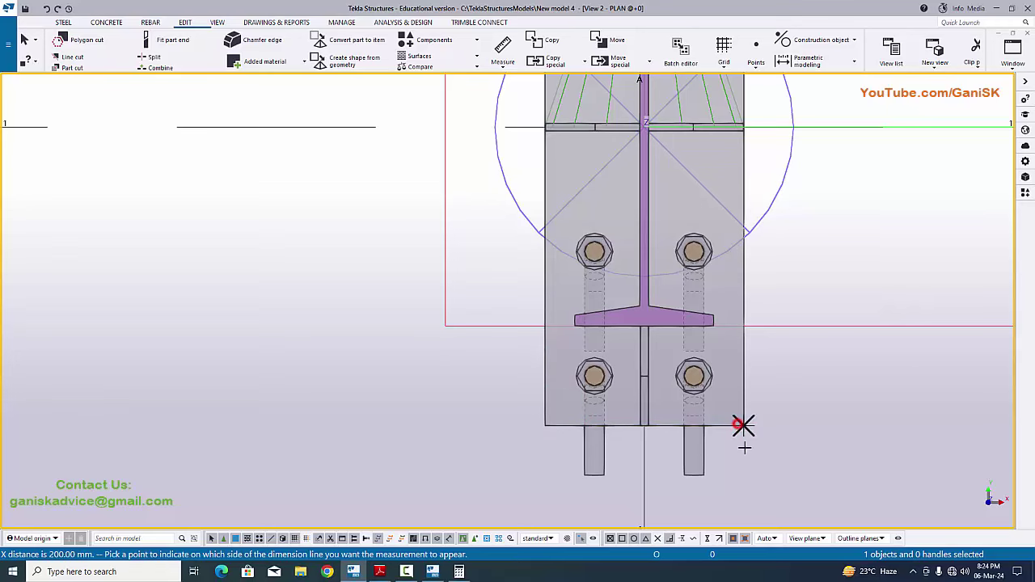
click(742, 492)
scroll(776, 428, down, 1)
right_click(813, 409)
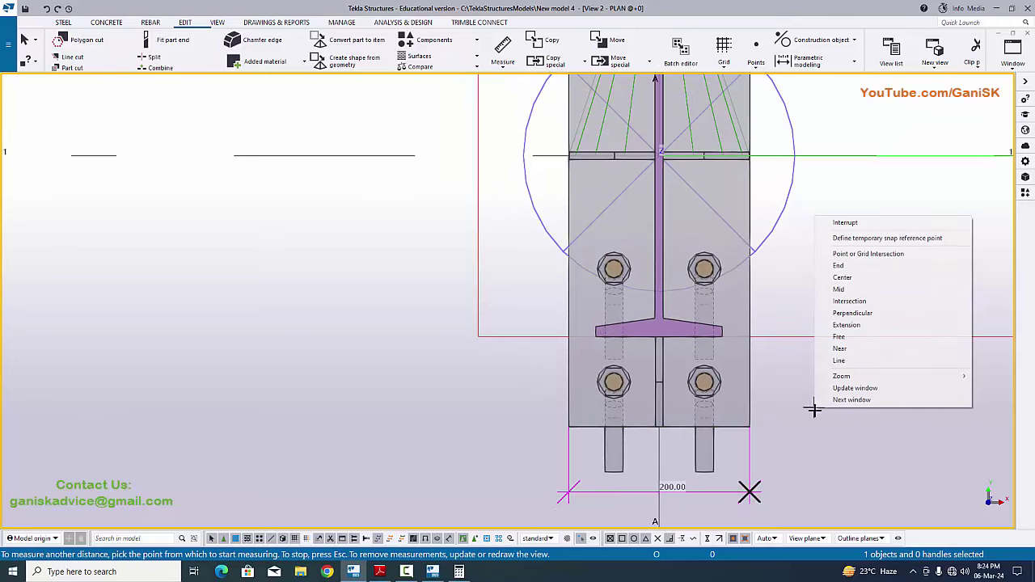
click(856, 238)
- Check the rod edge distance in the PDF, and measure horizontally from the plate's lower-left corner to the nearest anchor rod's centre
key(alt+Tab)
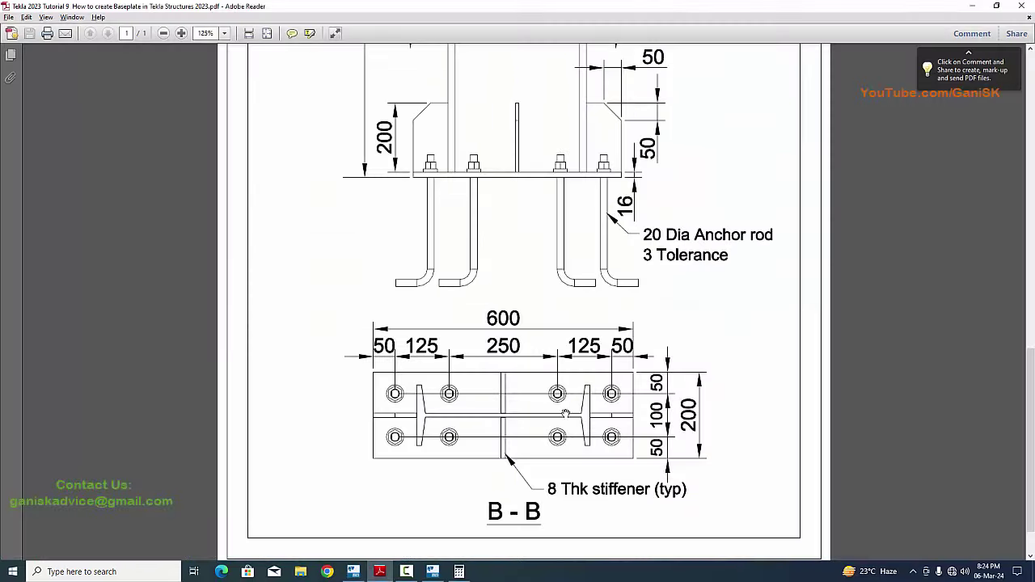
key(alt+Tab)
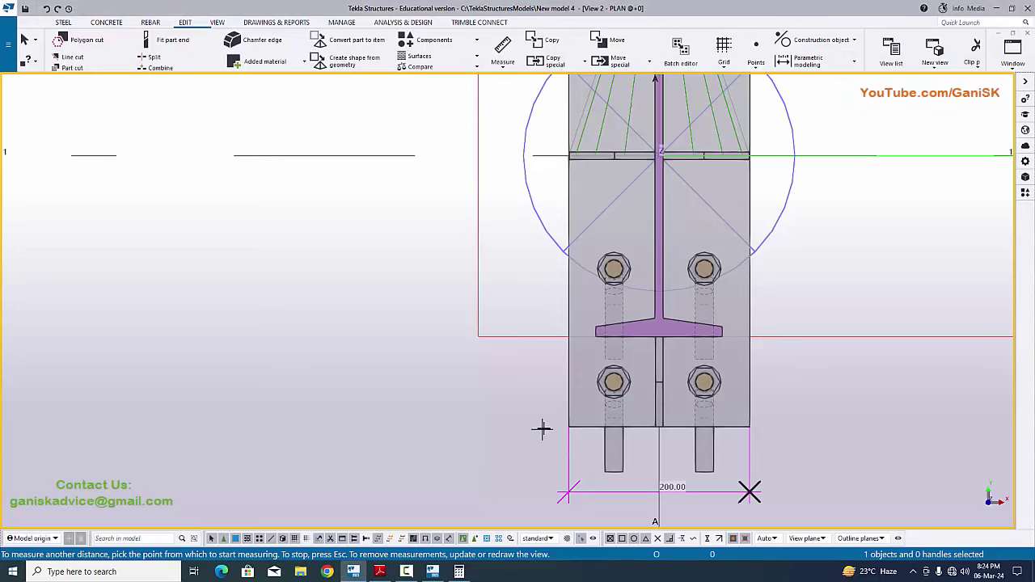
click(568, 426)
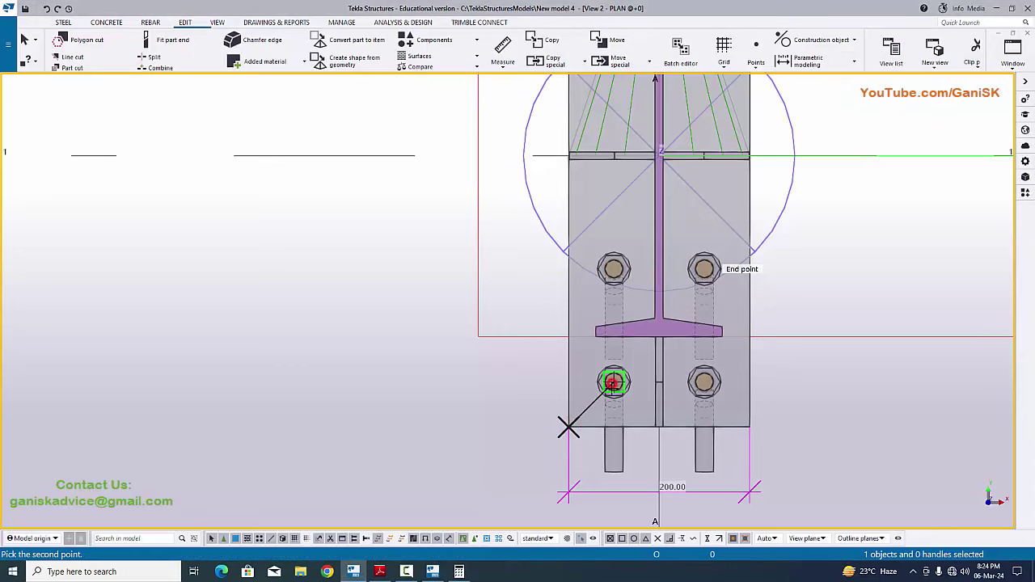
click(612, 382)
click(599, 481)
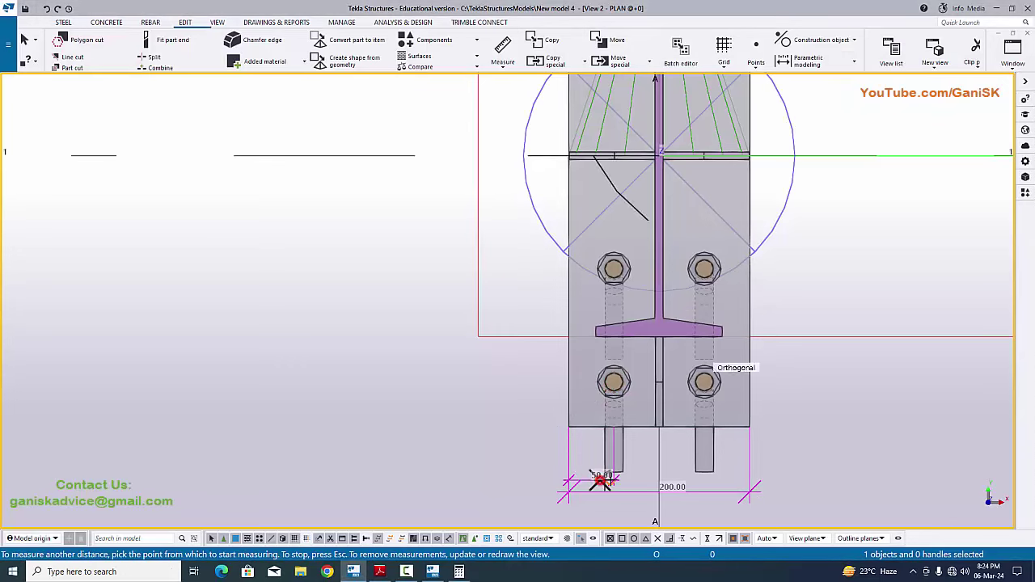
- Measure the horizontal spacing between the two lowest anchor rods, and the distance from the right rod to the plate's lower-right corner
click(614, 383)
click(703, 382)
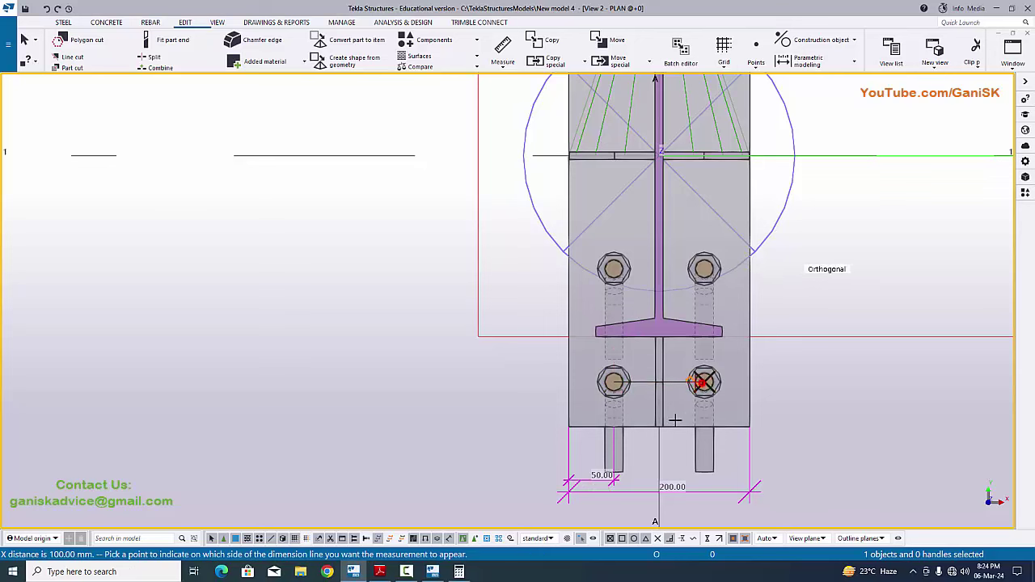
click(658, 476)
click(704, 383)
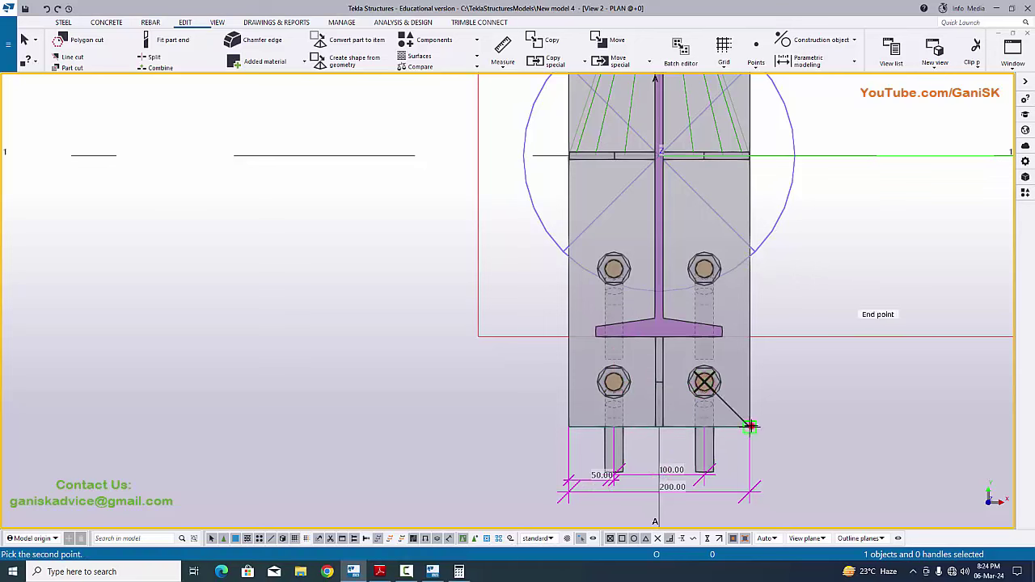
click(749, 426)
click(738, 461)
scroll(772, 475, up, 1)
scroll(772, 475, up, 4)
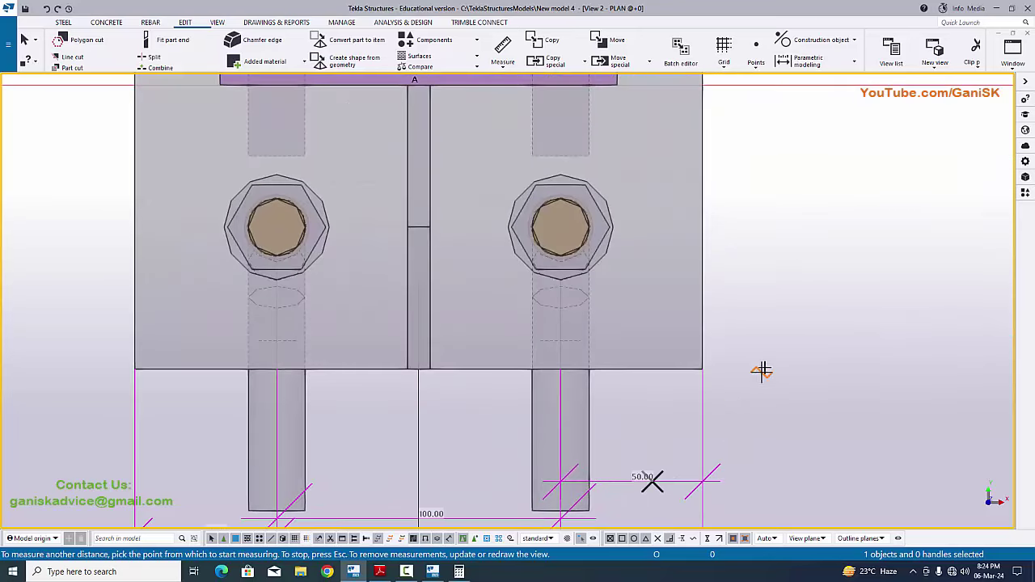
right_click(762, 365)
click(775, 374)
scroll(772, 367, down, 3)
scroll(569, 450, up, 3)
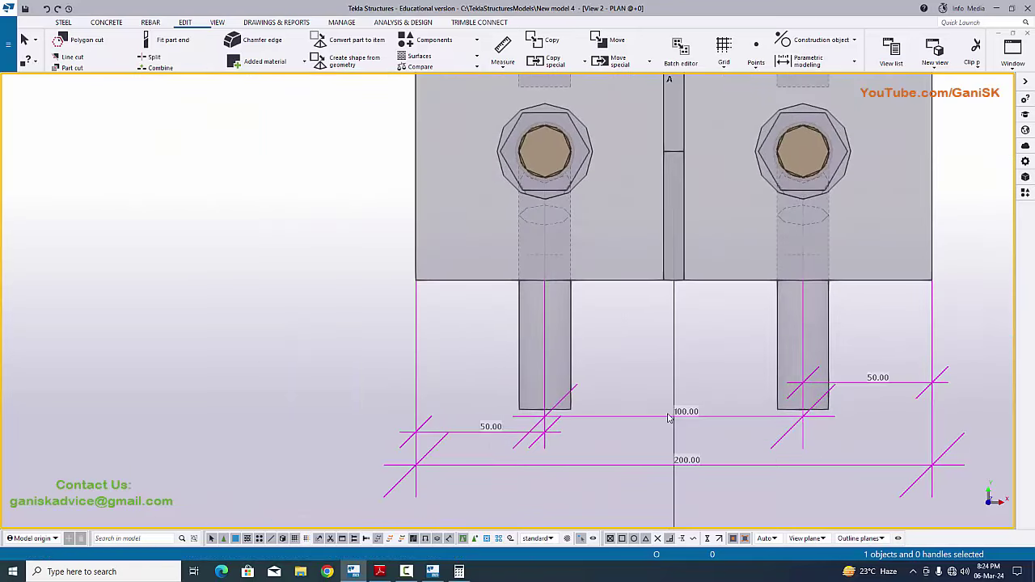
- Compare the rod spacing across the plate's width with section B-B of the PDF, and return to the whole base plate in plan
key(alt+Tab)
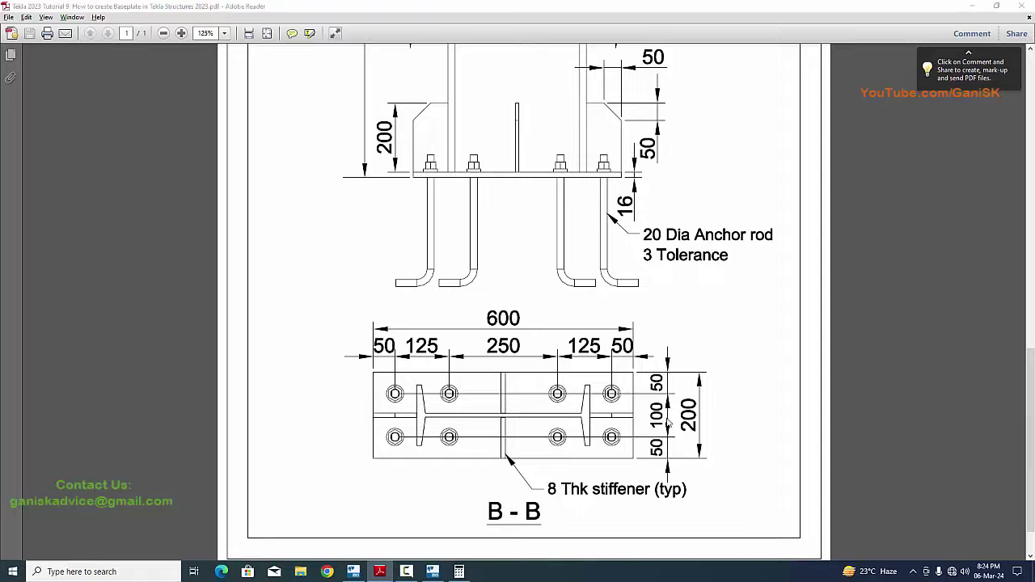
key(alt+Tab)
scroll(612, 429, down, 1)
scroll(612, 428, down, 10)
scroll(683, 317, up, 3)
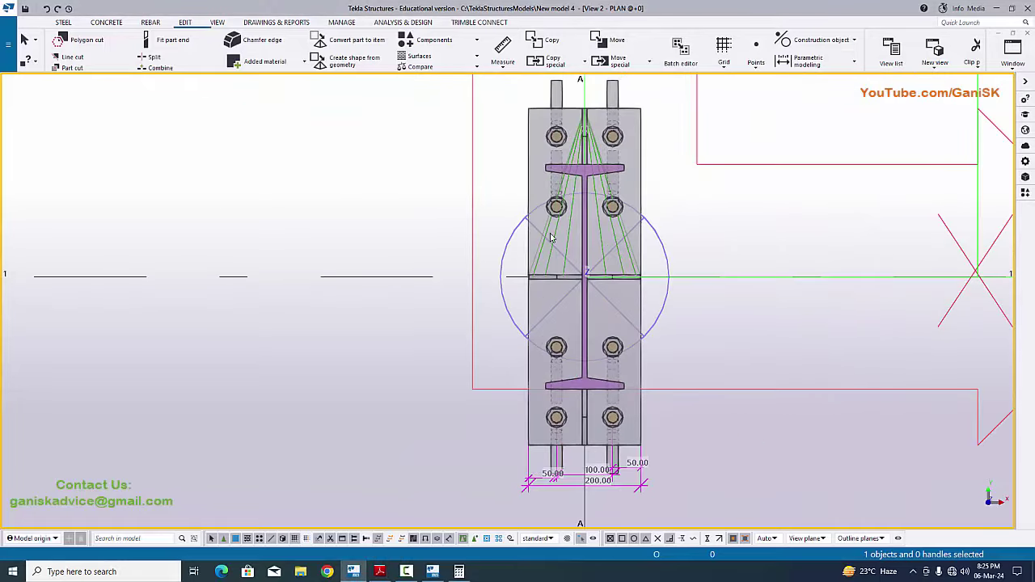
- Measure vertically from the base plate's lower-right corner to the nearest anchor rod's centre, and from that rod to the next one above
click(499, 66)
click(526, 126)
scroll(682, 448, up, 4)
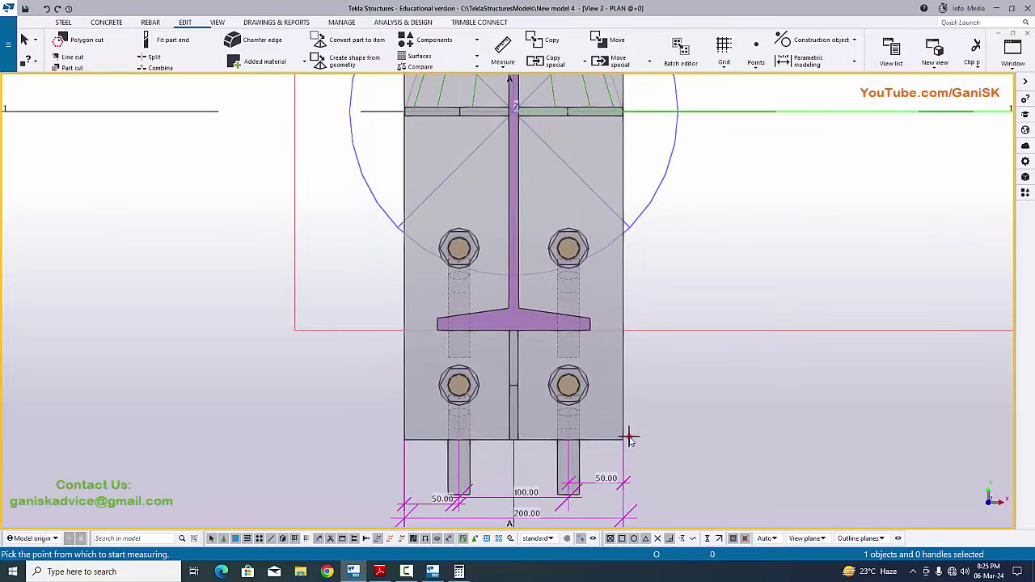
click(621, 438)
click(568, 385)
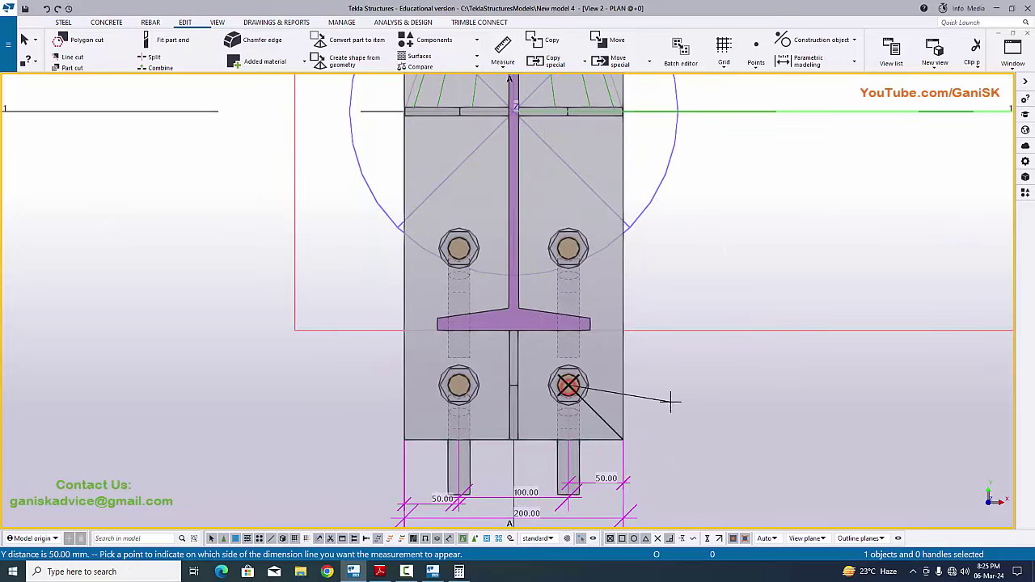
click(670, 402)
click(568, 386)
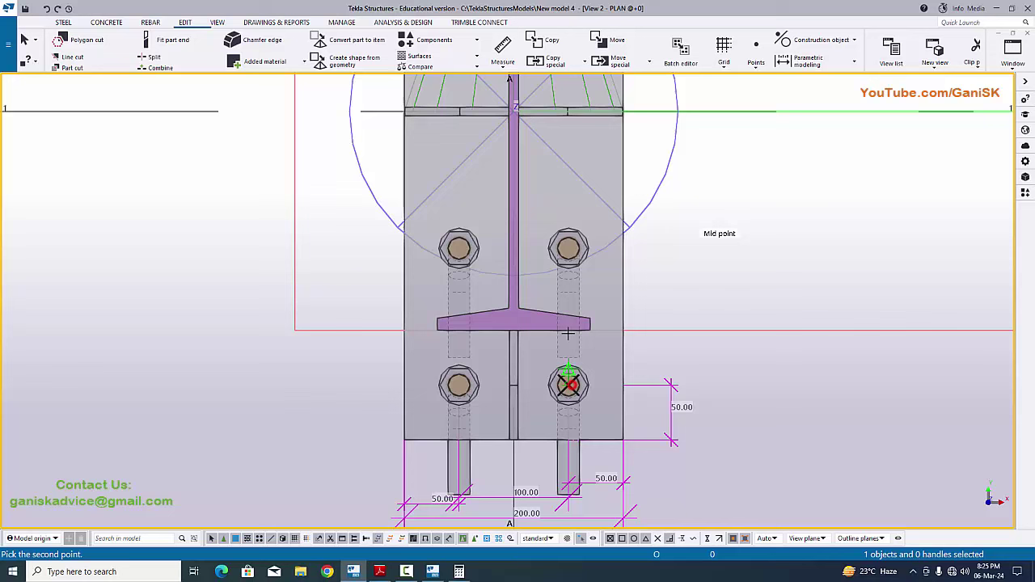
click(568, 248)
click(675, 281)
- Measure the vertical spacing between the two middle anchor rods on the plate's right side, and between the two uppermost rods there
middle_drag(672, 262, 546, 416)
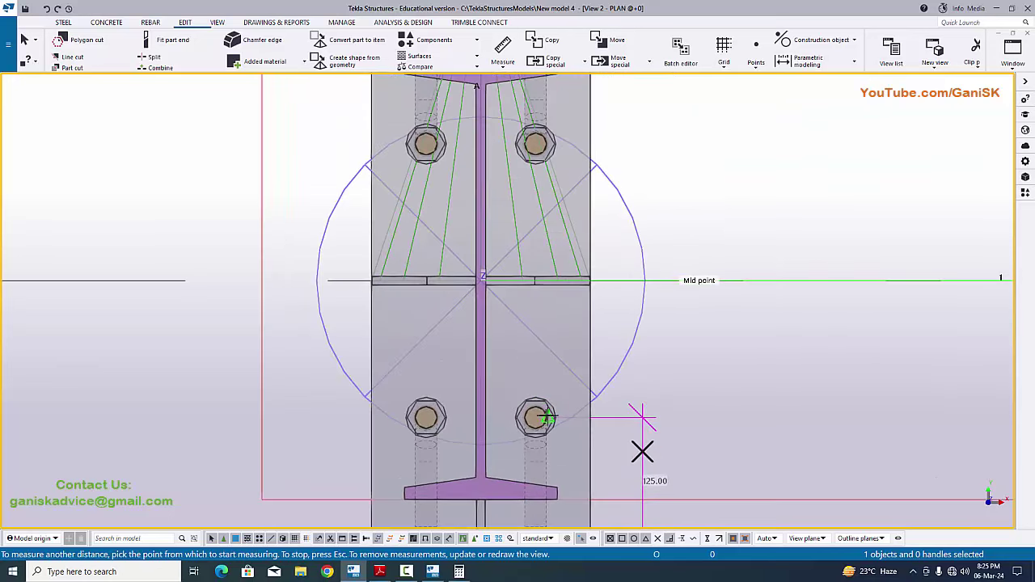
click(535, 417)
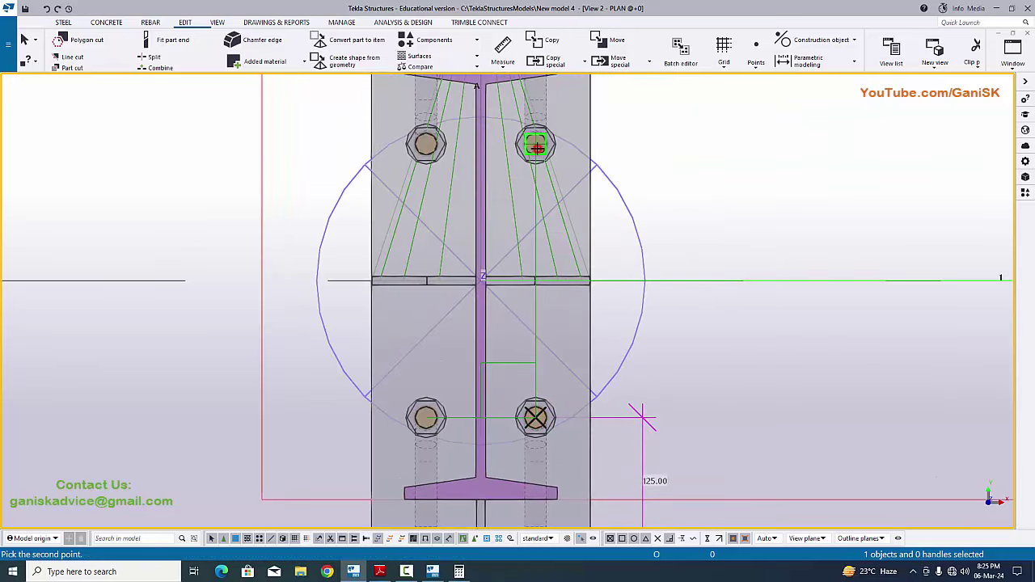
click(535, 144)
click(657, 245)
middle_drag(656, 246, 637, 472)
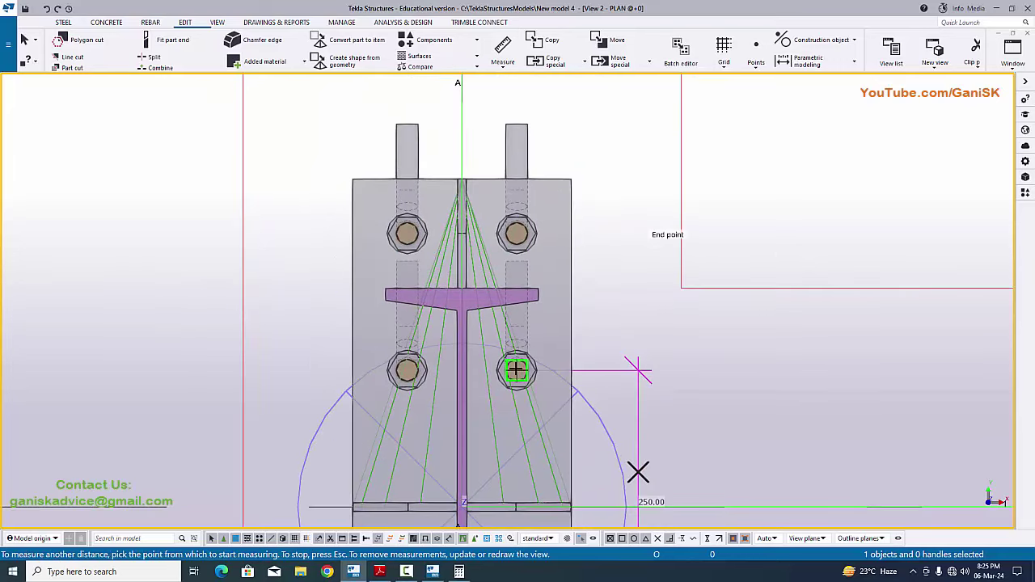
click(516, 370)
click(517, 234)
click(612, 242)
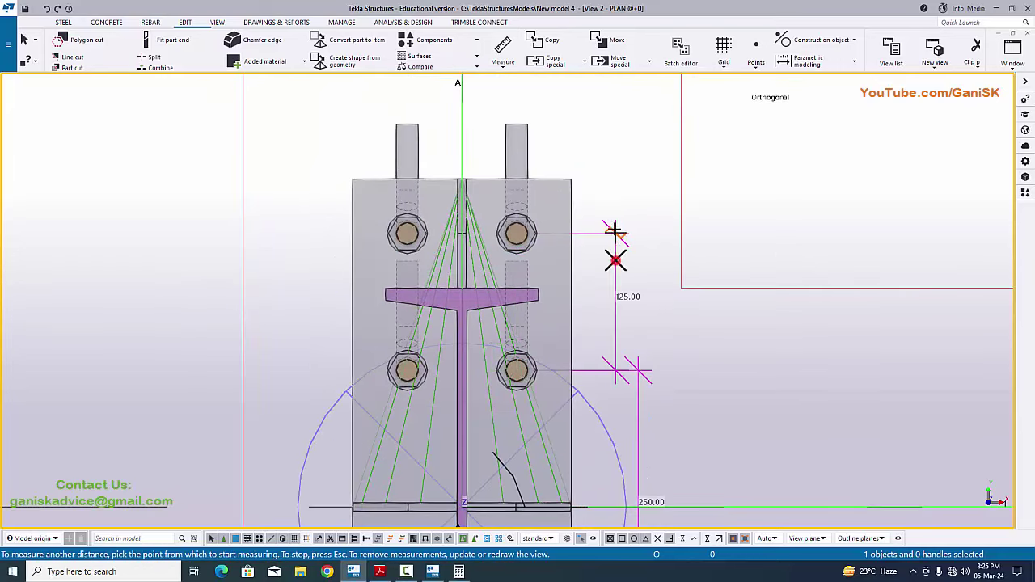
- Measure vertically from the uppermost right anchor rod's centre to the base plate's upper-right corner, and end the measuring
middle_drag(579, 234, 560, 373)
click(499, 373)
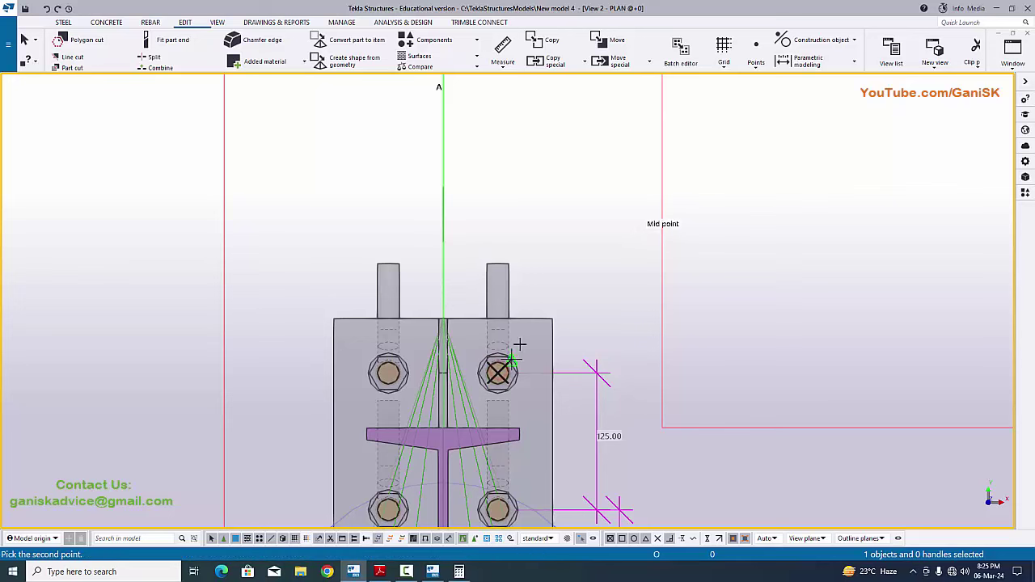
click(553, 317)
click(608, 320)
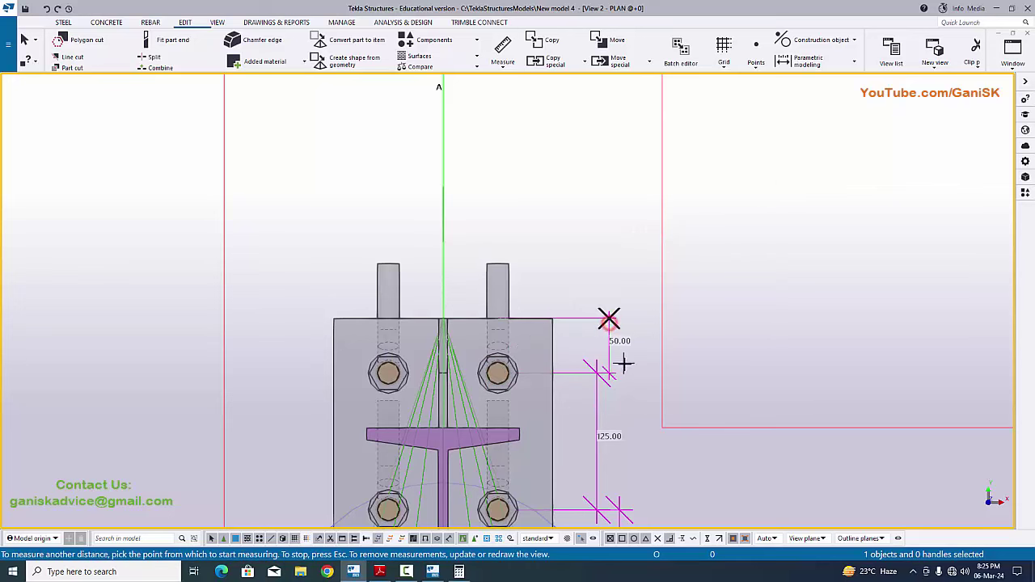
scroll(655, 319, down, 1)
right_click(679, 270)
click(692, 279)
- Compare the measured rod spacings along the base plate's length with section B-B of the PDF in Adobe Reader
scroll(638, 455, down, 2)
middle_drag(638, 455, 624, 279)
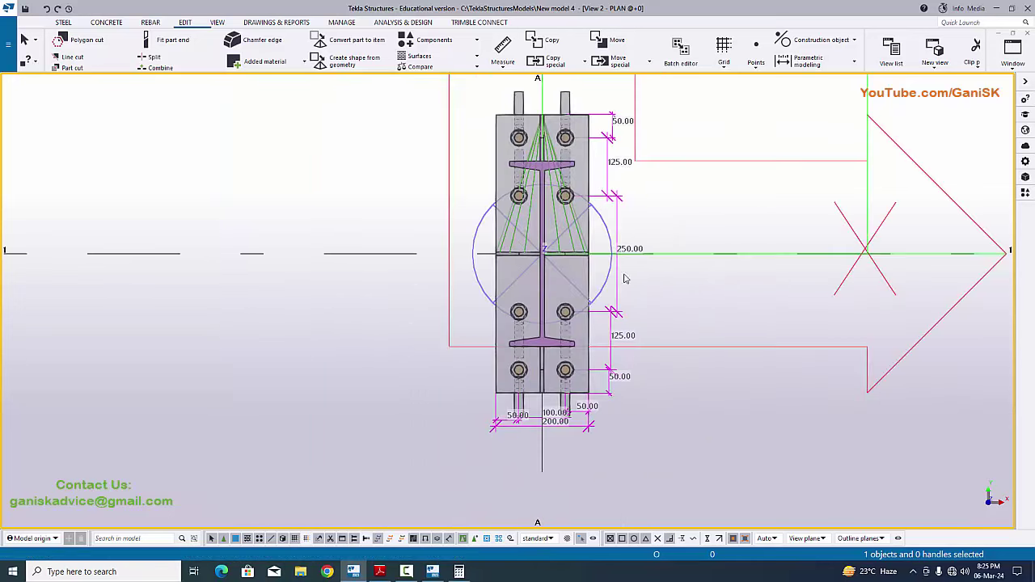
key(alt+Tab)
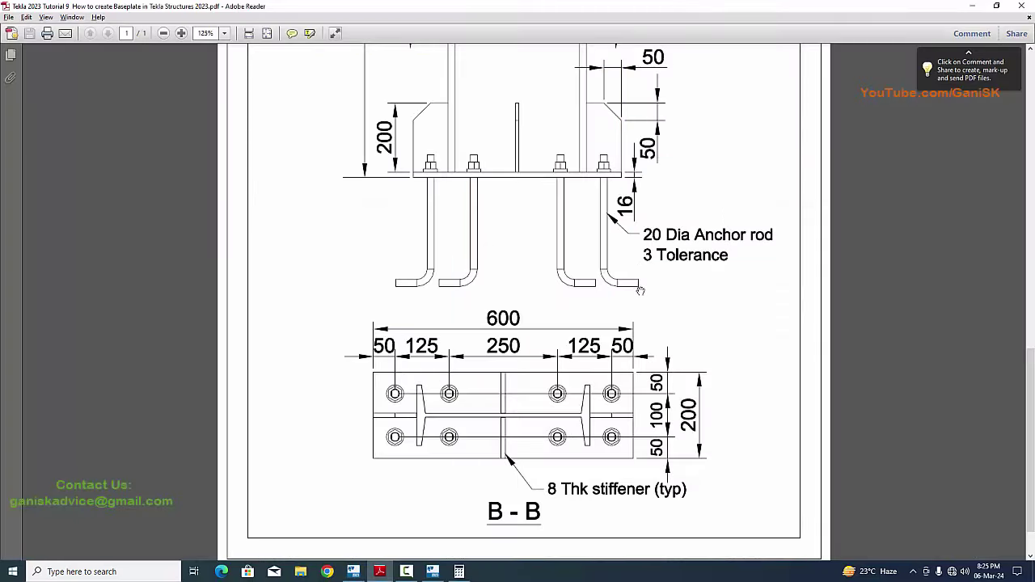
key(alt+Tab)
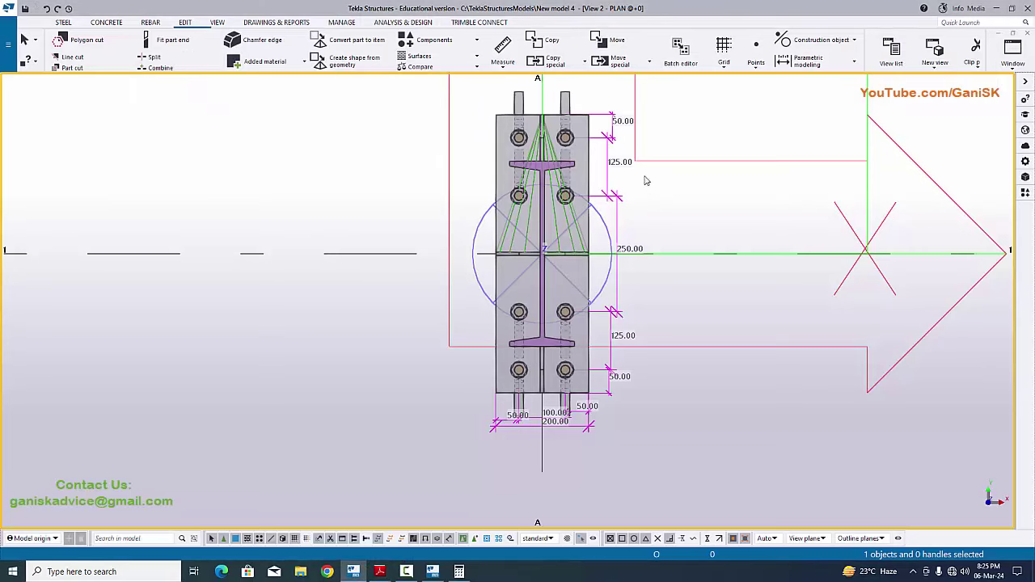
key(alt+Tab)
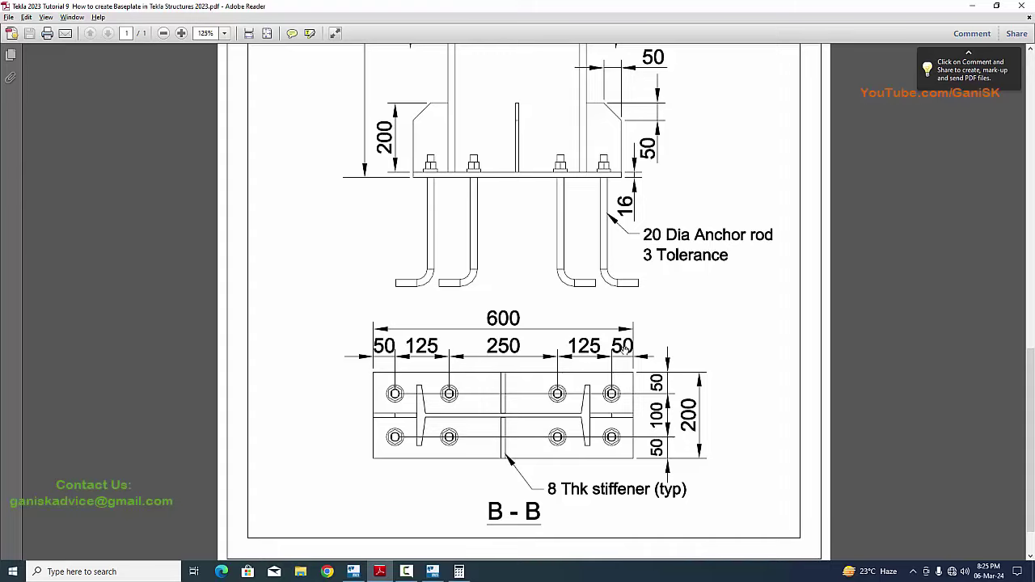
key(alt+Tab)
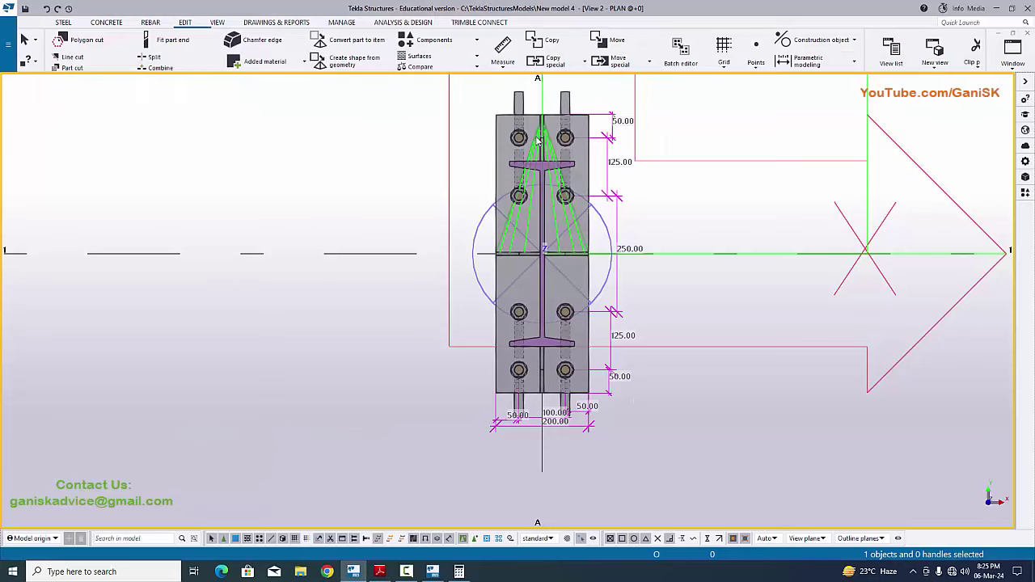
- Inspect the finished column base in the 3D view of Tekla Structures, and compare it with the full drawing in the PDF
scroll(690, 302, down, 3)
scroll(645, 244, up, 3)
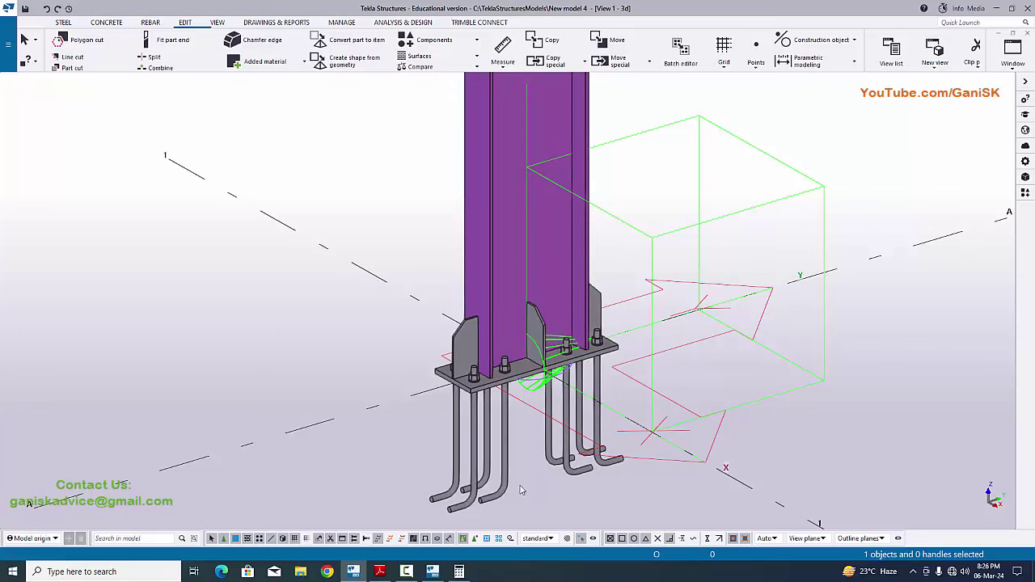
key(alt+Tab)
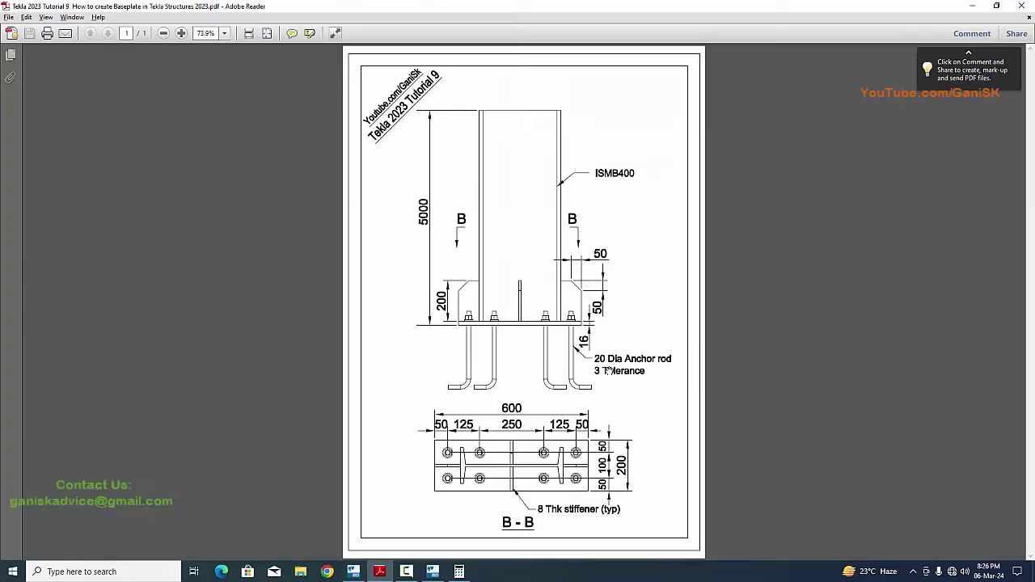